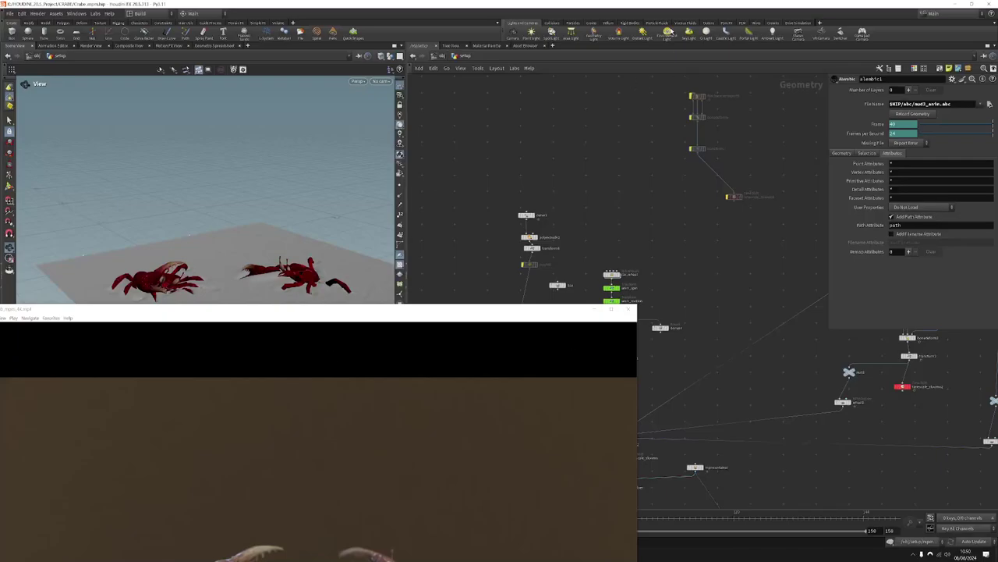
Centre the crab reference video window, play the clip through, then close the player.
{"action": "left_click_drag", "start_coordinate": [511, 310], "coordinate": [697, 109]}
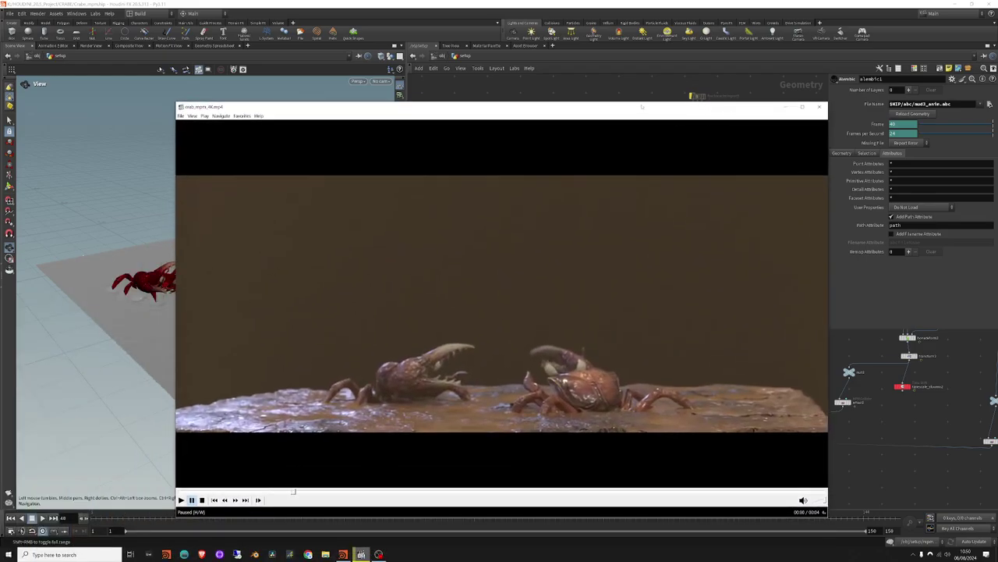
{"action": "left_click_drag", "start_coordinate": [631, 110], "coordinate": [616, 98]}
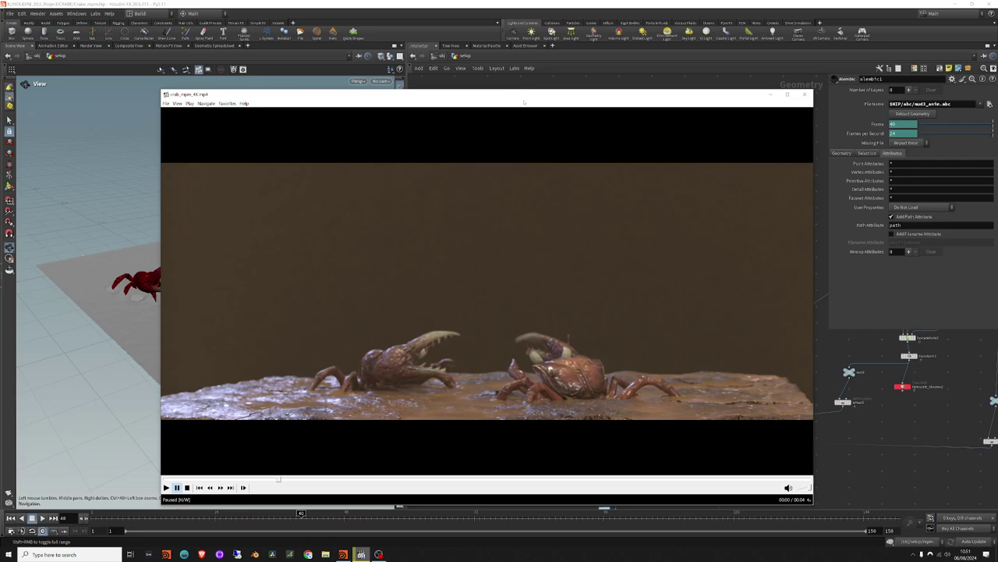
{"action": "left_click_drag", "start_coordinate": [524, 102], "coordinate": [476, 99]}
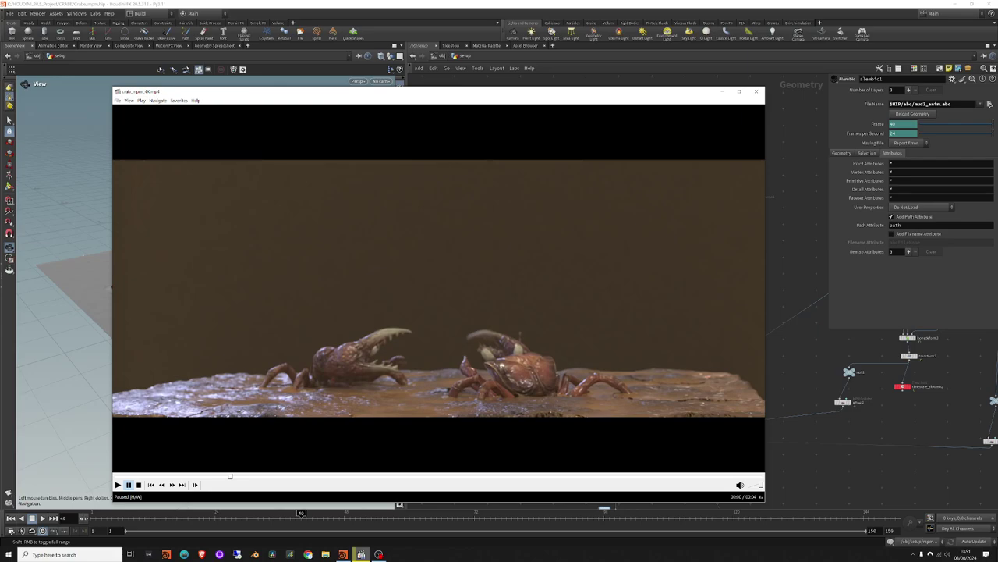
{"action": "left_click_drag", "start_coordinate": [419, 92], "coordinate": [450, 95]}
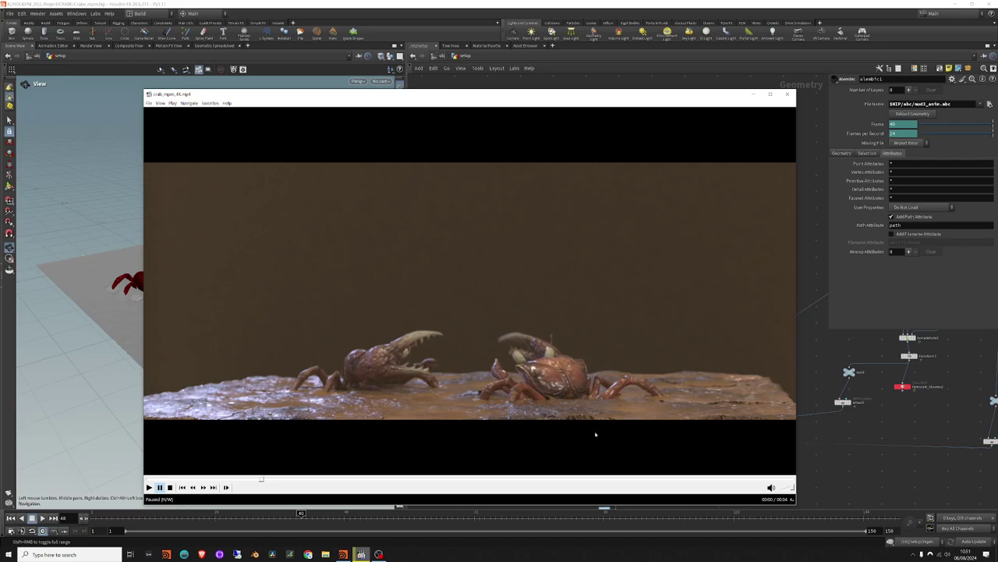
{"action": "left_click_drag", "start_coordinate": [475, 97], "coordinate": [474, 95]}
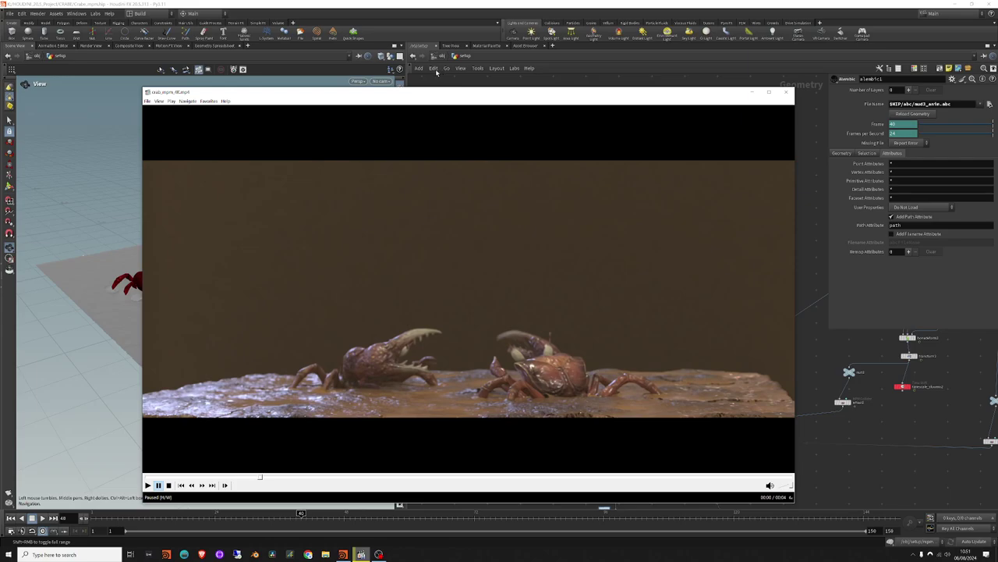
{"action": "left_click", "coordinate": [408, 234]}
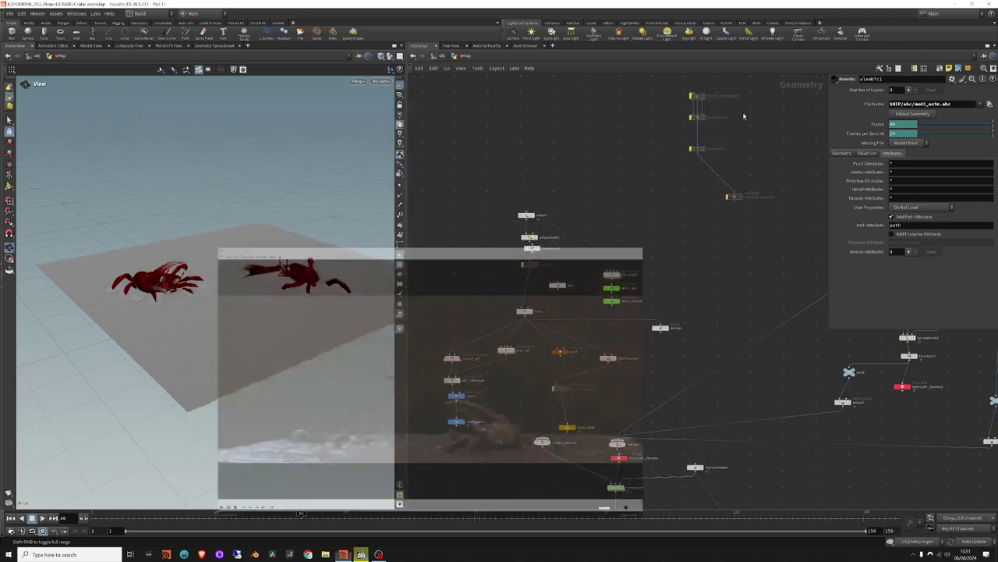
{"action": "left_click", "coordinate": [786, 92]}
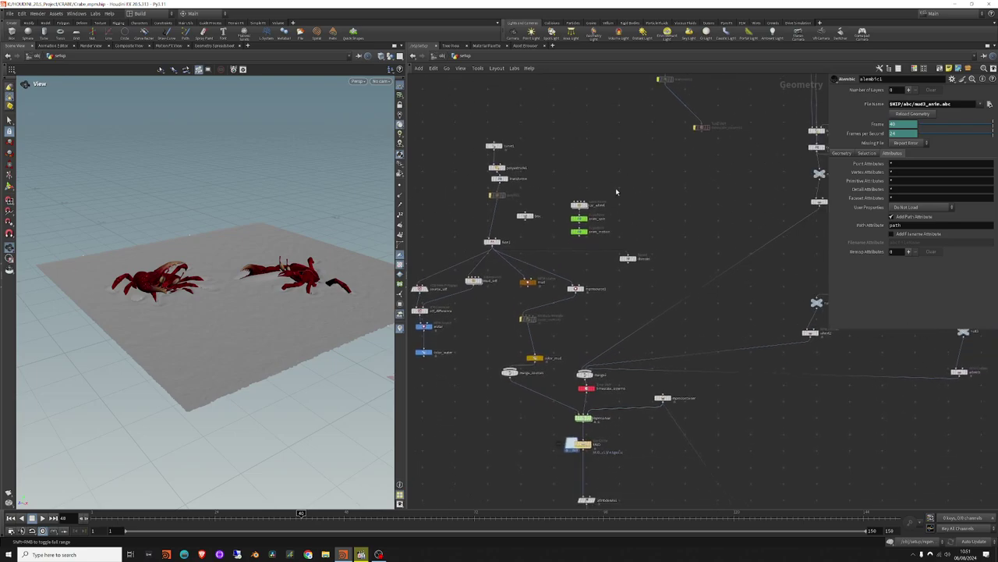
Display the fbxcharacterimport2 crab mesh, isolate one crab, and review its import parameters.
{"action": "mouse_move", "coordinate": [623, 248]}
{"action": "middle_mouse_down"}
{"action": "mouse_move", "coordinate": [609, 267]}
{"action": "mouse_move", "coordinate": [575, 225]}
{"action": "middle_mouse_up"}
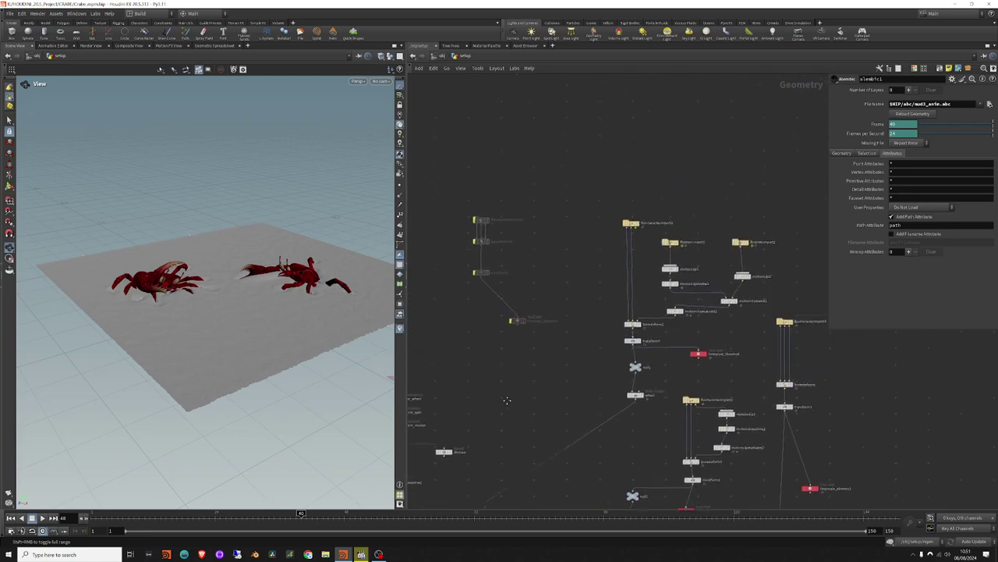
{"action": "scroll", "coordinate": [575, 225], "scroll_direction": "up", "scroll_amount": 4}
{"action": "left_click", "coordinate": [634, 231]}
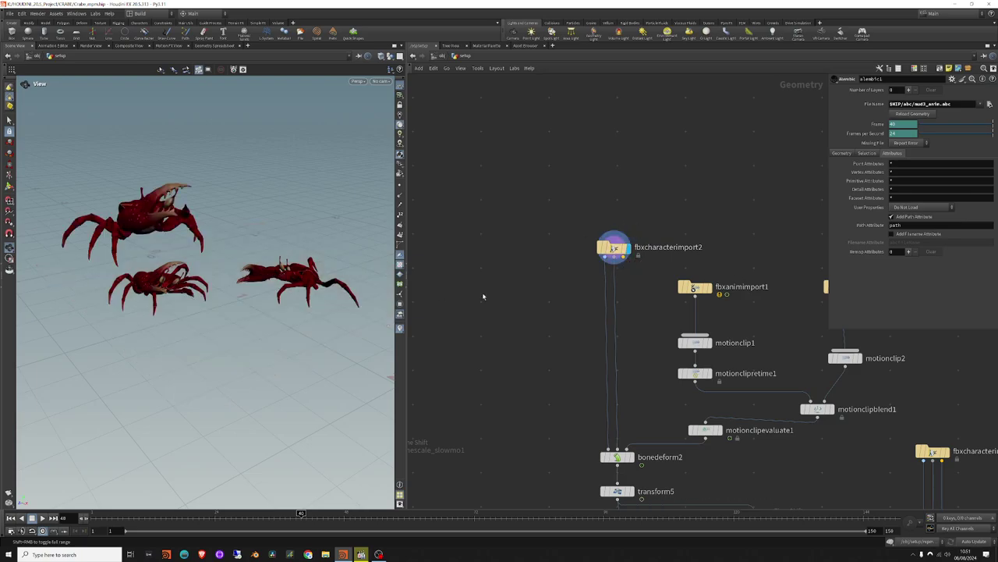
{"action": "left_click_drag", "start_coordinate": [301, 397], "coordinate": [343, 367]}
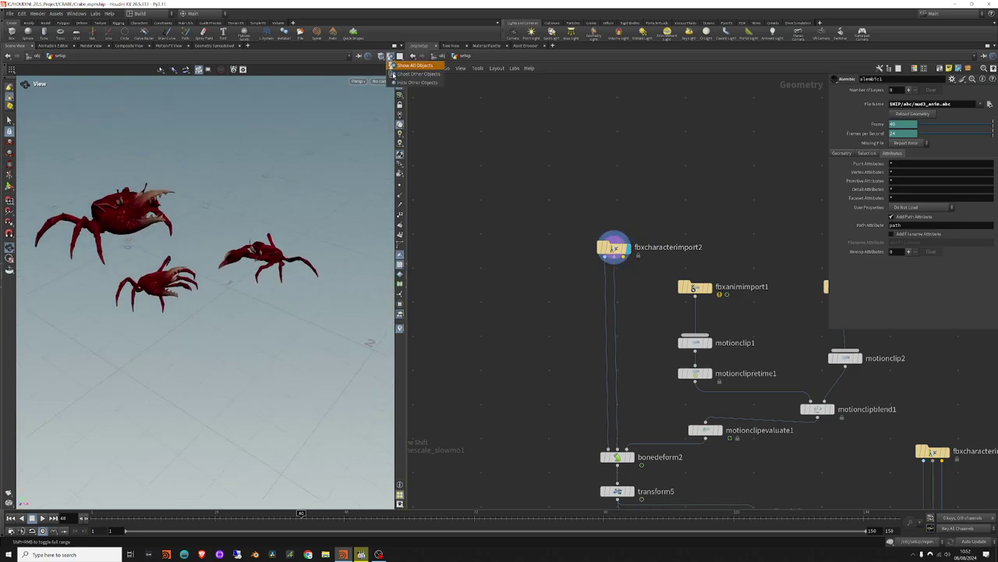
{"action": "mouse_move", "coordinate": [185, 206]}
{"action": "left_mouse_down"}
{"action": "mouse_move", "coordinate": [294, 197]}
{"action": "mouse_move", "coordinate": [269, 216]}
{"action": "left_mouse_up"}
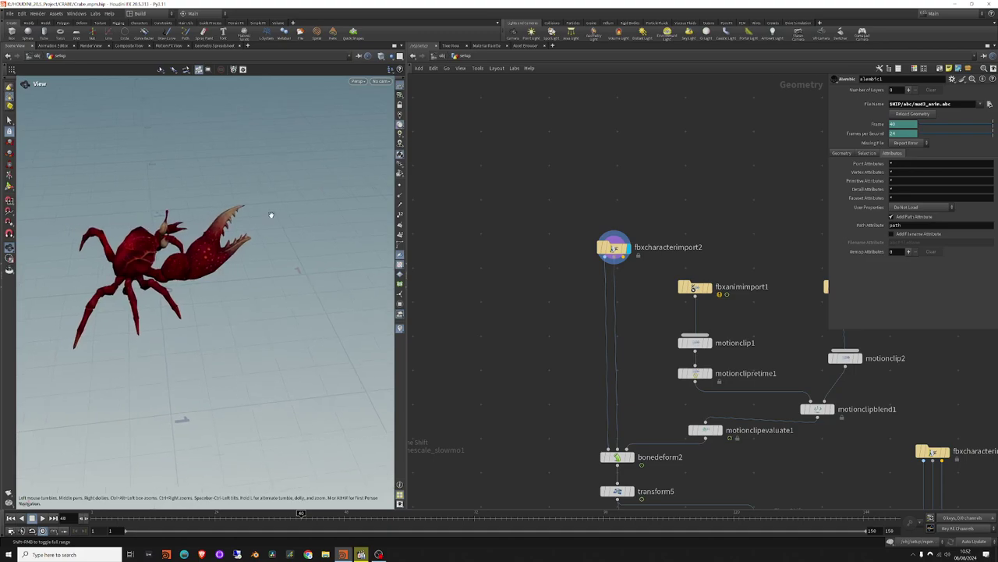
{"action": "middle_click_drag", "start_coordinate": [613, 246], "coordinate": [568, 209]}
{"action": "left_click", "coordinate": [569, 209]}
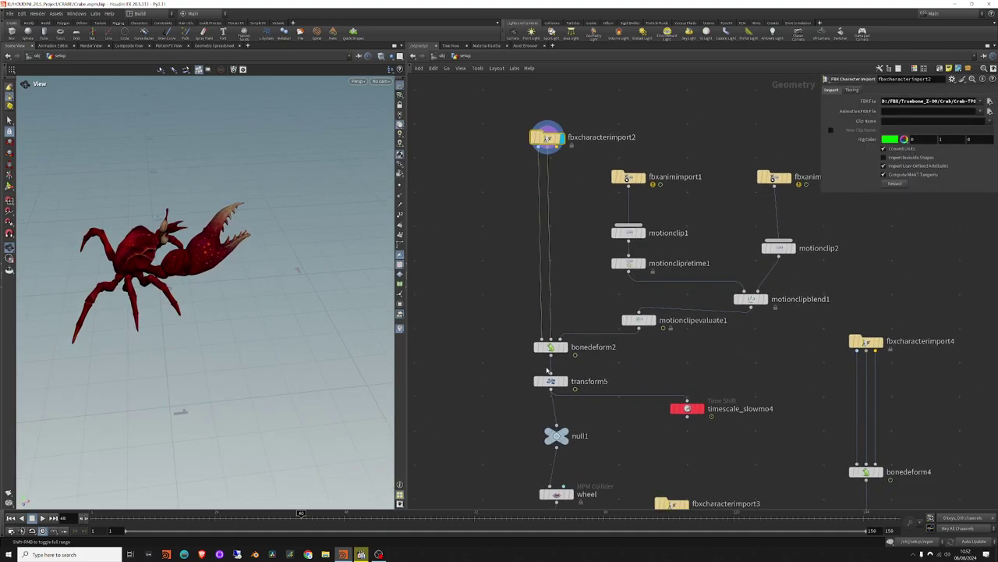
Check bonedeform2's parameters, then display the fbxanimimport1 animated skeleton and orbit it.
{"action": "middle_click_drag", "start_coordinate": [567, 419], "coordinate": [545, 347]}
{"action": "left_click", "coordinate": [550, 346]}
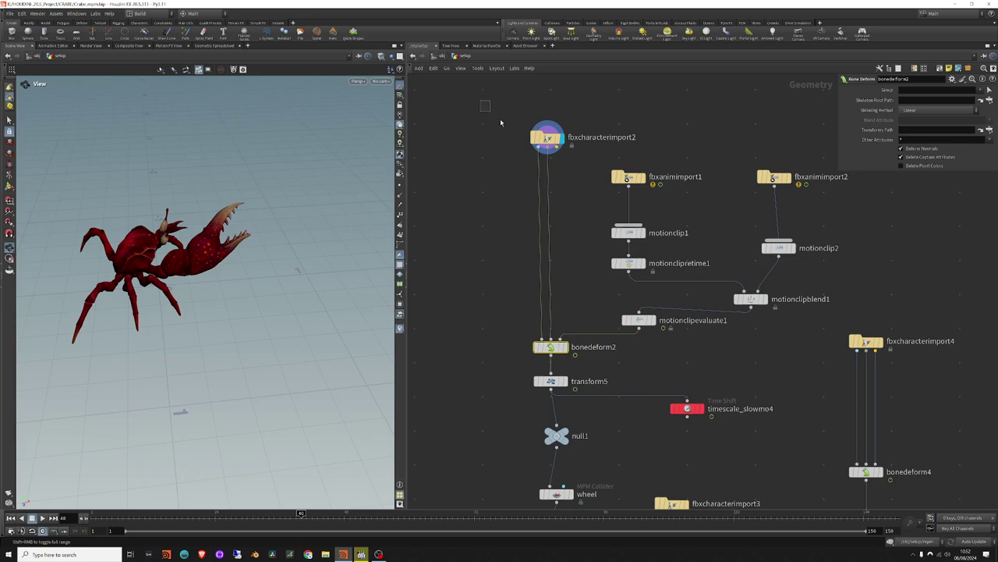
{"action": "left_click", "coordinate": [547, 138]}
{"action": "mouse_move", "coordinate": [267, 217]}
{"action": "left_mouse_down"}
{"action": "mouse_move", "coordinate": [216, 236]}
{"action": "mouse_move", "coordinate": [301, 231]}
{"action": "left_mouse_up"}
{"action": "left_click", "coordinate": [643, 177]}
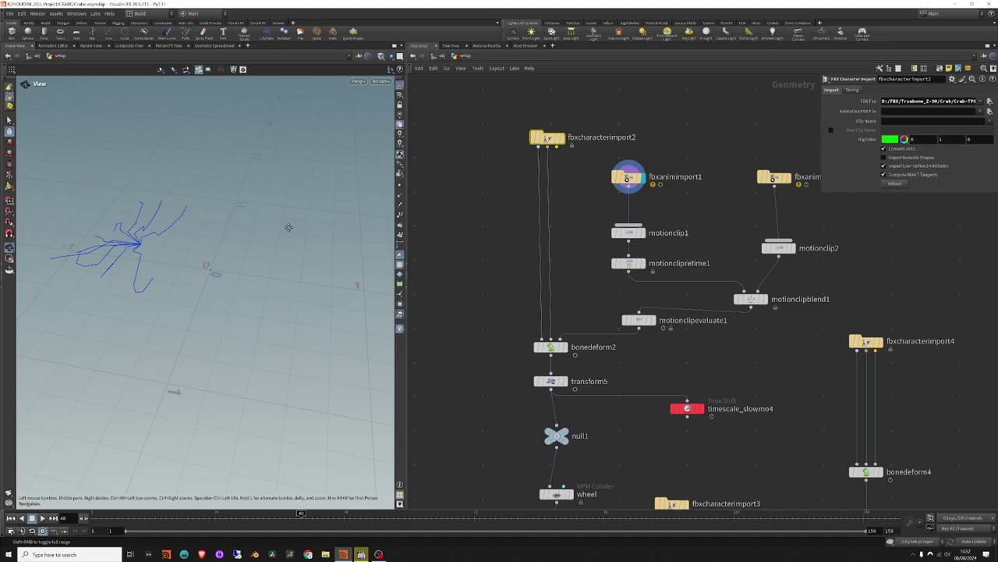
{"action": "left_click_drag", "start_coordinate": [180, 515], "coordinate": [265, 523]}
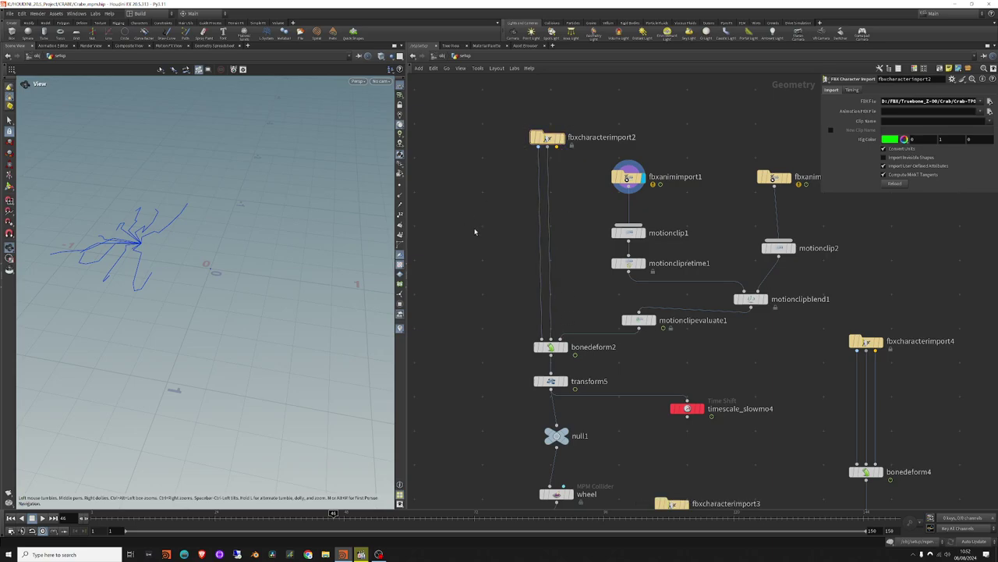
Add a Null node (null4) after fbxcharacterimport2 and display its output.
{"action": "key", "text": "Tab"}
{"action": "type", "text": "nu"}
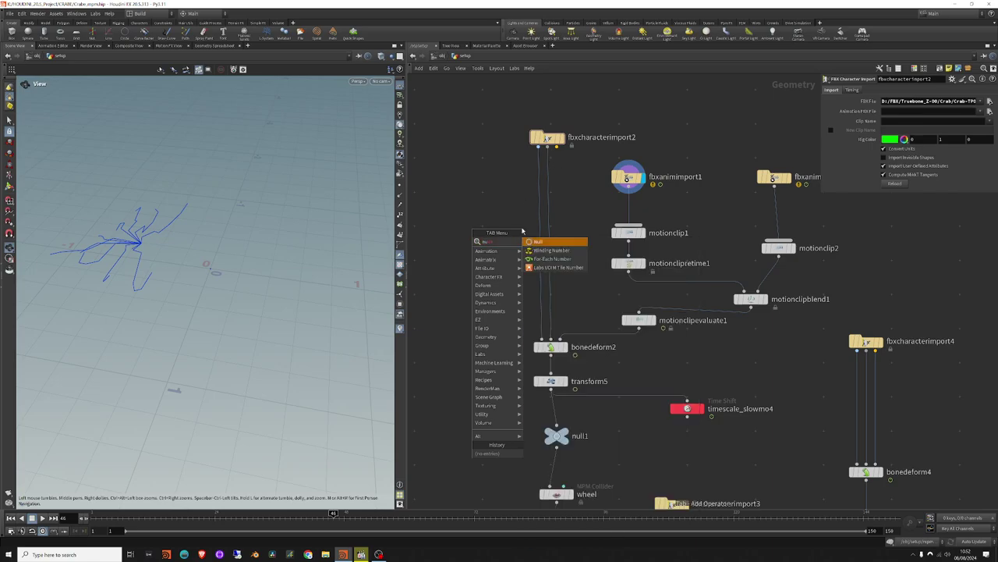
{"action": "key", "text": "Return"}
{"action": "left_click", "coordinate": [460, 232]}
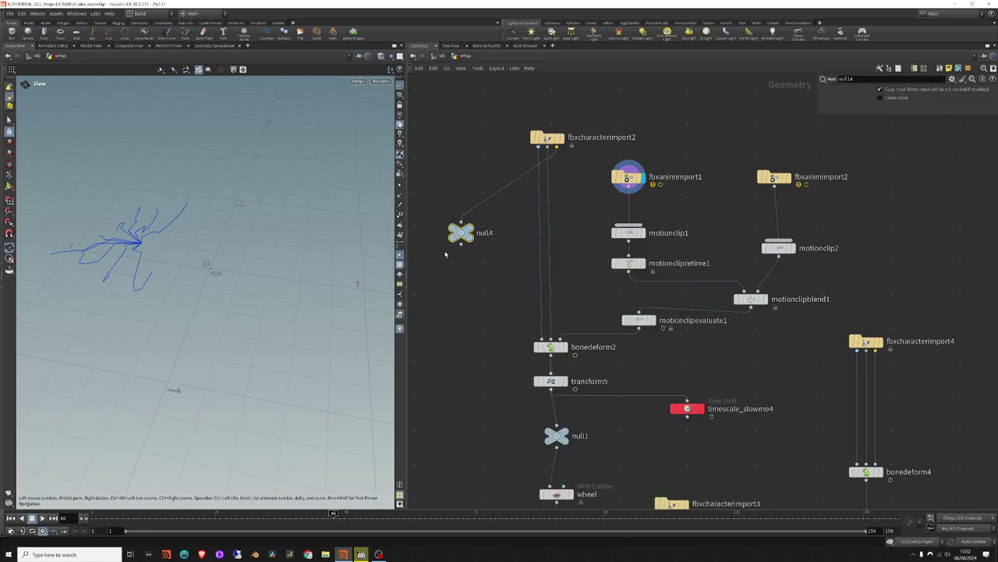
{"action": "left_click", "coordinate": [478, 247]}
{"action": "left_click_drag", "start_coordinate": [260, 516], "coordinate": [192, 517]}
Review the fbxcharacterimport2 and fbxanimimport1 parameters, then delete null4.
{"action": "left_click", "coordinate": [547, 138]}
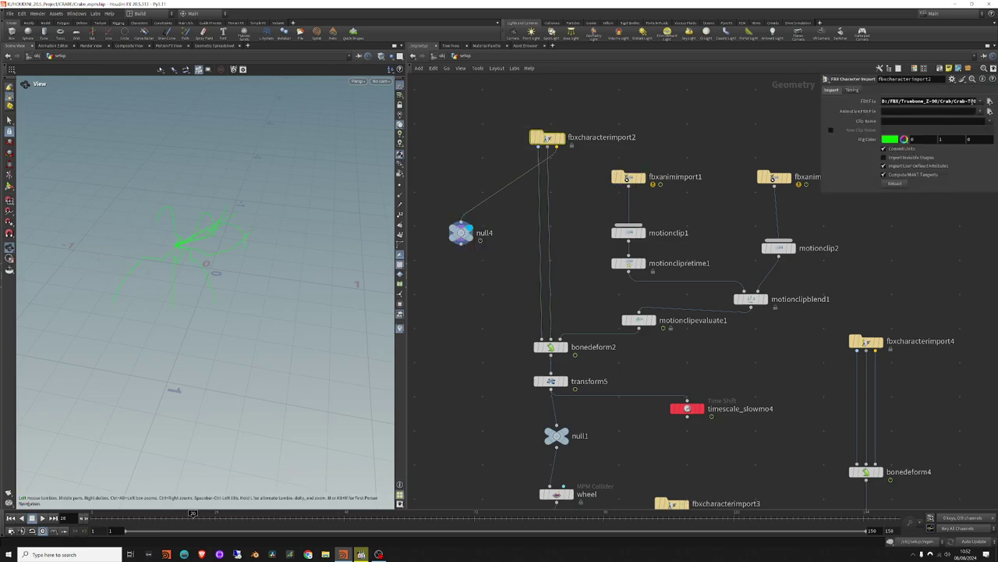
{"action": "left_click", "coordinate": [643, 173]}
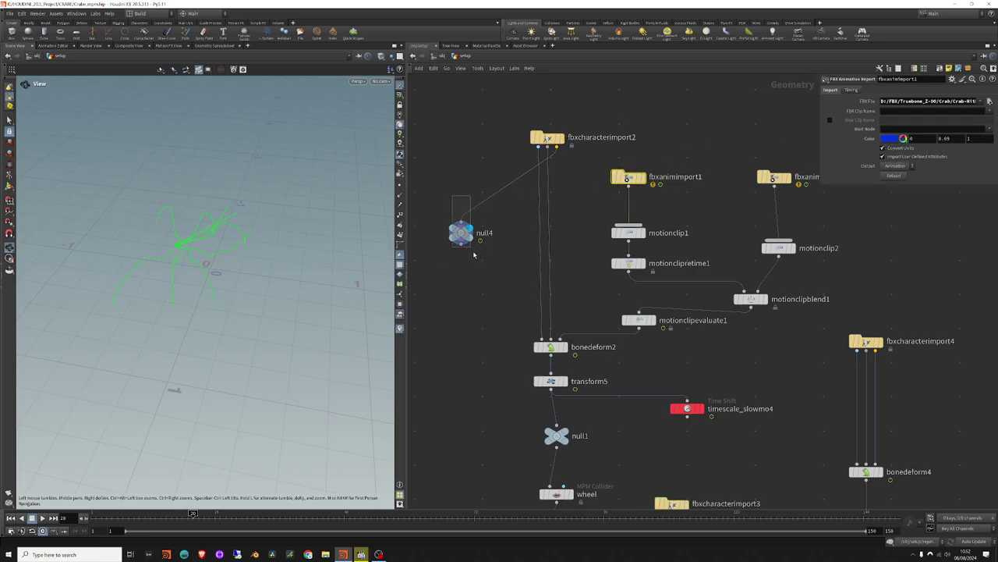
{"action": "left_click", "coordinate": [466, 237]}
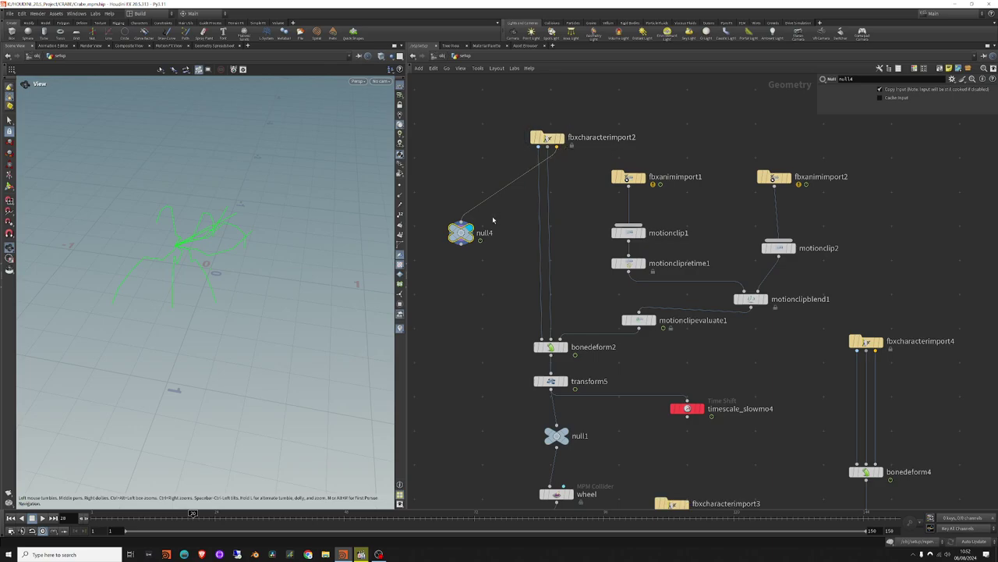
{"action": "key", "text": "Delete"}
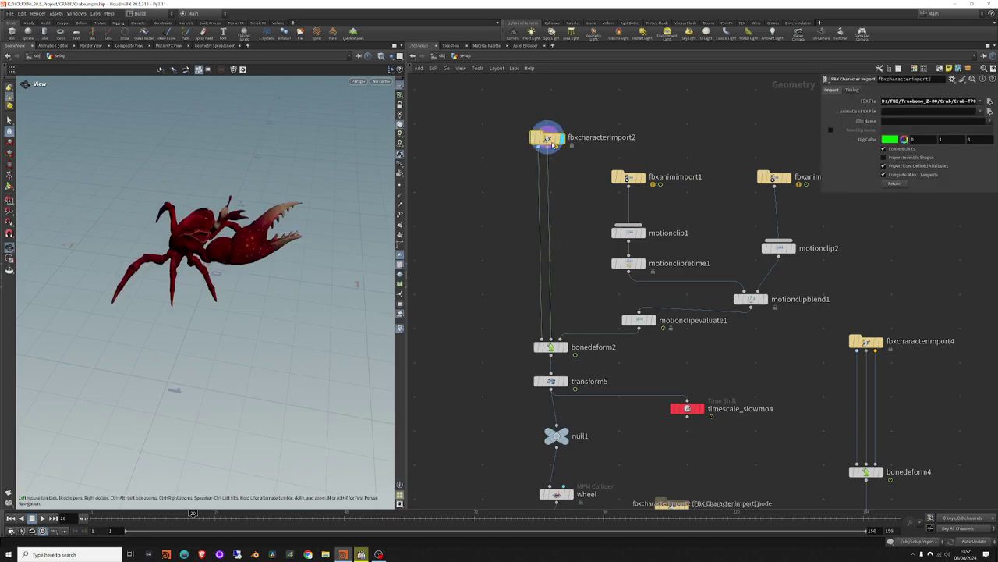
Search 'fbx' in the Tab menu, cancel it, and select fbxanimimport1 to view its parameters.
{"action": "key", "text": "Tab"}
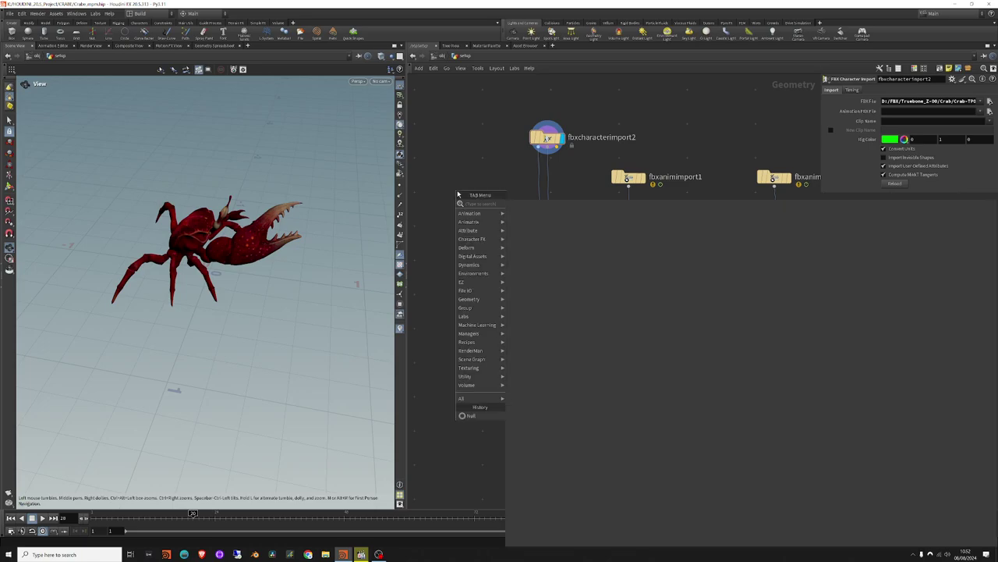
{"action": "type", "text": "fbx"}
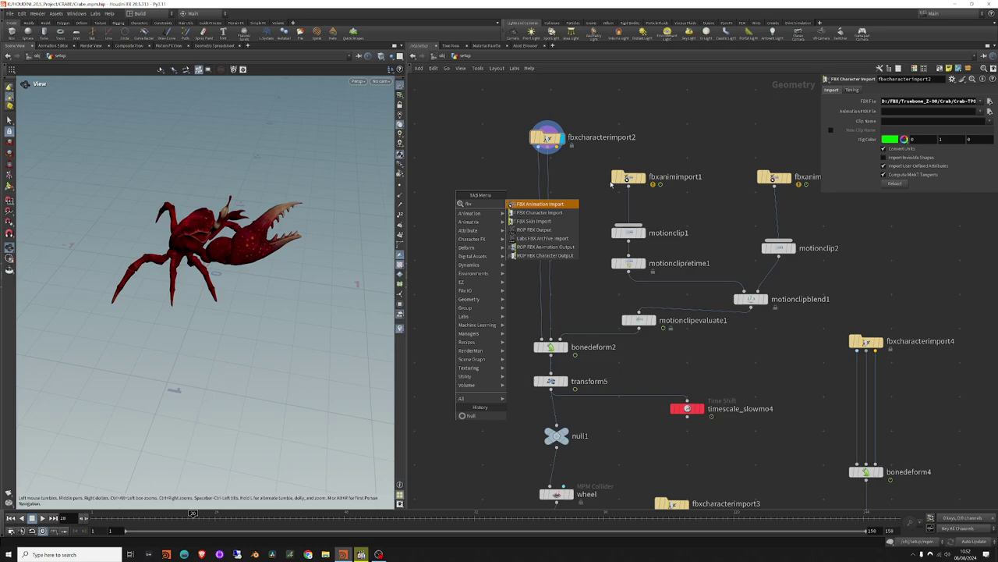
{"action": "key", "text": "Escape"}
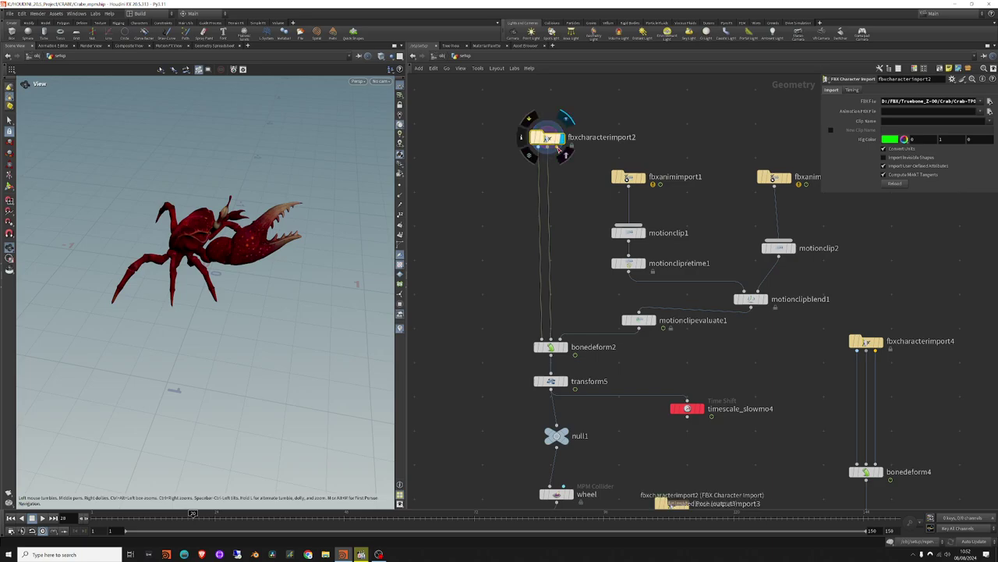
{"action": "left_click", "coordinate": [664, 188]}
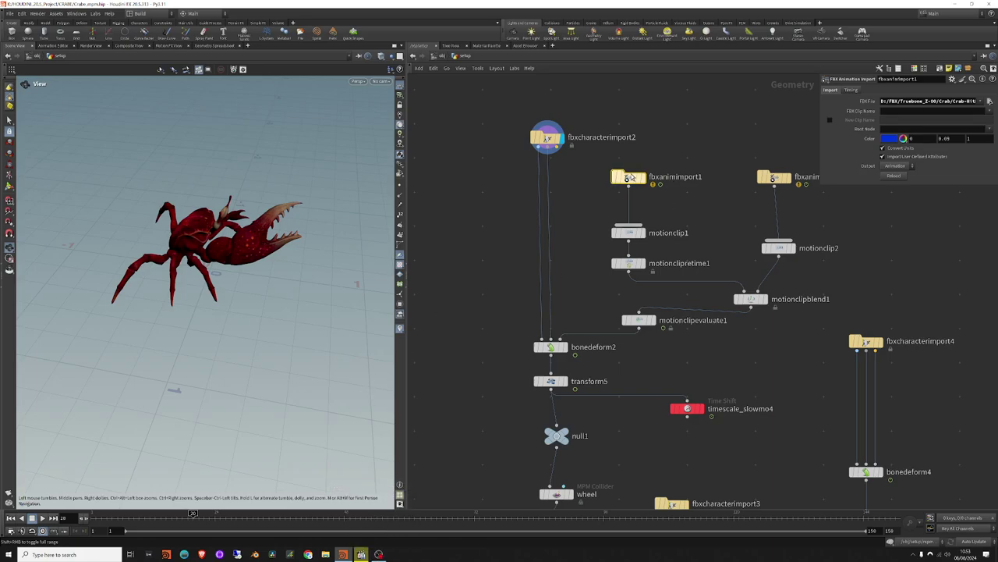
Display the fbxanimimport1 skeleton and rearrange motionclipblend1 and motionclipevaluate1 in the network.
{"action": "left_click", "coordinate": [647, 161]}
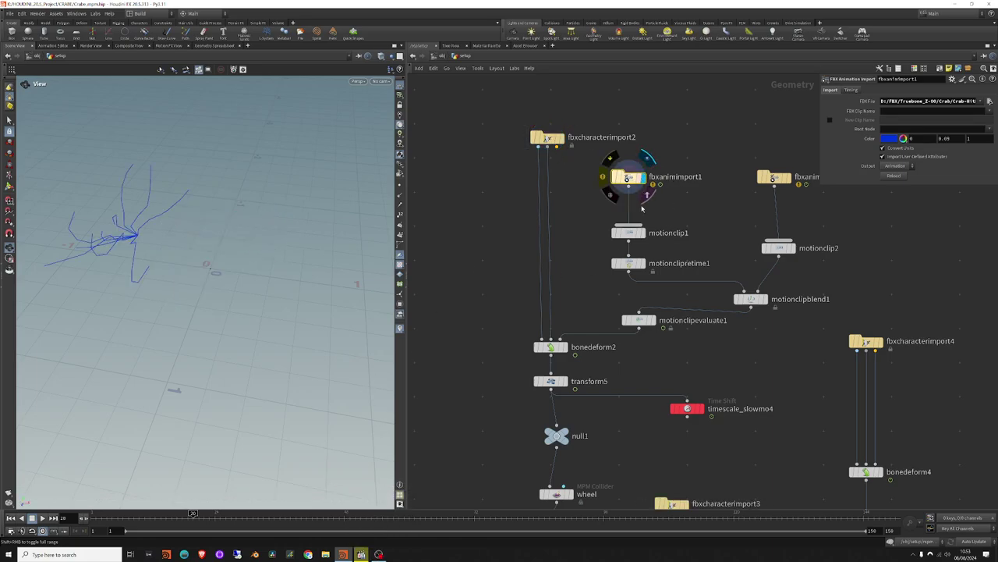
{"action": "middle_click_drag", "start_coordinate": [630, 240], "coordinate": [522, 248]}
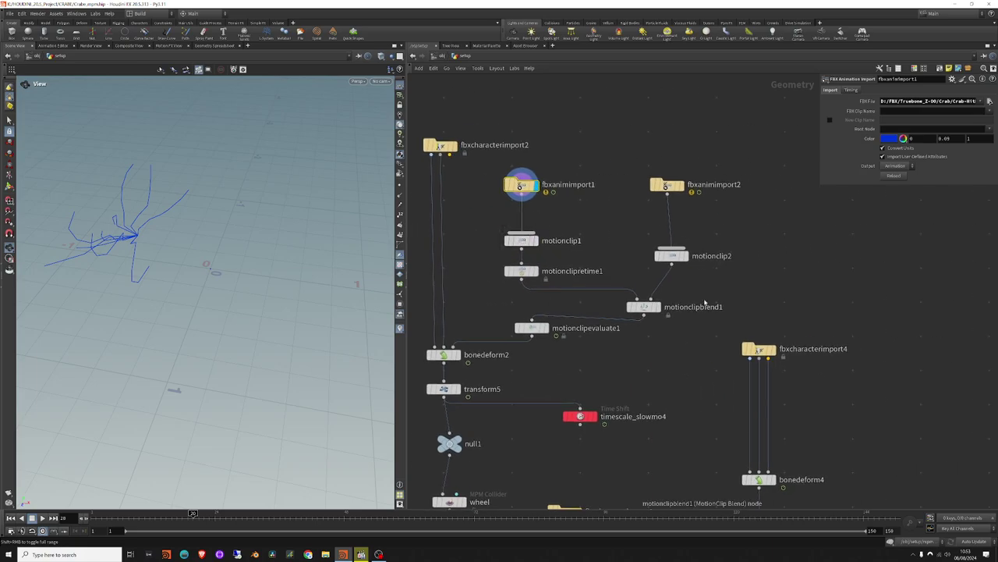
{"action": "left_click", "coordinate": [643, 307]}
{"action": "left_click_drag", "start_coordinate": [644, 309], "coordinate": [602, 304]}
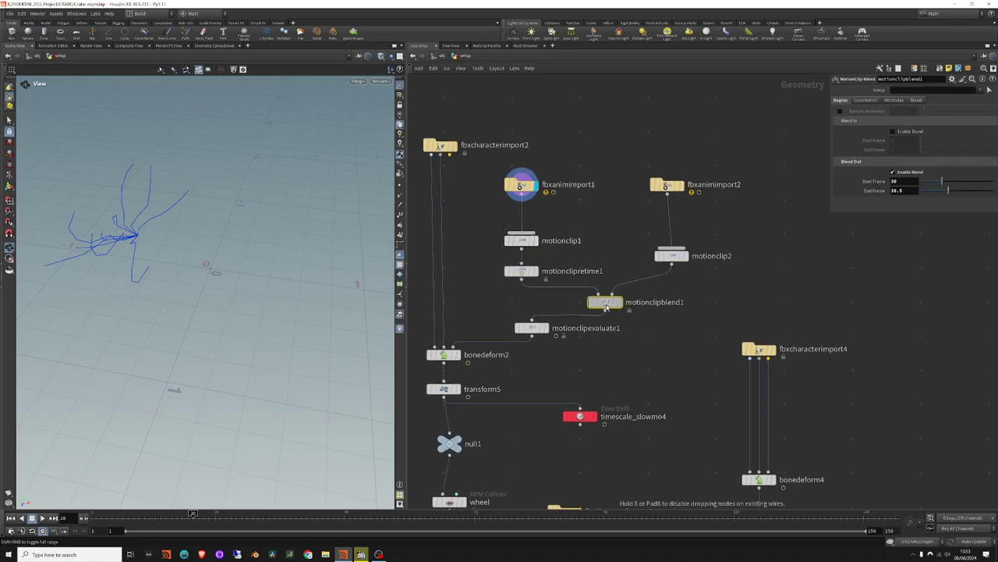
{"action": "left_click_drag", "start_coordinate": [543, 334], "coordinate": [544, 337]}
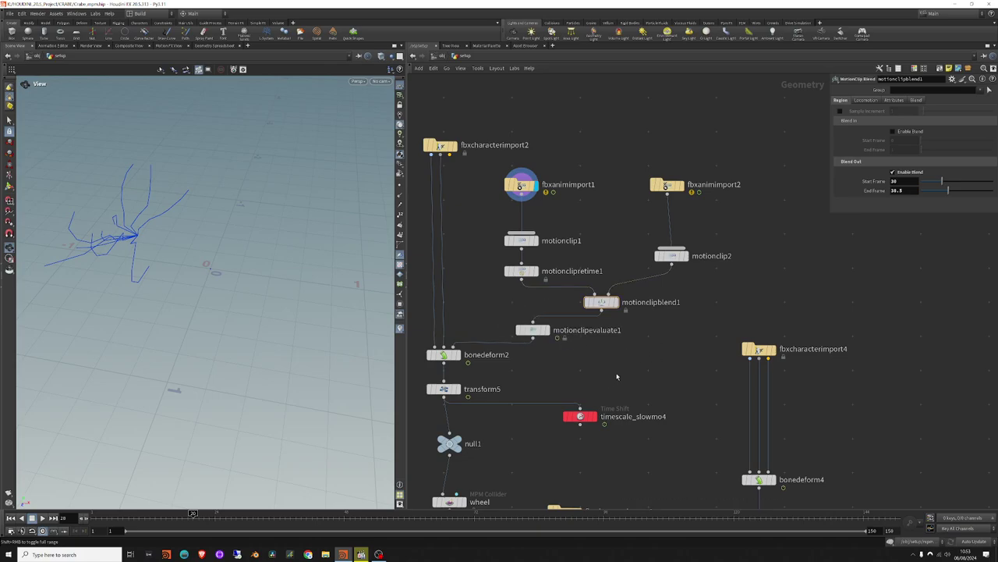
{"action": "left_click_drag", "start_coordinate": [256, 236], "coordinate": [294, 227]}
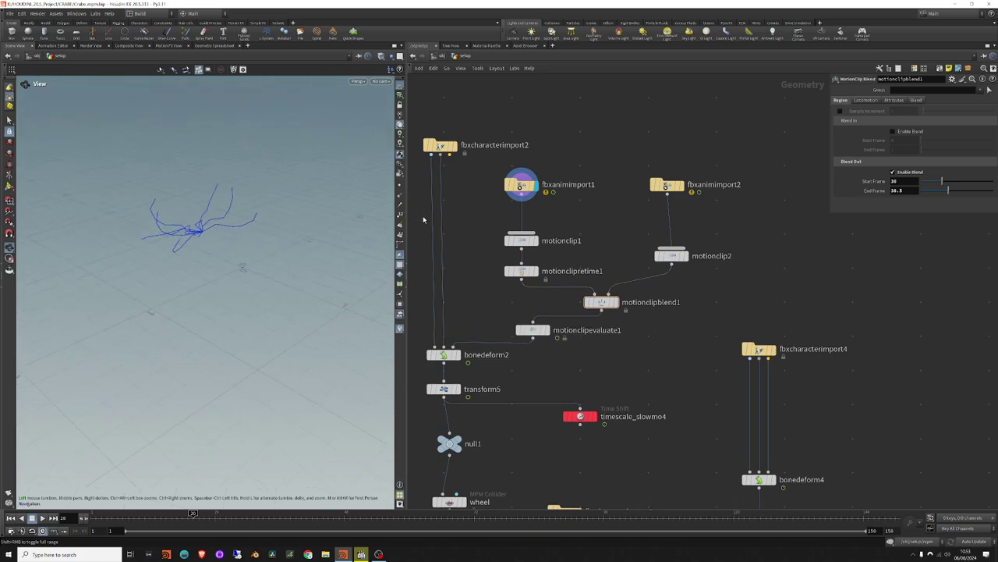
{"action": "left_click_drag", "start_coordinate": [480, 214], "coordinate": [702, 288]}
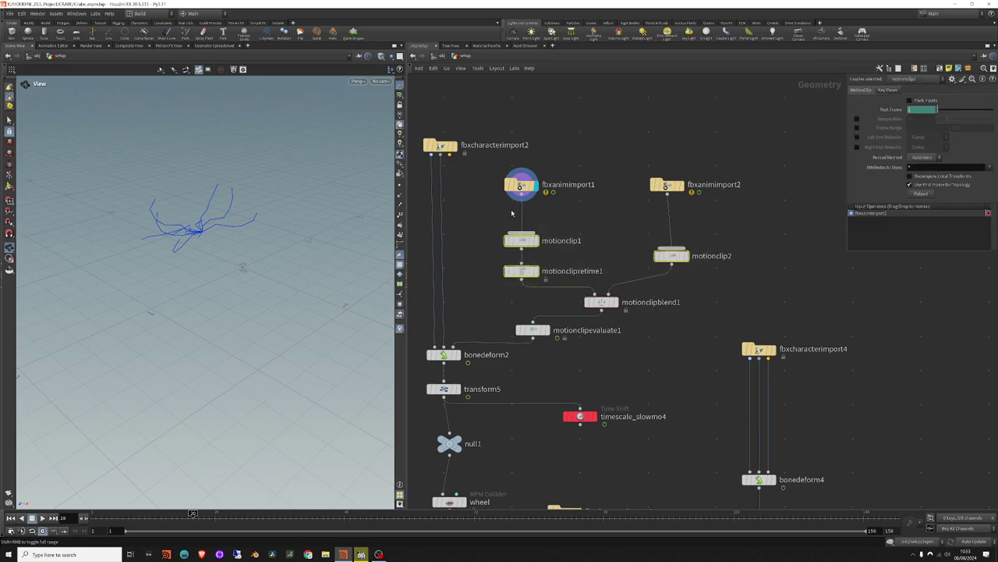
Review the motion clip nodes, bonedeform2 and fbxcharacterimport2 parameters.
{"action": "middle_click_drag", "start_coordinate": [568, 214], "coordinate": [628, 217]}
{"action": "left_click_drag", "start_coordinate": [545, 120], "coordinate": [449, 185]}
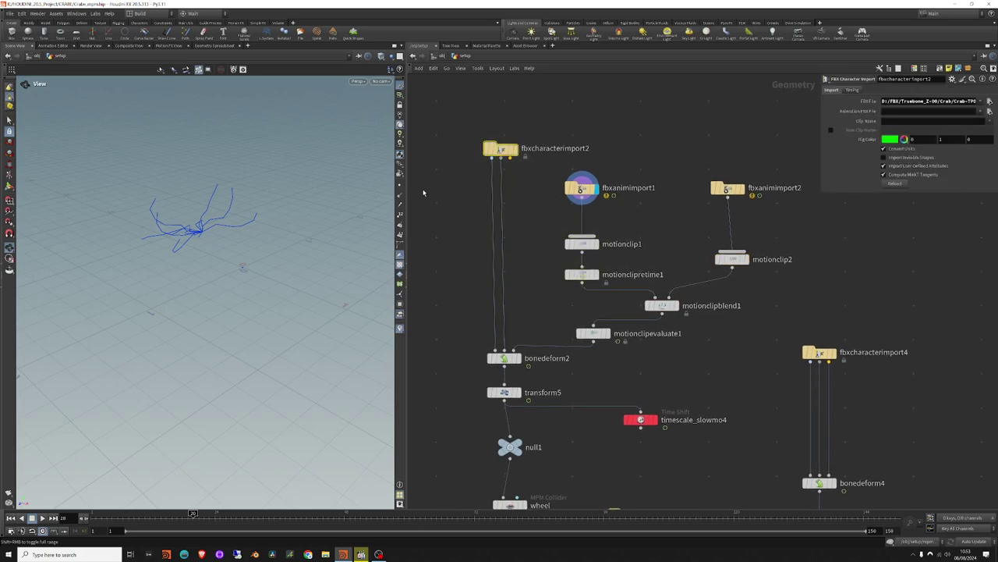
{"action": "middle_click_drag", "start_coordinate": [545, 273], "coordinate": [516, 276]}
{"action": "left_click_drag", "start_coordinate": [509, 239], "coordinate": [738, 295]}
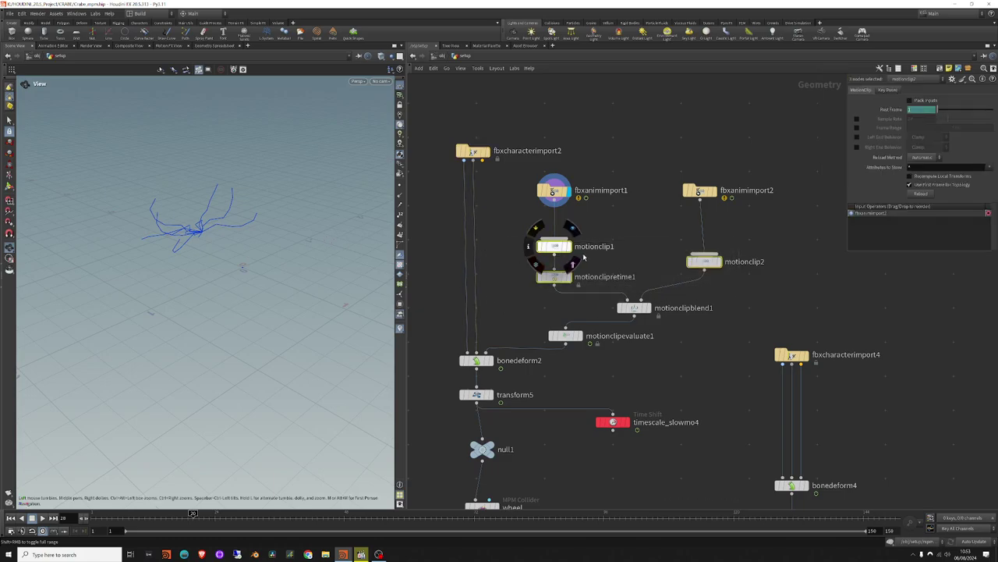
{"action": "middle_click_drag", "start_coordinate": [568, 264], "coordinate": [572, 263]}
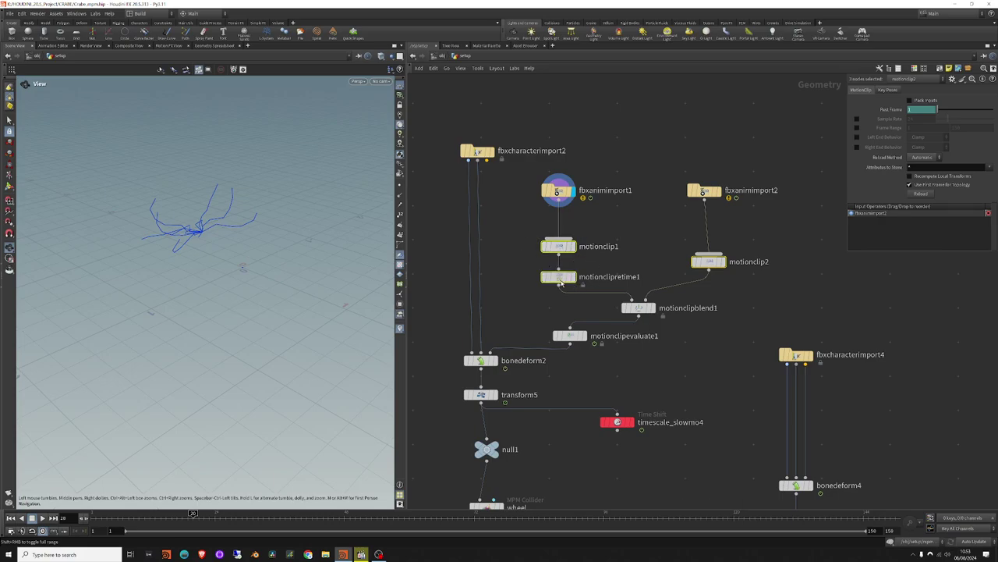
{"action": "middle_click_drag", "start_coordinate": [481, 360], "coordinate": [525, 341]}
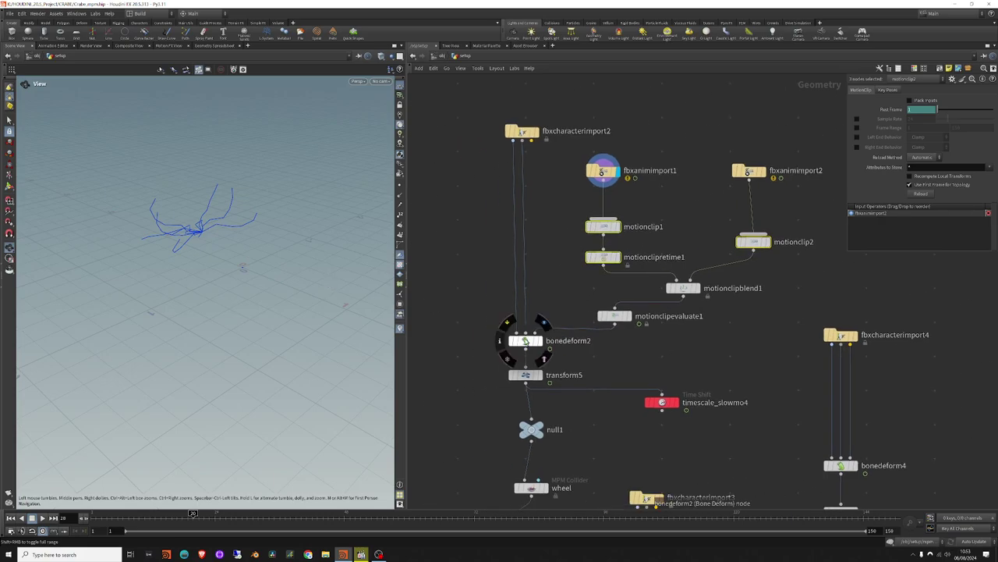
{"action": "left_click", "coordinate": [526, 341]}
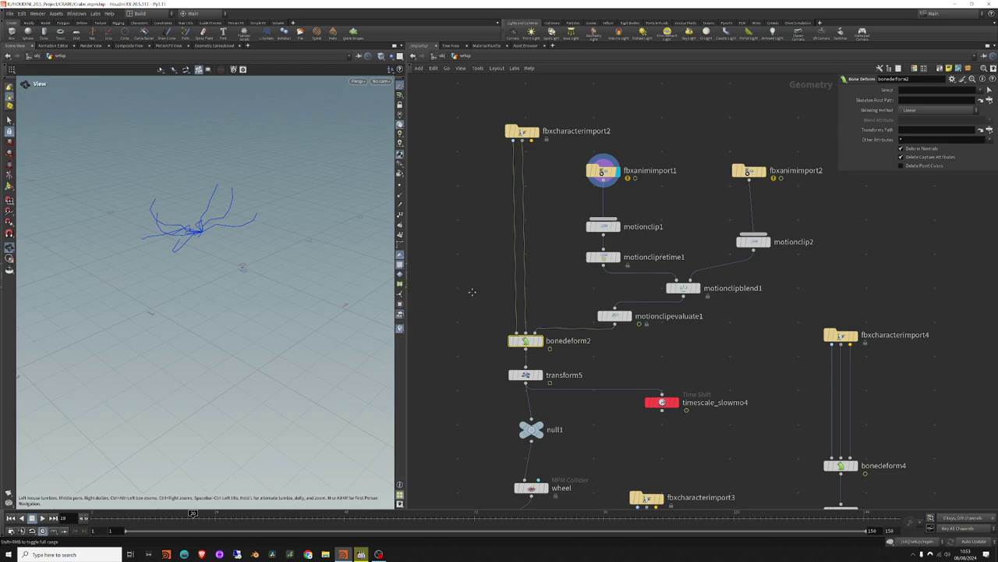
{"action": "middle_click_drag", "start_coordinate": [472, 291], "coordinate": [475, 283]}
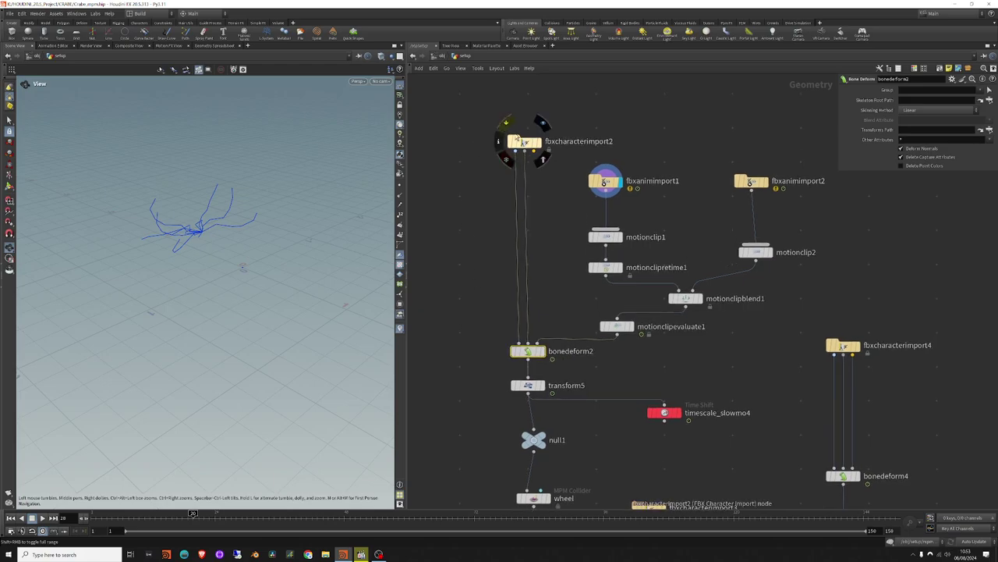
{"action": "mouse_move", "coordinate": [522, 132]}
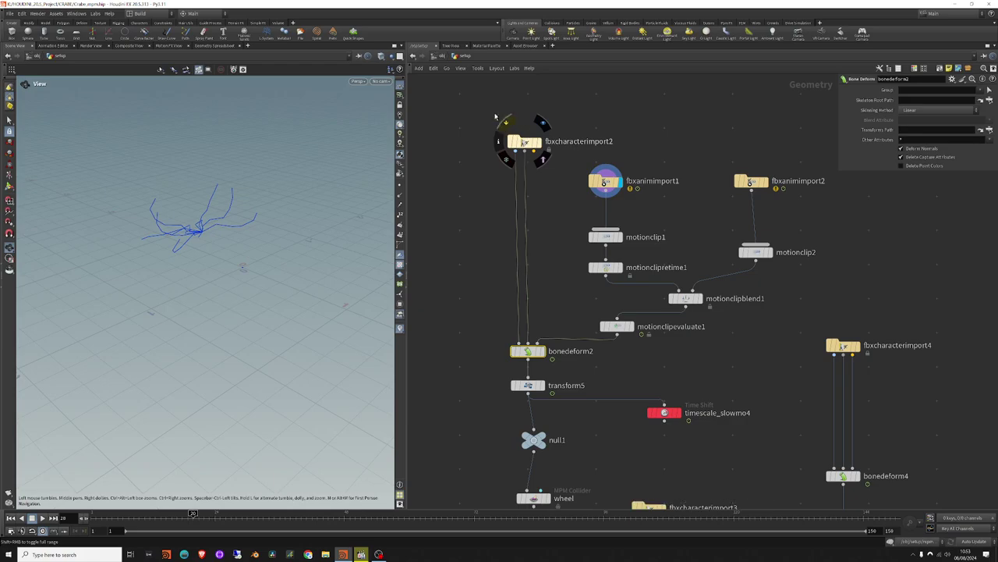
{"action": "left_click_drag", "start_coordinate": [482, 114], "coordinate": [547, 173]}
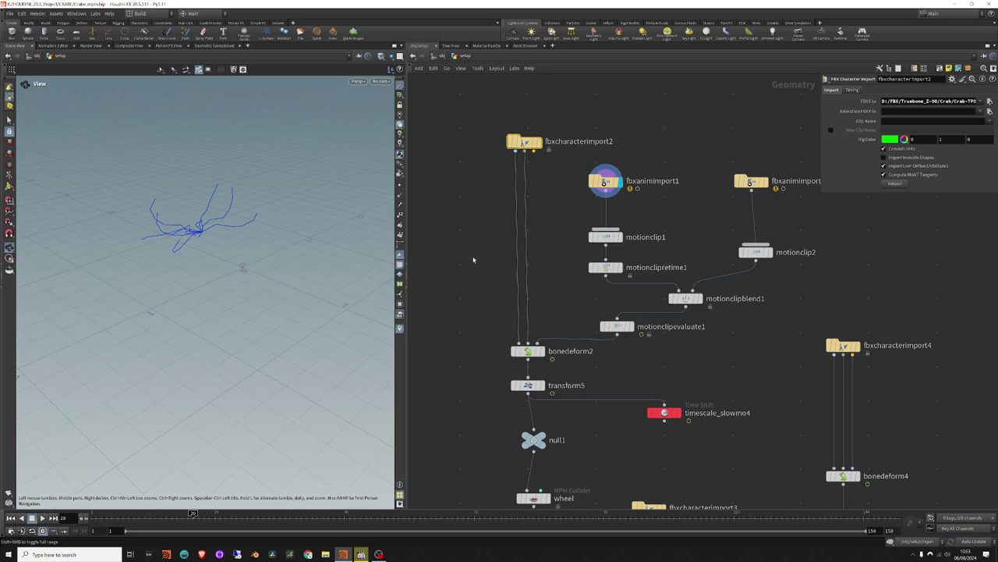
Display motionclip1's dense crab motion curves and orbit around them.
{"action": "middle_click_drag", "start_coordinate": [551, 256], "coordinate": [504, 278]}
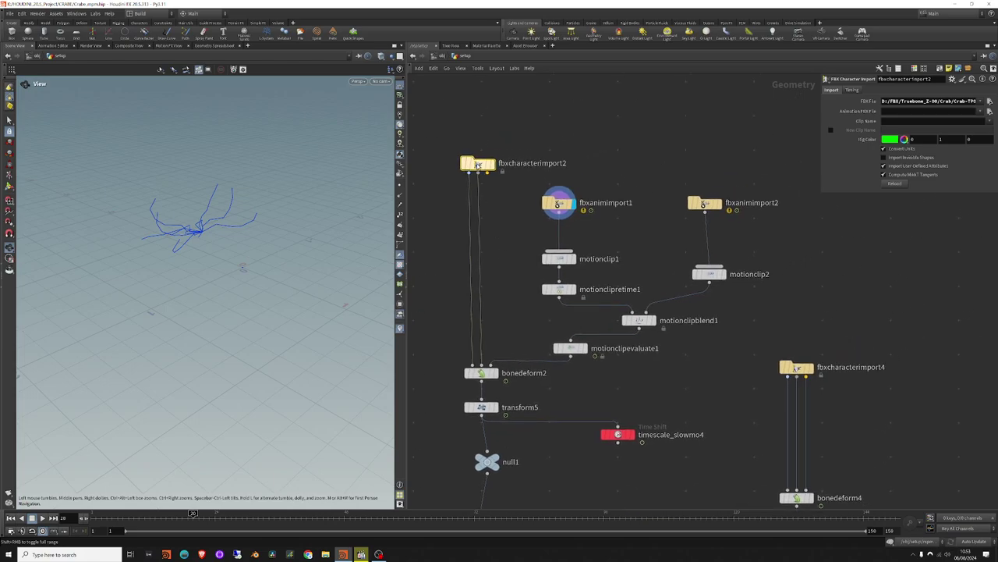
{"action": "left_click", "coordinate": [558, 259]}
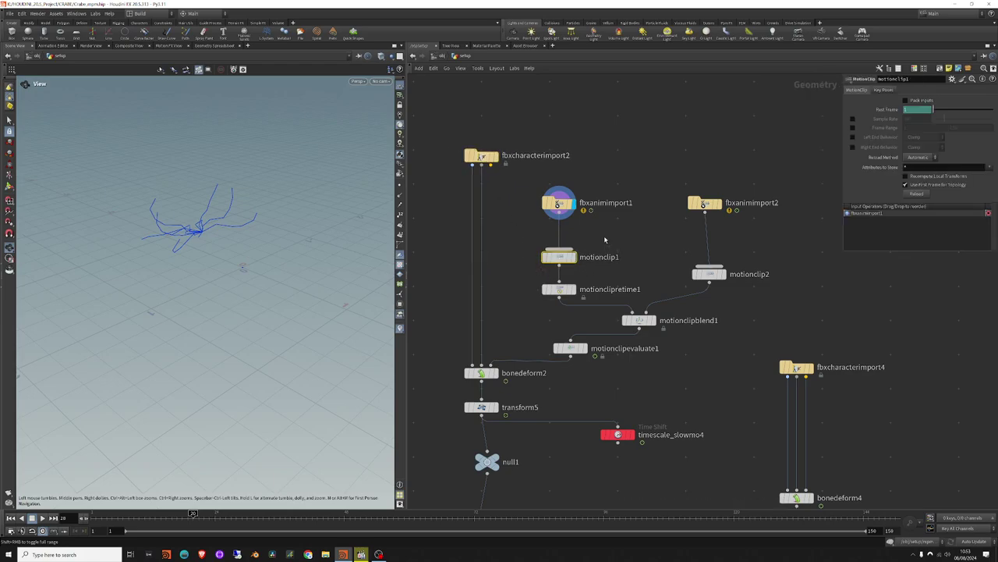
{"action": "left_click_drag", "start_coordinate": [560, 257], "coordinate": [559, 254]}
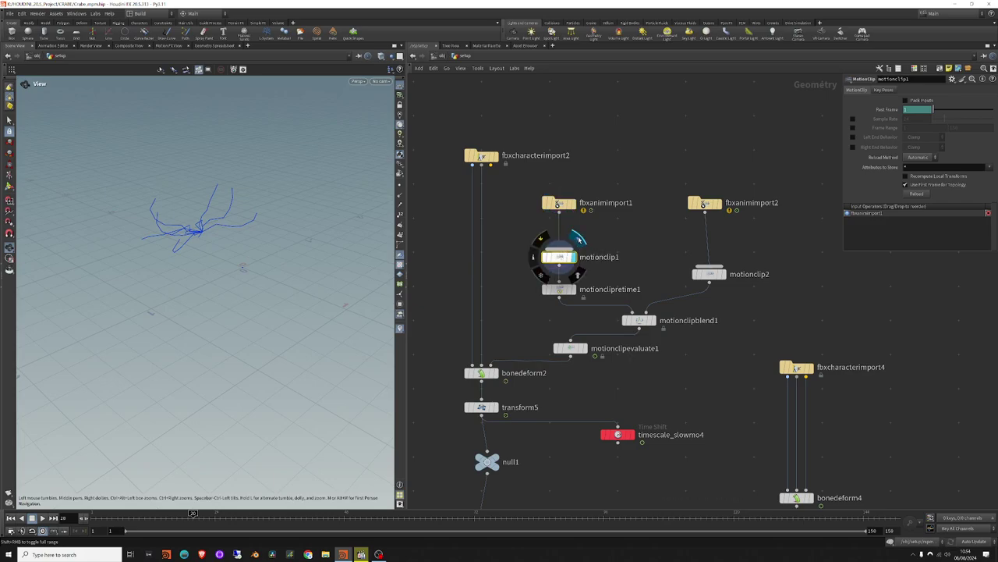
{"action": "left_click", "coordinate": [577, 237]}
{"action": "middle_click_drag", "start_coordinate": [227, 233], "coordinate": [211, 251]}
{"action": "left_click_drag", "start_coordinate": [211, 251], "coordinate": [243, 252]}
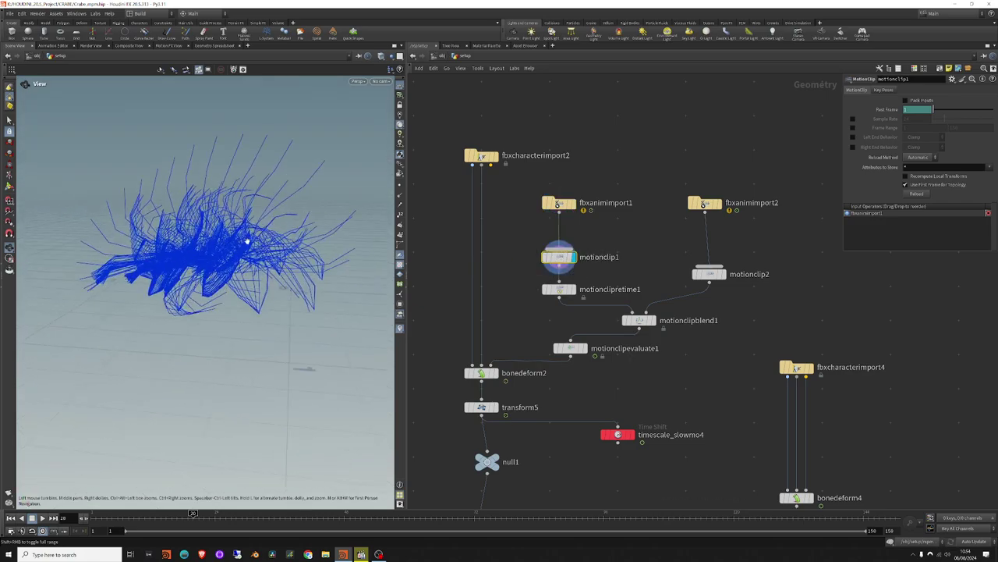
{"action": "middle_click_drag", "start_coordinate": [586, 245], "coordinate": [680, 256]}
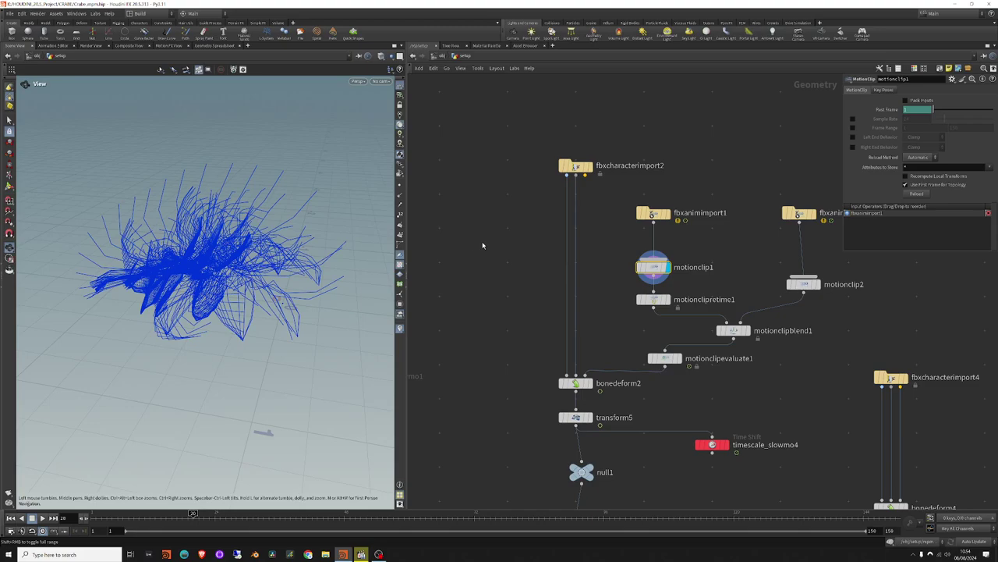
{"action": "middle_click_drag", "start_coordinate": [482, 246], "coordinate": [436, 253]}
{"action": "left_click_drag", "start_coordinate": [329, 255], "coordinate": [289, 252]}
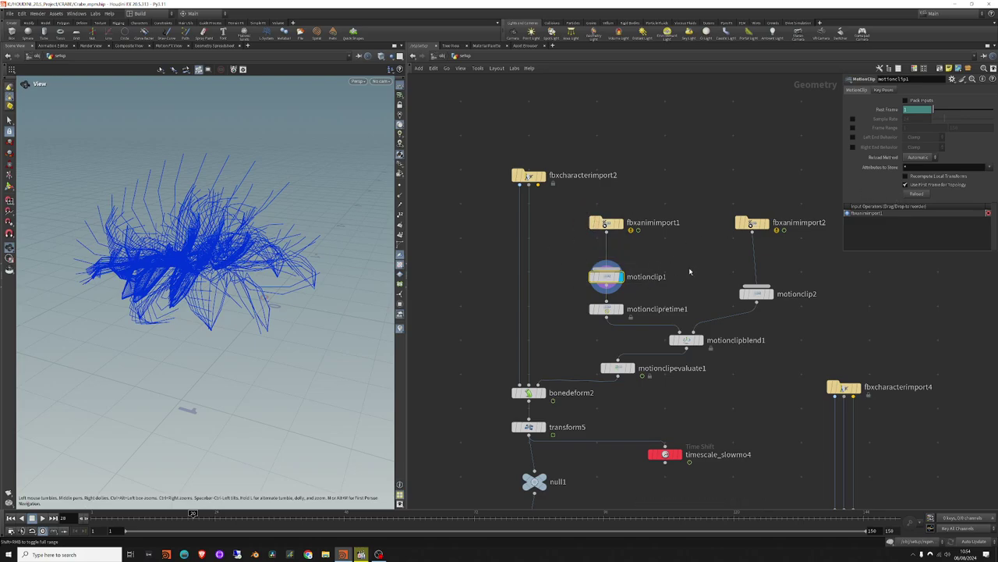
Move fbxanimimport1 and motionclip1 upward into a neater column.
{"action": "middle_click", "coordinate": [607, 277]}
{"action": "left_click_drag", "start_coordinate": [607, 277], "coordinate": [607, 273]}
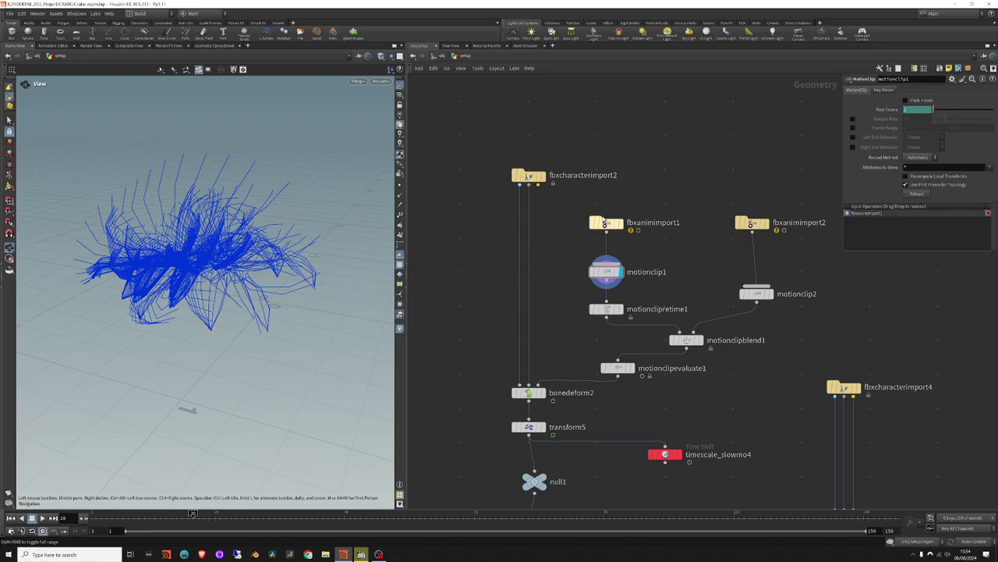
{"action": "left_click_drag", "start_coordinate": [606, 223], "coordinate": [606, 209]}
{"action": "left_click_drag", "start_coordinate": [606, 270], "coordinate": [607, 263]}
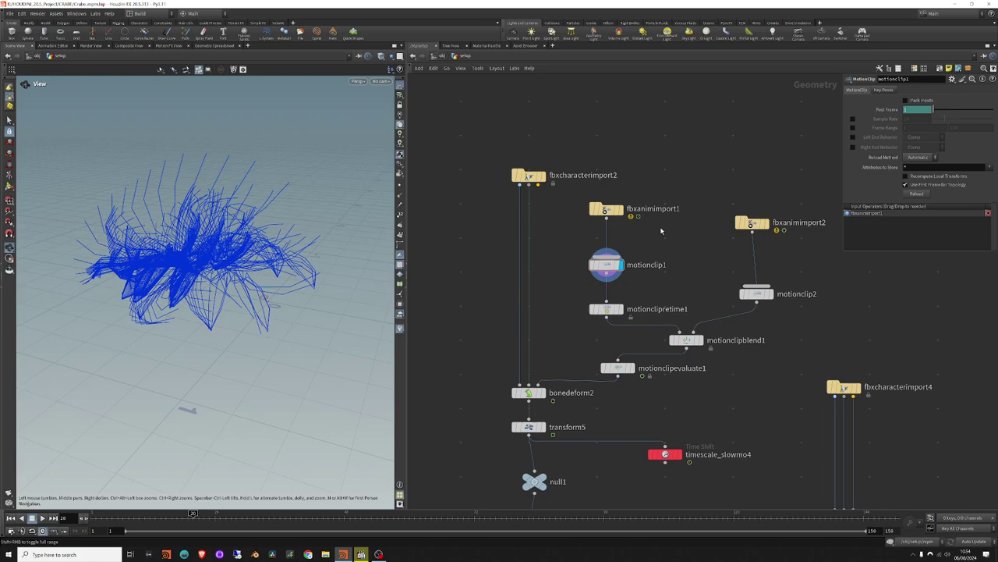
{"action": "middle_click_drag", "start_coordinate": [681, 272], "coordinate": [720, 286]}
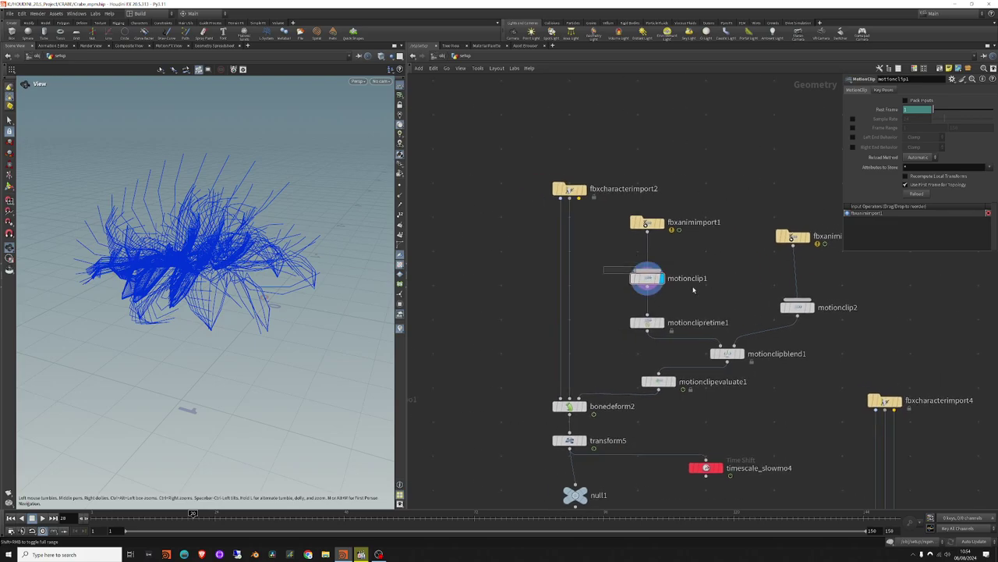
Display the motionclipretime1 clip, compare it with motionclip1, and confirm Playback Start 36.5.
{"action": "left_click", "coordinate": [660, 323]}
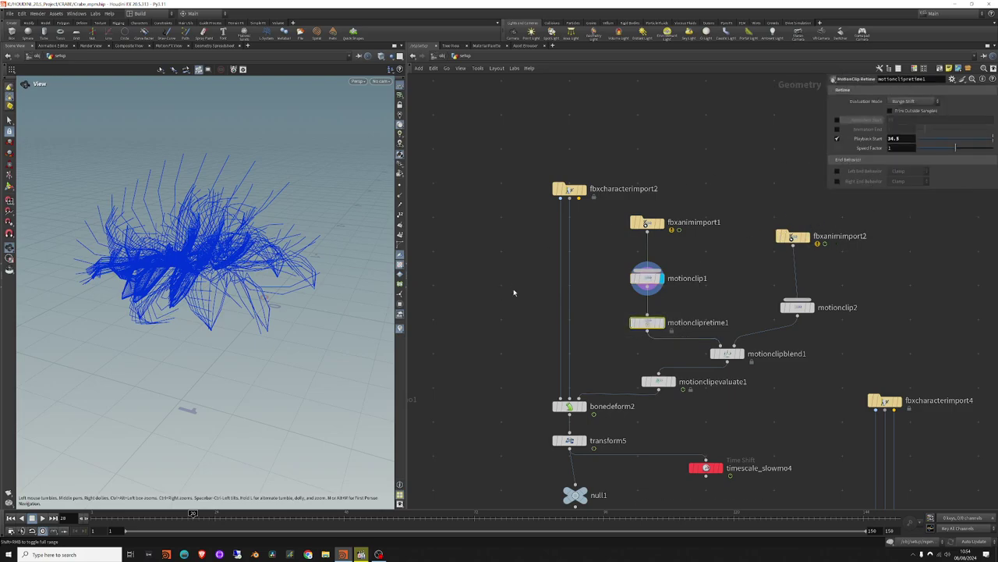
{"action": "left_click", "coordinate": [662, 322]}
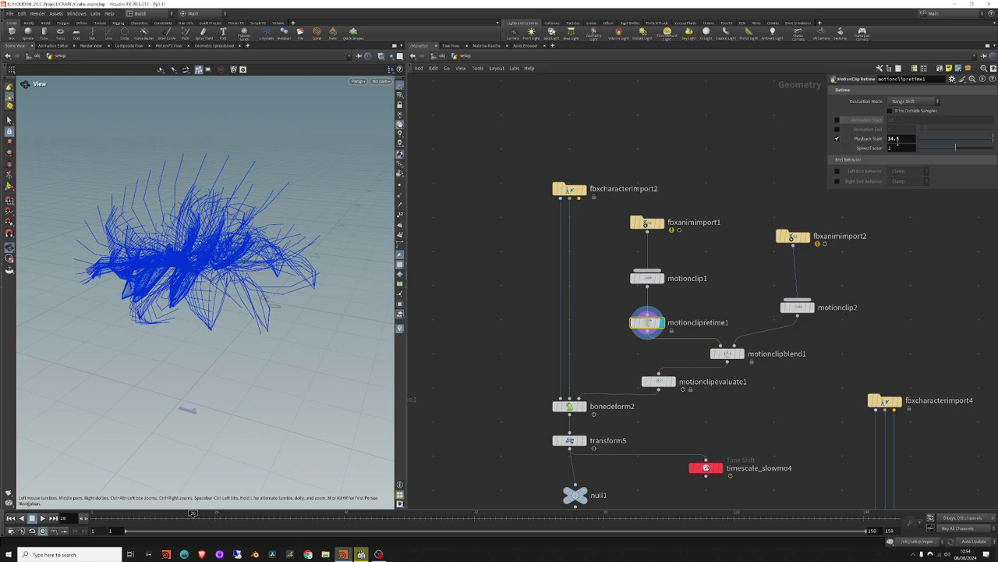
{"action": "left_click", "coordinate": [648, 277]}
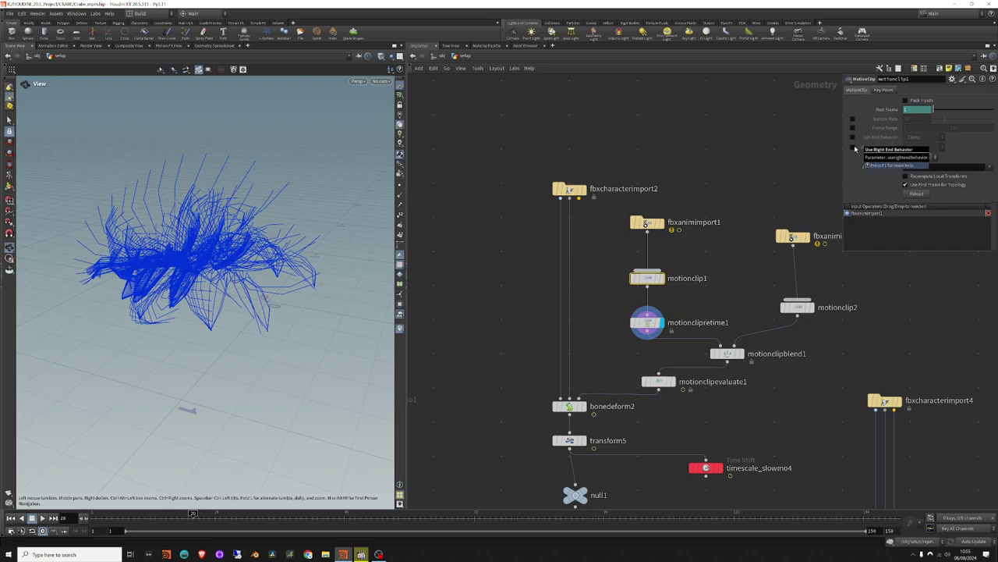
{"action": "left_click", "coordinate": [642, 331]}
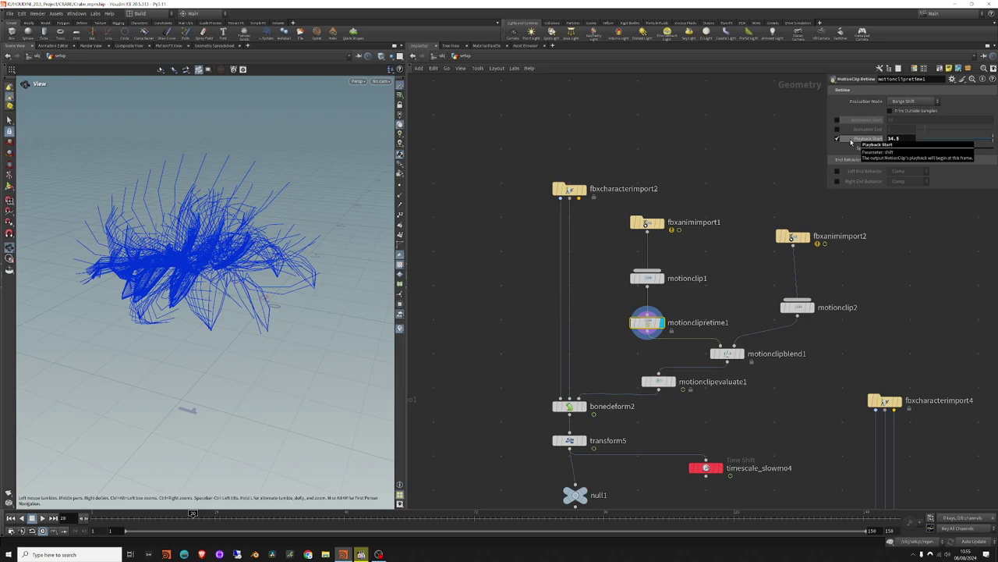
{"action": "left_click_drag", "start_coordinate": [690, 296], "coordinate": [629, 329]}
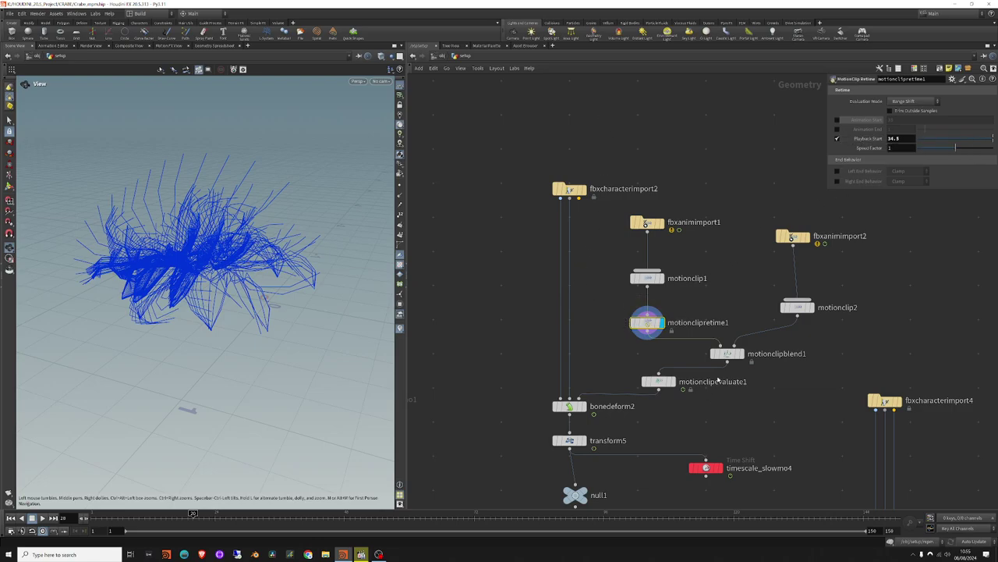
{"action": "left_click_drag", "start_coordinate": [828, 258], "coordinate": [777, 320]}
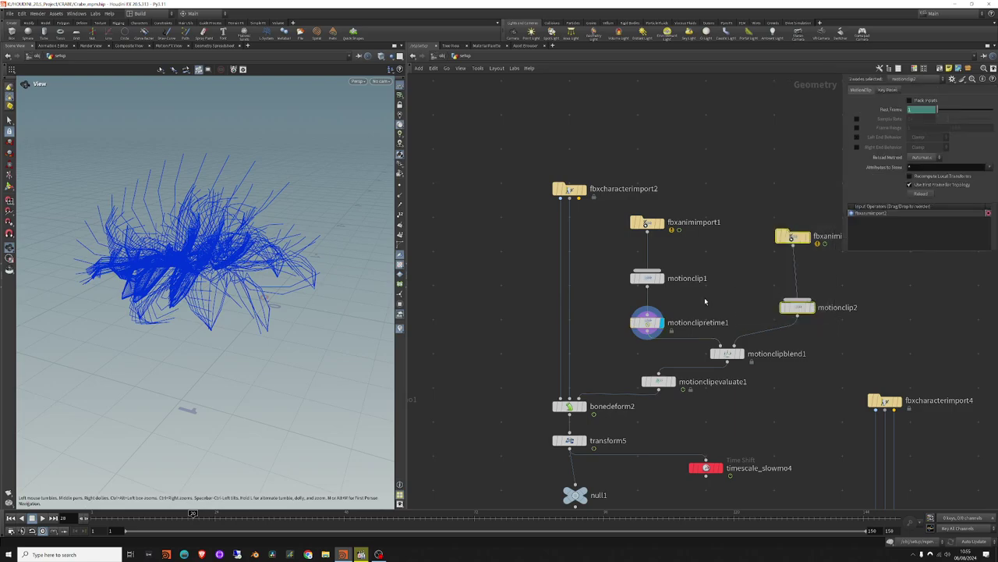
{"action": "middle_click_drag", "start_coordinate": [705, 301], "coordinate": [622, 316]}
Display the fbxanimimport2 crab skeleton and step the timeline to frame 16.
{"action": "left_click", "coordinate": [713, 233]}
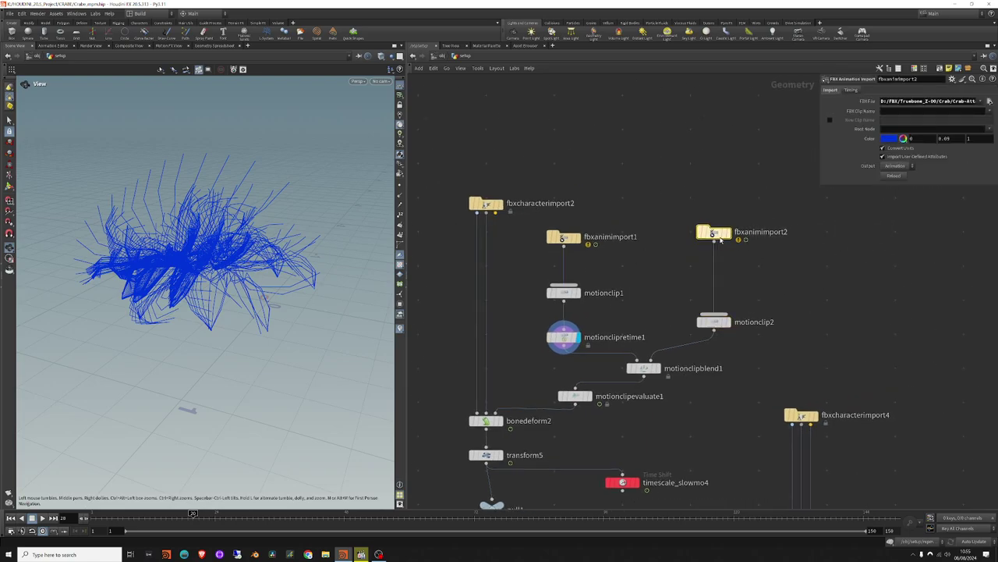
{"action": "left_click", "coordinate": [727, 232]}
{"action": "left_click", "coordinate": [157, 517]}
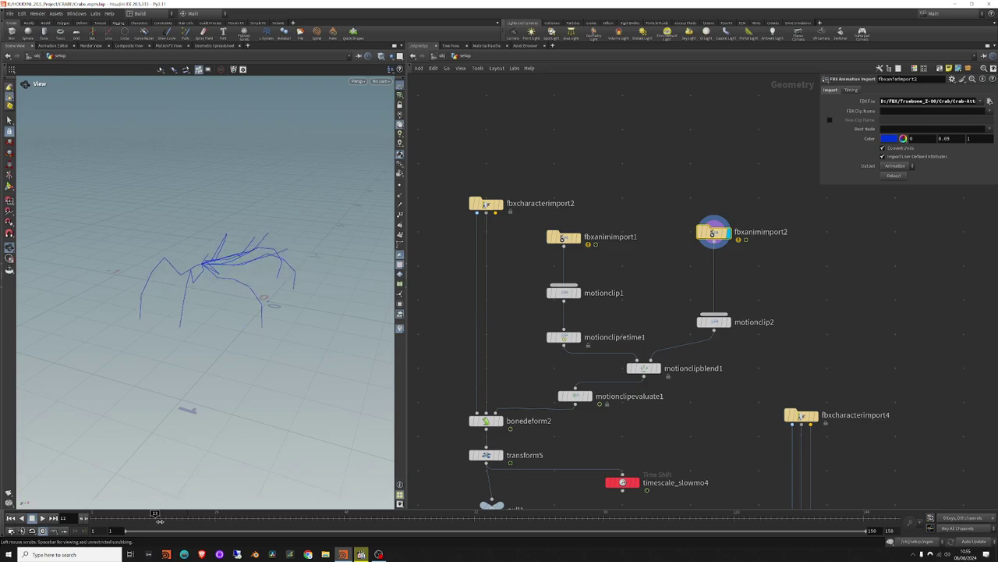
{"action": "mouse_move", "coordinate": [160, 520]}
{"action": "left_mouse_down"}
{"action": "mouse_move", "coordinate": [185, 531]}
{"action": "mouse_move", "coordinate": [171, 530]}
{"action": "left_mouse_up"}
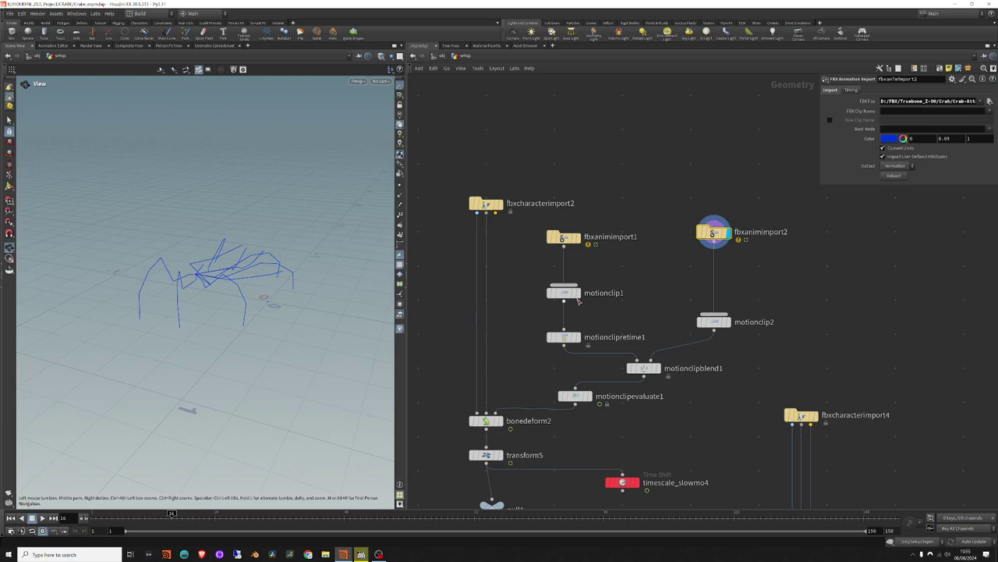
Review motionclip2, motionclip1 and motionclipblend1's blend-out from frame 30 to 38.5.
{"action": "left_click", "coordinate": [714, 320]}
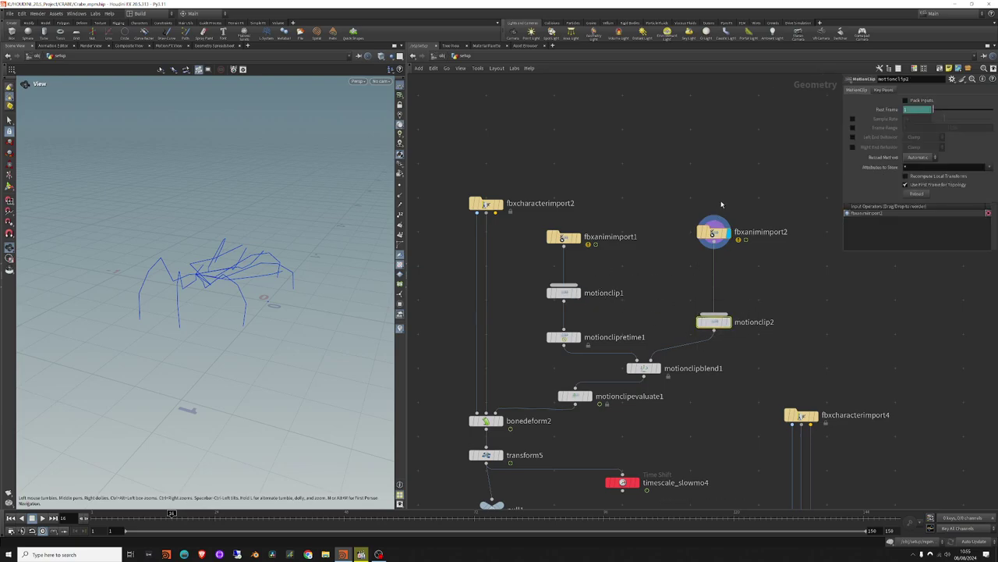
{"action": "left_click", "coordinate": [563, 292]}
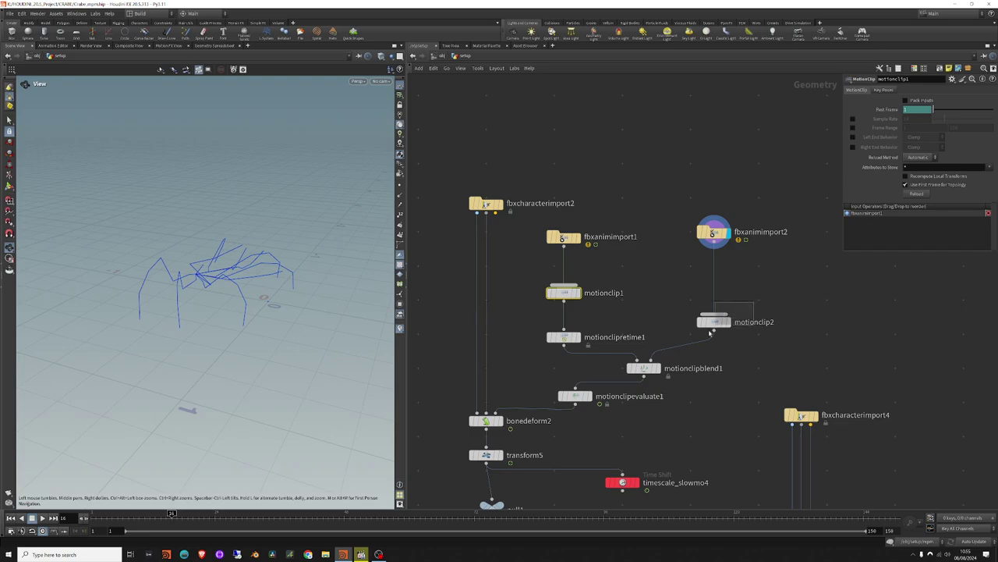
{"action": "left_click", "coordinate": [683, 373]}
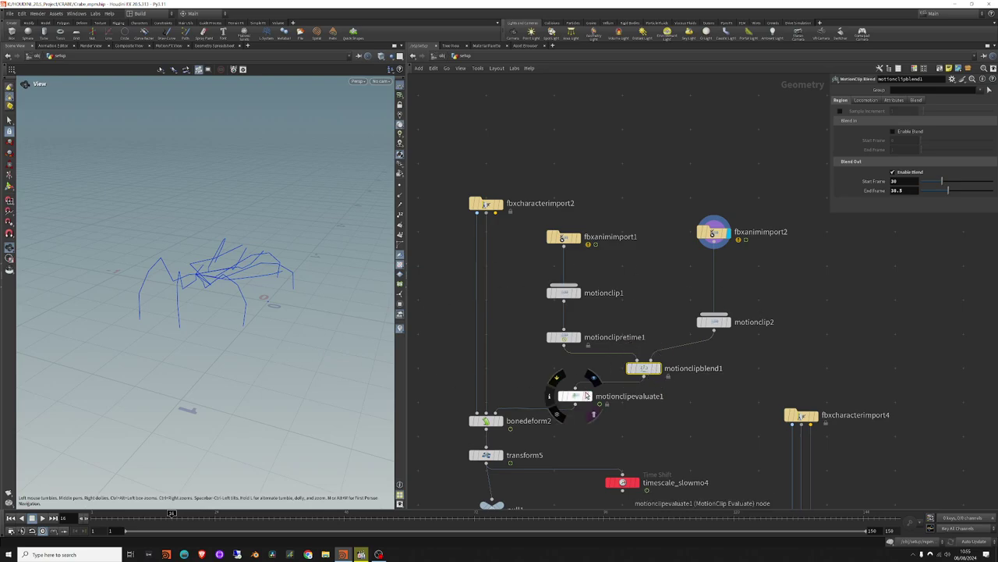
Display the motionclipevaluate1 skeleton and inspect the retime, motionclip1 and evaluate settings.
{"action": "left_click_drag", "start_coordinate": [652, 361], "coordinate": [649, 360]}
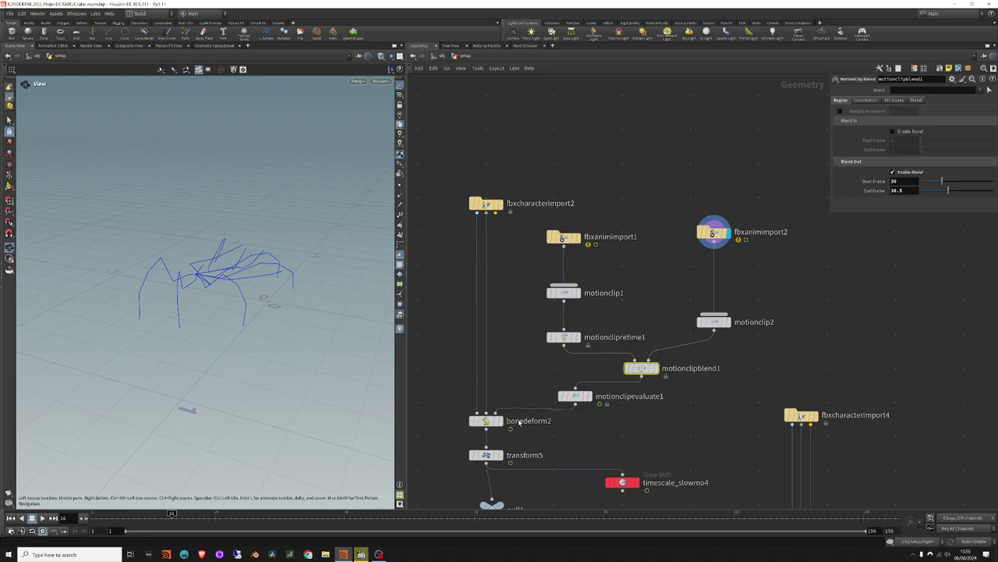
{"action": "left_click", "coordinate": [513, 414]}
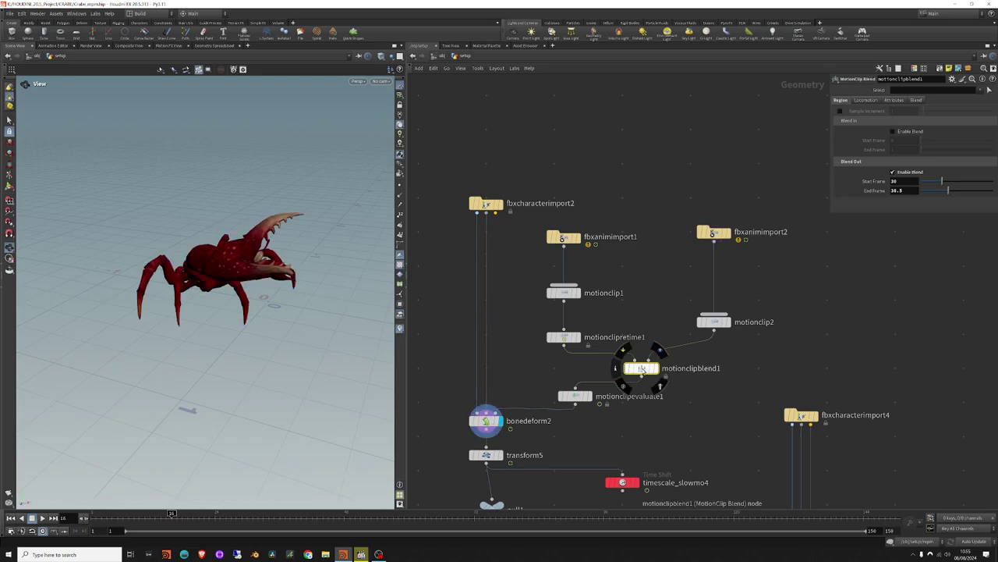
{"action": "left_click", "coordinate": [591, 382]}
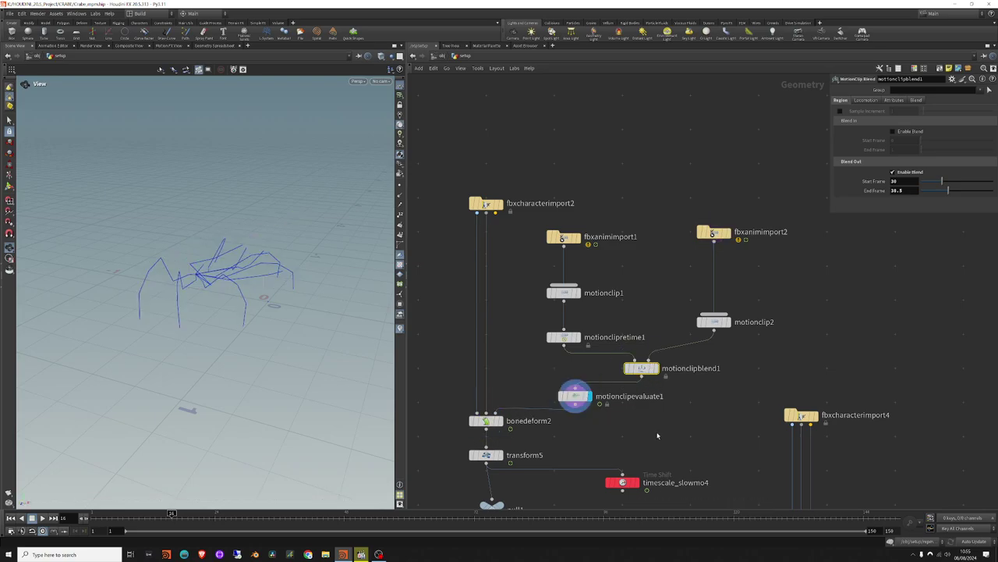
{"action": "left_click", "coordinate": [713, 321]}
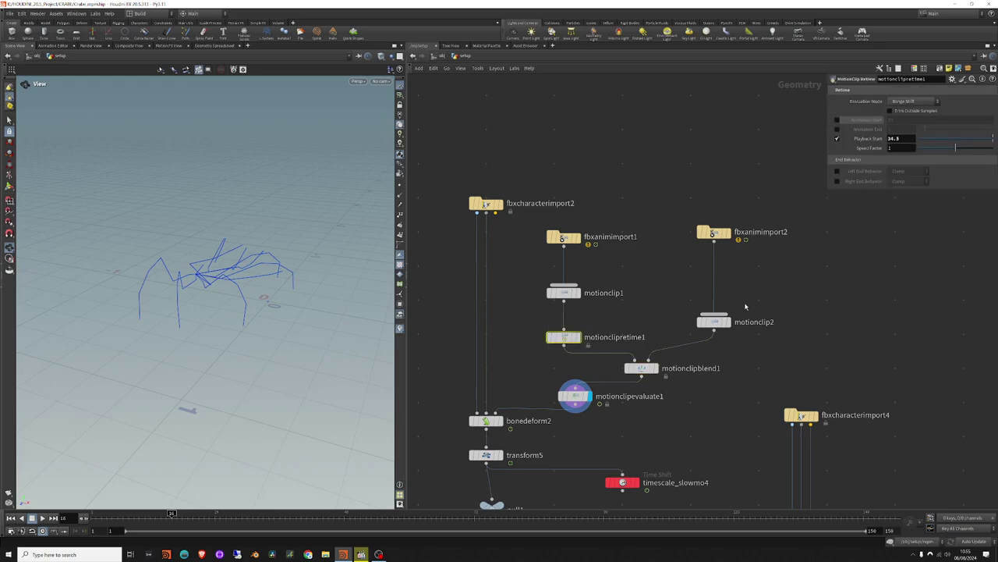
{"action": "left_click", "coordinate": [563, 293]}
{"action": "middle_click_drag", "start_coordinate": [667, 411], "coordinate": [623, 384]}
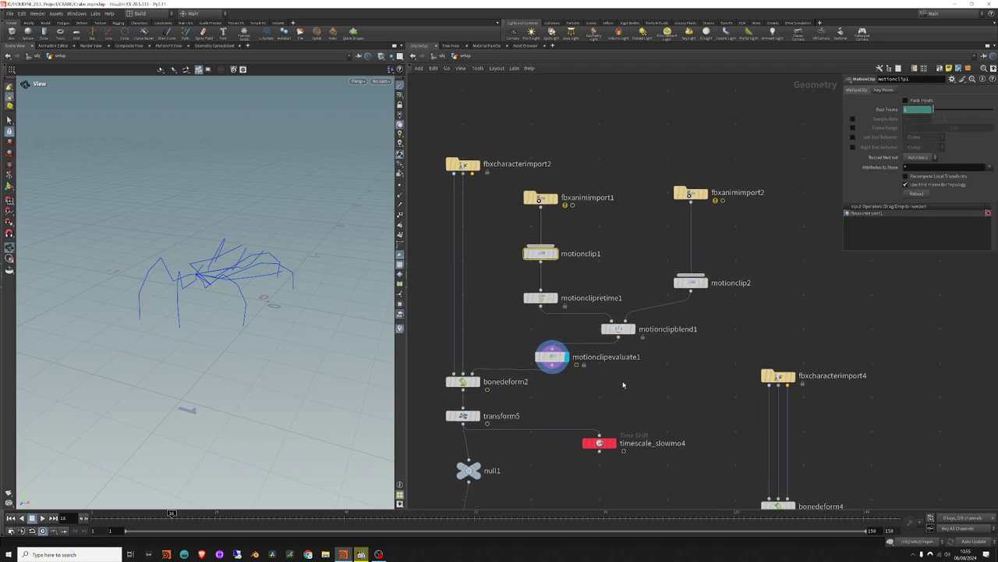
{"action": "left_click", "coordinate": [551, 358]}
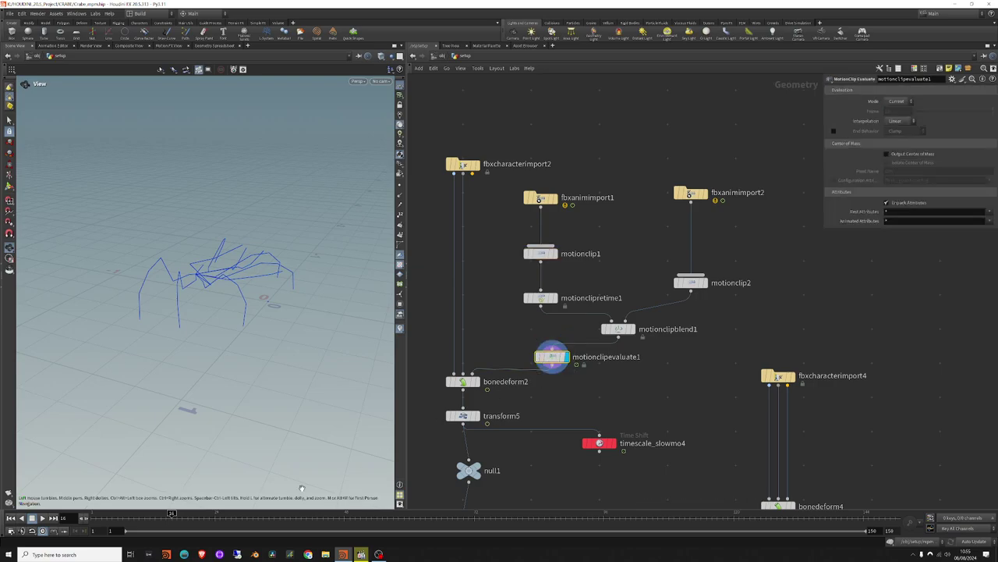
Scrub frames 27 to 37 to check the blend around frames 33-34, then inspect motionclip2.
{"action": "mouse_move", "coordinate": [187, 517]}
{"action": "left_mouse_down"}
{"action": "mouse_move", "coordinate": [125, 524]}
{"action": "mouse_move", "coordinate": [191, 517]}
{"action": "left_mouse_up"}
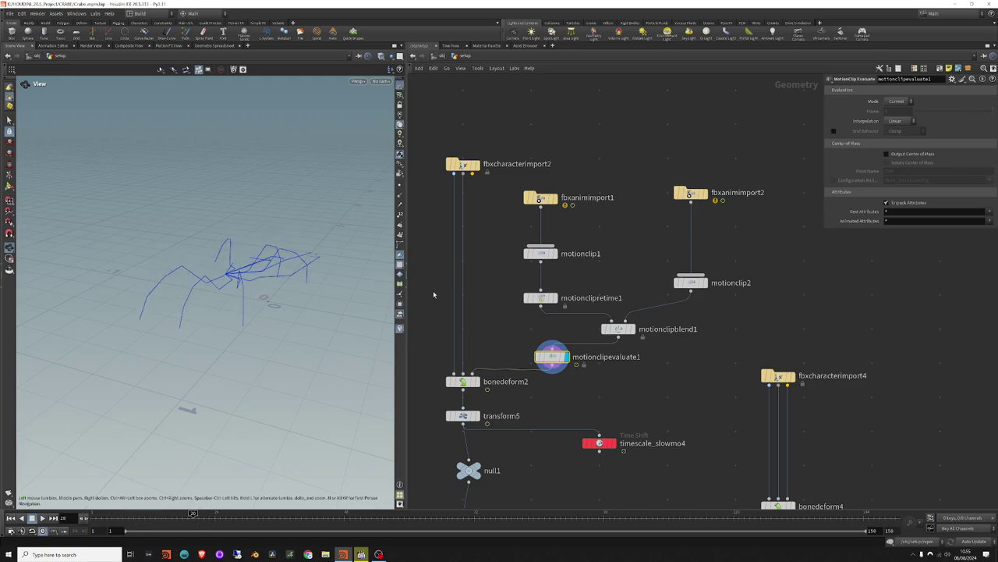
{"action": "left_click", "coordinate": [232, 516]}
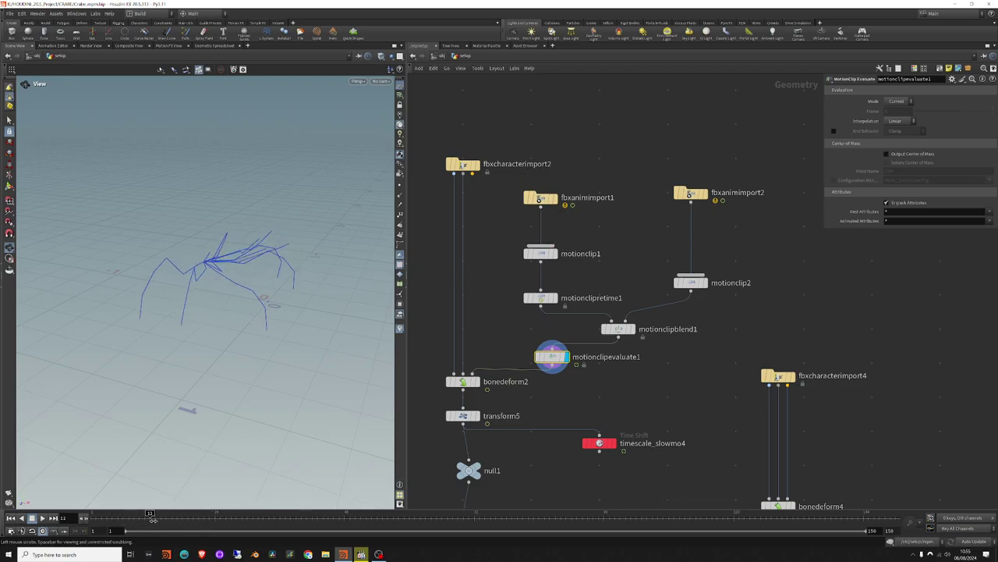
{"action": "left_click_drag", "start_coordinate": [232, 518], "coordinate": [284, 517]}
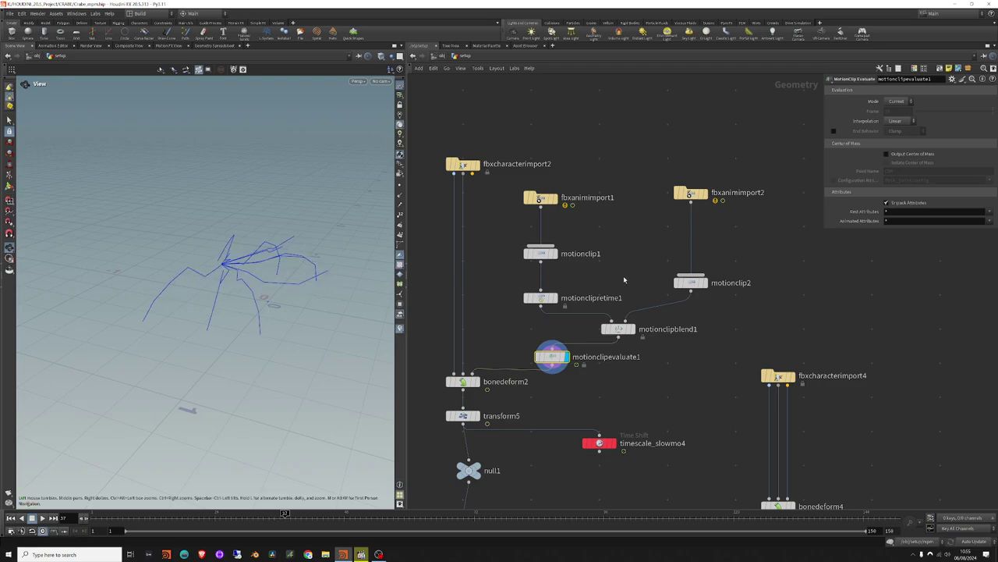
{"action": "left_click", "coordinate": [620, 328]}
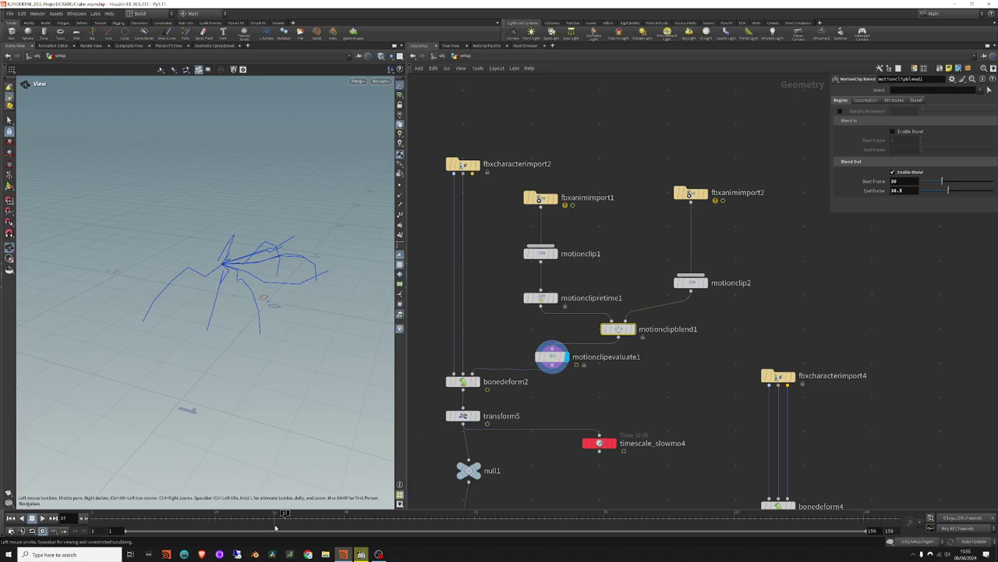
{"action": "left_click_drag", "start_coordinate": [282, 520], "coordinate": [262, 520]}
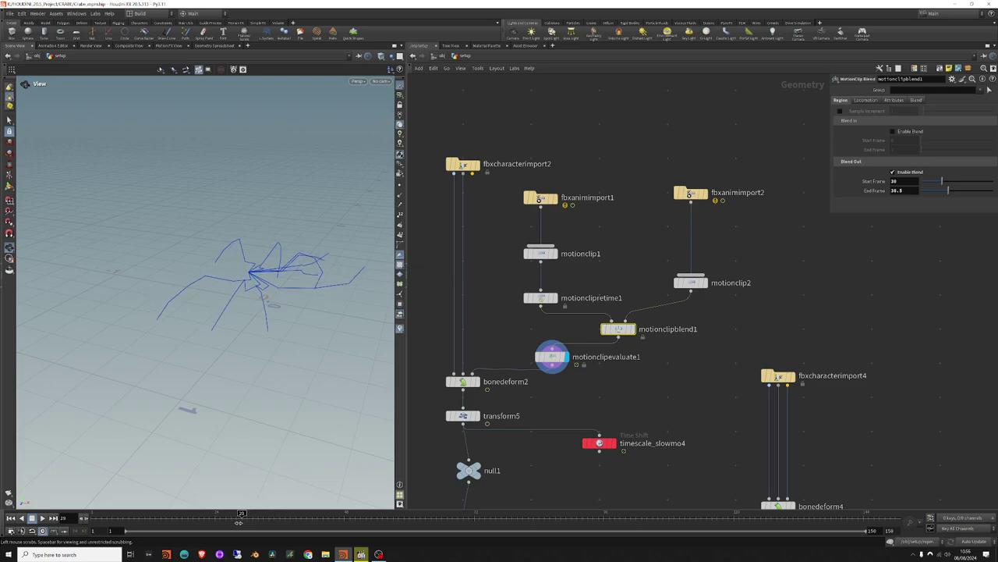
{"action": "left_click_drag", "start_coordinate": [261, 520], "coordinate": [269, 520]}
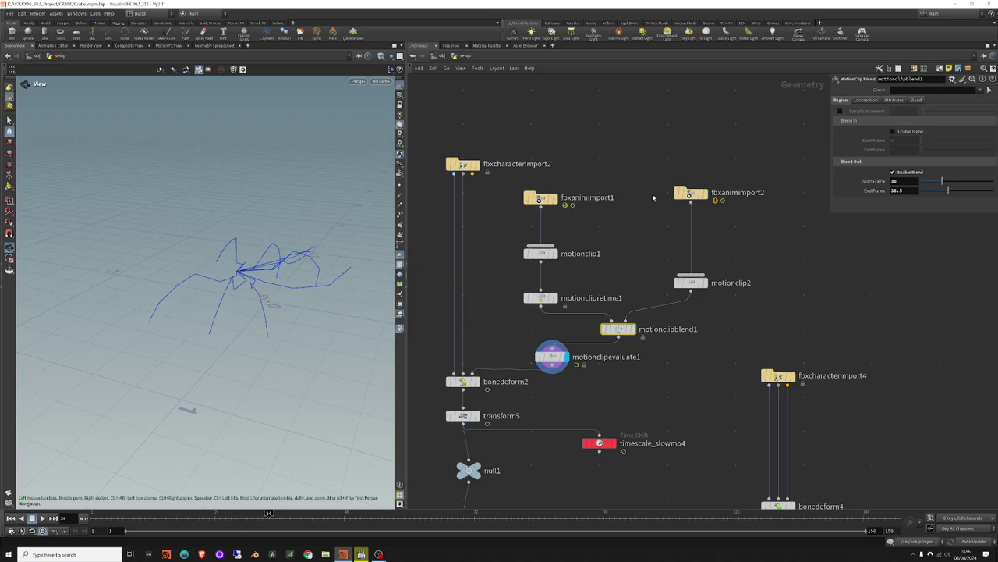
{"action": "left_click", "coordinate": [691, 283]}
Scrub between frames 35 and 47 while checking the motionclipblend1 settings.
{"action": "left_click_drag", "start_coordinate": [268, 516], "coordinate": [338, 515]}
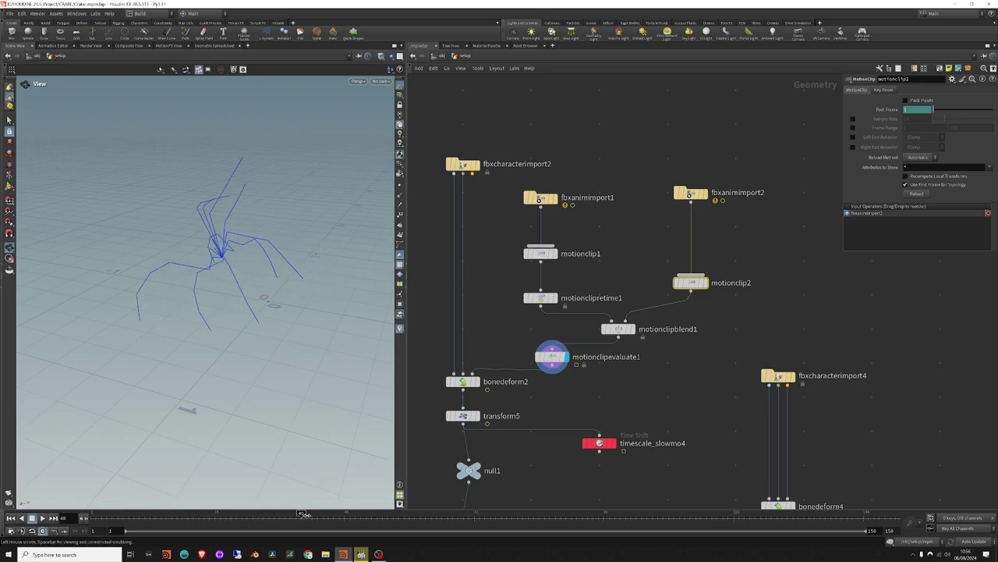
{"action": "left_click", "coordinate": [652, 326]}
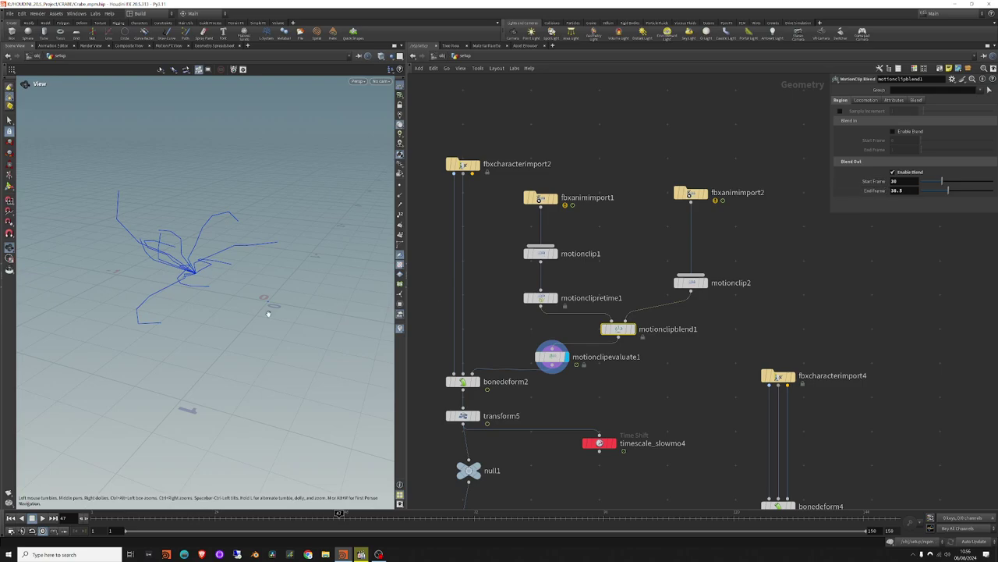
{"action": "left_click_drag", "start_coordinate": [312, 516], "coordinate": [280, 516]}
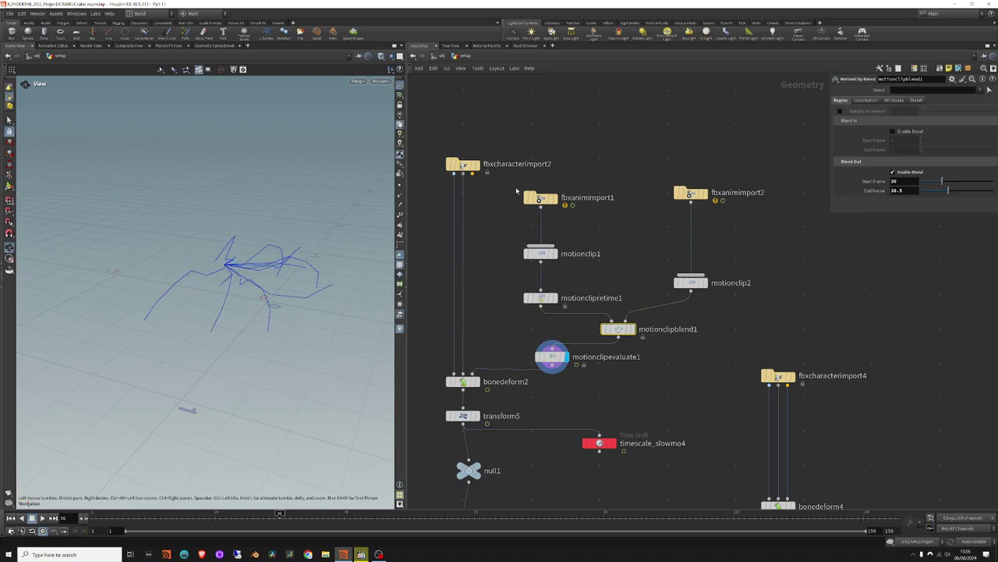
Select both animation import chains and display the skinned crab mesh from bonedeform2.
{"action": "left_click_drag", "start_coordinate": [516, 190], "coordinate": [577, 316]}
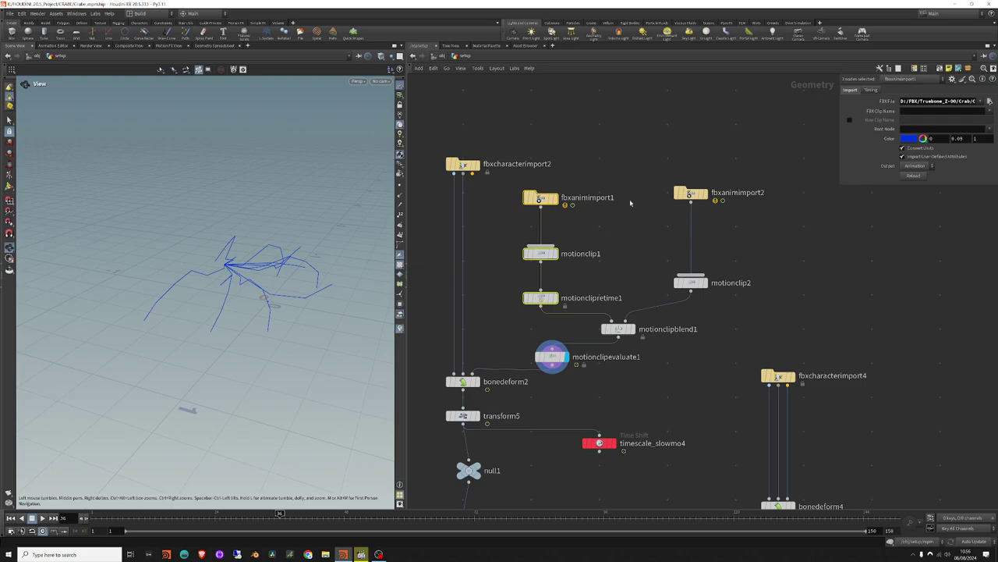
{"action": "left_click_drag", "start_coordinate": [653, 212], "coordinate": [728, 329]}
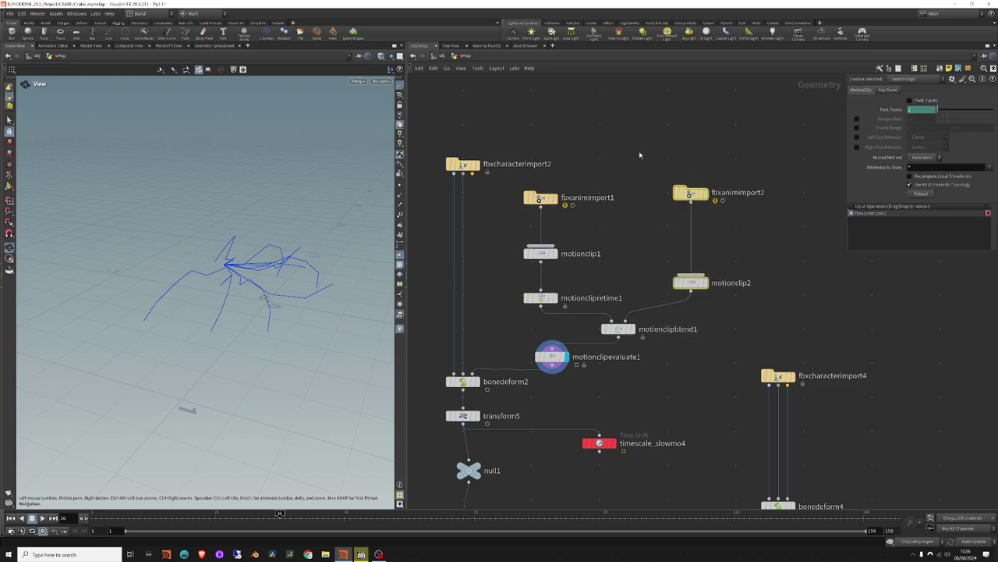
{"action": "left_click_drag", "start_coordinate": [633, 150], "coordinate": [743, 340]}
{"action": "middle_click_drag", "start_coordinate": [684, 380], "coordinate": [706, 343]}
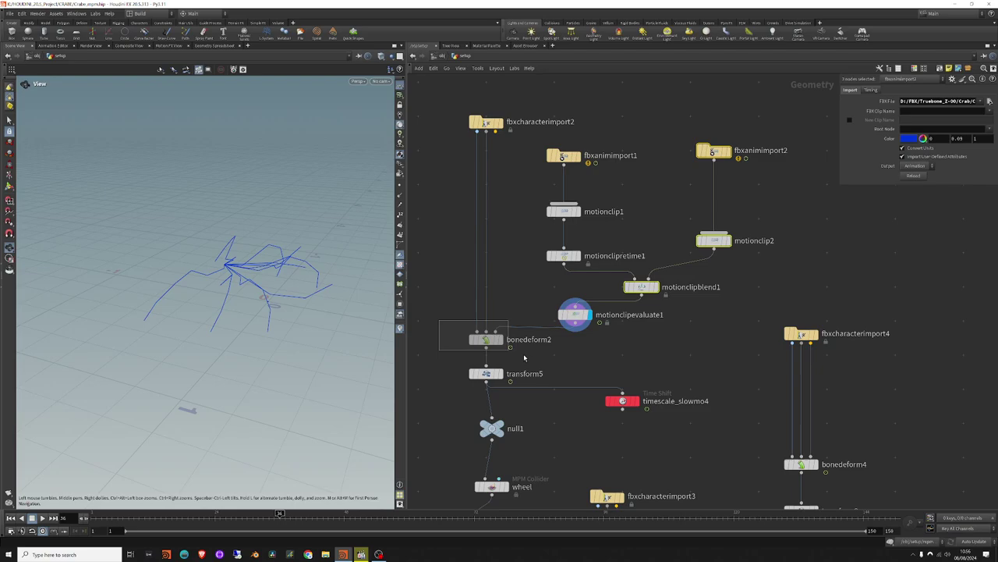
{"action": "left_click", "coordinate": [503, 335]}
{"action": "left_click", "coordinate": [504, 334]}
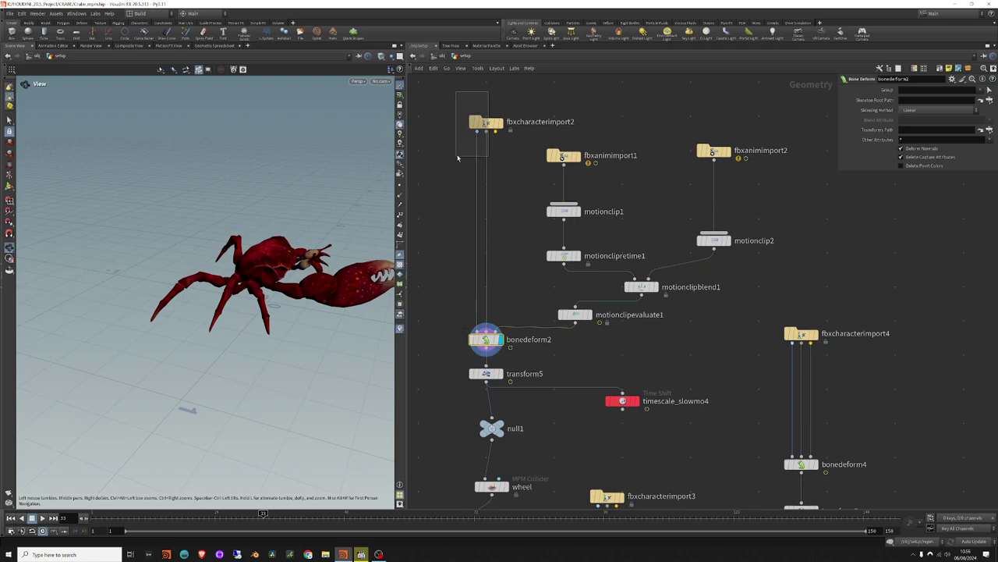
Display the crab from transform5, then from timescale_slowmo4, and show its Time Shift parameters.
{"action": "left_click", "coordinate": [485, 123]}
{"action": "middle_click_drag", "start_coordinate": [488, 228], "coordinate": [510, 190]}
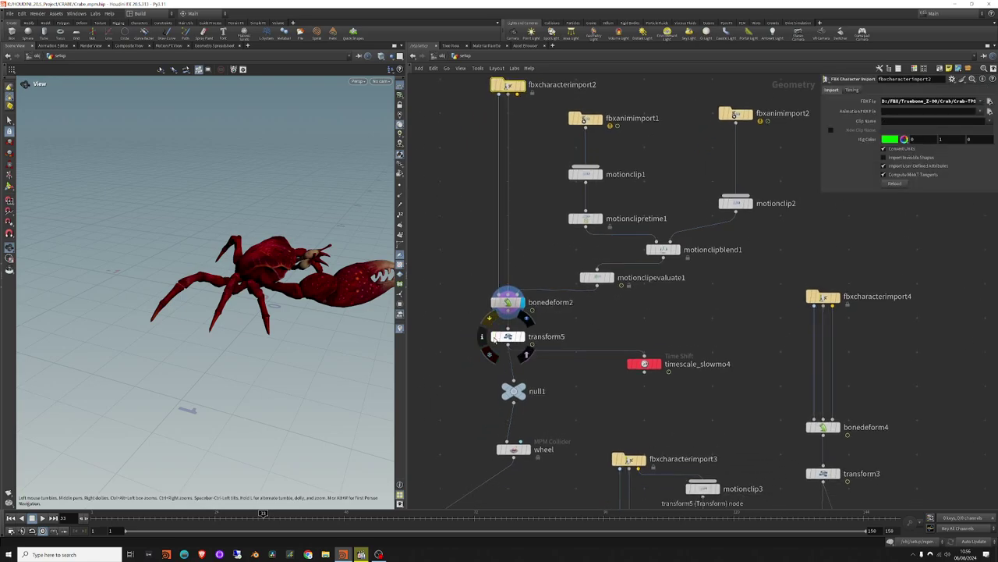
{"action": "left_click", "coordinate": [522, 336]}
{"action": "middle_click_drag", "start_coordinate": [586, 347], "coordinate": [599, 327]}
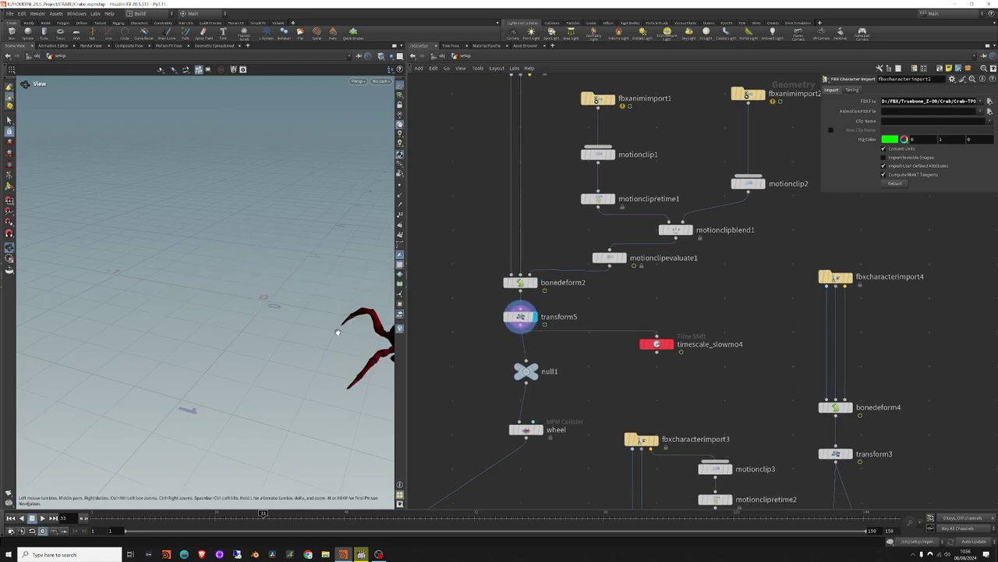
{"action": "left_click", "coordinate": [675, 326]}
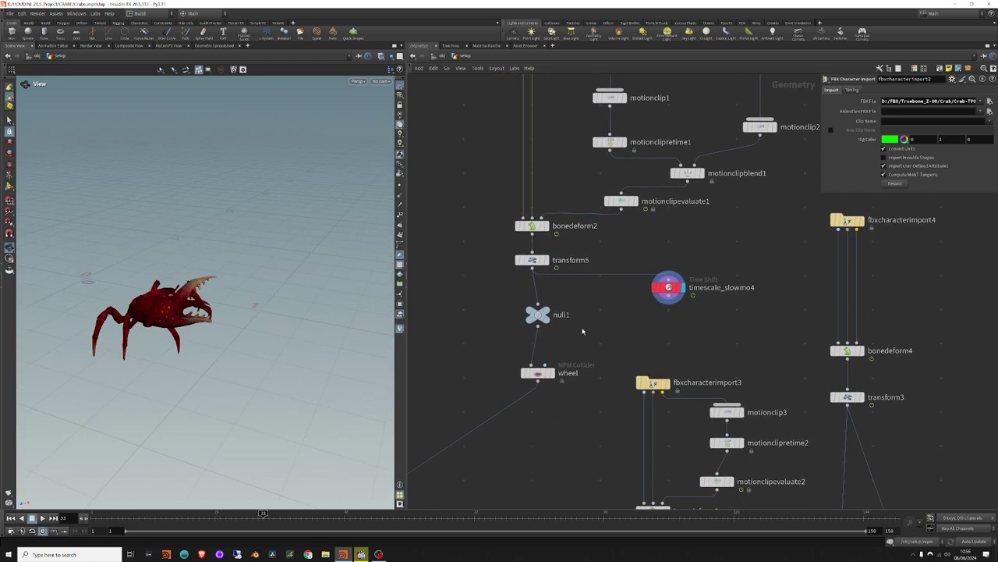
{"action": "middle_click_drag", "start_coordinate": [675, 326], "coordinate": [688, 269]}
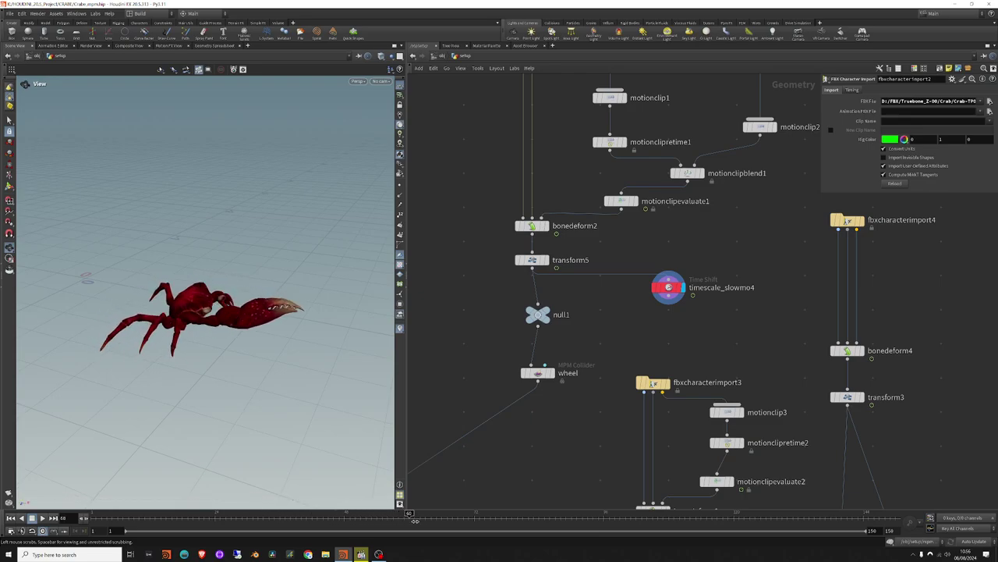
{"action": "left_click", "coordinate": [655, 312]}
Pan and zoom the network editor to locate the curve1 node and its downstream chain.
{"action": "middle_click_drag", "start_coordinate": [655, 312], "coordinate": [664, 287]}
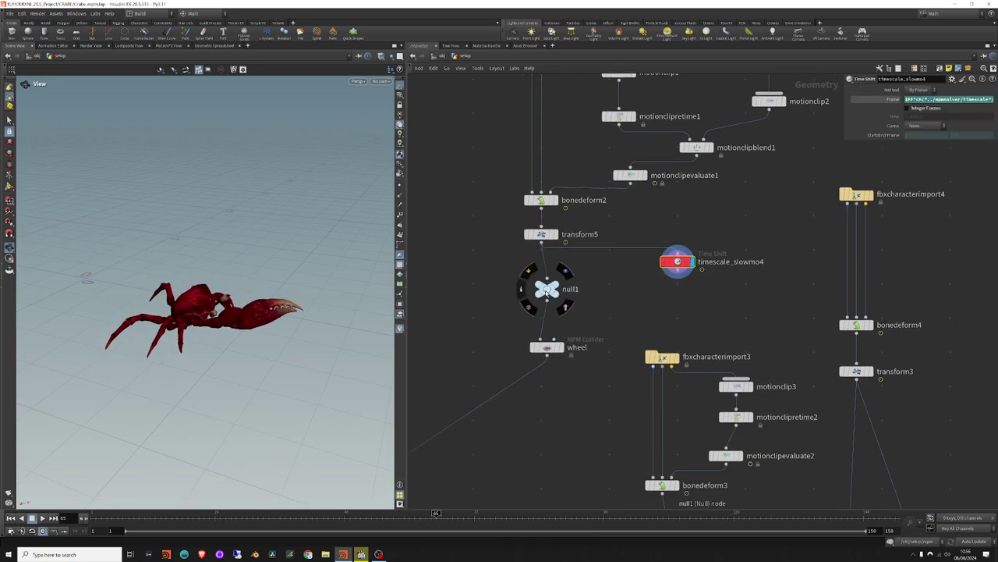
{"action": "mouse_move", "coordinate": [574, 402]}
{"action": "middle_mouse_down"}
{"action": "mouse_move", "coordinate": [566, 365]}
{"action": "mouse_move", "coordinate": [640, 309]}
{"action": "middle_mouse_up"}
{"action": "scroll", "coordinate": [549, 375], "scroll_direction": "down", "scroll_amount": 5}
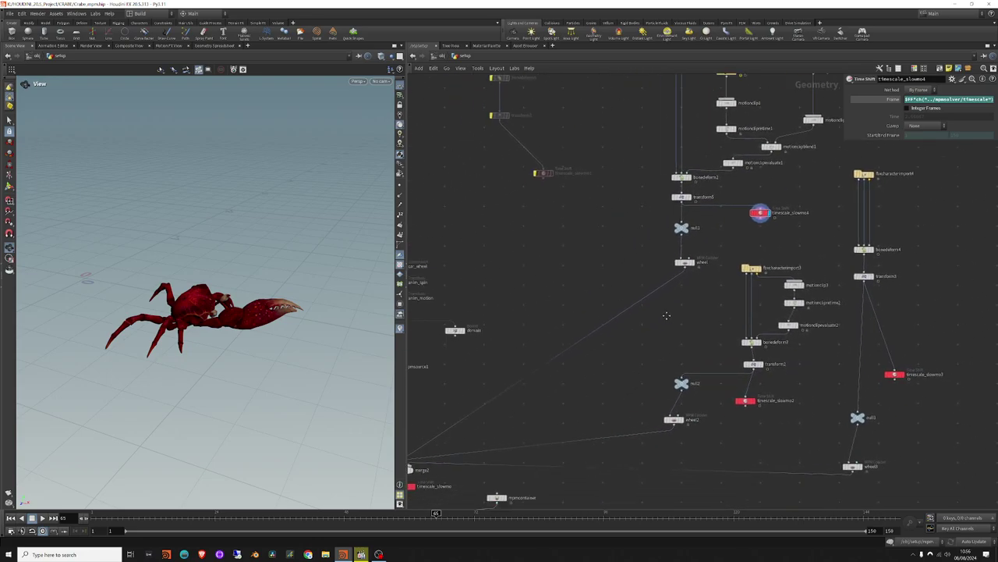
{"action": "scroll", "coordinate": [715, 347], "scroll_direction": "down", "scroll_amount": 4}
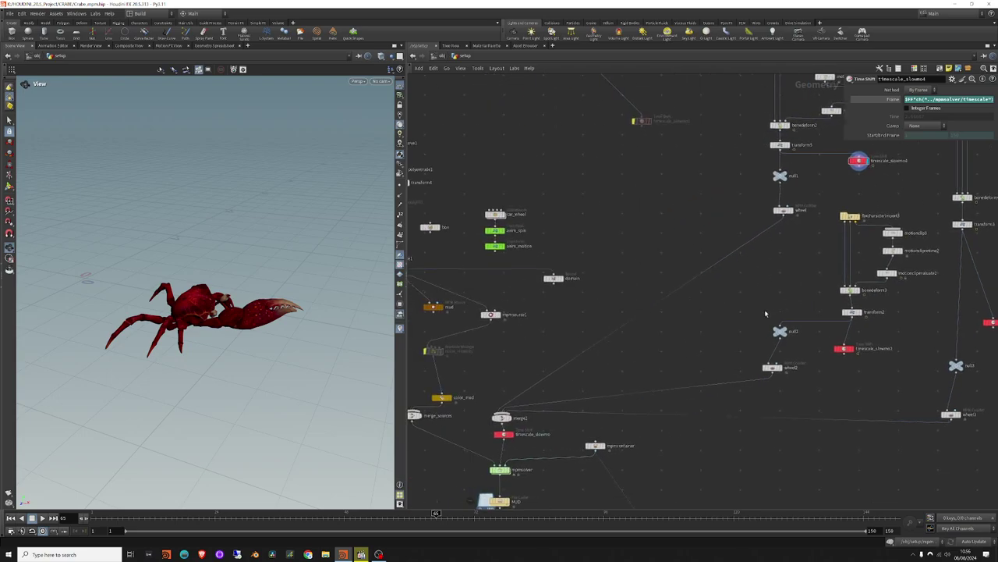
{"action": "middle_click_drag", "start_coordinate": [617, 135], "coordinate": [616, 228]}
{"action": "middle_click_drag", "start_coordinate": [678, 357], "coordinate": [662, 259]}
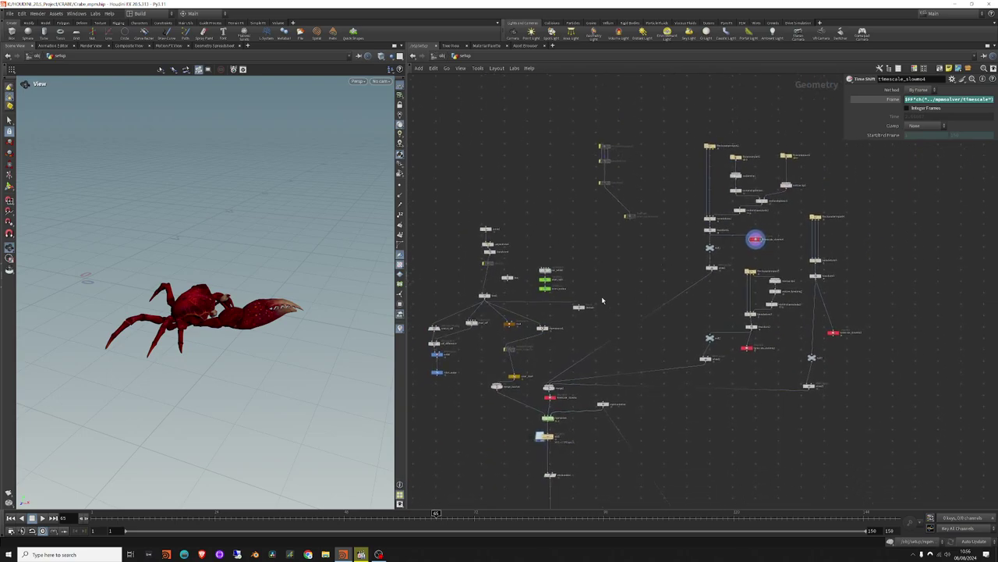
{"action": "scroll", "coordinate": [546, 251], "scroll_direction": "up", "scroll_amount": 4}
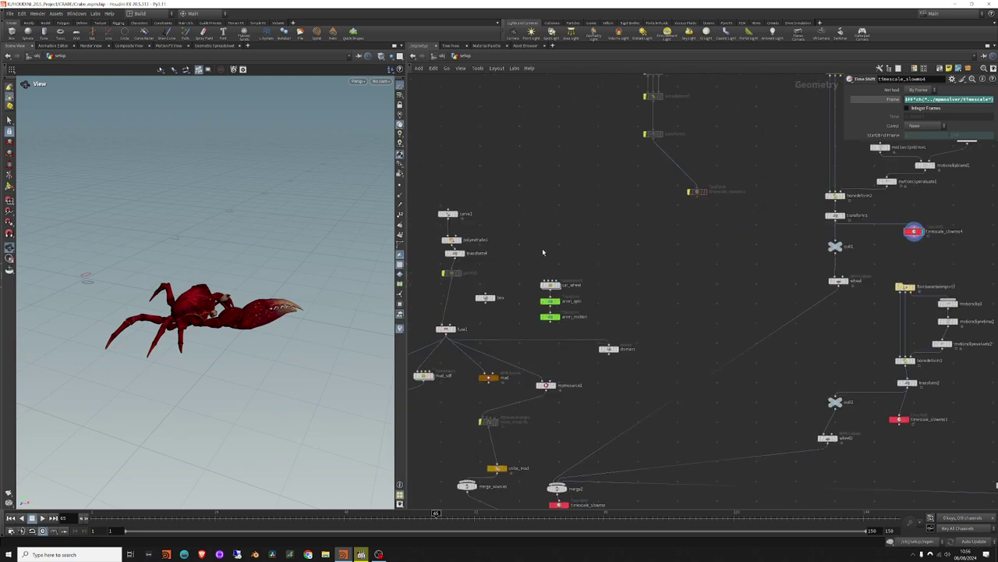
Display the curve1 outline in the viewport and look over the polyextrude1 extrusion settings.
{"action": "left_click", "coordinate": [457, 214]}
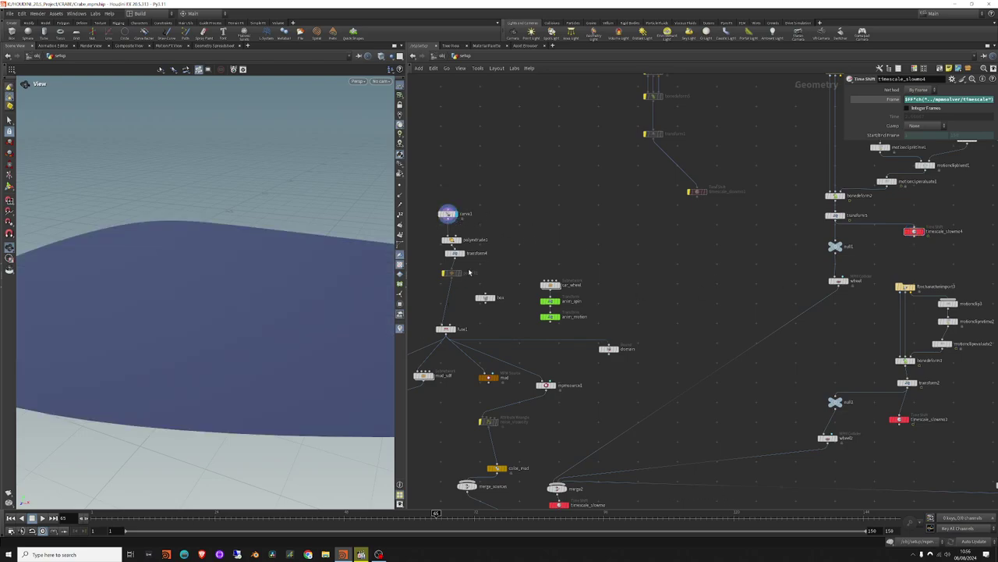
{"action": "mouse_move", "coordinate": [153, 344]}
{"action": "left_mouse_down"}
{"action": "mouse_move", "coordinate": [195, 356]}
{"action": "mouse_move", "coordinate": [174, 352]}
{"action": "mouse_move", "coordinate": [199, 309]}
{"action": "left_mouse_up"}
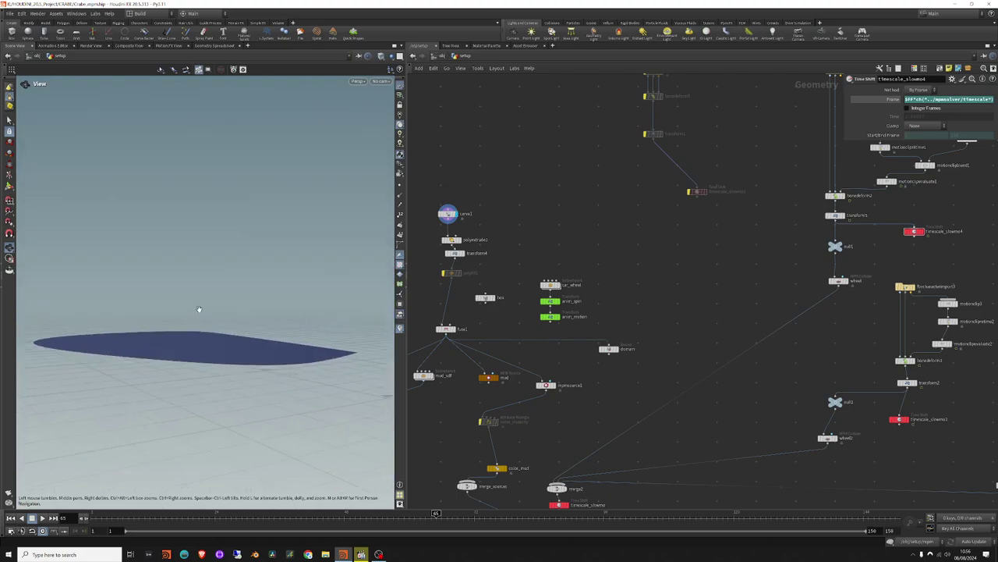
{"action": "left_click", "coordinate": [450, 240]}
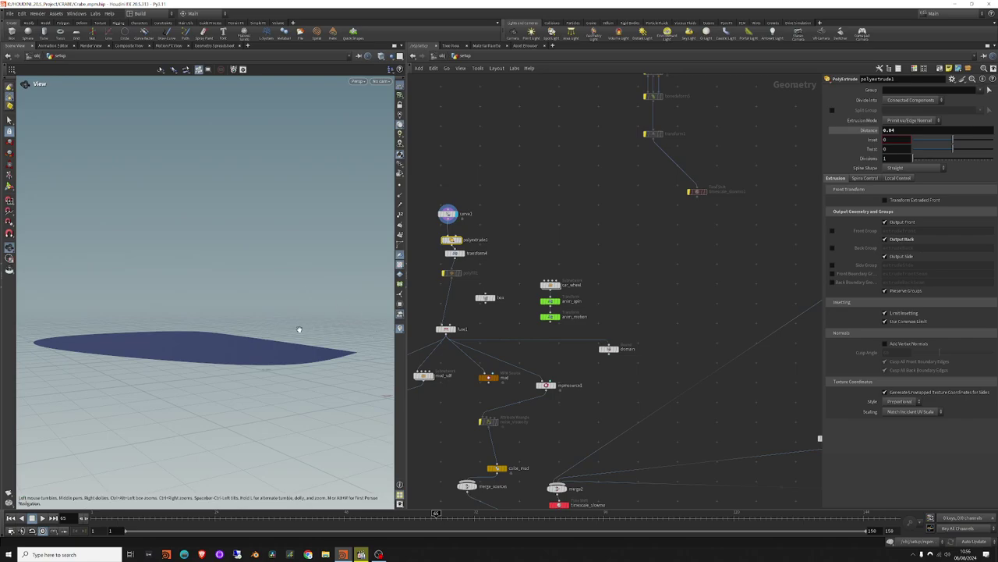
{"action": "mouse_move", "coordinate": [299, 329]}
{"action": "left_mouse_down"}
{"action": "mouse_move", "coordinate": [276, 344]}
{"action": "mouse_move", "coordinate": [220, 332]}
{"action": "mouse_move", "coordinate": [275, 361]}
{"action": "mouse_move", "coordinate": [327, 279]}
{"action": "left_mouse_up"}
{"action": "scroll", "coordinate": [414, 262], "scroll_direction": "up", "scroll_amount": 2}
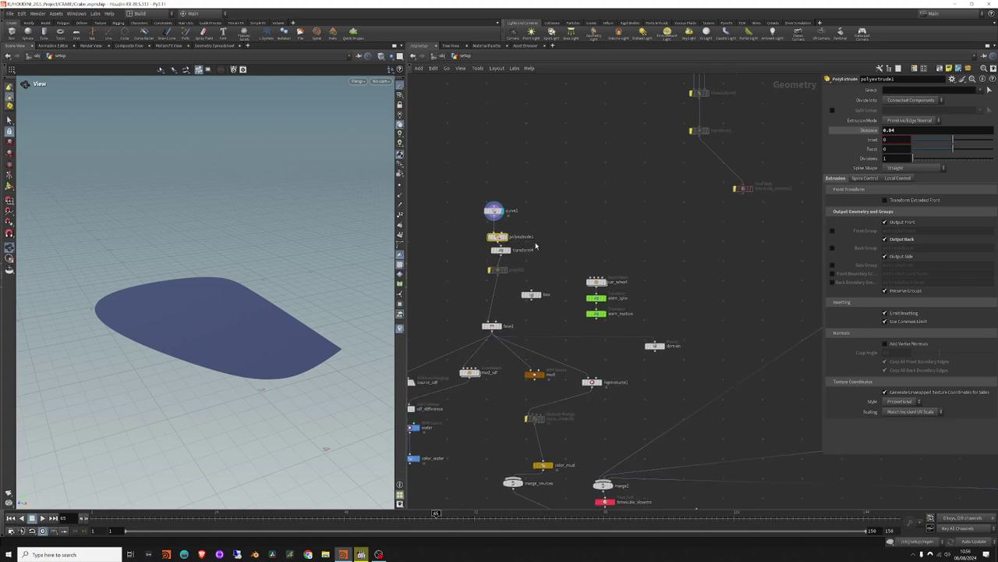
{"action": "left_click_drag", "start_coordinate": [485, 205], "coordinate": [490, 202]}
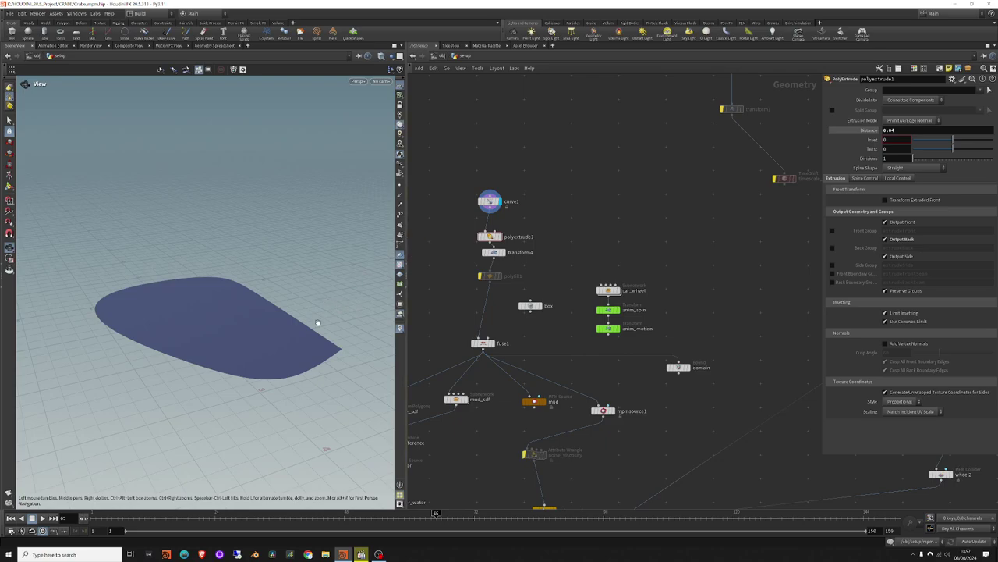
Glance at the crab mud reference video, then display the polyextrude1 extruded shape.
{"action": "left_click", "coordinate": [379, 553]}
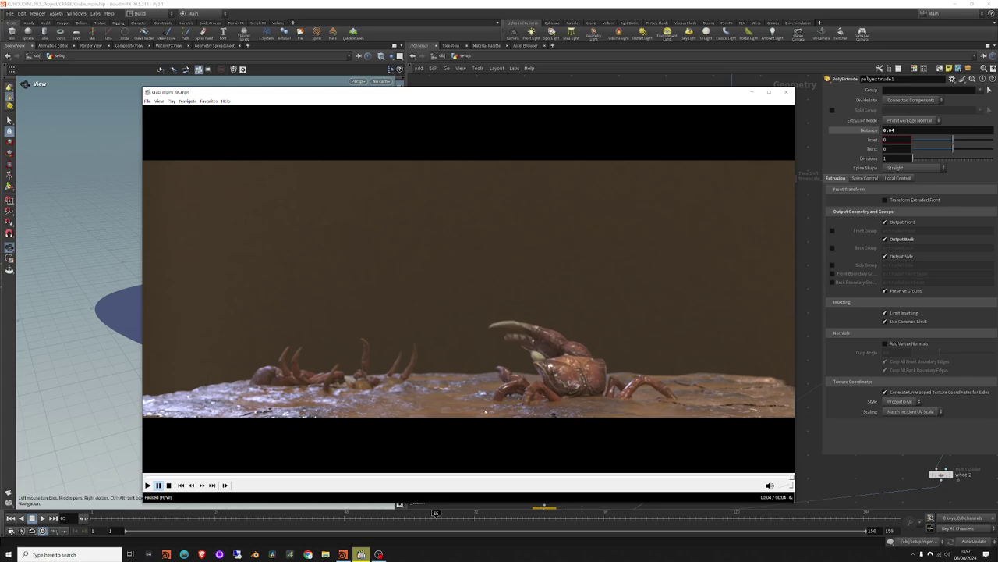
{"action": "left_click", "coordinate": [752, 92]}
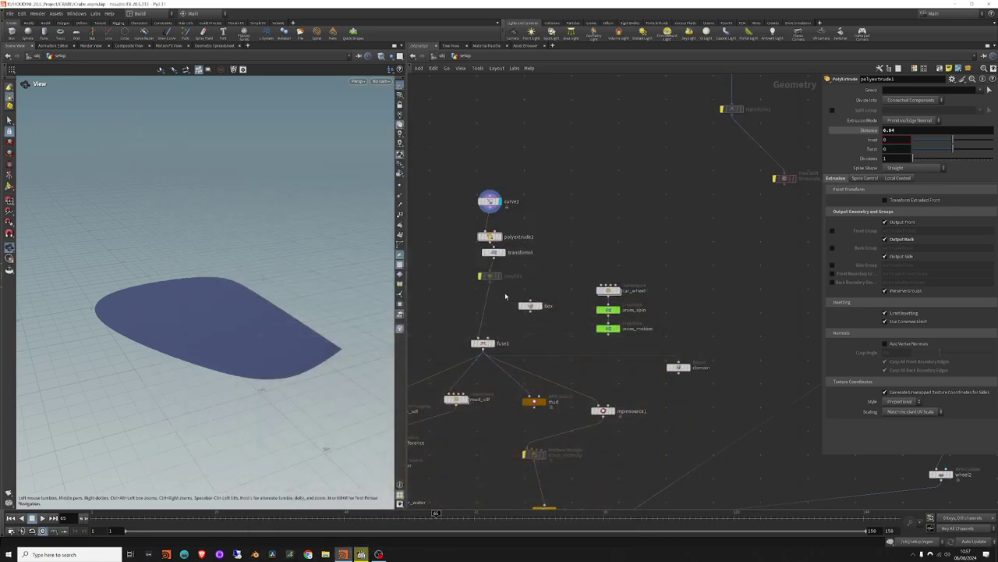
{"action": "left_click", "coordinate": [488, 237]}
{"action": "left_click", "coordinate": [489, 202]}
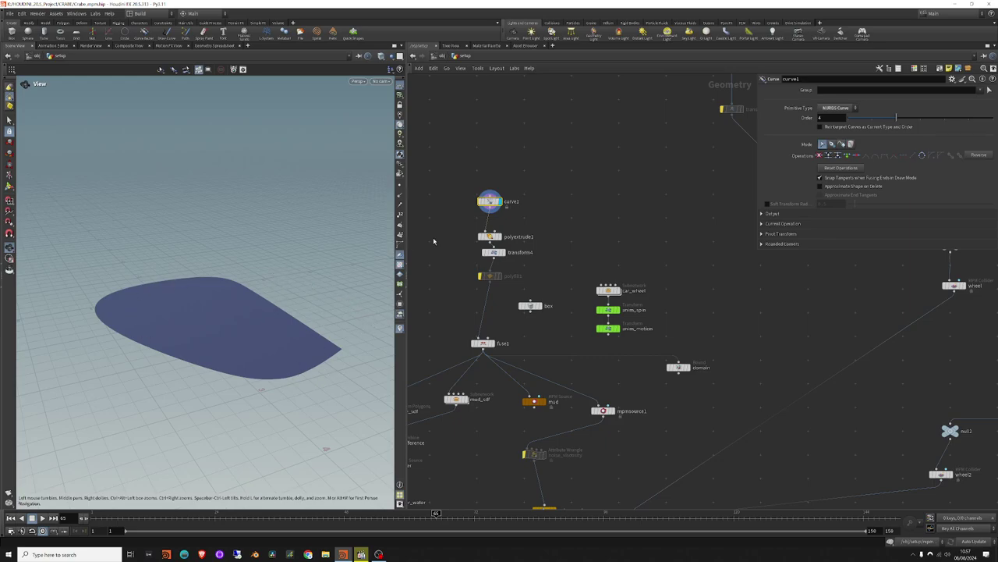
{"action": "left_click", "coordinate": [488, 236]}
{"action": "left_click", "coordinate": [500, 237]}
{"action": "mouse_move", "coordinate": [258, 339]}
{"action": "left_mouse_down"}
{"action": "mouse_move", "coordinate": [274, 307]}
{"action": "mouse_move", "coordinate": [342, 302]}
{"action": "left_mouse_up"}
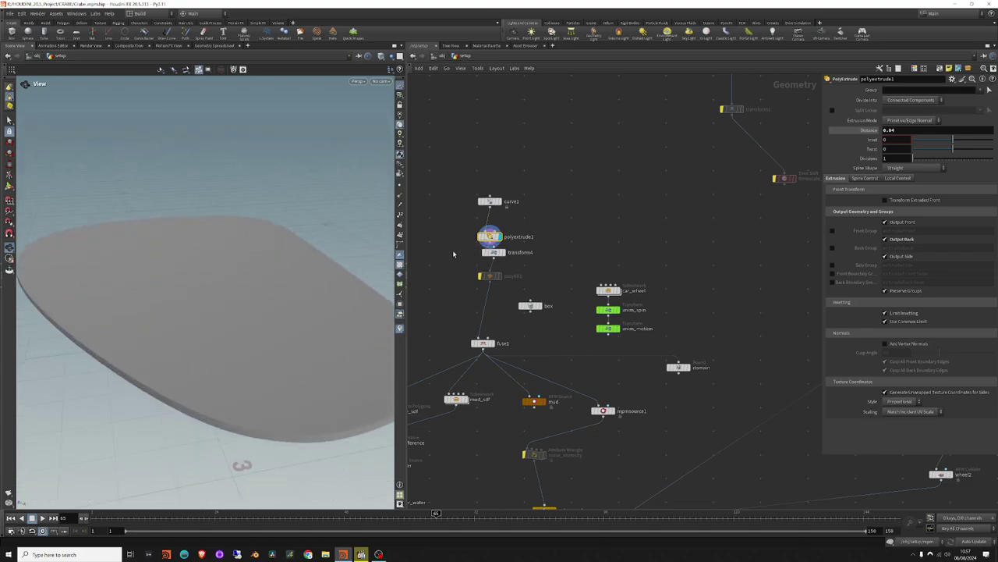
Display transform4 and then fuse1, showing the thick grey extruded slab.
{"action": "left_click", "coordinate": [493, 253]}
{"action": "key", "text": "r"}
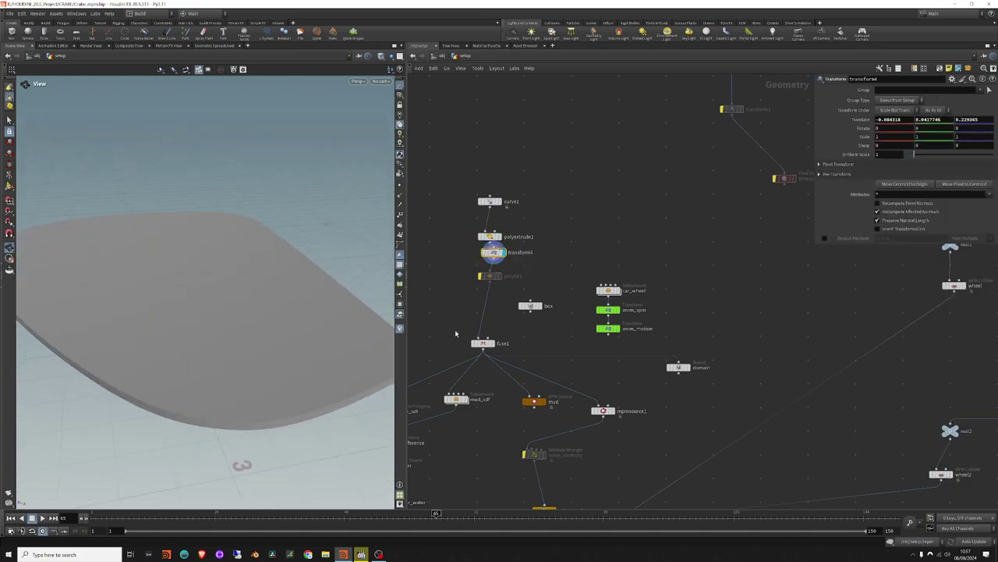
{"action": "left_click", "coordinate": [483, 343]}
{"action": "key", "text": "r"}
{"action": "mouse_move", "coordinate": [501, 437]}
{"action": "middle_mouse_down"}
{"action": "mouse_move", "coordinate": [599, 433]}
{"action": "mouse_move", "coordinate": [595, 398]}
{"action": "middle_mouse_up"}
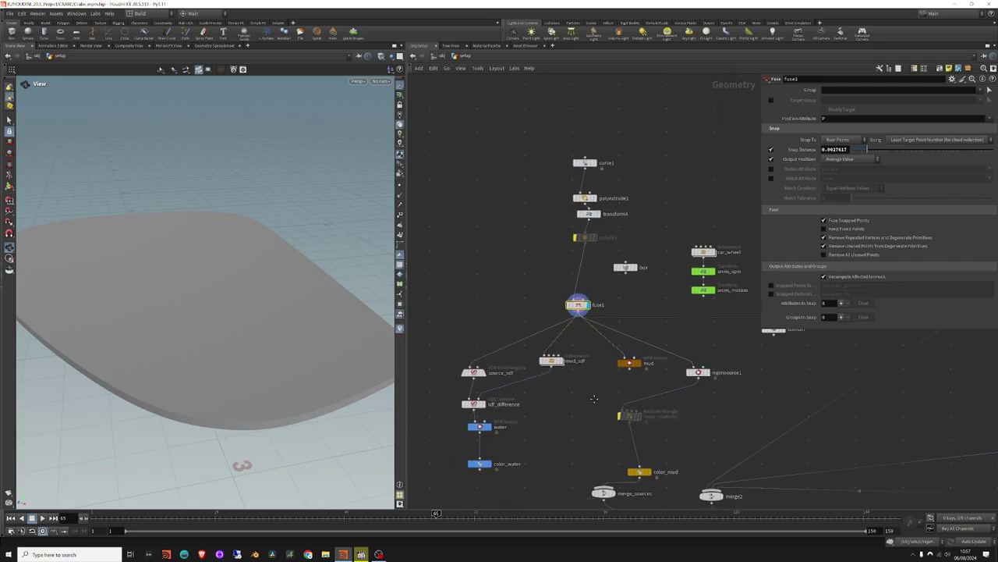
Reposition source_sdf and mud_sdf, then preview the source_sdf volume and the eroded mud_sdf.
{"action": "left_click_drag", "start_coordinate": [473, 372], "coordinate": [459, 351]}
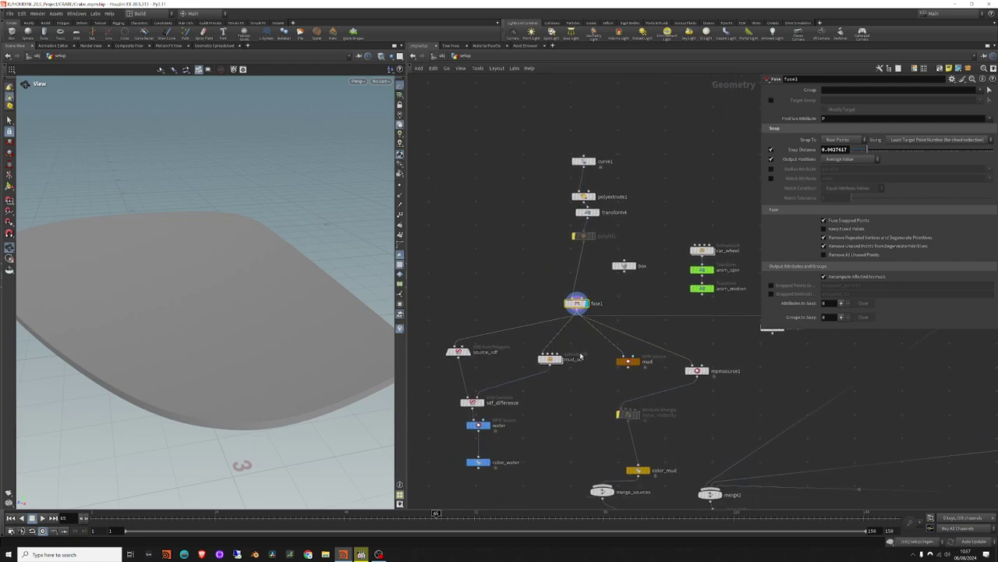
{"action": "left_click_drag", "start_coordinate": [557, 360], "coordinate": [541, 359]}
{"action": "left_click", "coordinate": [461, 351]}
{"action": "key", "text": "r"}
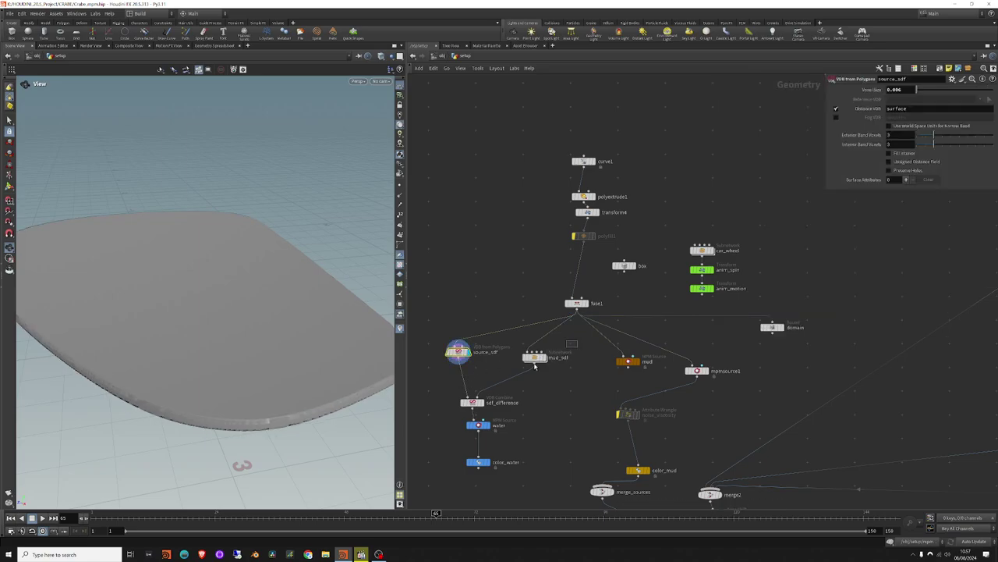
{"action": "left_click", "coordinate": [535, 359]}
{"action": "key", "text": "r"}
Review source_sdf and mud_sdf settings, then display and frame the sdf_difference result.
{"action": "left_click_drag", "start_coordinate": [471, 291], "coordinate": [437, 372]}
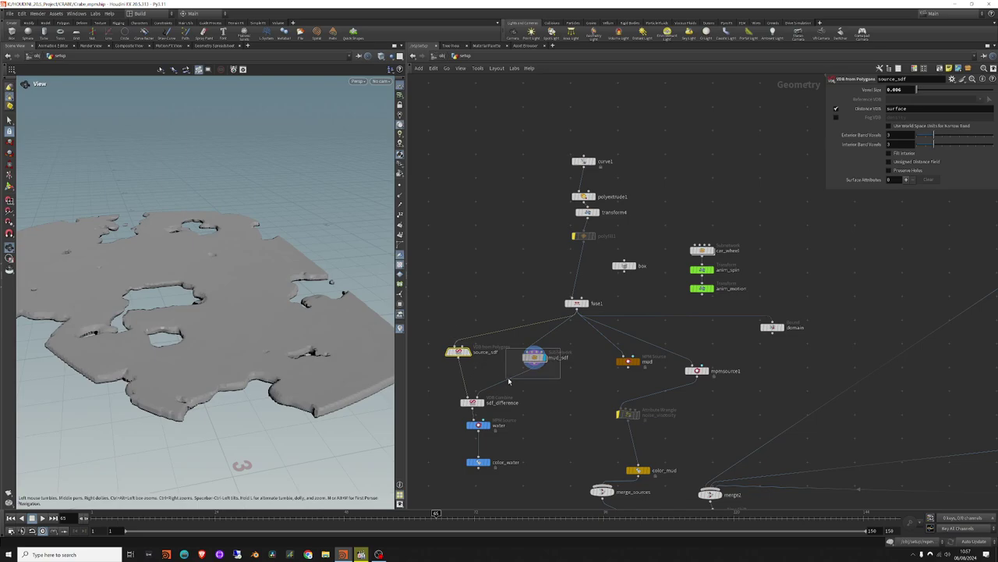
{"action": "left_click_drag", "start_coordinate": [561, 349], "coordinate": [511, 382]}
{"action": "left_click", "coordinate": [472, 402]}
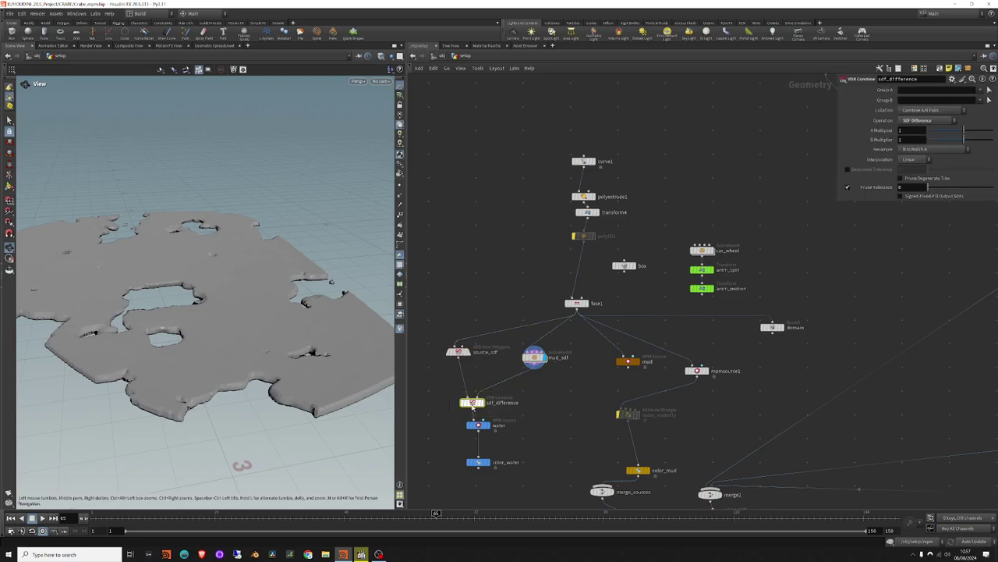
{"action": "key", "text": "r"}
{"action": "key", "text": "h"}
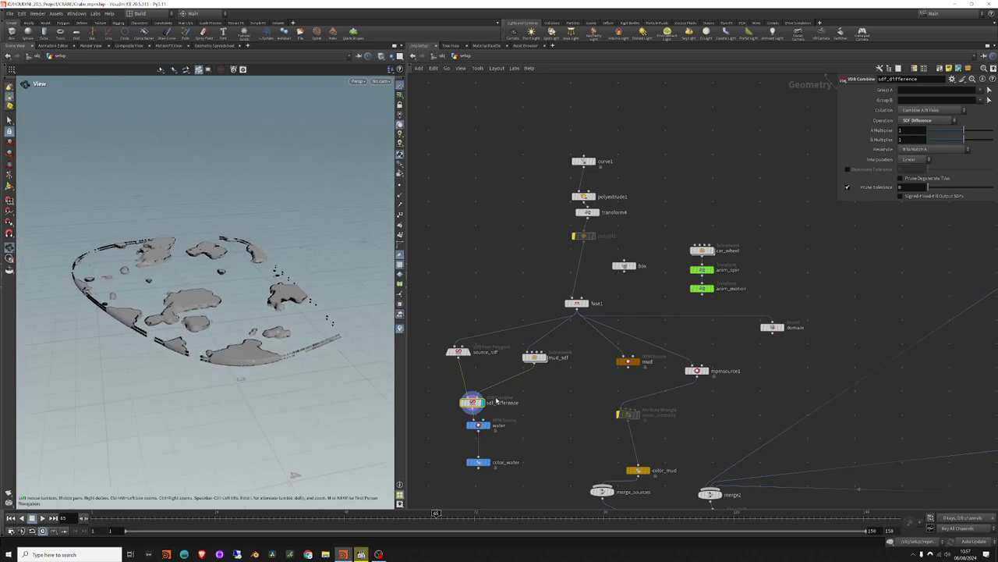
Check the water source and color_water settings, then select the five nodes from source_sdf to color_water.
{"action": "middle_click_drag", "start_coordinate": [519, 403], "coordinate": [519, 354]}
{"action": "left_click", "coordinate": [478, 376]}
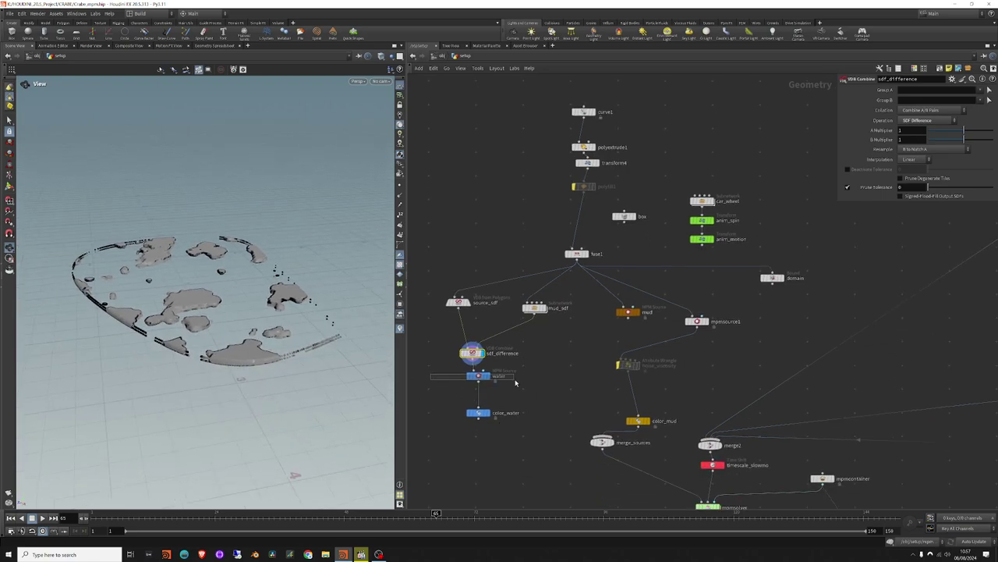
{"action": "left_click_drag", "start_coordinate": [425, 403], "coordinate": [537, 438]}
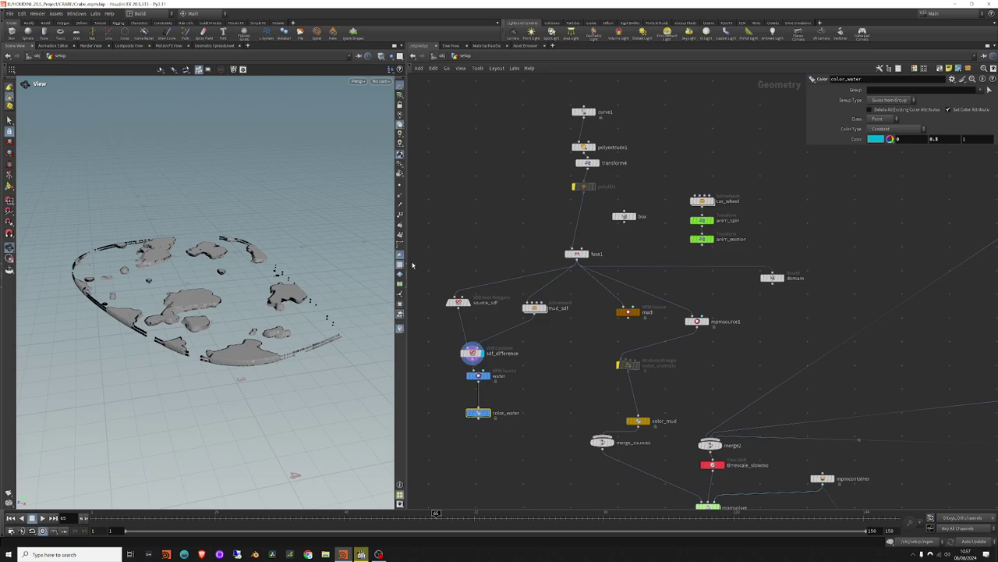
{"action": "left_click_drag", "start_coordinate": [412, 266], "coordinate": [551, 446]}
Lay out the five water nodes, collapse them into a subnet, and check the mpmsource1 output.
{"action": "key", "text": "l"}
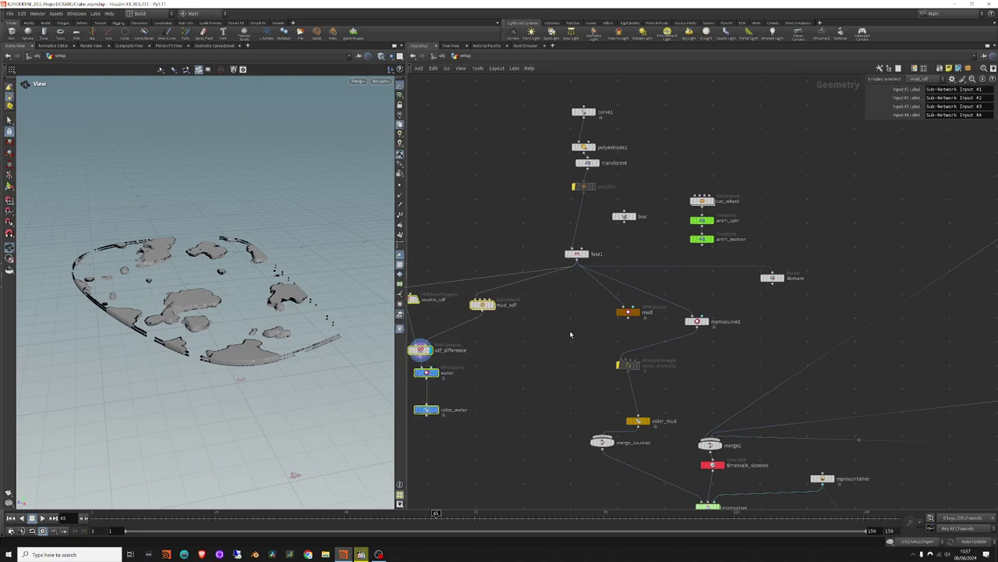
{"action": "key", "text": "shift+c"}
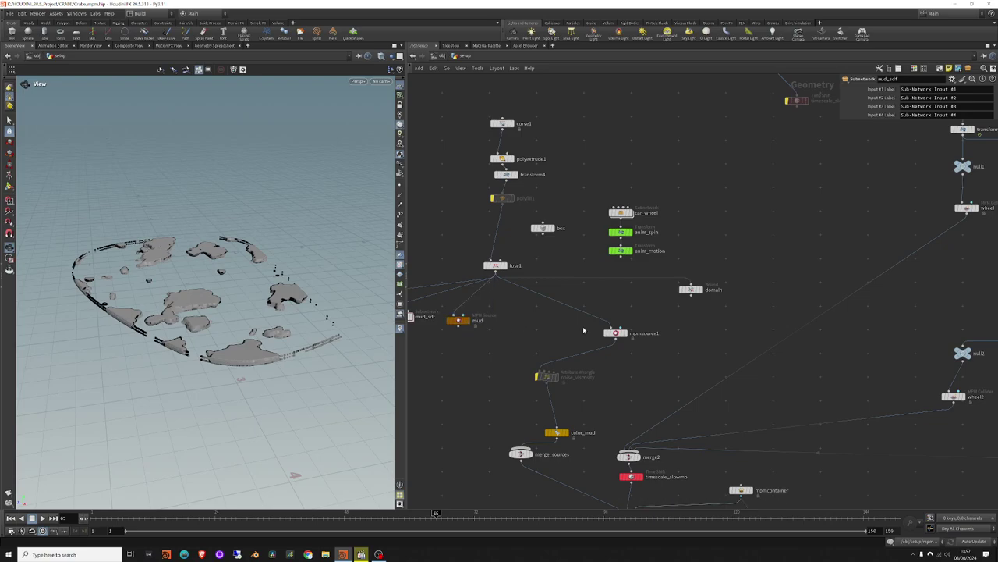
{"action": "left_click_drag", "start_coordinate": [616, 333], "coordinate": [564, 320]}
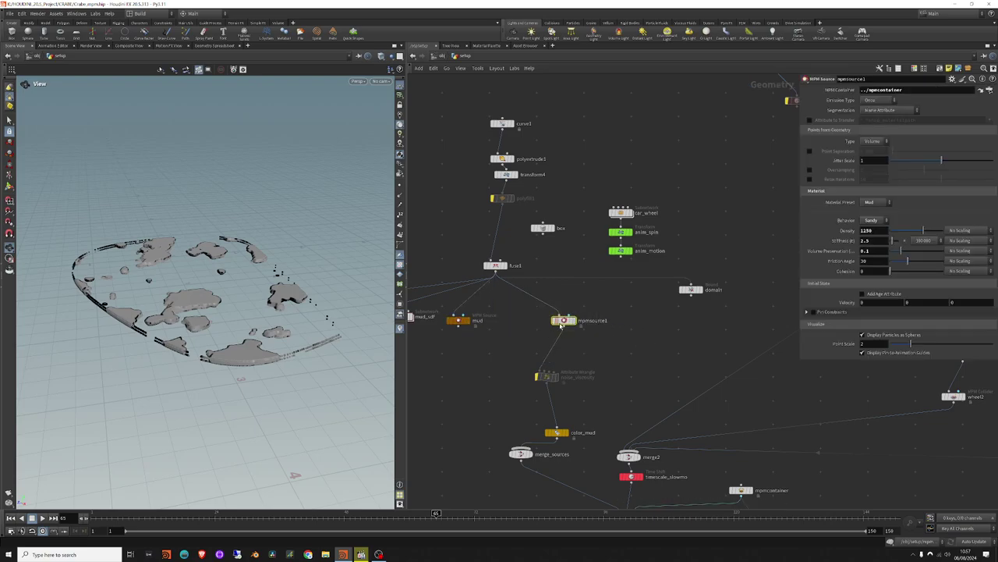
{"action": "mouse_move", "coordinate": [616, 333]}
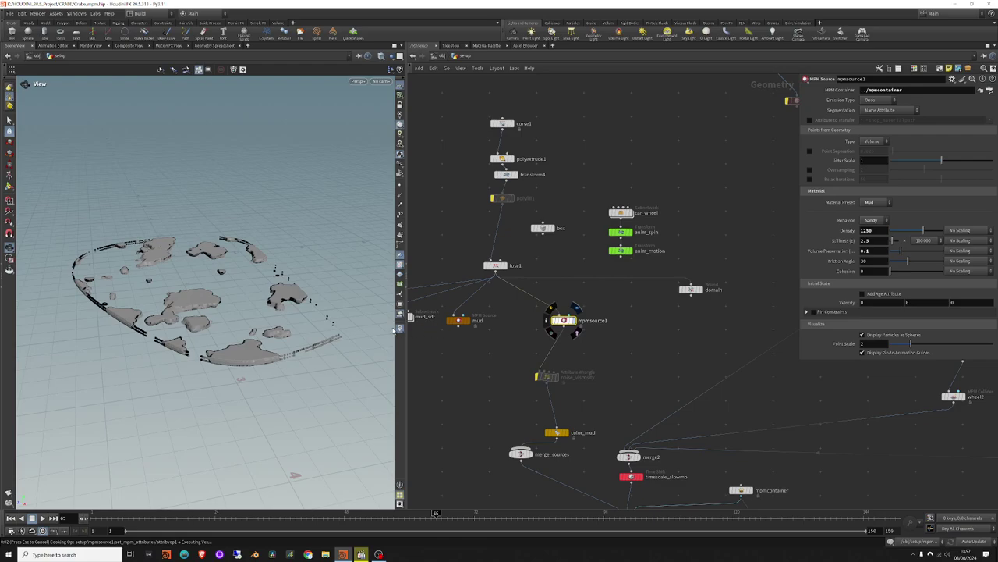
{"action": "scroll", "coordinate": [276, 304], "scroll_direction": "up", "scroll_amount": 3}
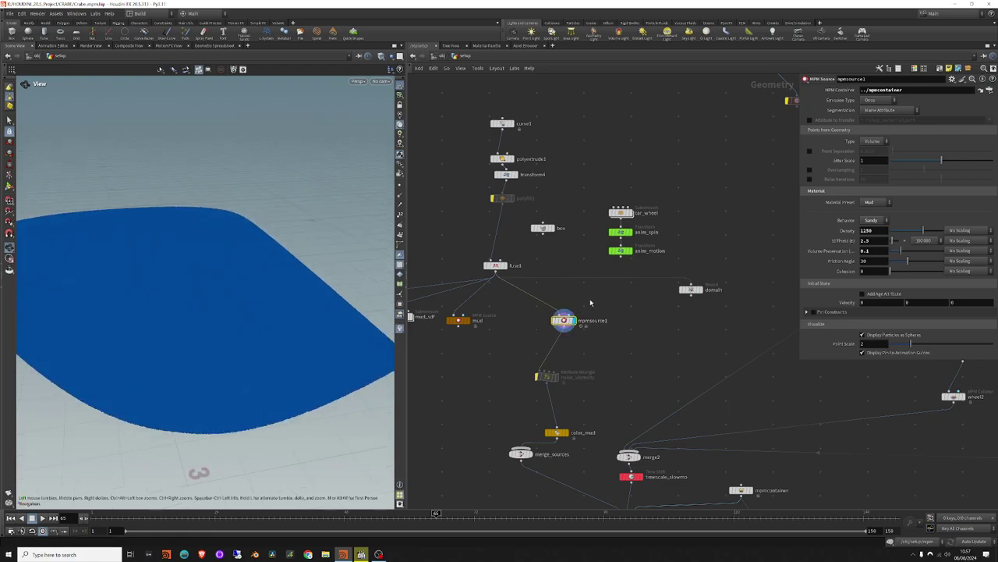
{"action": "middle_click", "coordinate": [564, 320]}
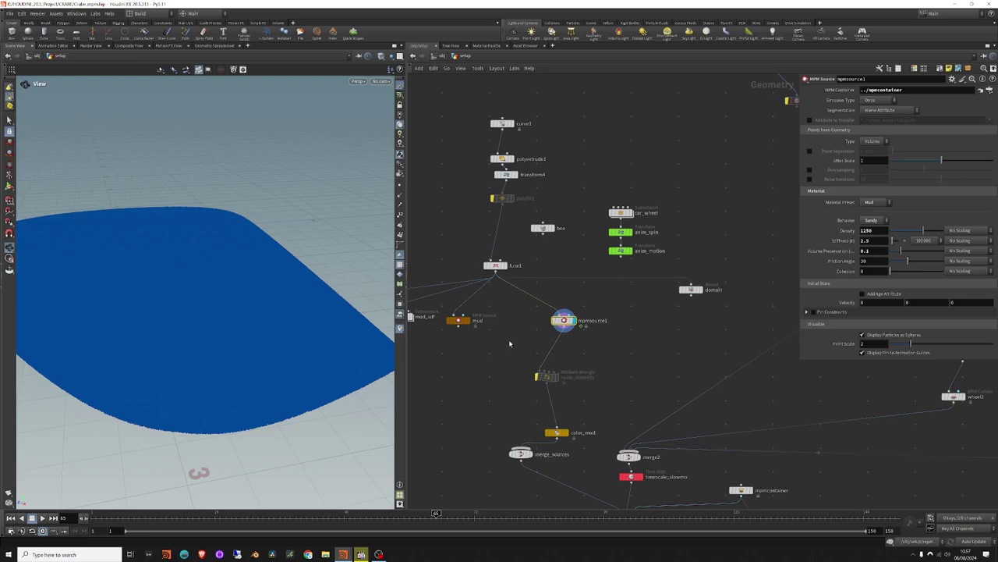
Inspect the mpmcontainer domain settings and move the node to the right.
{"action": "middle_click_drag", "start_coordinate": [560, 435], "coordinate": [544, 334]}
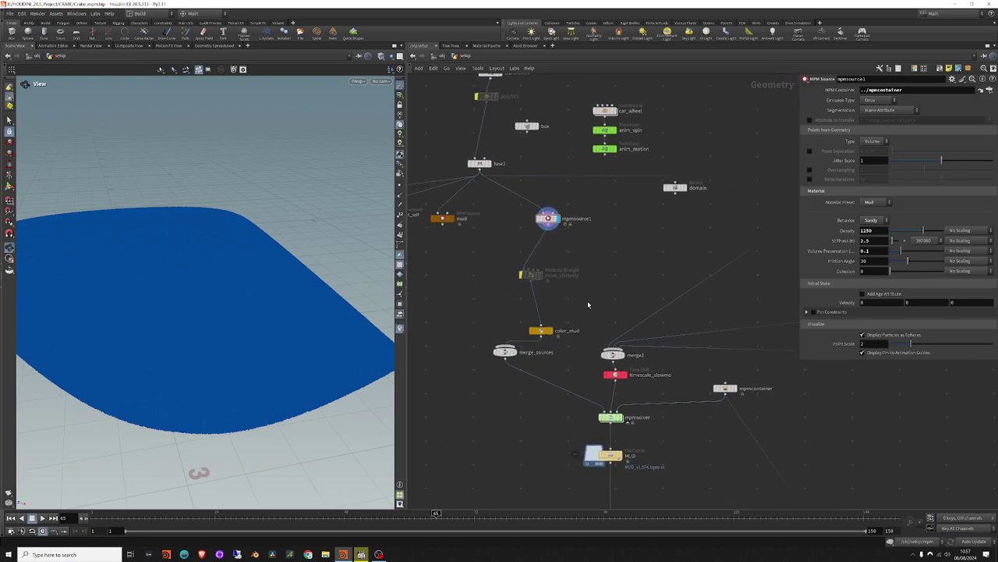
{"action": "middle_click_drag", "start_coordinate": [728, 295], "coordinate": [540, 346]}
{"action": "scroll", "coordinate": [540, 346], "scroll_direction": "down", "scroll_amount": 2}
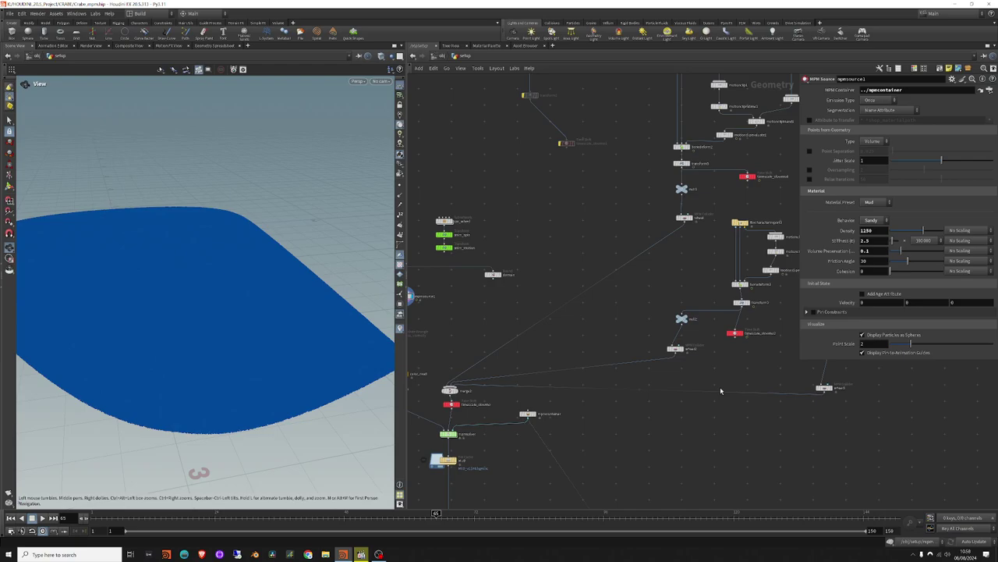
{"action": "middle_click_drag", "start_coordinate": [720, 386], "coordinate": [665, 373]}
{"action": "left_click", "coordinate": [473, 399]}
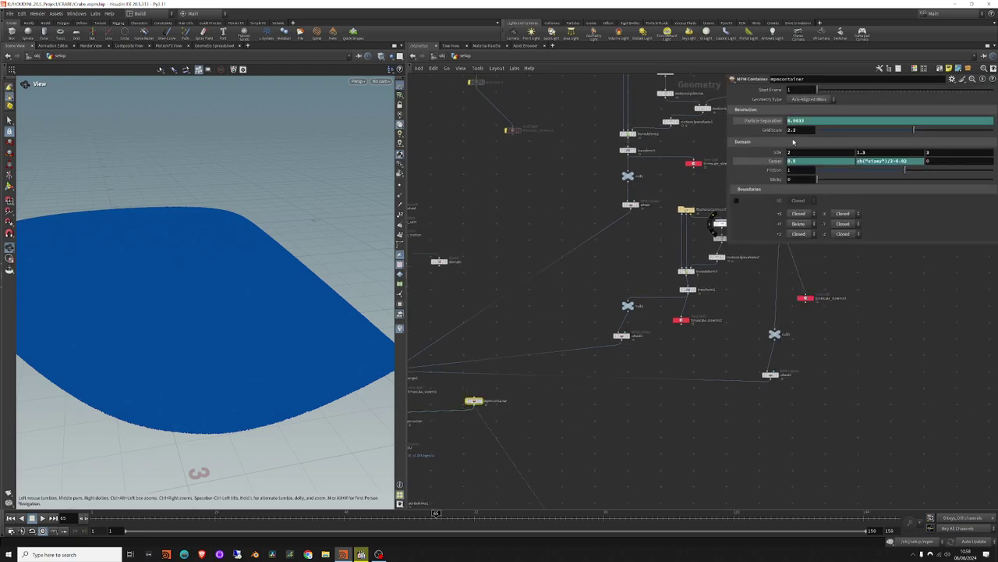
{"action": "middle_click_drag", "start_coordinate": [465, 418], "coordinate": [682, 375]}
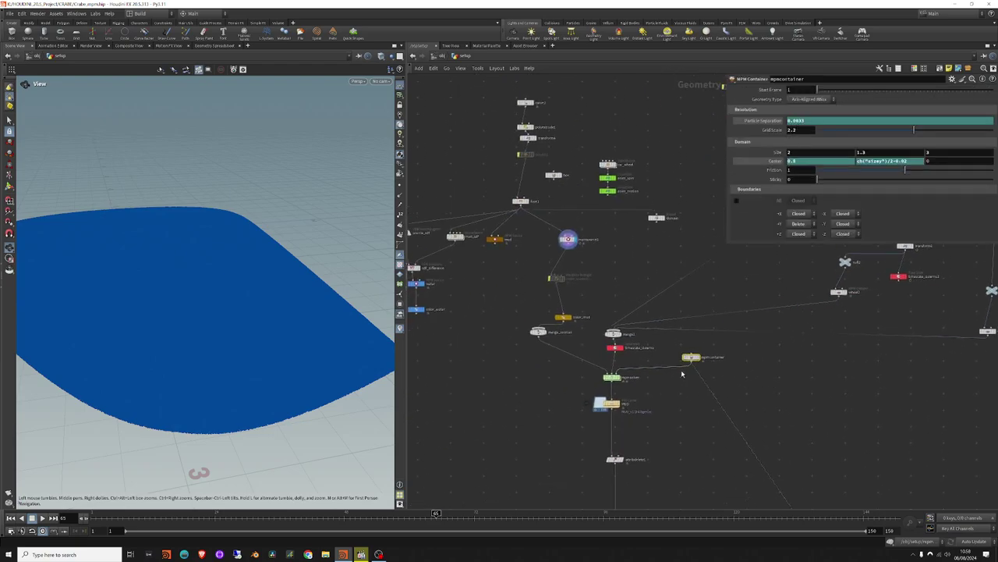
{"action": "scroll", "coordinate": [578, 245], "scroll_direction": "up", "scroll_amount": 2}
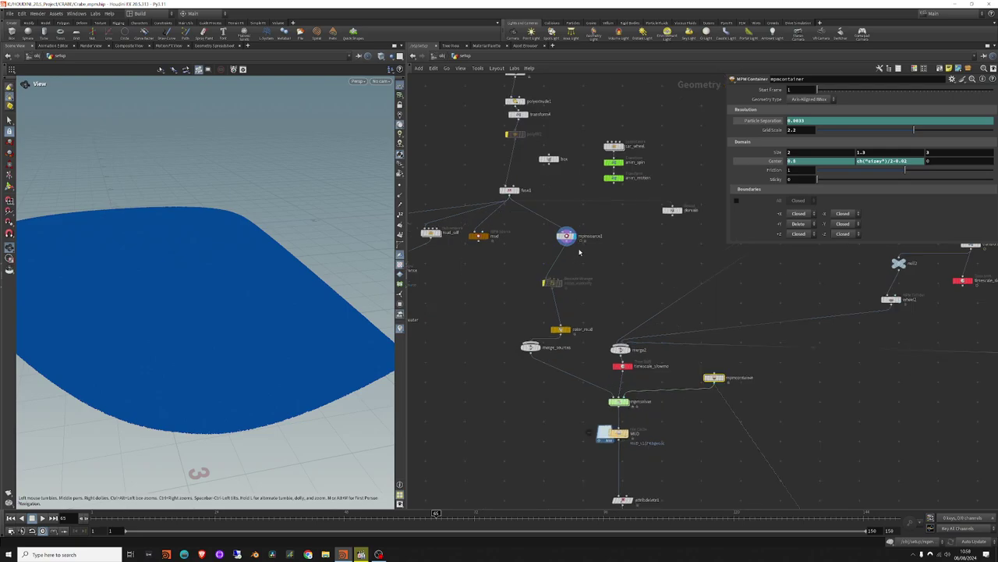
Review the mpmsource1 material, the color_mud colour and the merge_sources inputs.
{"action": "left_click", "coordinate": [569, 259]}
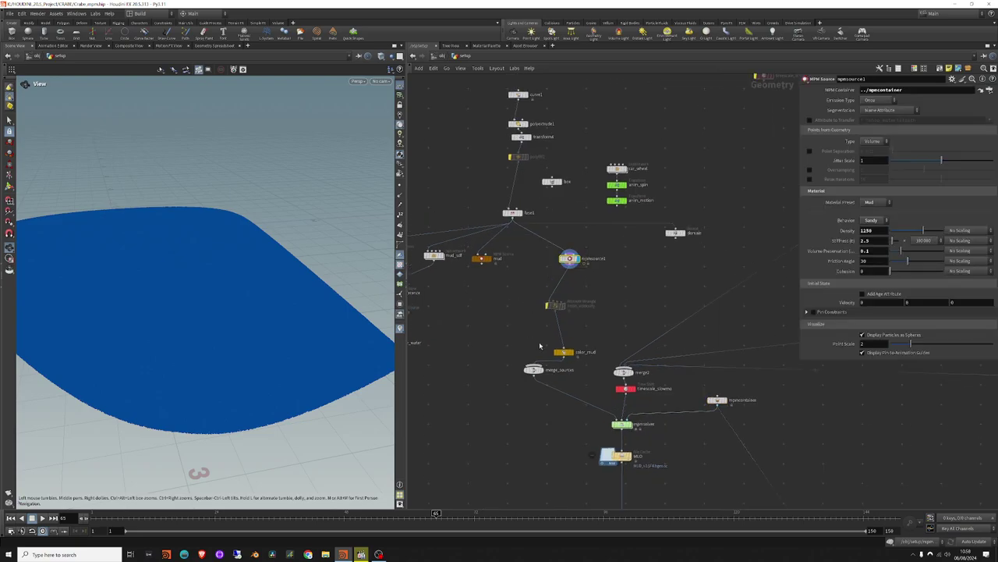
{"action": "left_click_drag", "start_coordinate": [563, 352], "coordinate": [555, 334]}
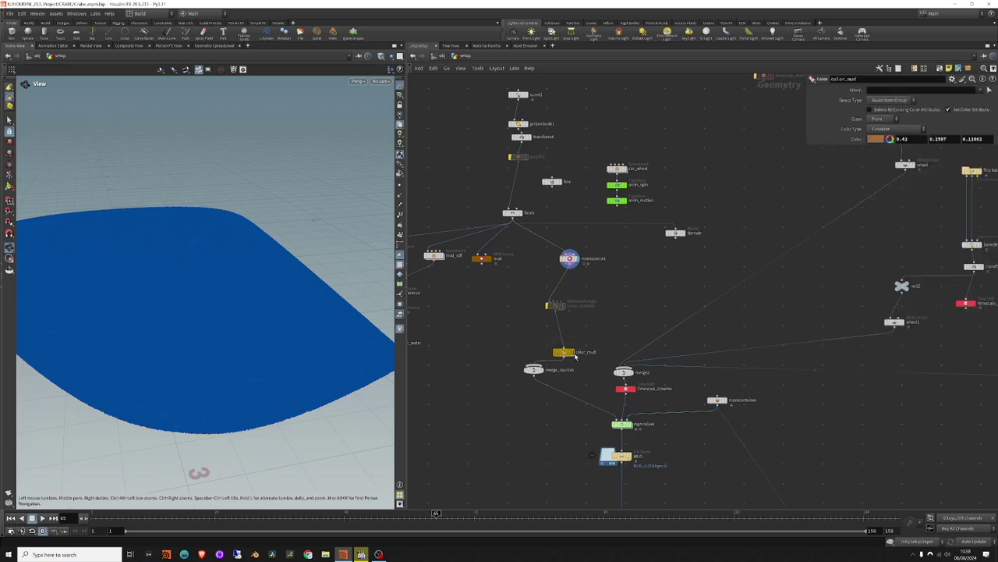
{"action": "left_click", "coordinate": [533, 371]}
{"action": "middle_click_drag", "start_coordinate": [686, 388], "coordinate": [594, 385]}
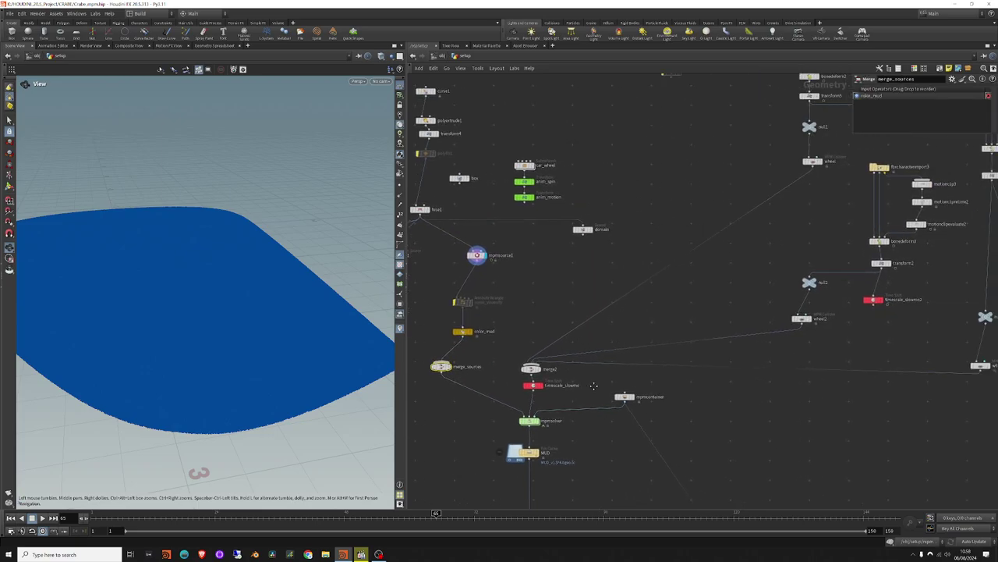
{"action": "scroll", "coordinate": [564, 375], "scroll_direction": "down", "scroll_amount": 3}
{"action": "scroll", "coordinate": [671, 265], "scroll_direction": "down", "scroll_amount": 2}
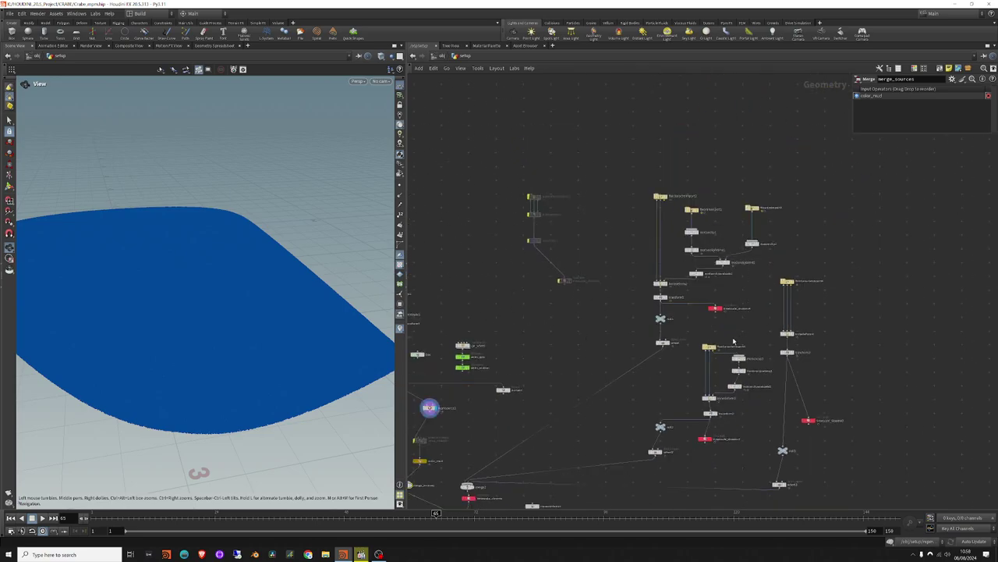
Display the crab character import and its two animation imports in the viewport.
{"action": "left_click_drag", "start_coordinate": [627, 164], "coordinate": [678, 211]}
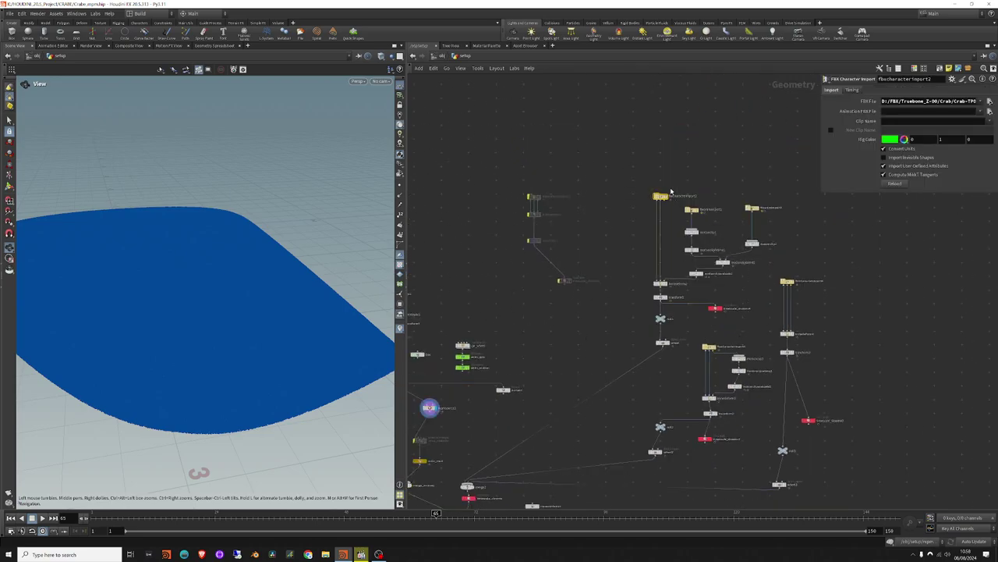
{"action": "left_click", "coordinate": [664, 195]}
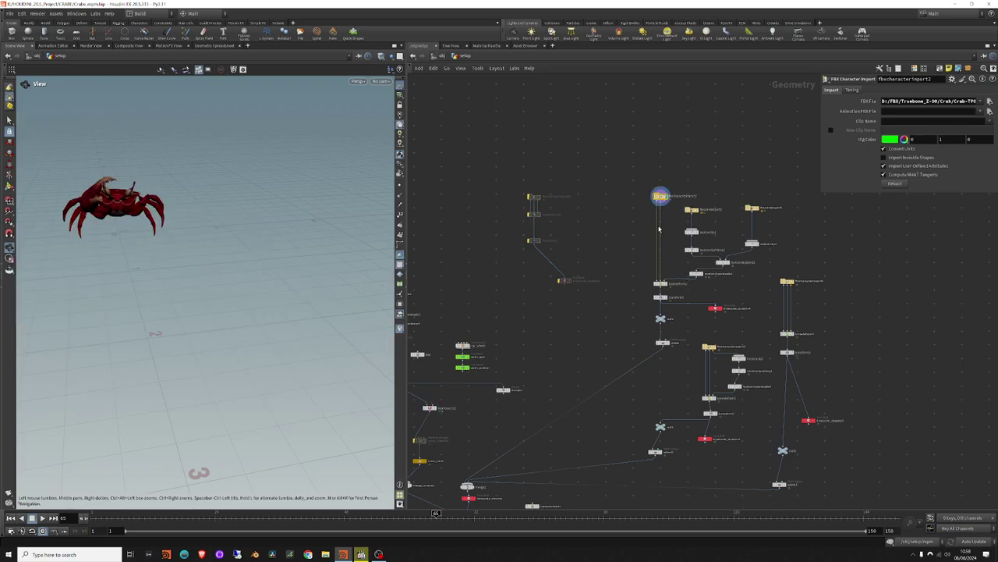
{"action": "left_click", "coordinate": [694, 209]}
{"action": "key", "text": "r"}
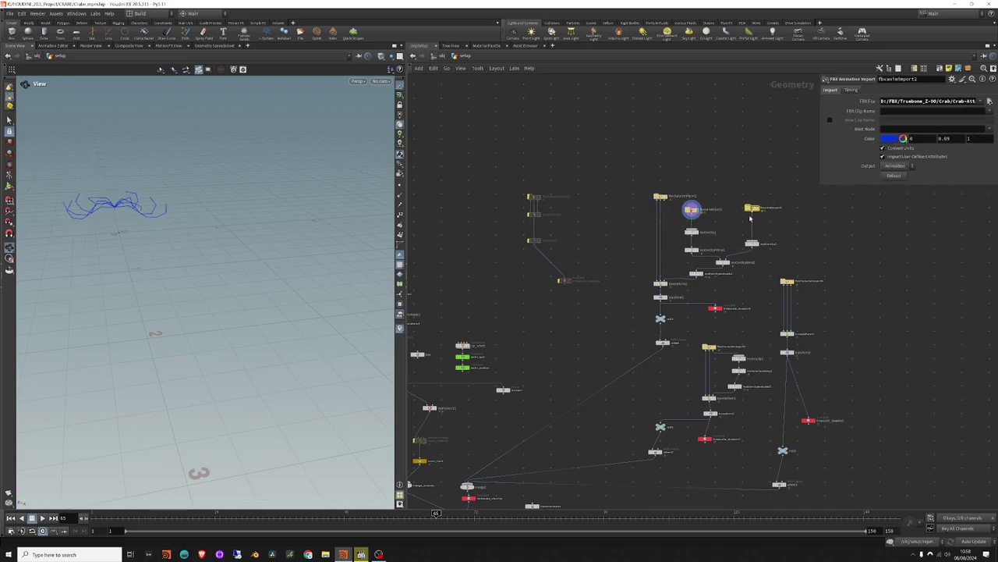
{"action": "left_click", "coordinate": [751, 208]}
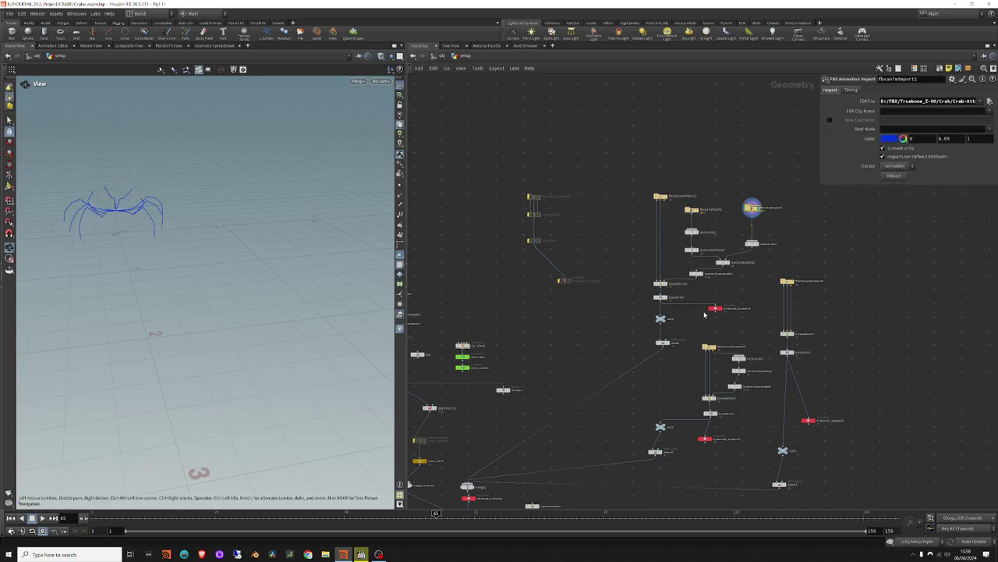
{"action": "middle_click_drag", "start_coordinate": [705, 314], "coordinate": [563, 327]}
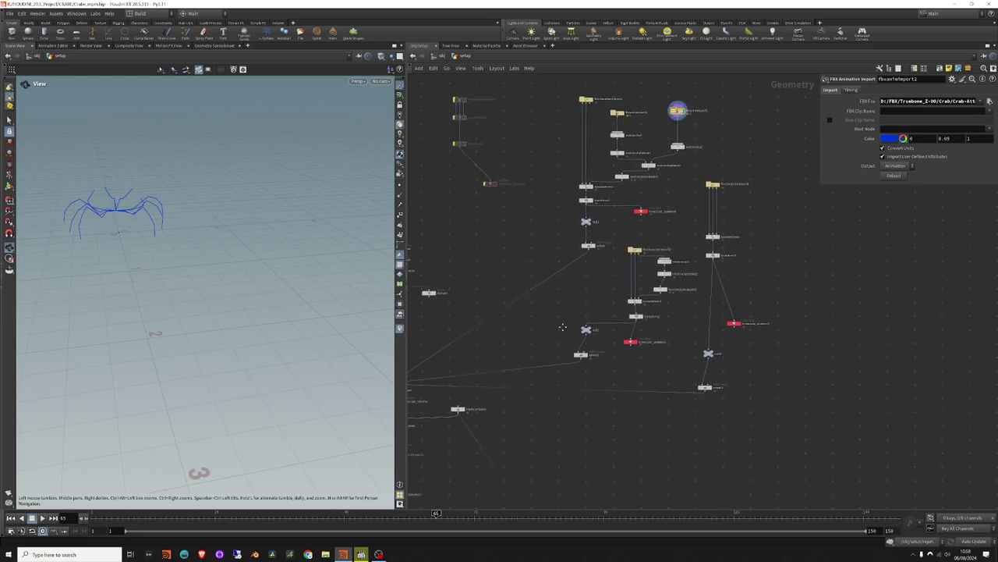
{"action": "scroll", "coordinate": [562, 328], "scroll_direction": "down", "scroll_amount": 1}
Display the posed crab Bone Deform output and scrub the animation from frame 32.
{"action": "left_click", "coordinate": [614, 273]}
{"action": "left_click", "coordinate": [620, 273]}
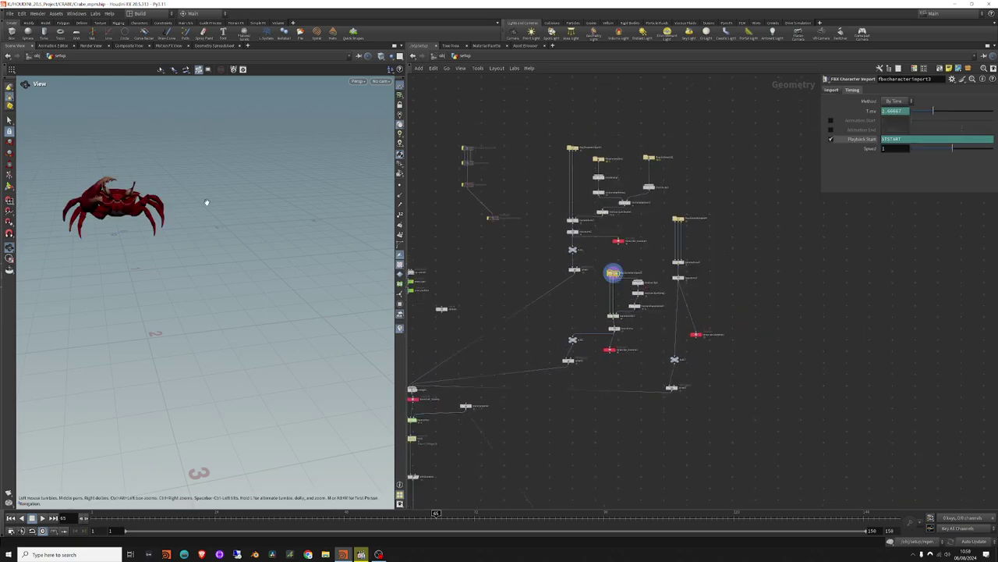
{"action": "scroll", "coordinate": [628, 284], "scroll_direction": "up", "scroll_amount": 2}
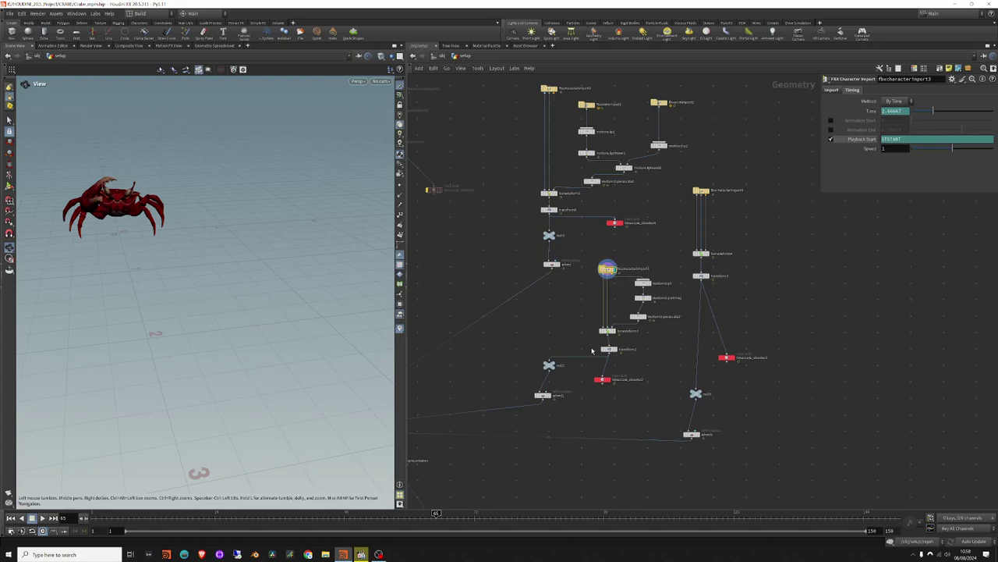
{"action": "left_click", "coordinate": [549, 364]}
{"action": "scroll", "coordinate": [527, 387], "scroll_direction": "up", "scroll_amount": 1}
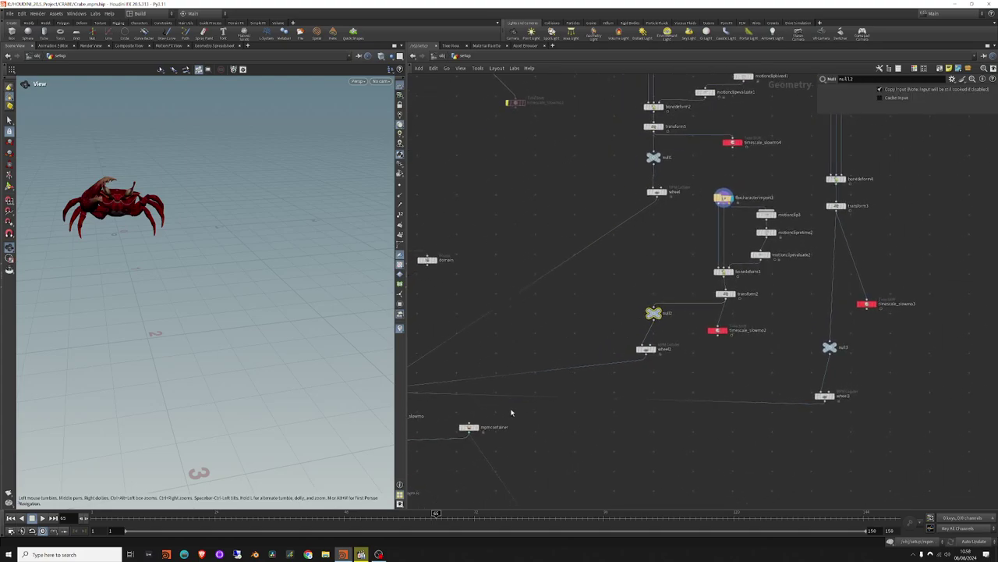
{"action": "scroll", "coordinate": [742, 273], "scroll_direction": "down", "scroll_amount": 1}
{"action": "left_click", "coordinate": [725, 271]}
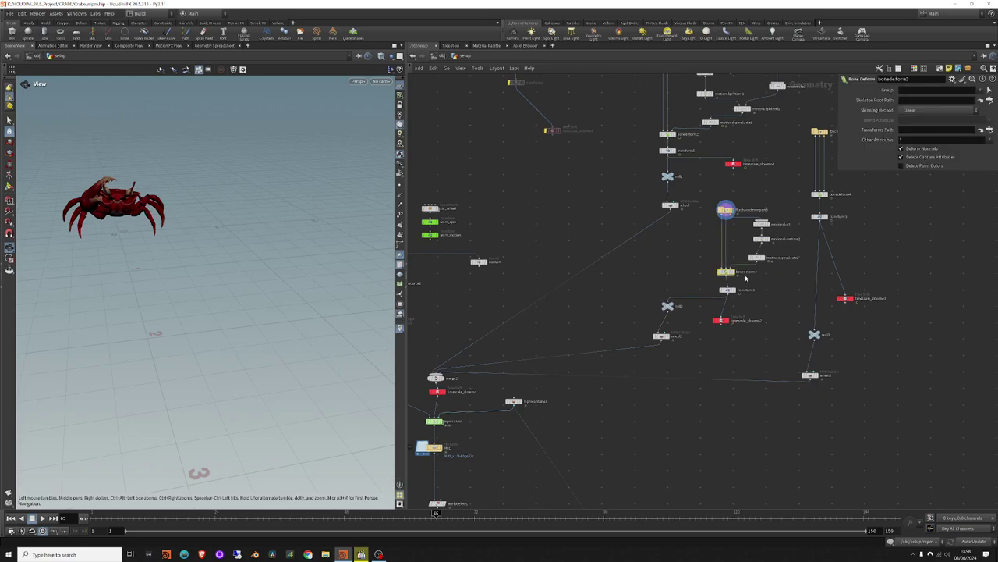
{"action": "left_click", "coordinate": [263, 513]}
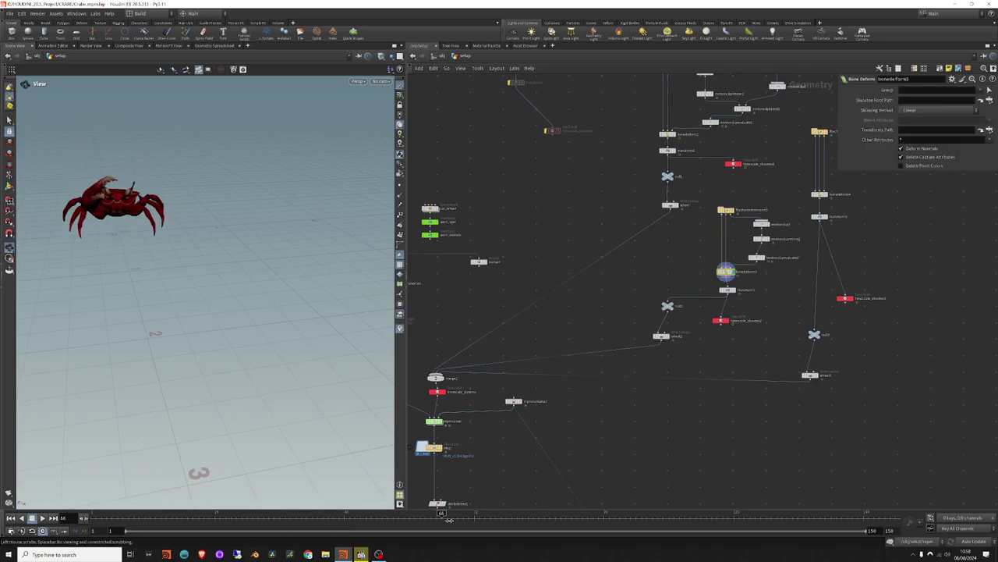
{"action": "left_click_drag", "start_coordinate": [269, 522], "coordinate": [289, 518]}
Display the anaconda character import and orbit around it.
{"action": "middle_click_drag", "start_coordinate": [633, 346], "coordinate": [490, 457]}
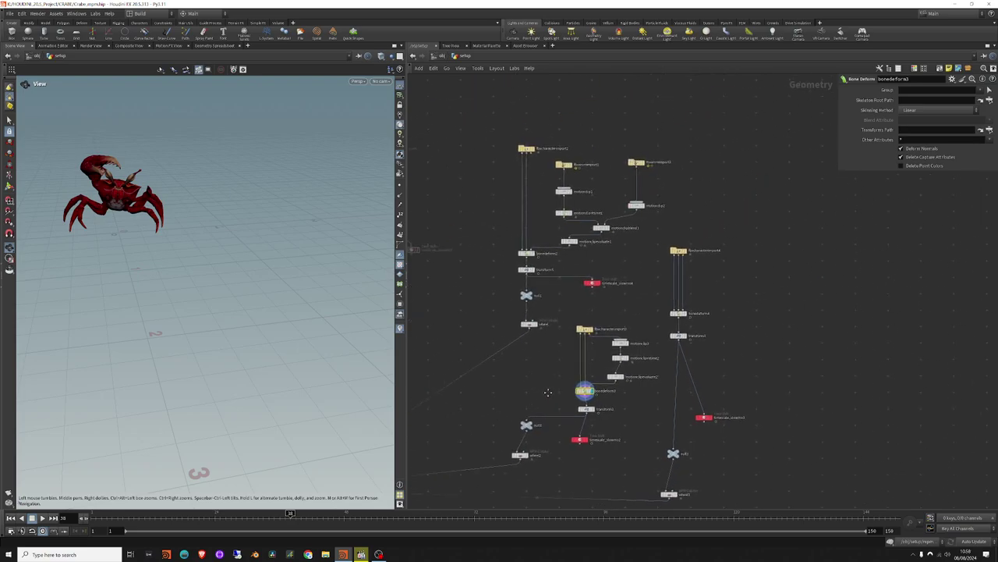
{"action": "left_click", "coordinate": [676, 245]}
{"action": "middle_click_drag", "start_coordinate": [718, 401], "coordinate": [727, 325]}
{"action": "scroll", "coordinate": [726, 324], "scroll_direction": "down", "scroll_amount": 1}
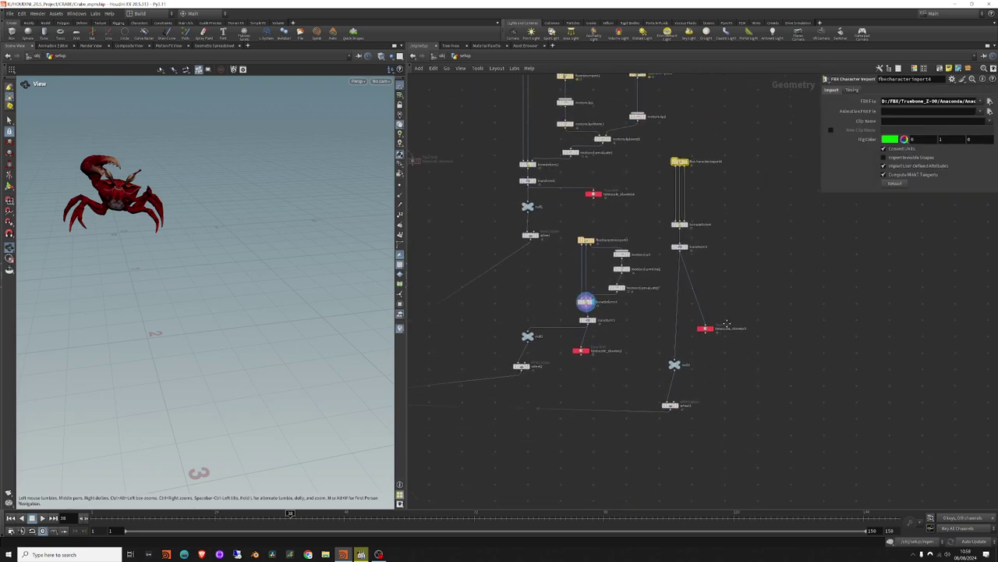
{"action": "scroll", "coordinate": [726, 324], "scroll_direction": "down", "scroll_amount": 1}
{"action": "left_click", "coordinate": [686, 184]}
{"action": "mouse_move", "coordinate": [201, 220]}
{"action": "left_mouse_down"}
{"action": "mouse_move", "coordinate": [169, 289]}
{"action": "mouse_move", "coordinate": [196, 290]}
{"action": "mouse_move", "coordinate": [223, 315]}
{"action": "mouse_move", "coordinate": [170, 304]}
{"action": "left_mouse_up"}
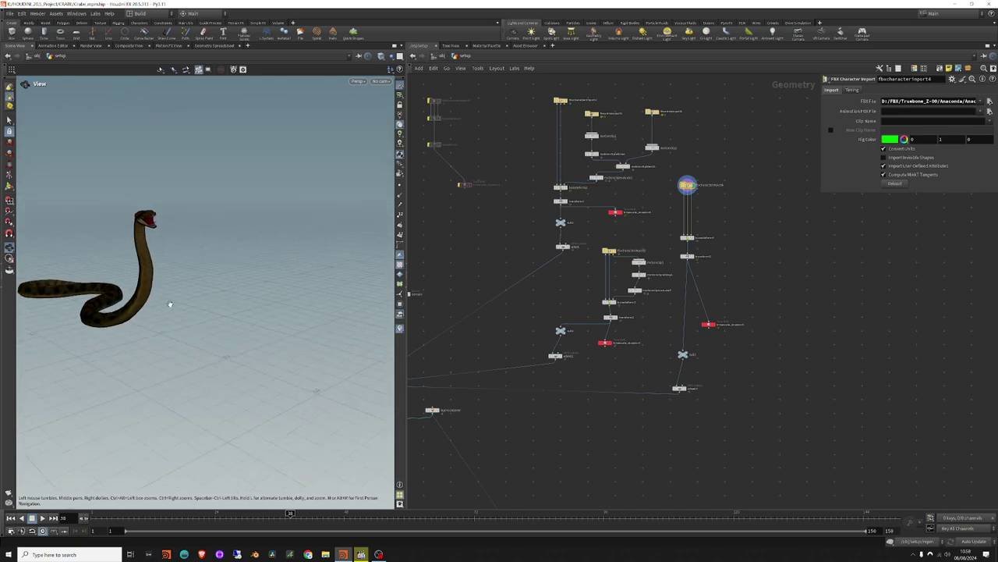
Display the deformed anaconda, scrub its animation, then show the merge2 output.
{"action": "left_click", "coordinate": [686, 238]}
{"action": "left_click", "coordinate": [687, 238]}
{"action": "left_click", "coordinate": [206, 518]}
{"action": "left_click_drag", "start_coordinate": [208, 521], "coordinate": [316, 530]}
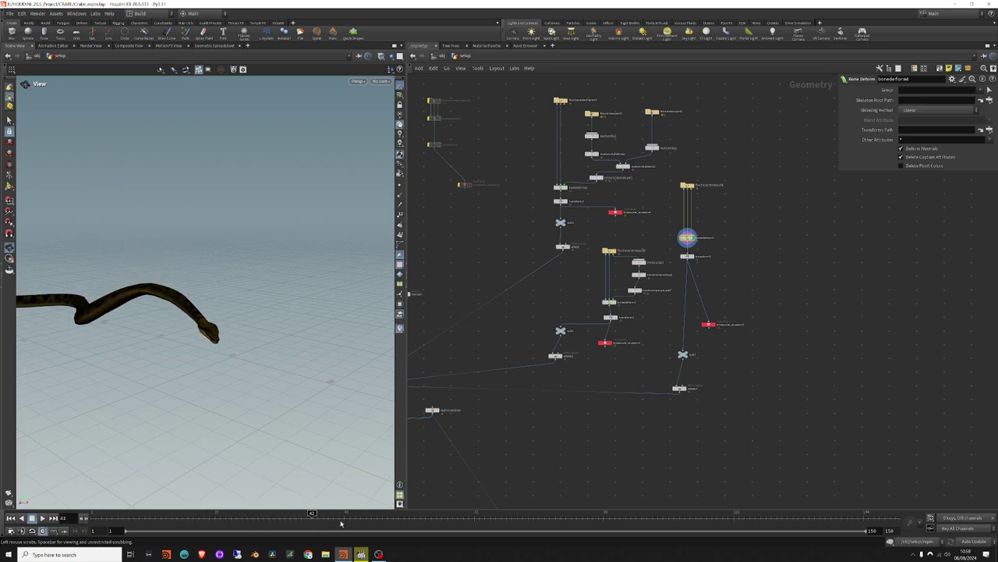
{"action": "middle_click_drag", "start_coordinate": [437, 375], "coordinate": [579, 328]}
{"action": "left_click", "coordinate": [579, 321]}
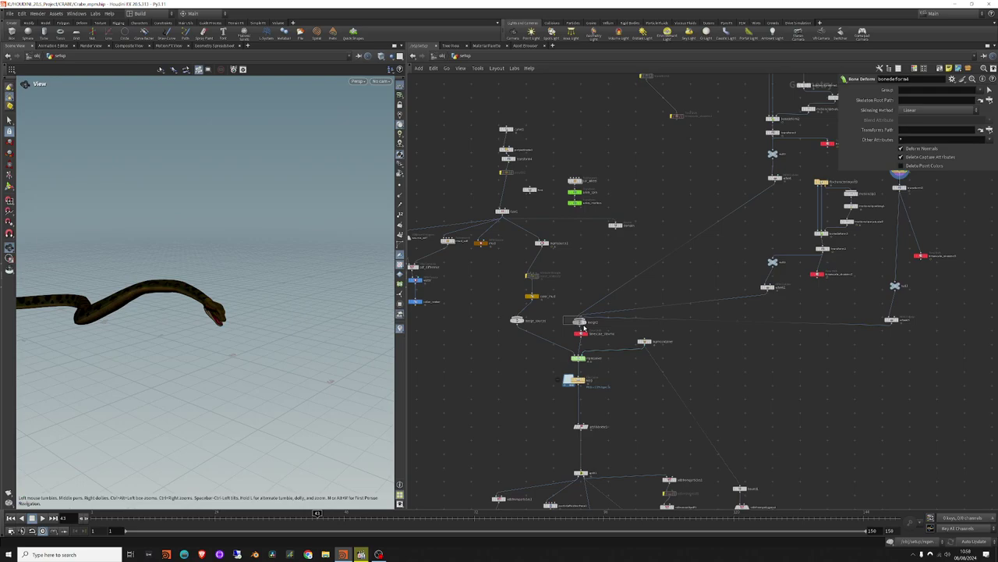
{"action": "left_click", "coordinate": [586, 321]}
Zoom in on the character nodes and inspect the wheel2 MPM Collider.
{"action": "scroll", "coordinate": [227, 337], "scroll_direction": "up", "scroll_amount": 3}
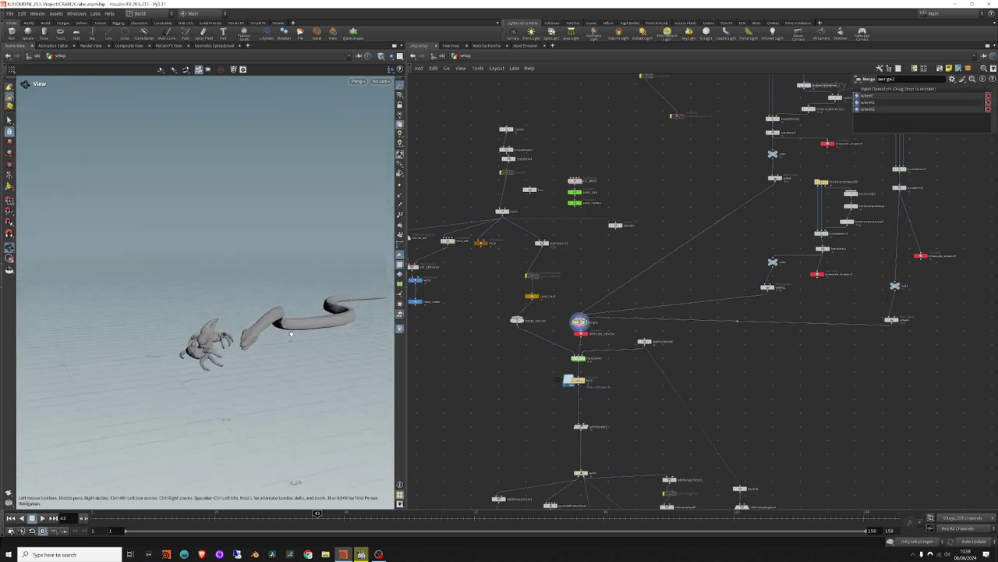
{"action": "scroll", "coordinate": [227, 337], "scroll_direction": "up", "scroll_amount": 3}
{"action": "scroll", "coordinate": [226, 337], "scroll_direction": "up", "scroll_amount": 3}
{"action": "middle_click_drag", "start_coordinate": [785, 355], "coordinate": [774, 367]}
{"action": "scroll", "coordinate": [811, 297], "scroll_direction": "up", "scroll_amount": 3}
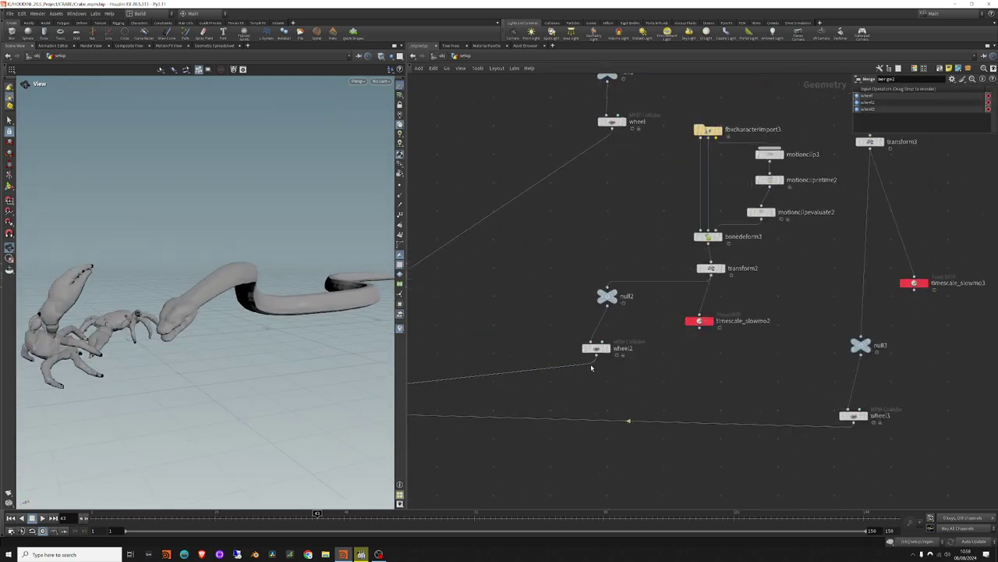
{"action": "scroll", "coordinate": [811, 297], "scroll_direction": "up", "scroll_amount": 3}
{"action": "left_click", "coordinate": [582, 334]}
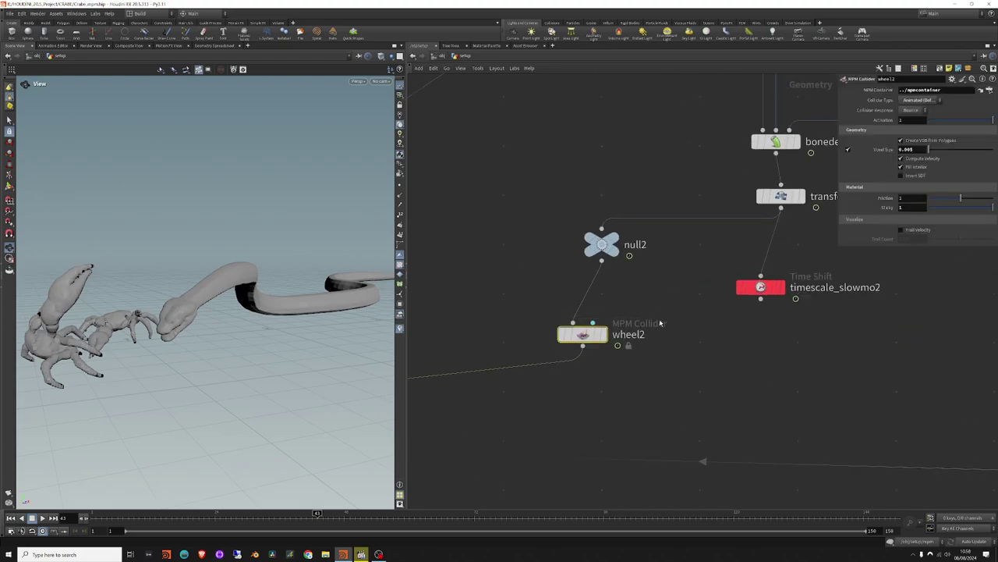
{"action": "middle_click_drag", "start_coordinate": [692, 363], "coordinate": [668, 374]}
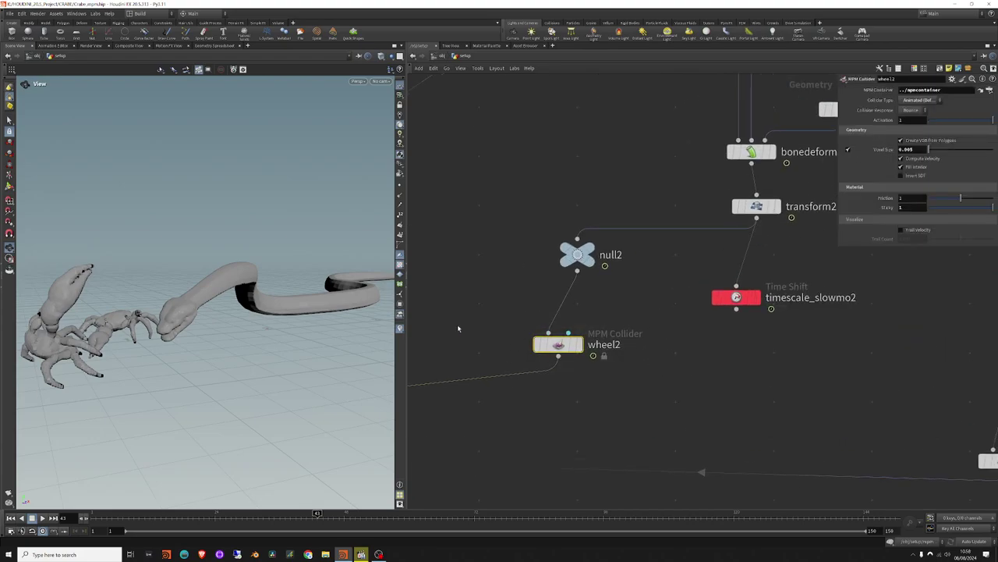
Review the mpmcontainer domain settings, then bring up the other character's MPM Collider parameters.
{"action": "middle_click_drag", "start_coordinate": [458, 329], "coordinate": [541, 221]}
{"action": "scroll", "coordinate": [694, 313], "scroll_direction": "down", "scroll_amount": 3}
{"action": "scroll", "coordinate": [694, 314], "scroll_direction": "down", "scroll_amount": 2}
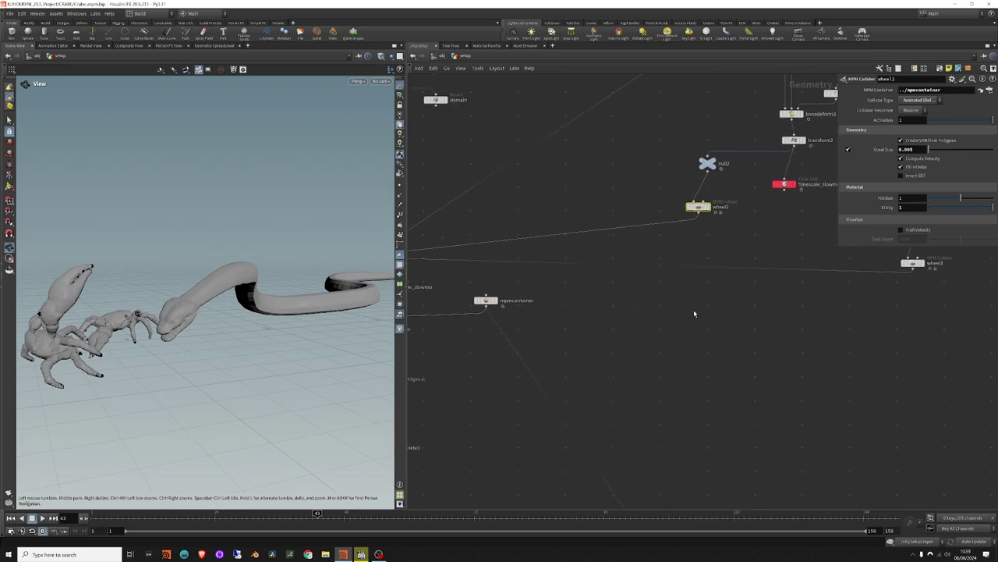
{"action": "middle_click_drag", "start_coordinate": [605, 360], "coordinate": [676, 355]}
{"action": "left_click", "coordinate": [556, 295]}
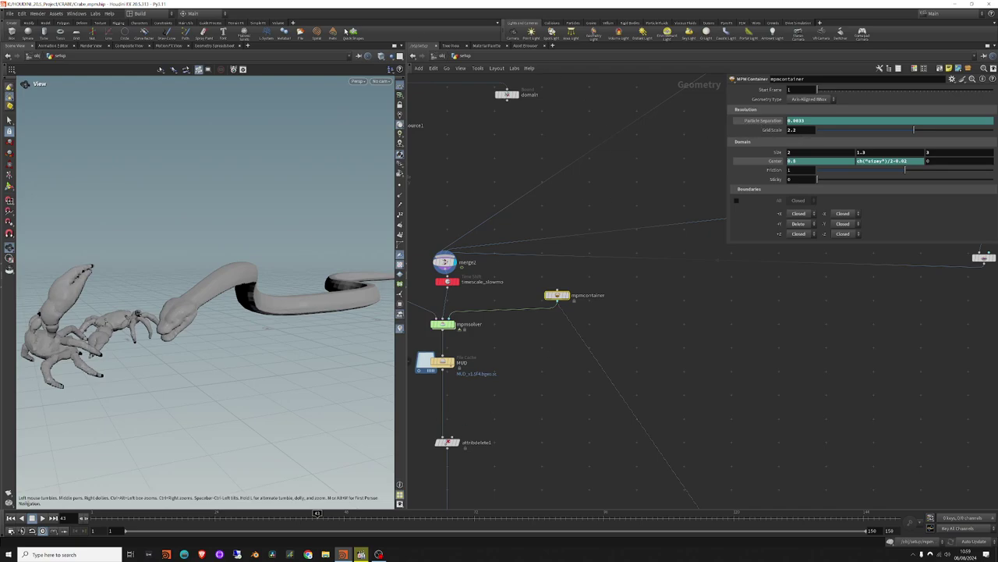
{"action": "scroll", "coordinate": [546, 351], "scroll_direction": "down", "scroll_amount": 3}
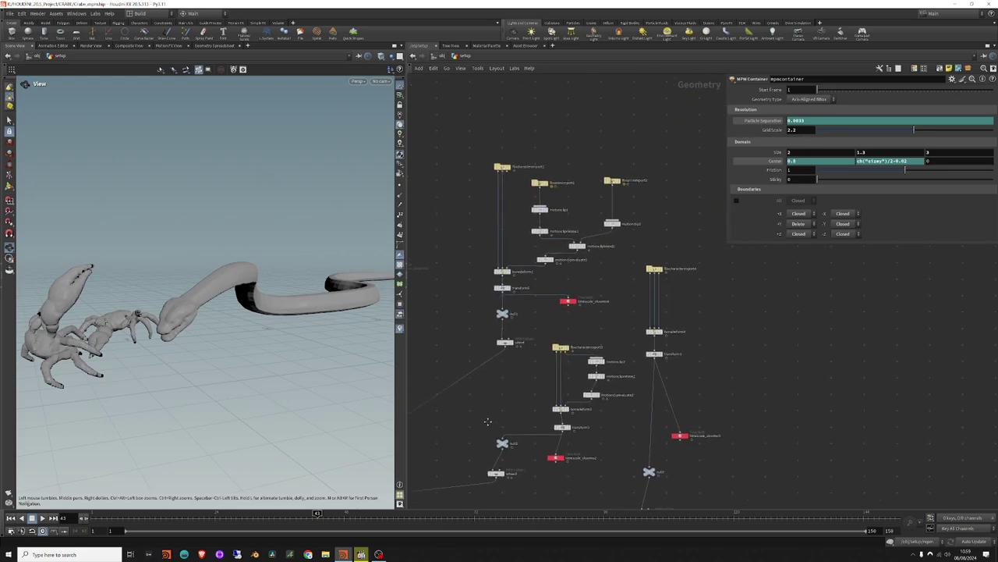
{"action": "middle_click_drag", "start_coordinate": [506, 464], "coordinate": [488, 404]}
{"action": "left_click", "coordinate": [514, 402]}
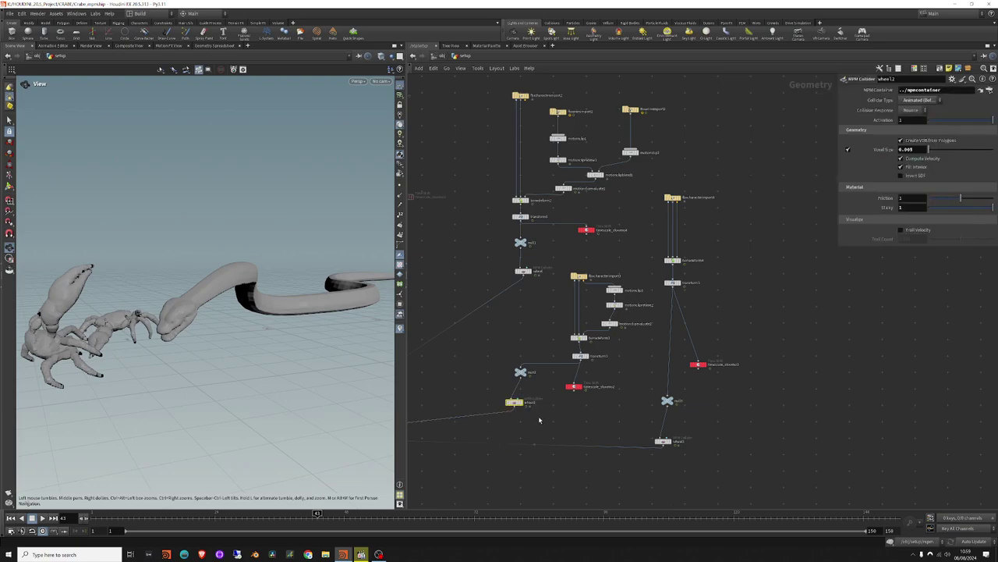
{"action": "middle_click_drag", "start_coordinate": [530, 399], "coordinate": [461, 376]}
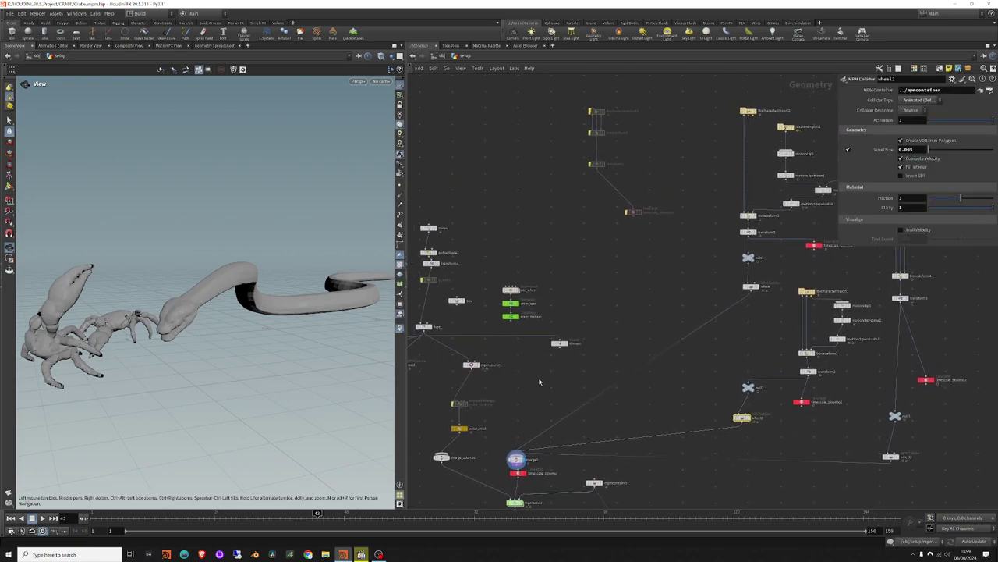
Inspect the mud MPM source settings and pan across the collider chains.
{"action": "left_click", "coordinate": [471, 365]}
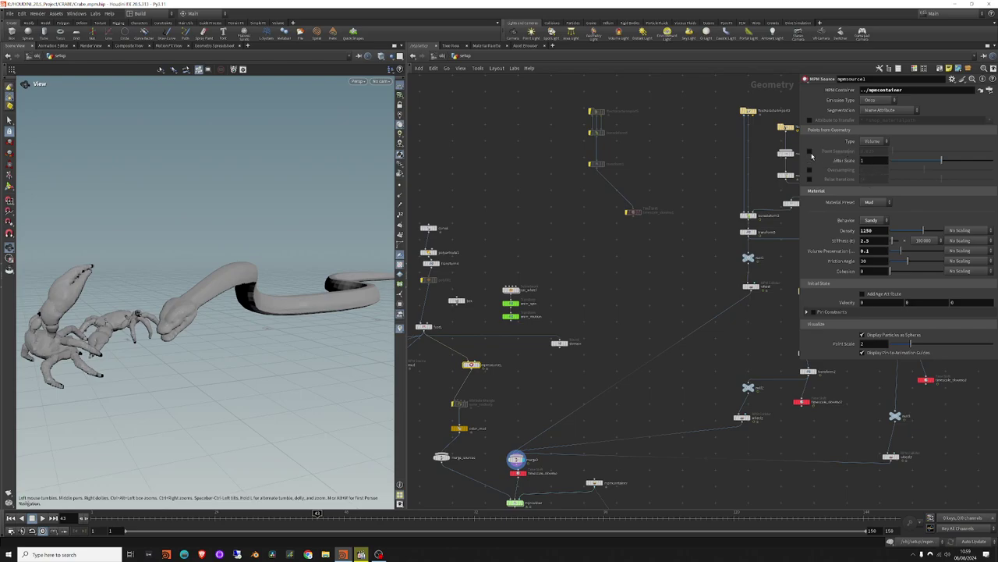
{"action": "middle_click_drag", "start_coordinate": [710, 412], "coordinate": [555, 383]}
{"action": "middle_click_drag", "start_coordinate": [660, 412], "coordinate": [645, 370]}
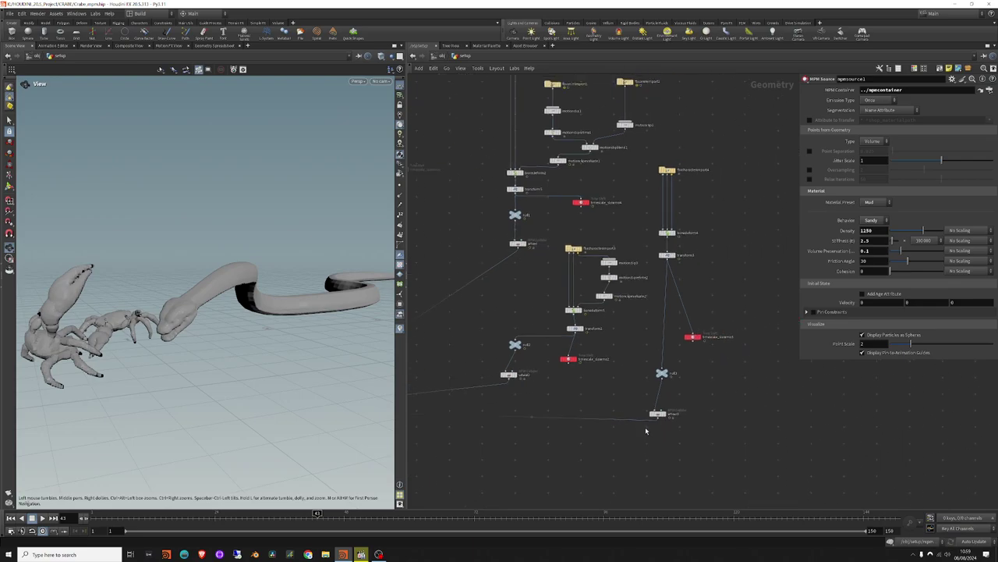
{"action": "middle_click_drag", "start_coordinate": [646, 423], "coordinate": [733, 415]}
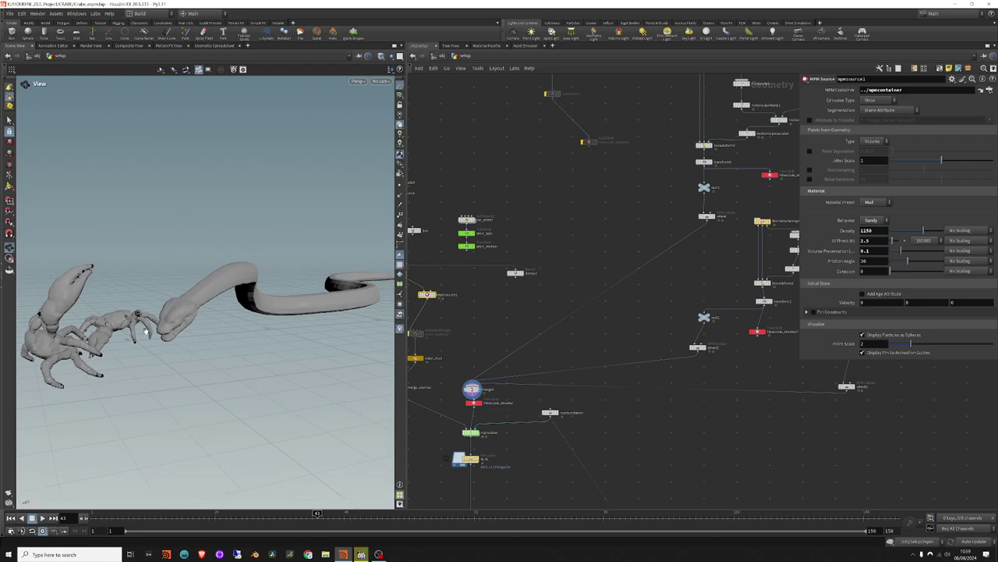
{"action": "scroll", "coordinate": [537, 383], "scroll_direction": "down", "scroll_amount": 3}
{"action": "scroll", "coordinate": [629, 337], "scroll_direction": "up", "scroll_amount": 3}
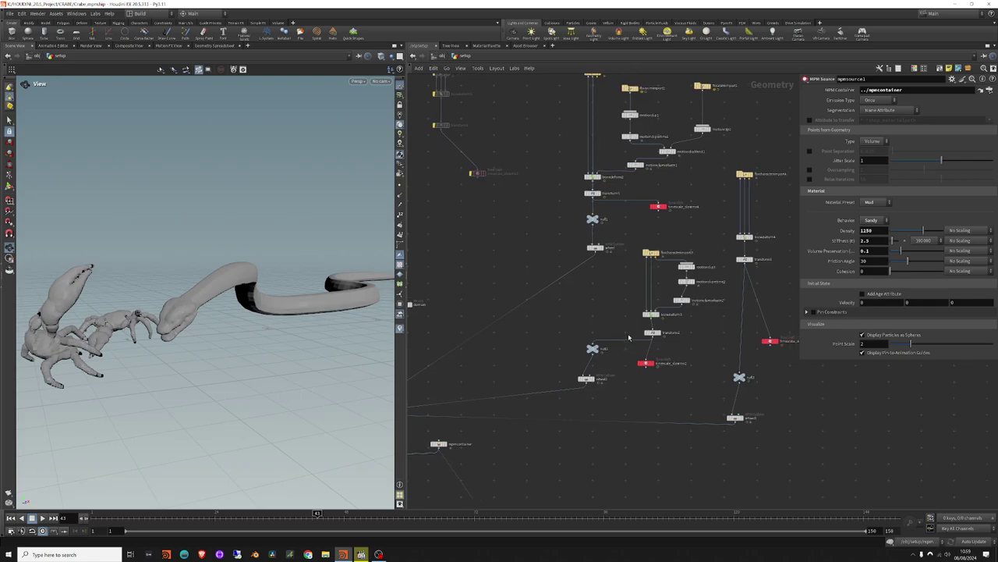
Check the wheel12 collider's voxel size, then inspect the MPM container domain settings.
{"action": "middle_click_drag", "start_coordinate": [597, 392], "coordinate": [627, 387]}
{"action": "left_click", "coordinate": [616, 374]}
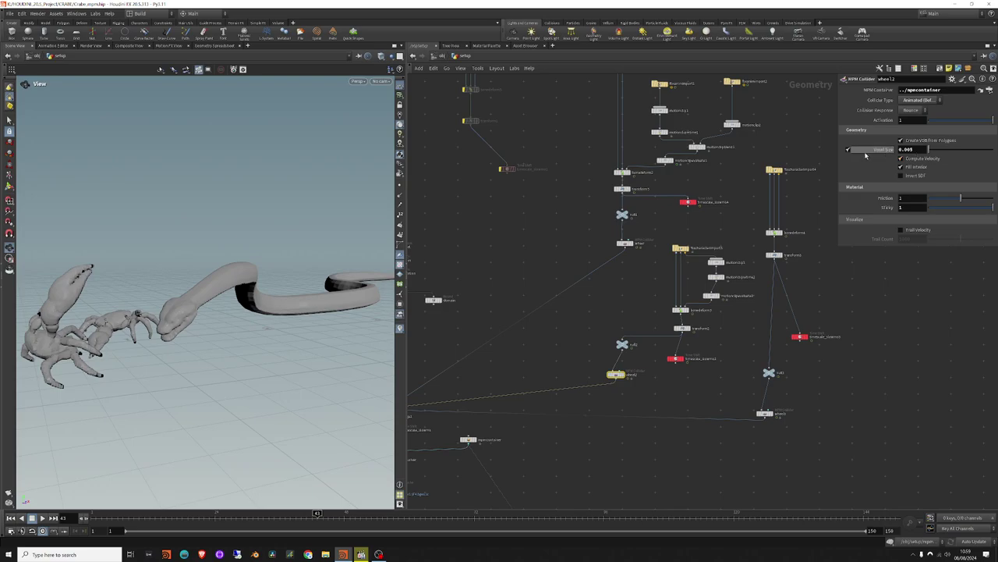
{"action": "left_click", "coordinate": [907, 149]}
{"action": "middle_click_drag", "start_coordinate": [558, 426], "coordinate": [593, 341]}
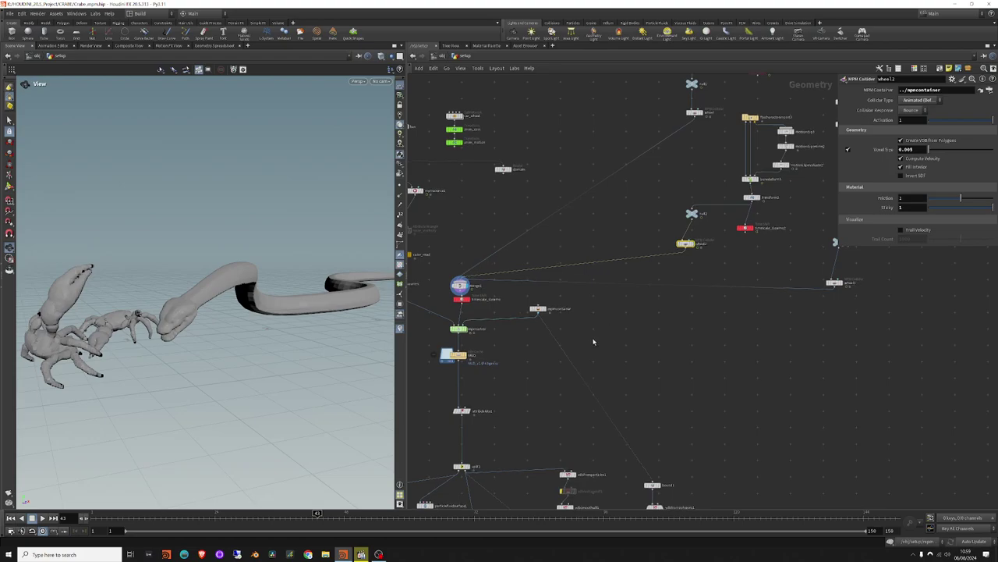
{"action": "left_click", "coordinate": [538, 309]}
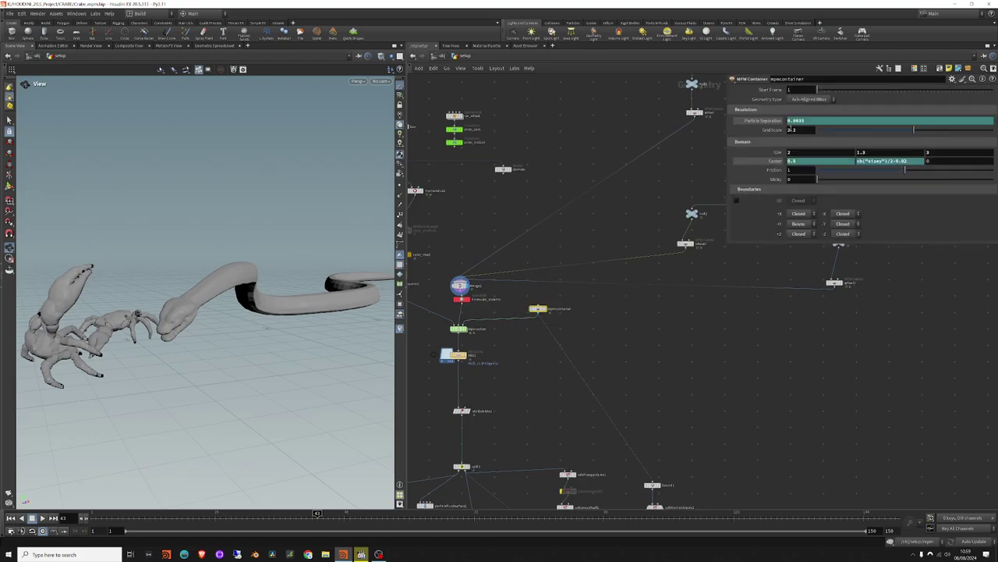
{"action": "middle_click_drag", "start_coordinate": [641, 361], "coordinate": [583, 378]}
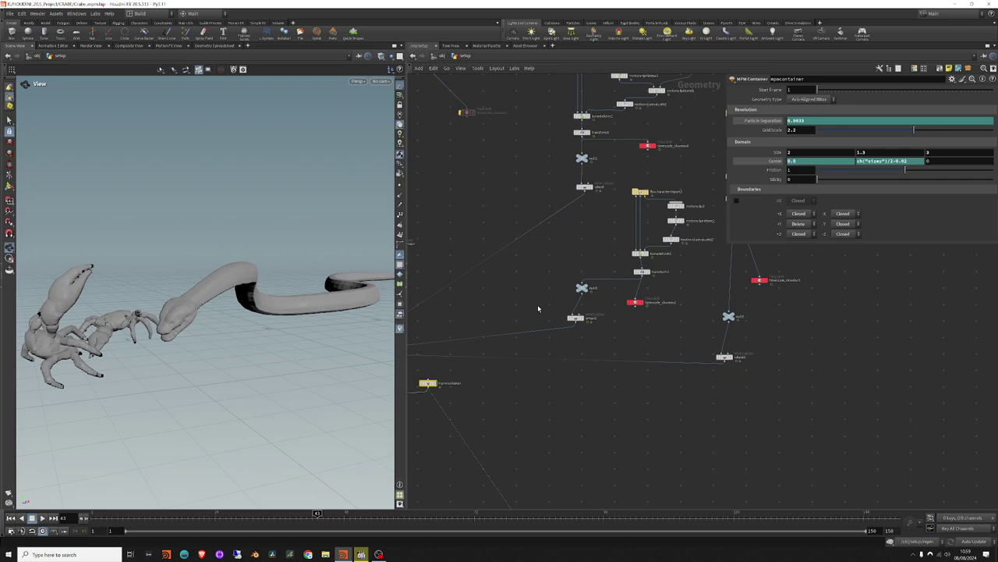
Compare the wheel collider with mpmcontainer (separation 0.0033, grid scale 2.2), then nudge merge2 upward.
{"action": "left_click_drag", "start_coordinate": [537, 309], "coordinate": [602, 340]}
{"action": "middle_click_drag", "start_coordinate": [531, 385], "coordinate": [663, 366]}
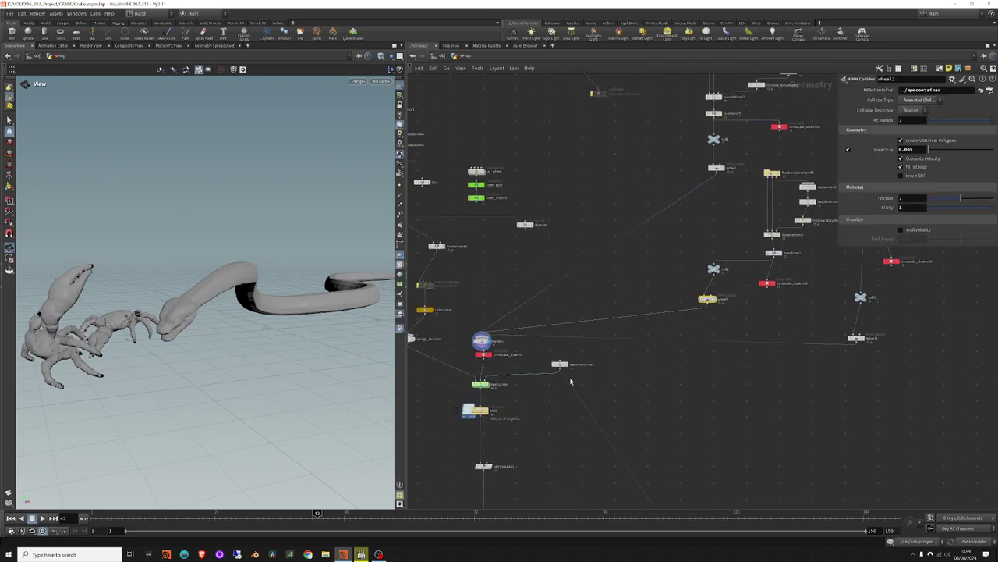
{"action": "left_click_drag", "start_coordinate": [591, 355], "coordinate": [542, 378]}
{"action": "middle_click_drag", "start_coordinate": [514, 368], "coordinate": [546, 361]}
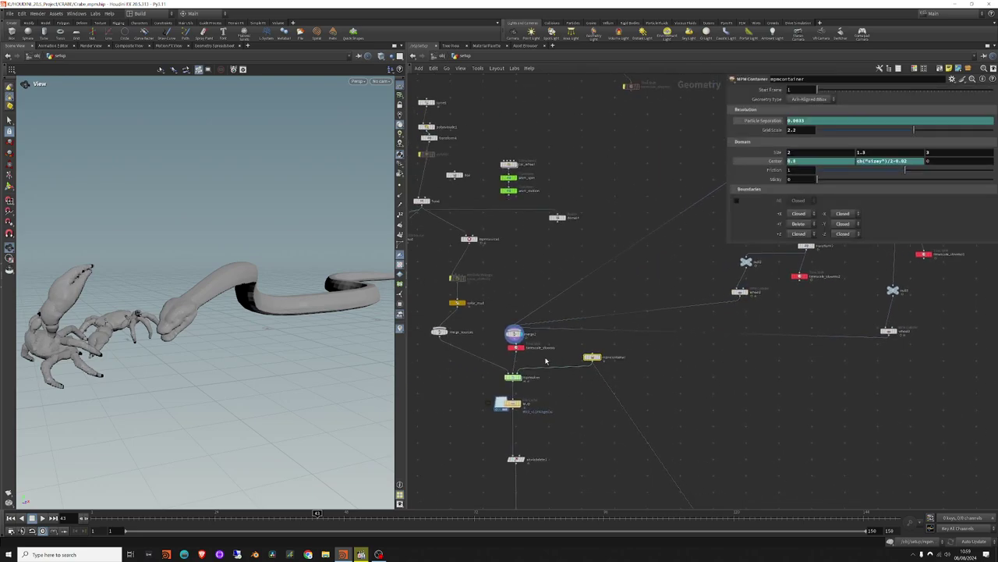
{"action": "mouse_move", "coordinate": [514, 334]}
{"action": "left_mouse_down"}
{"action": "mouse_move", "coordinate": [515, 322]}
{"action": "mouse_move", "coordinate": [511, 345]}
{"action": "left_mouse_up"}
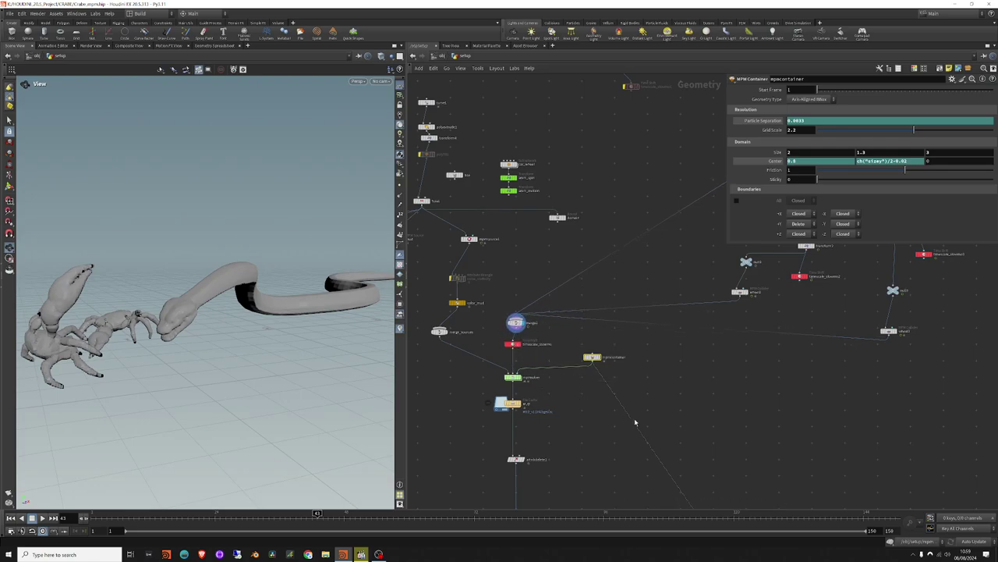
{"action": "scroll", "coordinate": [562, 406], "scroll_direction": "up", "scroll_amount": 2}
{"action": "scroll", "coordinate": [518, 334], "scroll_direction": "up", "scroll_amount": 2}
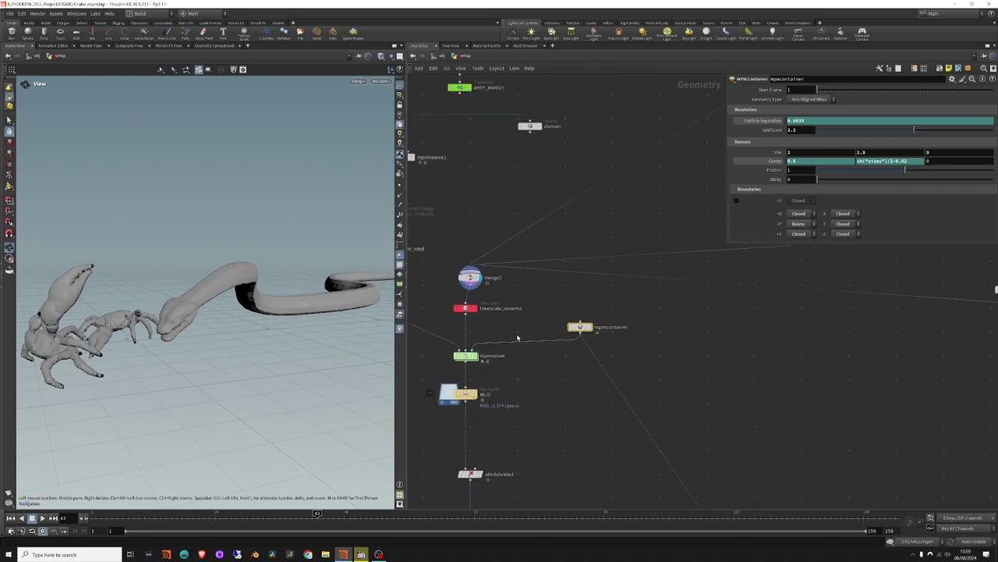
Display the timescale_slowmo animation and scrub between frames 62 and 27.
{"action": "left_click", "coordinate": [535, 336]}
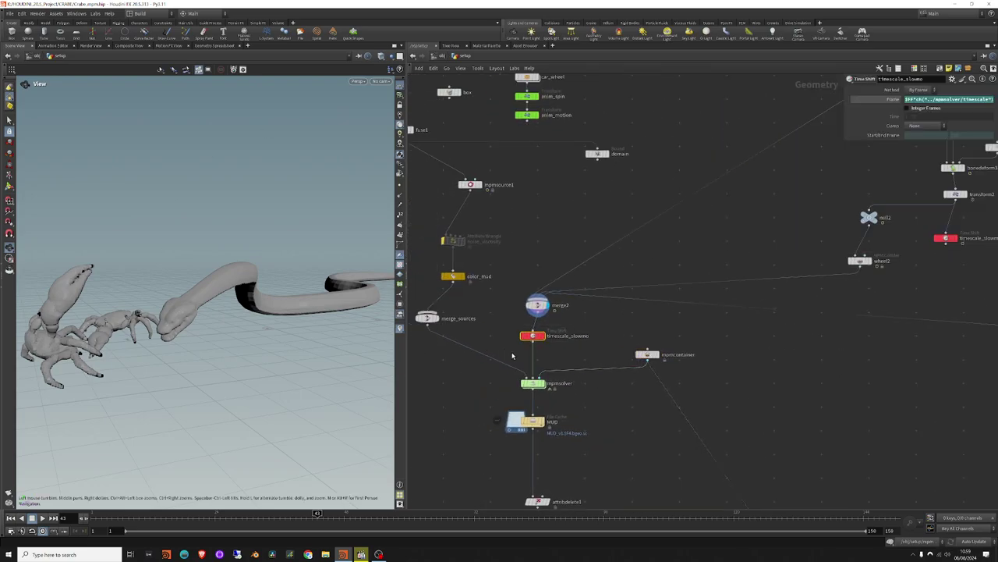
{"action": "left_click", "coordinate": [543, 336]}
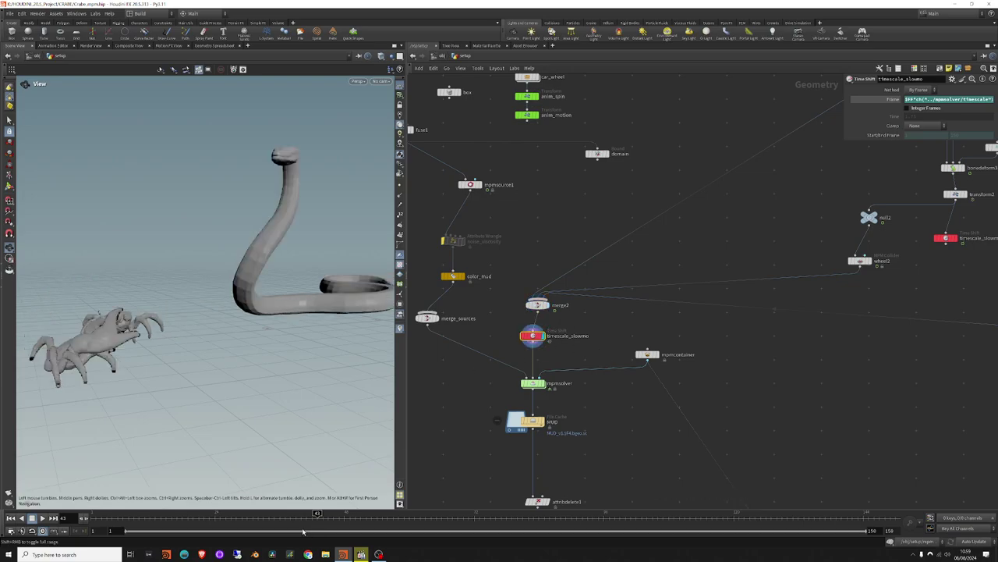
{"action": "left_click_drag", "start_coordinate": [320, 514], "coordinate": [490, 516]}
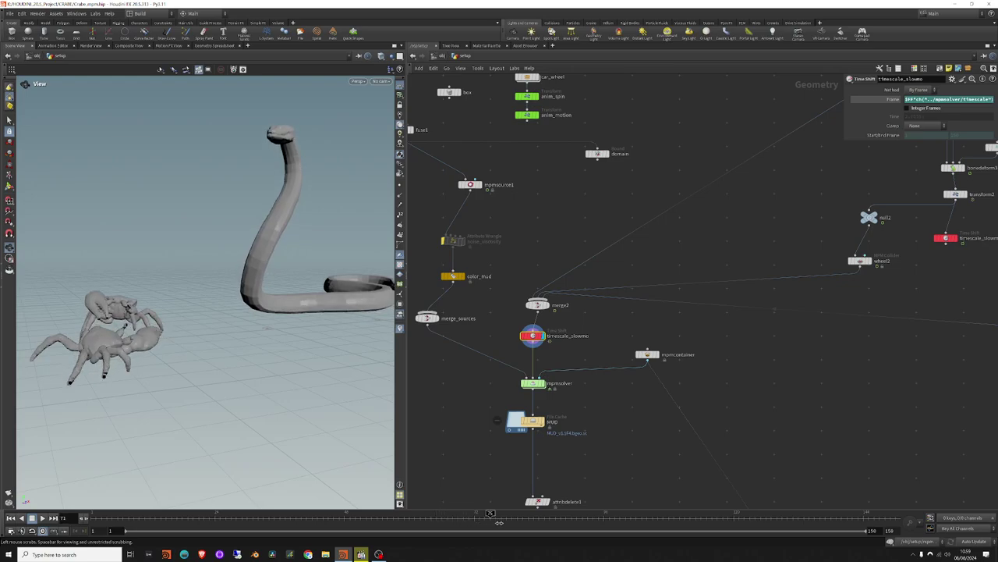
{"action": "left_click_drag", "start_coordinate": [372, 516], "coordinate": [231, 516]}
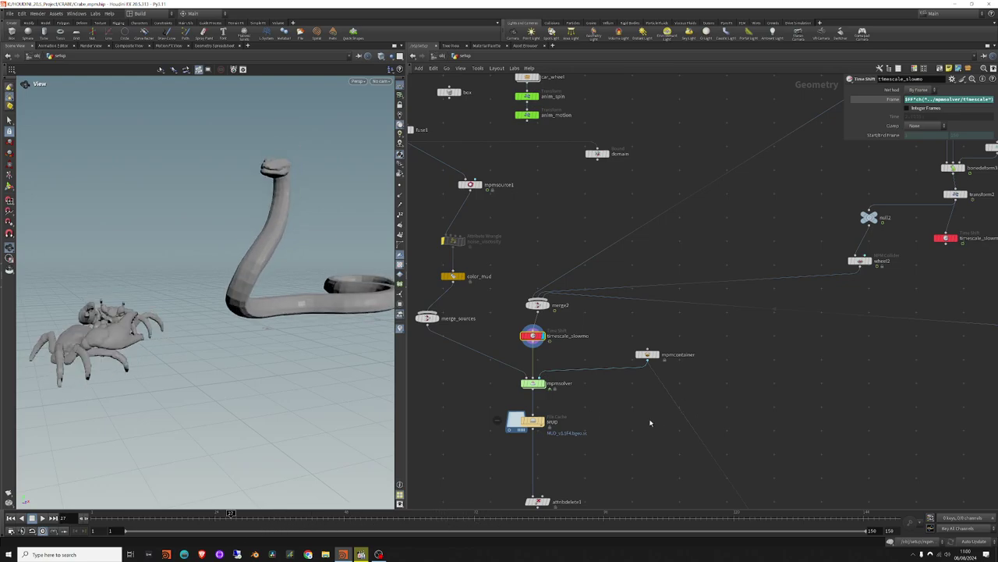
{"action": "mouse_move", "coordinate": [855, 314]}
{"action": "middle_mouse_down"}
{"action": "mouse_move", "coordinate": [618, 397]}
{"action": "mouse_move", "coordinate": [586, 471]}
{"action": "middle_mouse_up"}
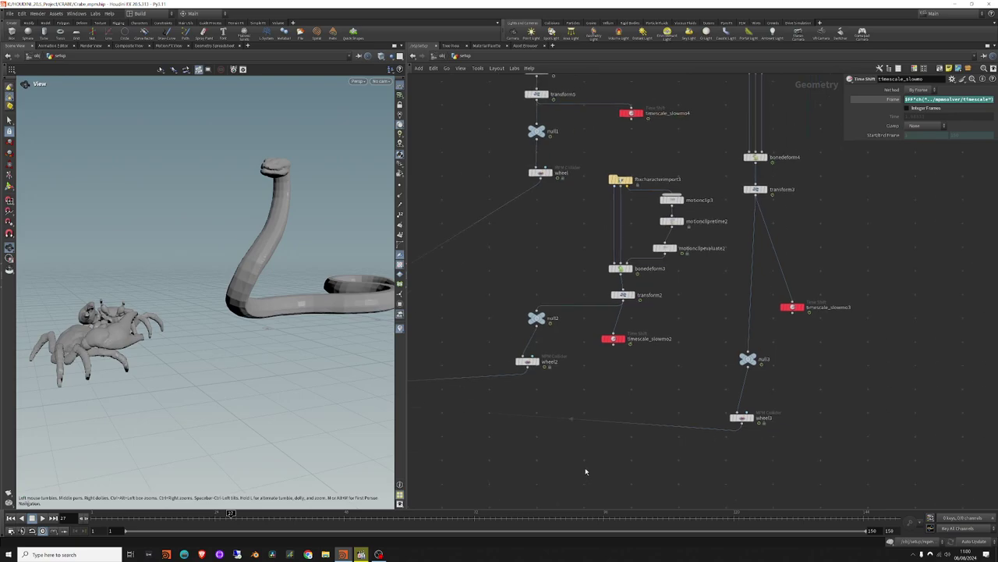
Open the wheel2 collider's type list and orbit the viewport around the crab and snake.
{"action": "left_click", "coordinate": [528, 364]}
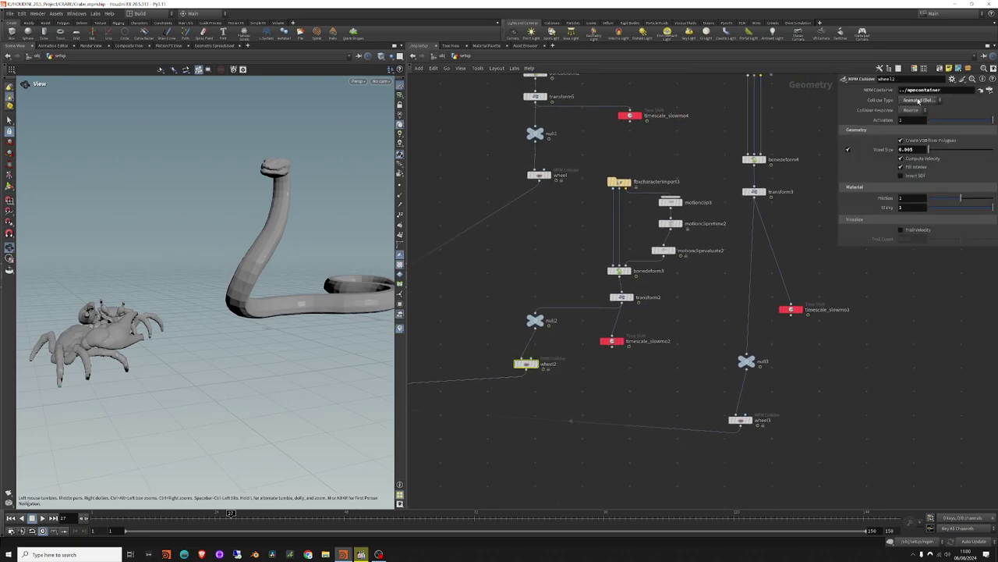
{"action": "left_click", "coordinate": [919, 102]}
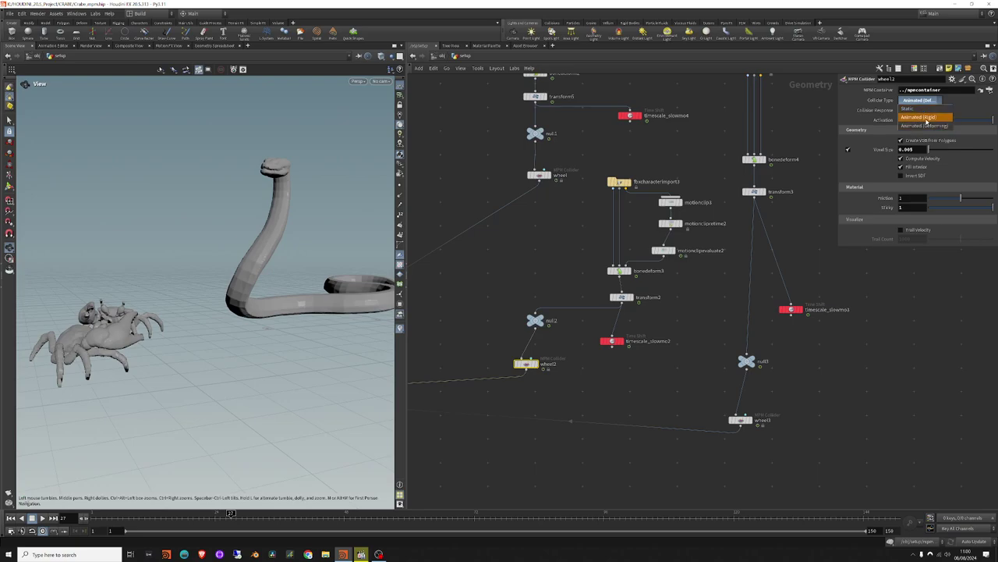
{"action": "left_click", "coordinate": [711, 335]}
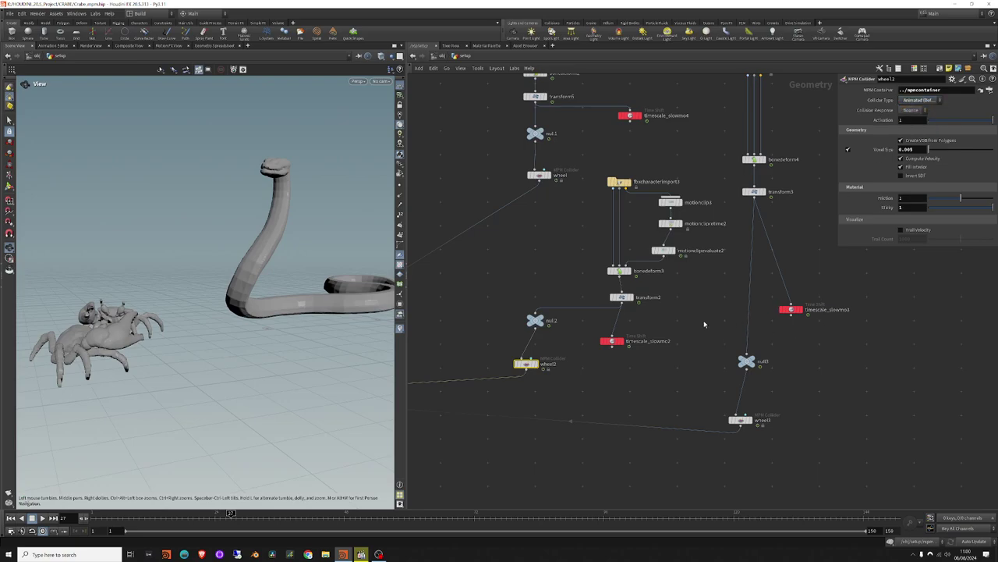
{"action": "scroll", "coordinate": [704, 324], "scroll_direction": "down", "scroll_amount": 3}
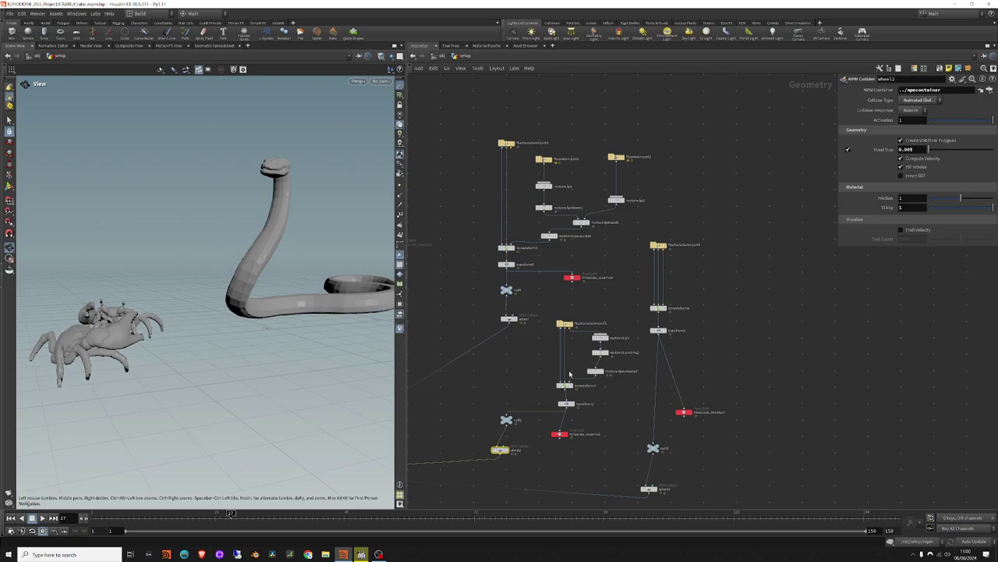
{"action": "middle_click_drag", "start_coordinate": [569, 375], "coordinate": [637, 285]}
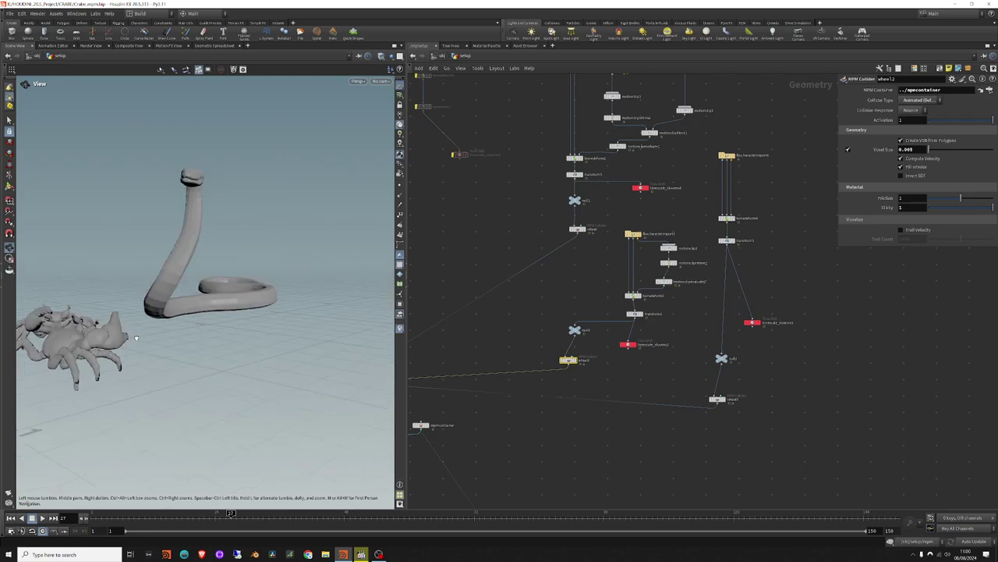
{"action": "left_click_drag", "start_coordinate": [136, 362], "coordinate": [114, 330]}
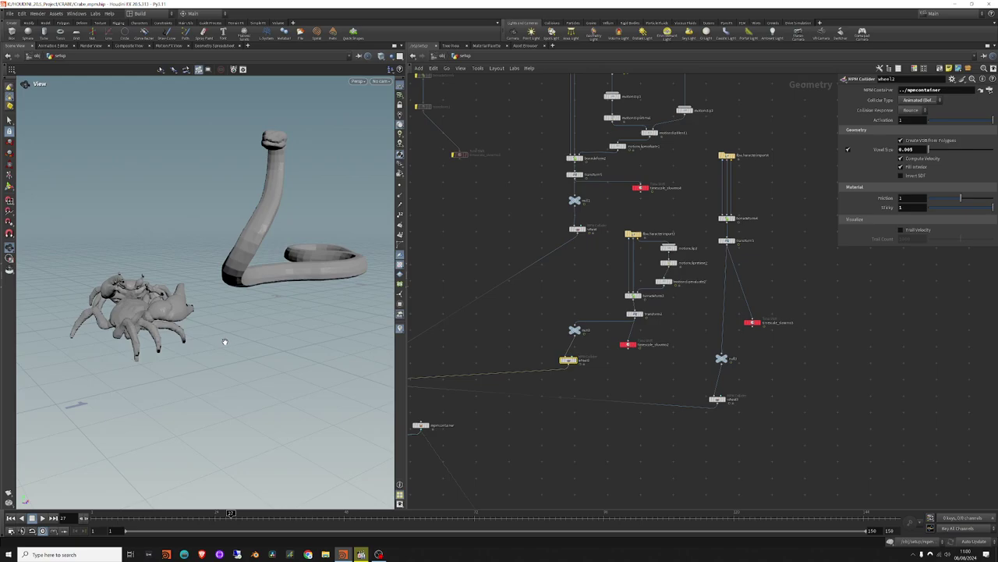
{"action": "left_click_drag", "start_coordinate": [269, 316], "coordinate": [230, 315], "text": "alt"}
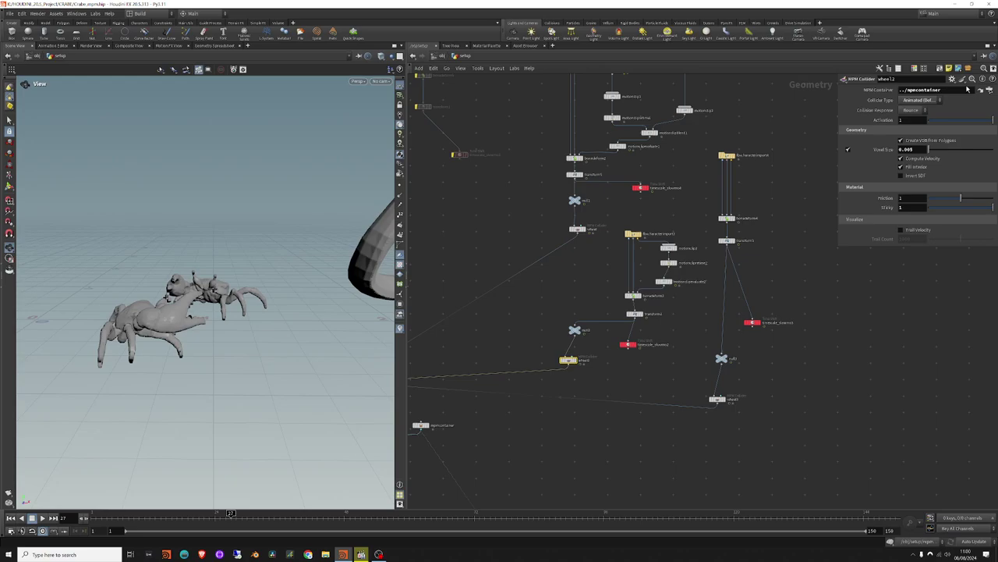
Set wheel2's Collider Type to Animated (Deforming), then review the MPM Solver settings.
{"action": "left_click", "coordinate": [920, 101]}
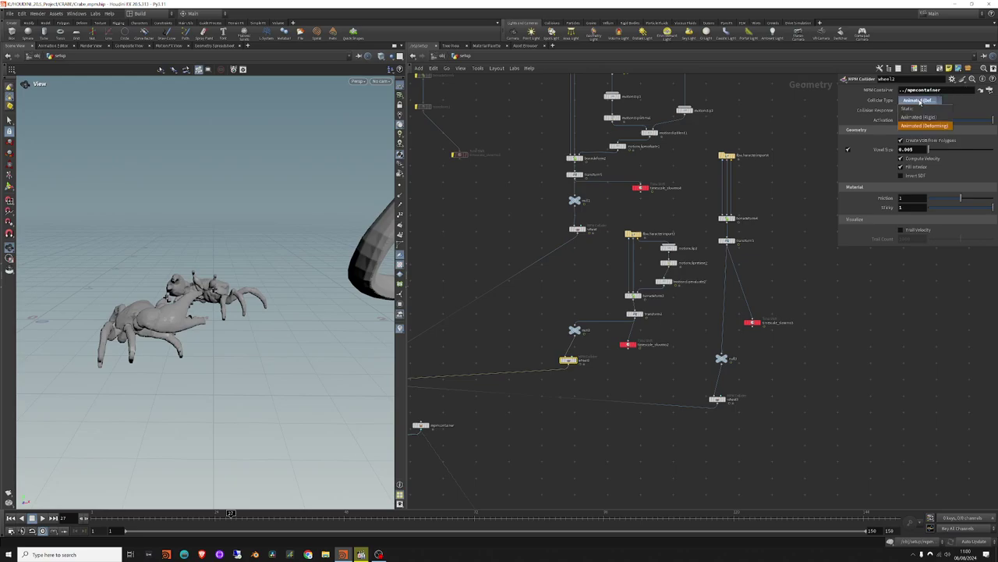
{"action": "left_click", "coordinate": [940, 118]}
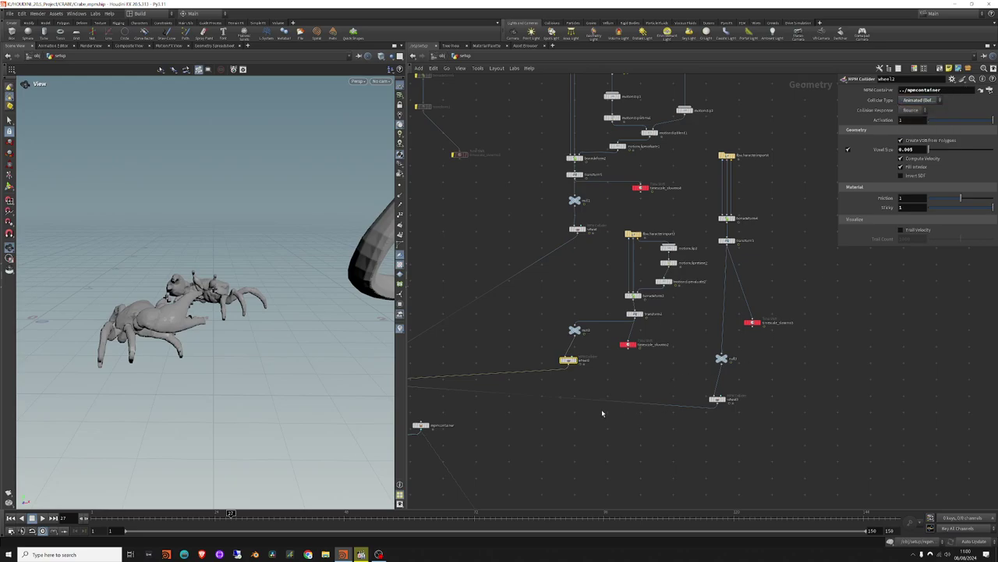
{"action": "middle_click_drag", "start_coordinate": [601, 411], "coordinate": [737, 403]}
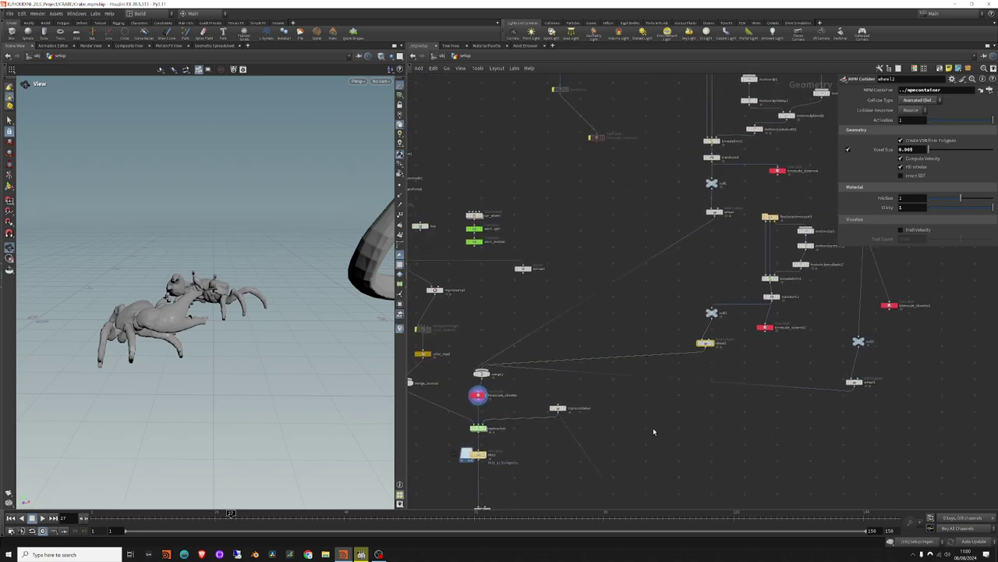
{"action": "middle_click_drag", "start_coordinate": [654, 432], "coordinate": [769, 381]}
Display the MPM solver's output, cook it from the first frame, and check its point count and attributes.
{"action": "left_click", "coordinate": [595, 378]}
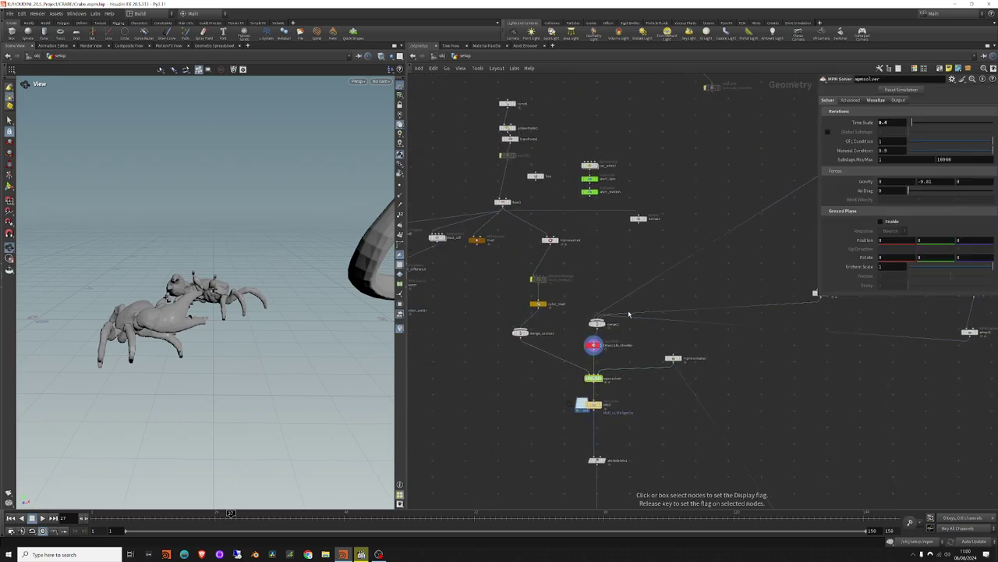
{"action": "left_click", "coordinate": [594, 379]}
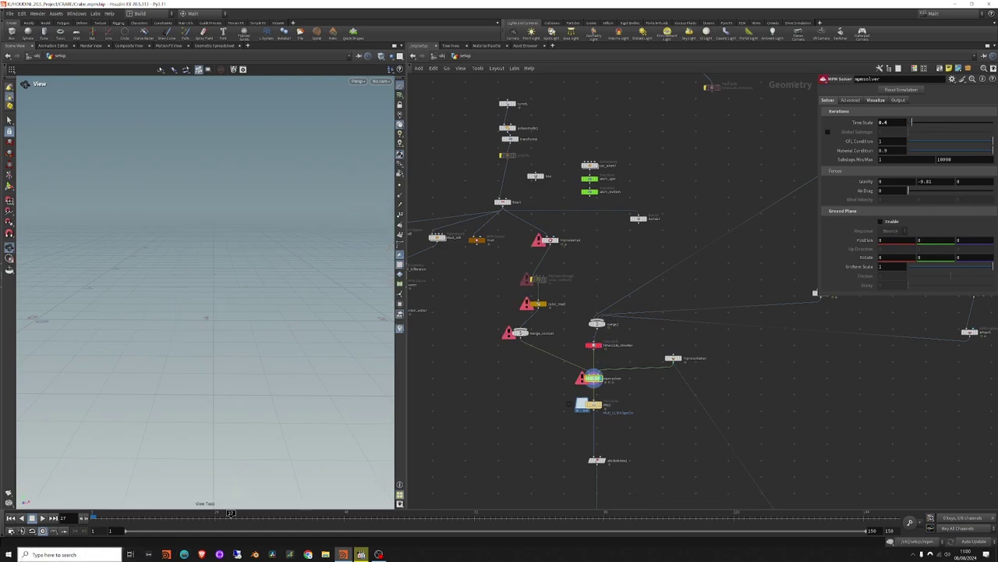
{"action": "left_click", "coordinate": [11, 519]}
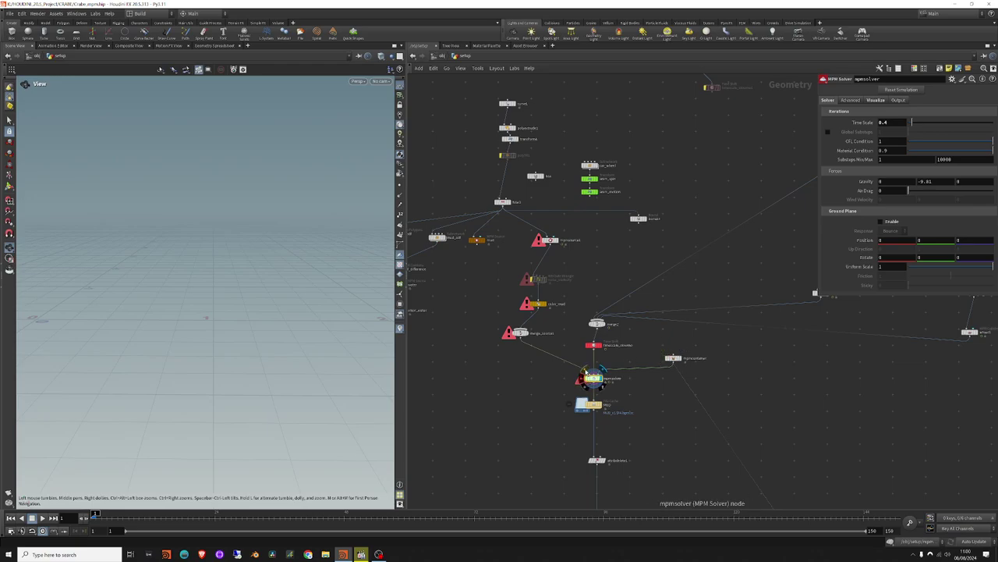
{"action": "left_click", "coordinate": [586, 372]}
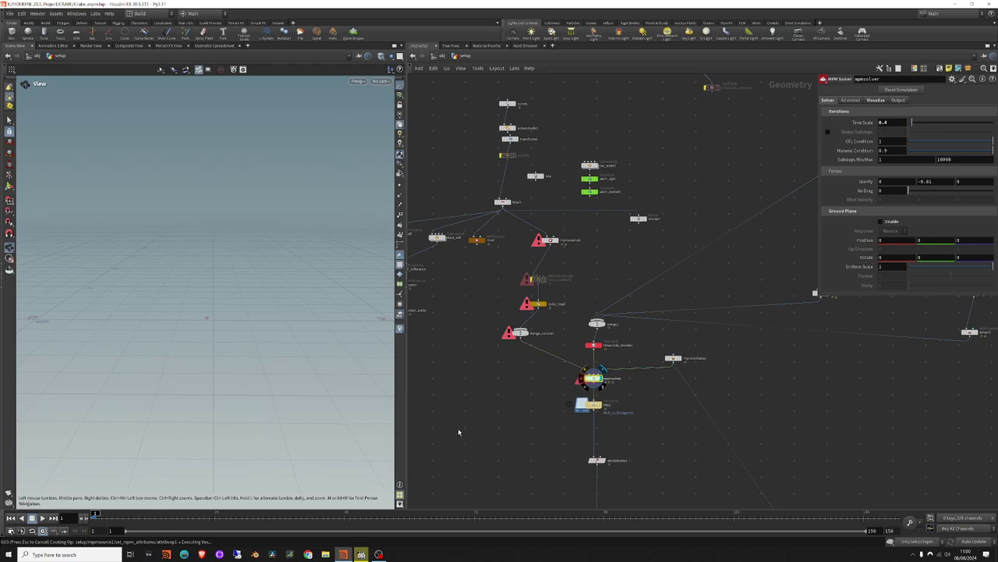
{"action": "middle_click", "coordinate": [598, 376]}
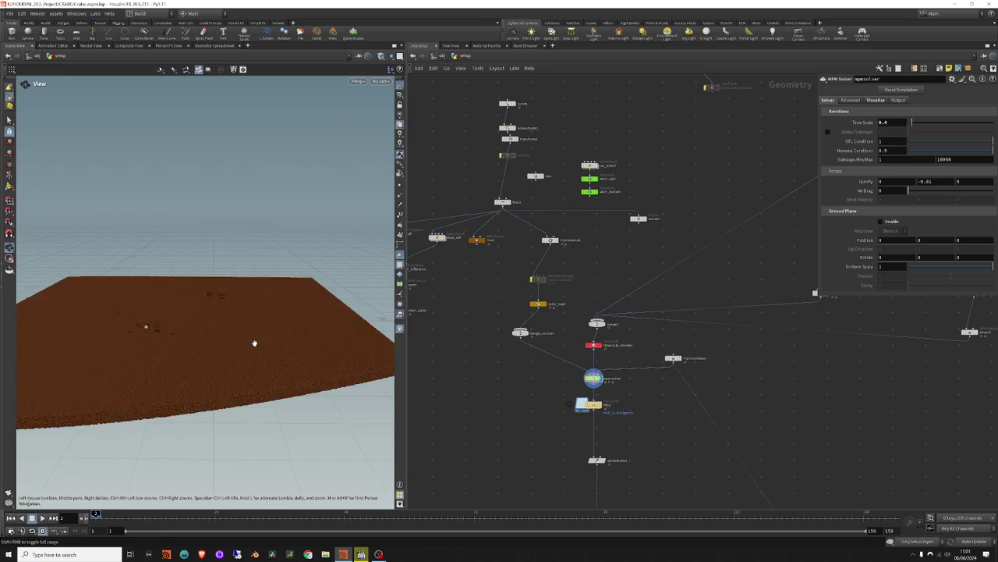
{"action": "middle_click", "coordinate": [594, 380]}
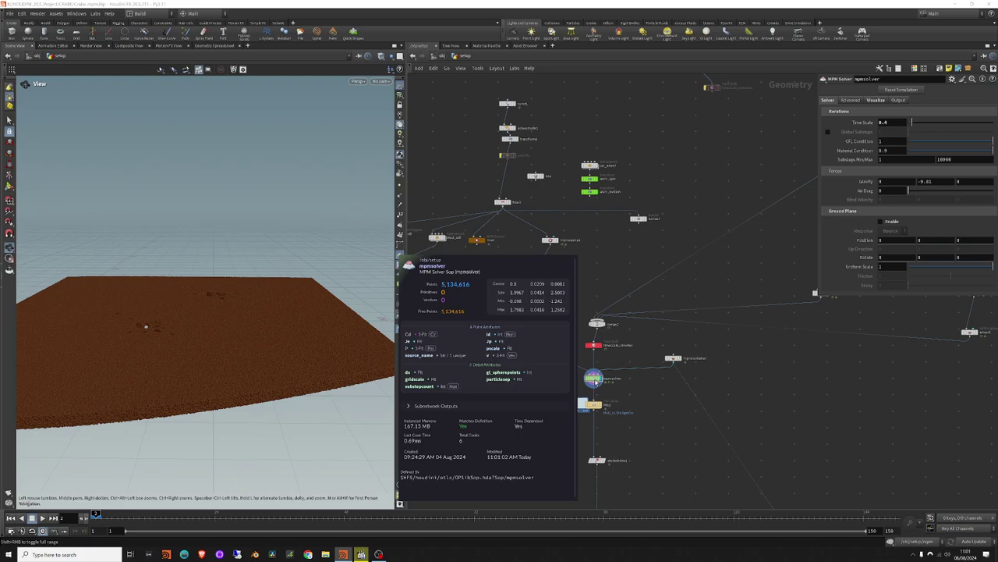
{"action": "middle_click_drag", "start_coordinate": [592, 382], "coordinate": [578, 341]}
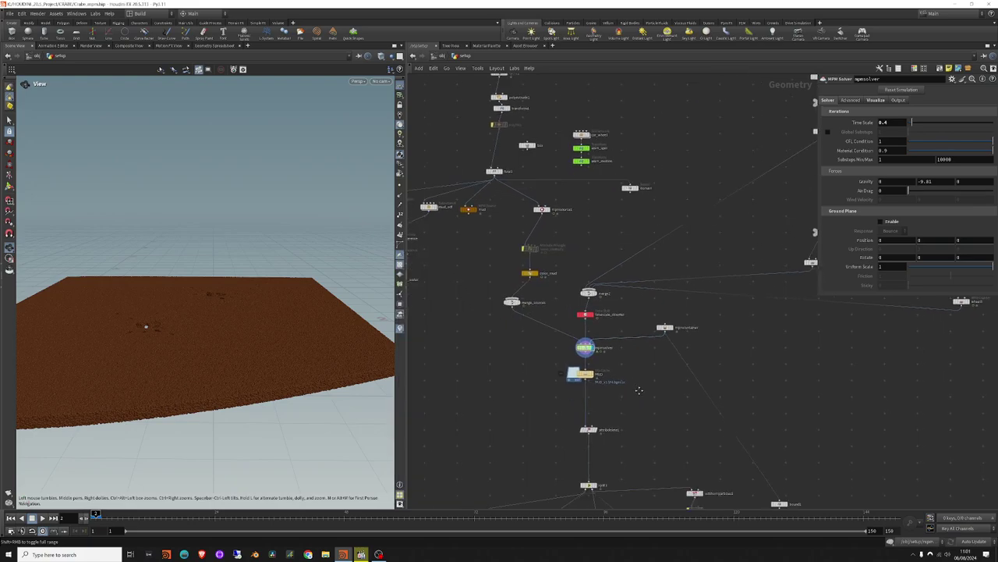
{"action": "left_click_drag", "start_coordinate": [294, 338], "coordinate": [270, 319]}
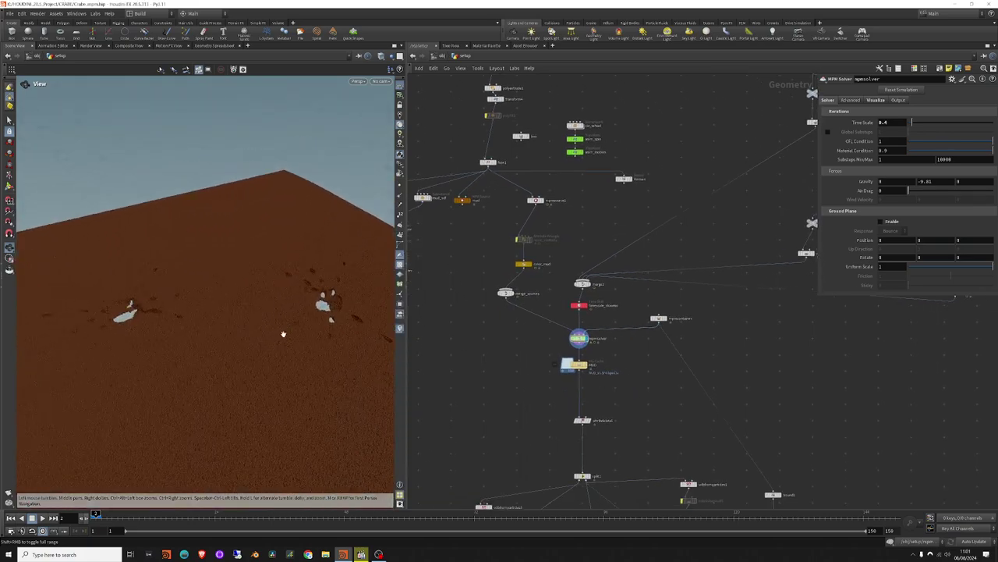
{"action": "left_click_drag", "start_coordinate": [160, 331], "coordinate": [199, 354]}
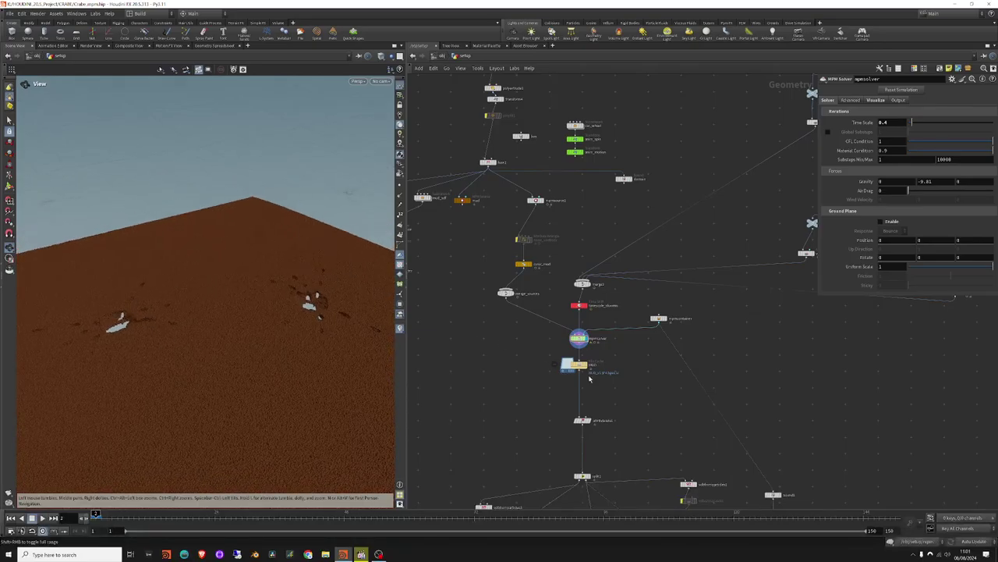
Enable Show Collisions in red on the solver's Visualize tab and view the colliders from a low angle.
{"action": "left_click", "coordinate": [875, 100]}
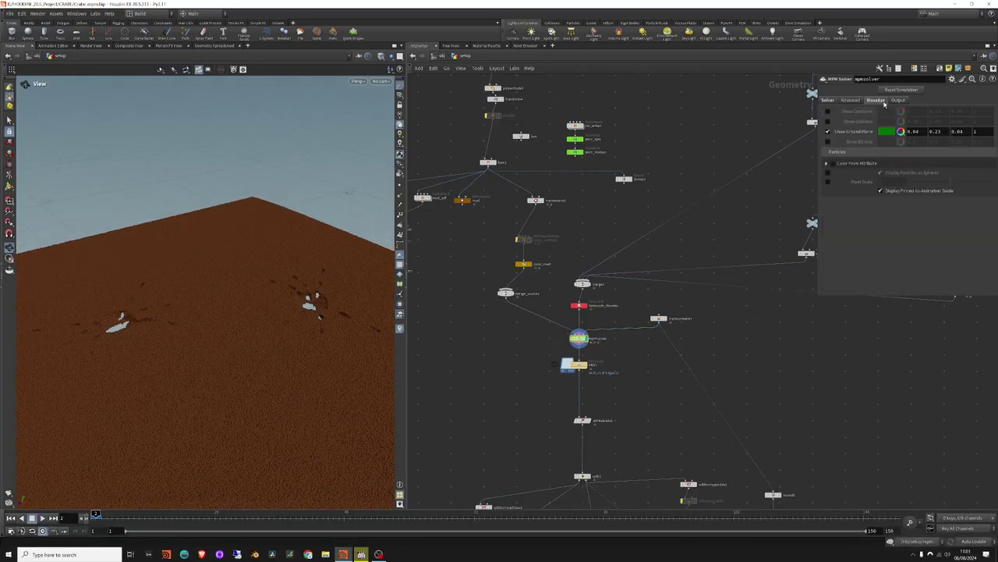
{"action": "left_click", "coordinate": [828, 110]}
{"action": "left_click", "coordinate": [827, 111]}
{"action": "left_click", "coordinate": [827, 120]}
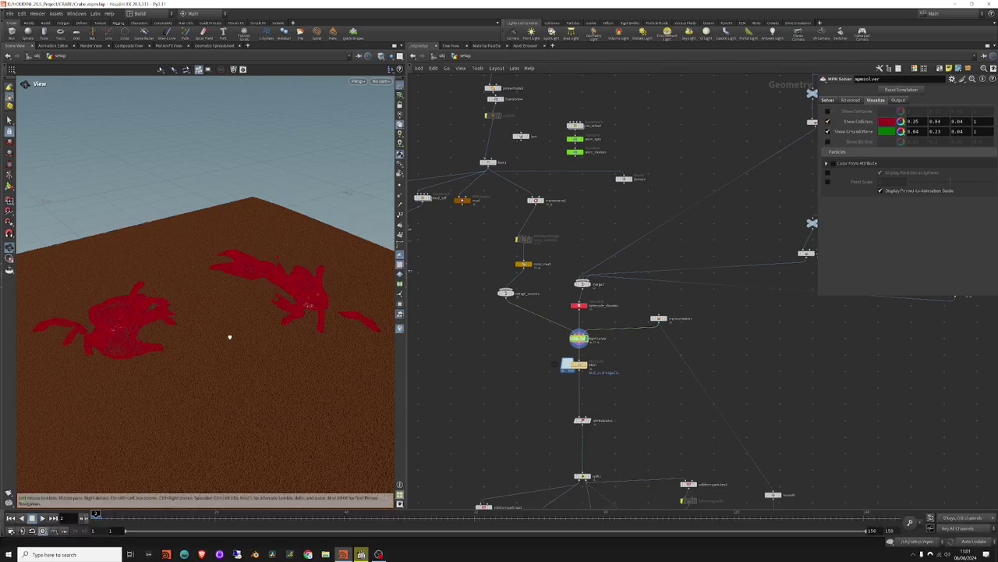
{"action": "mouse_move", "coordinate": [227, 336]}
{"action": "left_mouse_down"}
{"action": "mouse_move", "coordinate": [279, 304]}
{"action": "mouse_move", "coordinate": [163, 335]}
{"action": "mouse_move", "coordinate": [213, 325]}
{"action": "left_mouse_up"}
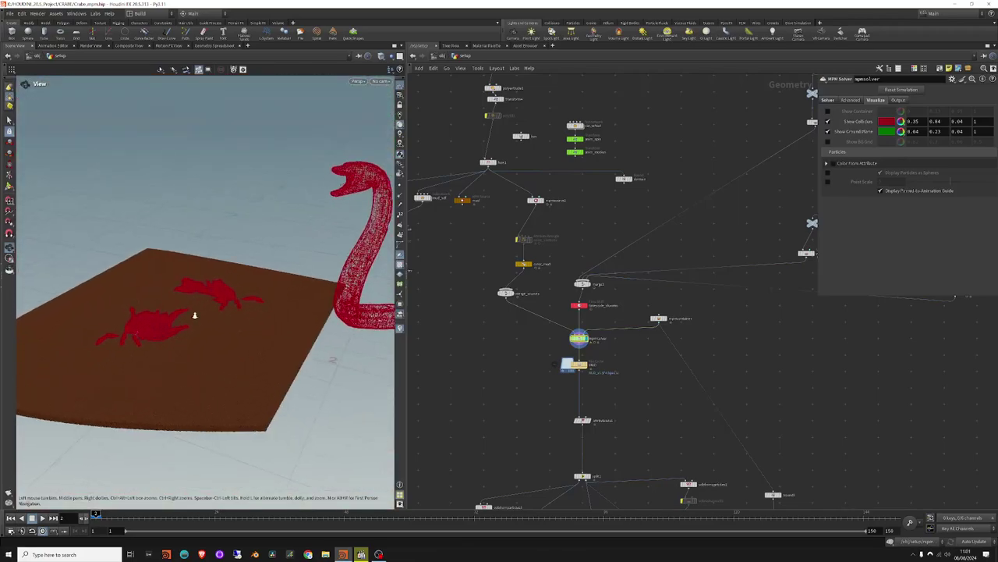
Load the MUD file cache and orbit to overview the playing mud slab.
{"action": "left_click", "coordinate": [630, 379]}
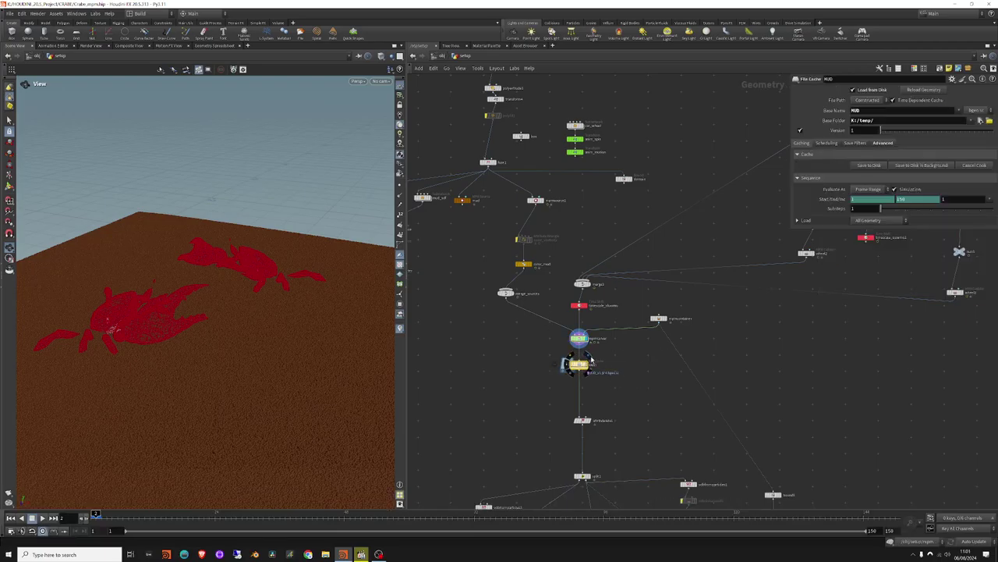
{"action": "left_click_drag", "start_coordinate": [117, 328], "coordinate": [177, 290]}
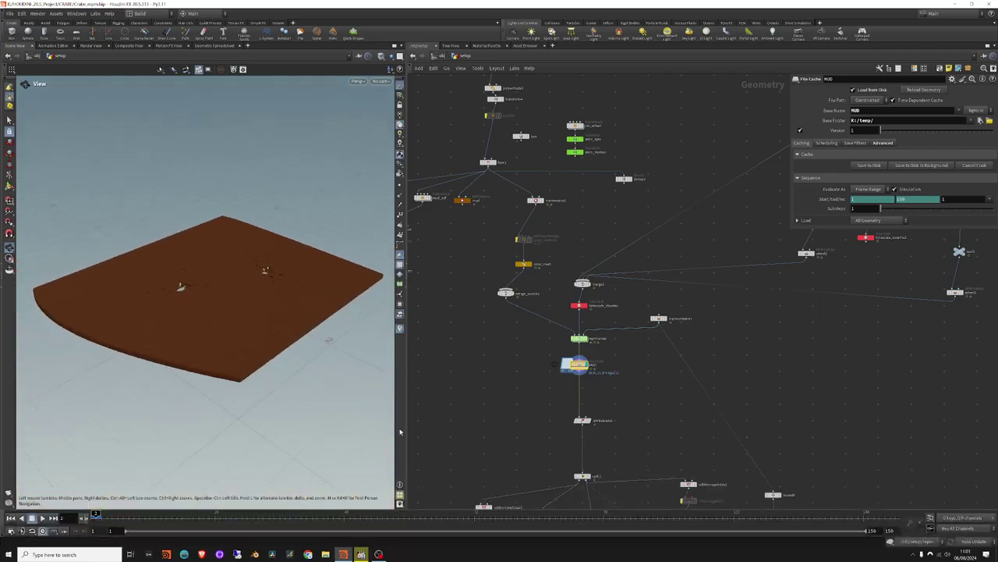
{"action": "middle_click_drag", "start_coordinate": [654, 389], "coordinate": [628, 307]}
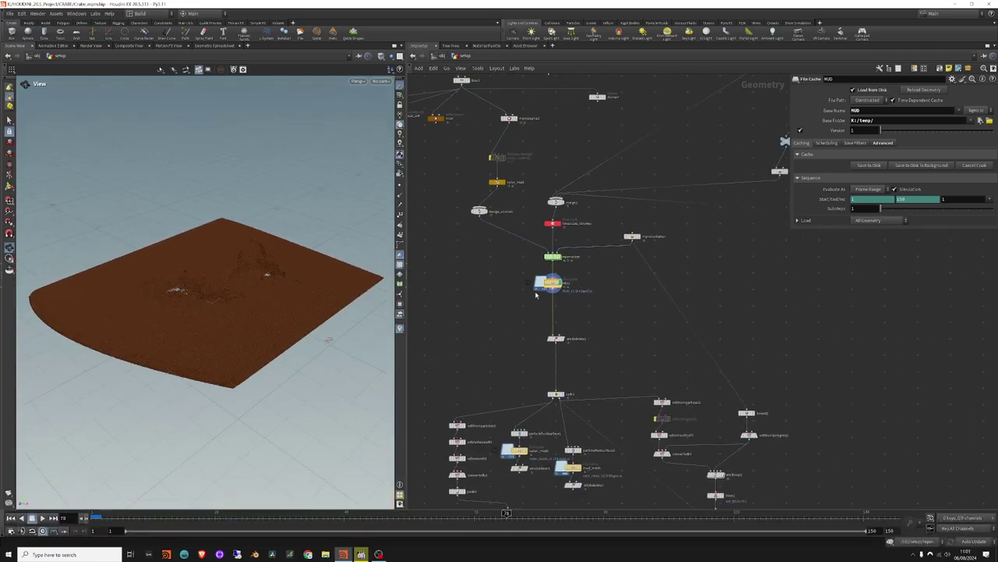
{"action": "mouse_move", "coordinate": [210, 320]}
{"action": "left_mouse_down"}
{"action": "mouse_move", "coordinate": [286, 274]}
{"action": "mouse_move", "coordinate": [243, 318]}
{"action": "mouse_move", "coordinate": [259, 297]}
{"action": "left_mouse_up"}
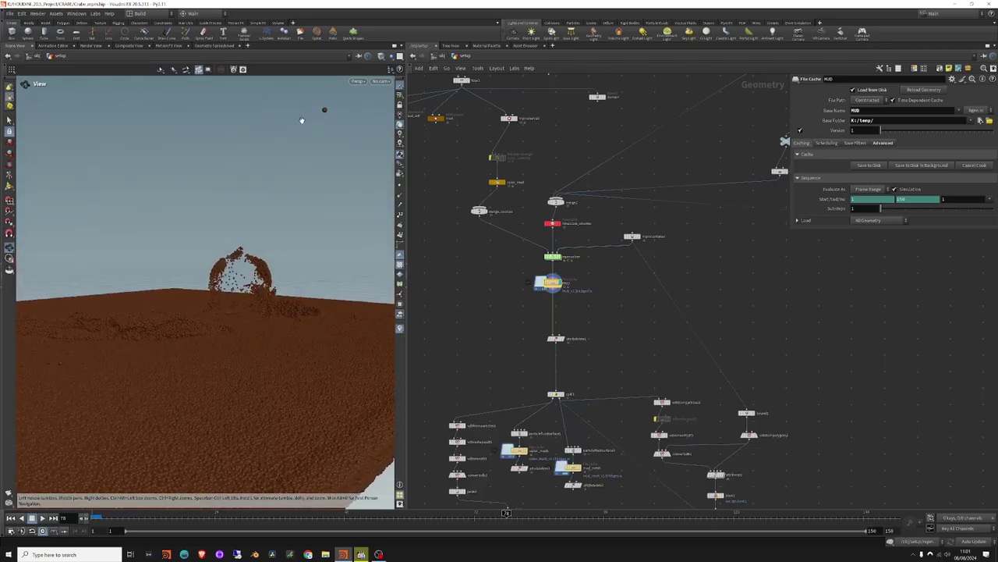
Display attribdelete1's output as orange particles, check its node info, and select split1.
{"action": "left_click", "coordinate": [555, 339]}
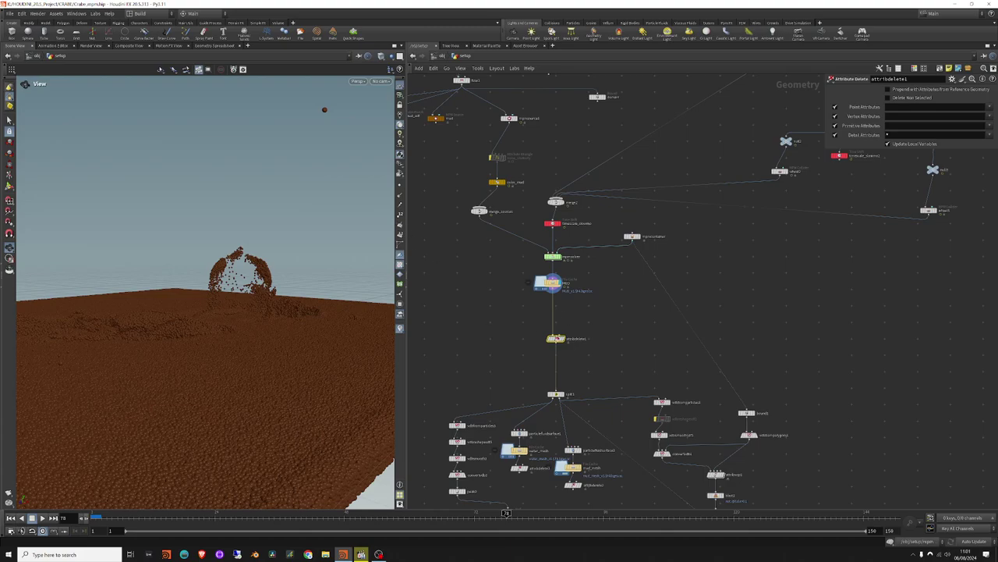
{"action": "left_click", "coordinate": [562, 338]}
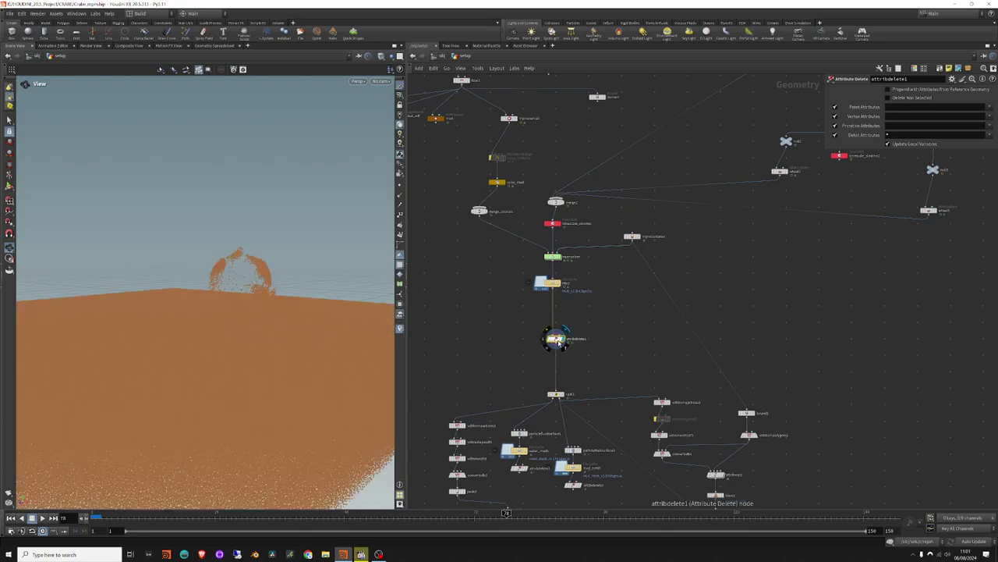
{"action": "middle_click", "coordinate": [559, 343]}
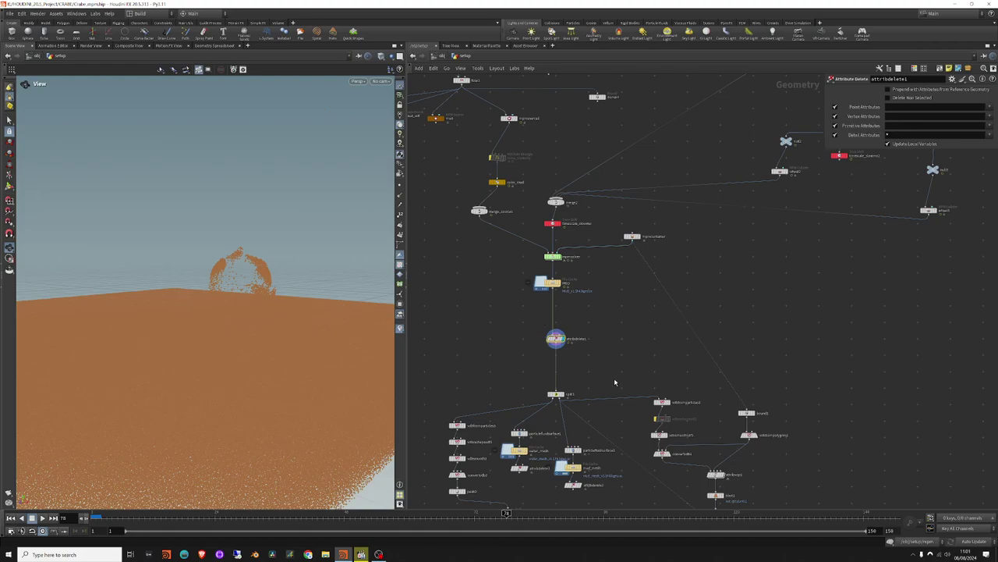
{"action": "middle_click_drag", "start_coordinate": [615, 382], "coordinate": [627, 314]}
{"action": "left_click", "coordinate": [568, 325]}
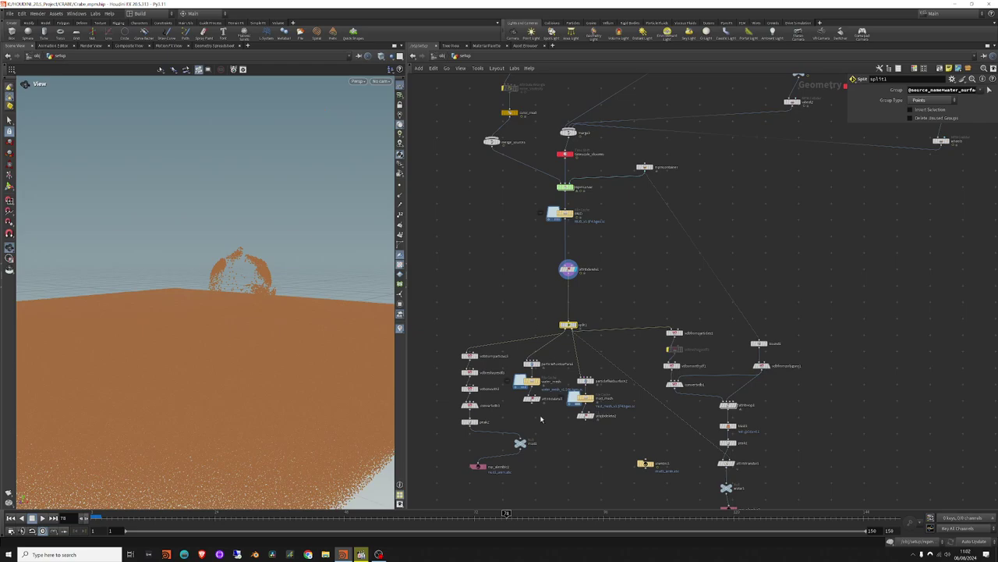
Select the left mesh node chain and move the mud null directly above rop_alembic1.
{"action": "middle_click", "coordinate": [520, 443]}
{"action": "left_click_drag", "start_coordinate": [439, 320], "coordinate": [558, 500]}
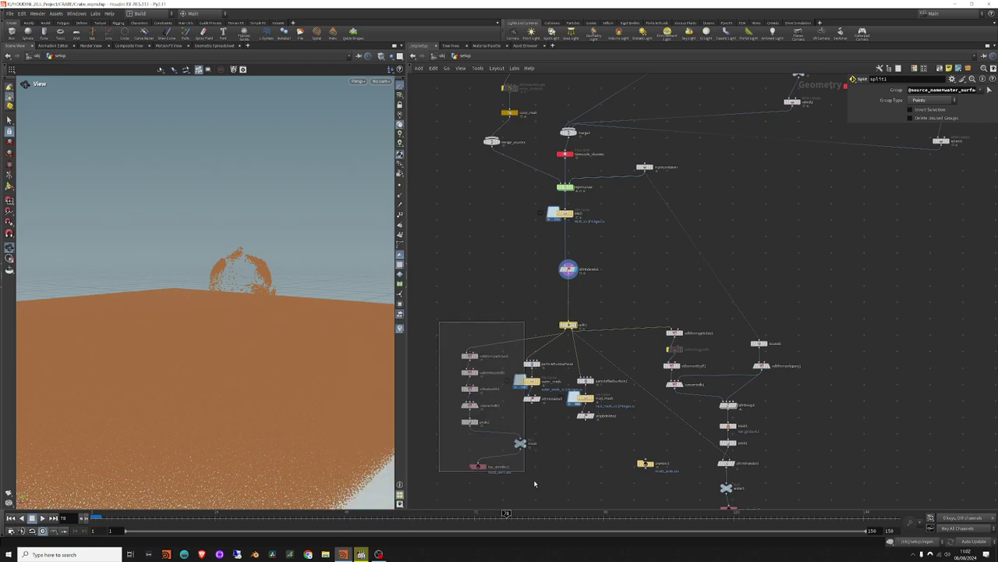
{"action": "middle_click_drag", "start_coordinate": [589, 503], "coordinate": [448, 435]}
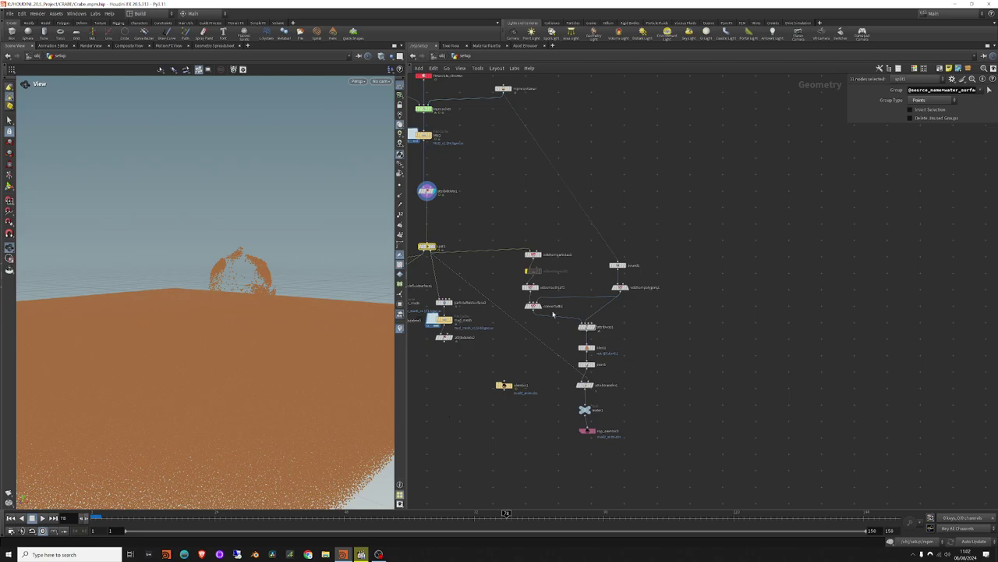
{"action": "middle_click_drag", "start_coordinate": [509, 354], "coordinate": [533, 365]}
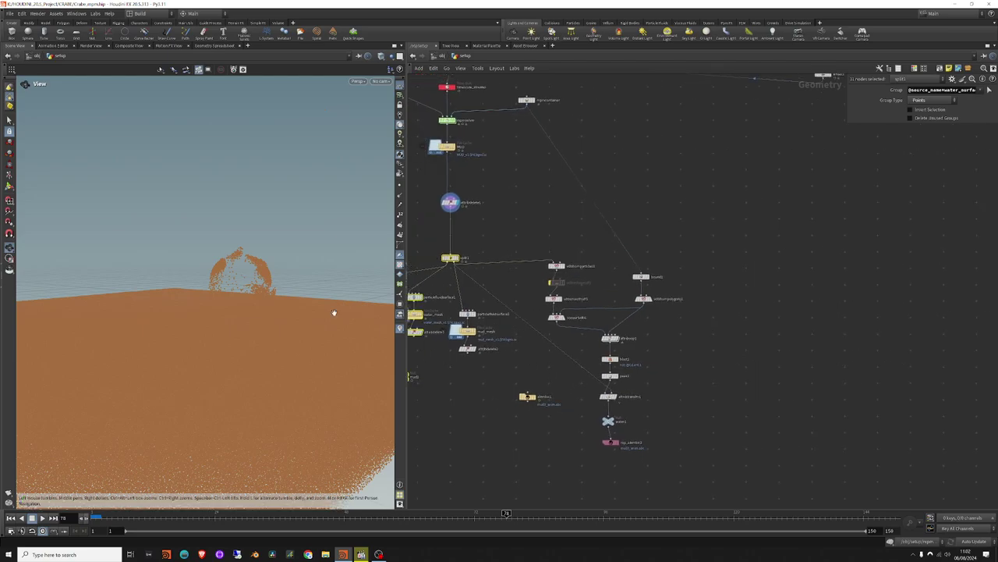
{"action": "mouse_move", "coordinate": [332, 312]}
{"action": "left_mouse_down"}
{"action": "mouse_move", "coordinate": [283, 321]}
{"action": "mouse_move", "coordinate": [343, 308]}
{"action": "left_mouse_up"}
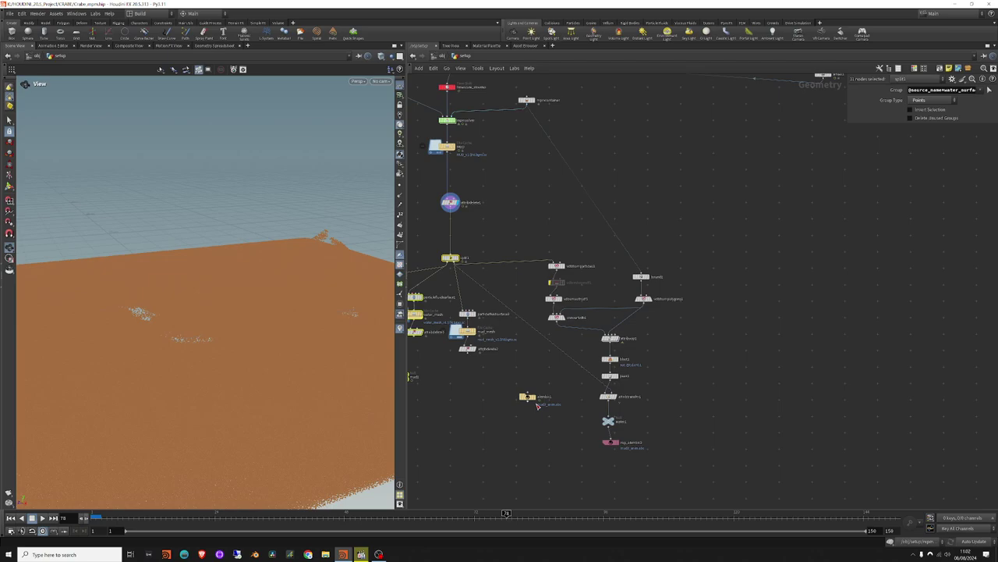
{"action": "mouse_move", "coordinate": [543, 381]}
{"action": "middle_mouse_down"}
{"action": "mouse_move", "coordinate": [638, 380]}
{"action": "mouse_move", "coordinate": [640, 397]}
{"action": "middle_mouse_up"}
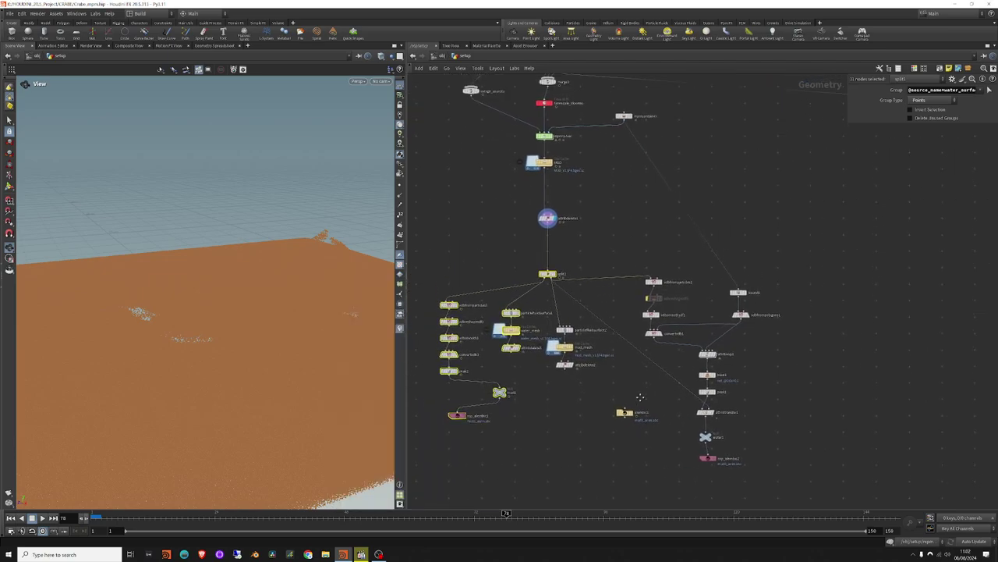
{"action": "left_click", "coordinate": [456, 415]}
{"action": "mouse_move", "coordinate": [499, 391]}
{"action": "left_mouse_down"}
{"action": "mouse_move", "coordinate": [456, 398]}
{"action": "mouse_move", "coordinate": [444, 435]}
{"action": "left_mouse_up"}
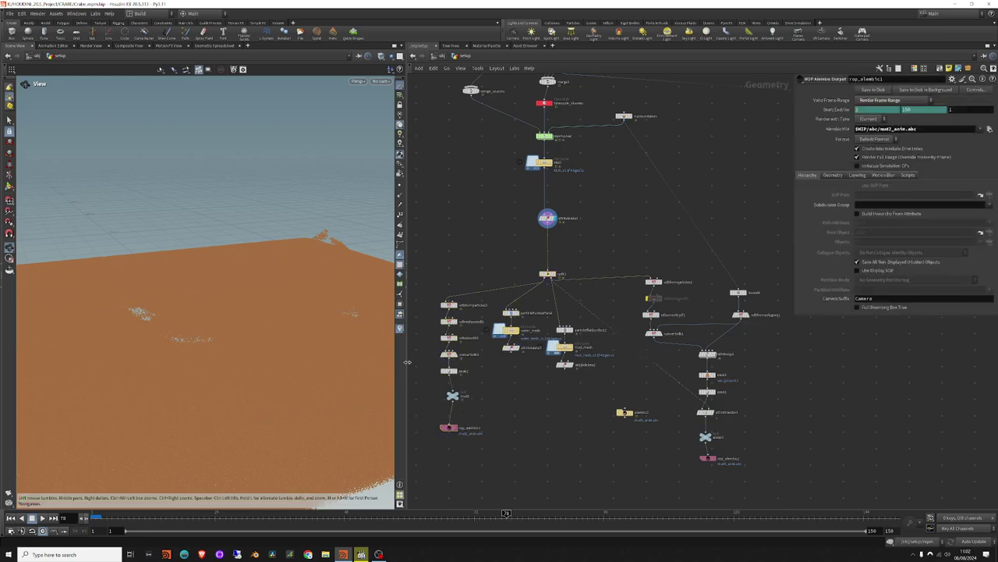
{"action": "scroll", "coordinate": [544, 254], "scroll_direction": "up", "scroll_amount": 3}
Select split1 and both particle fluid surface branches, centring them in the network.
{"action": "left_click_drag", "start_coordinate": [581, 260], "coordinate": [534, 291]}
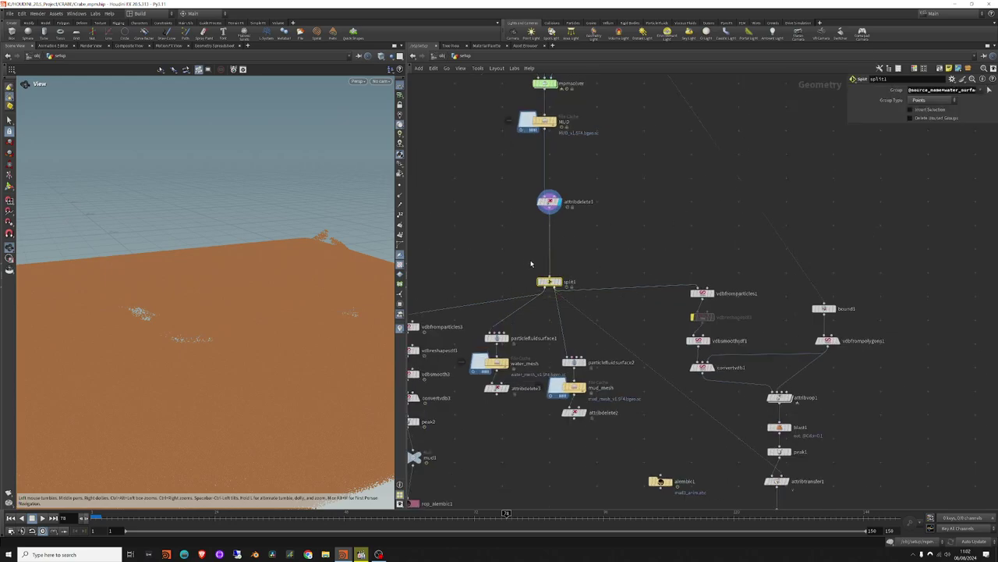
{"action": "mouse_move", "coordinate": [458, 279]}
{"action": "middle_mouse_down"}
{"action": "mouse_move", "coordinate": [417, 280]}
{"action": "mouse_move", "coordinate": [493, 265]}
{"action": "middle_mouse_up"}
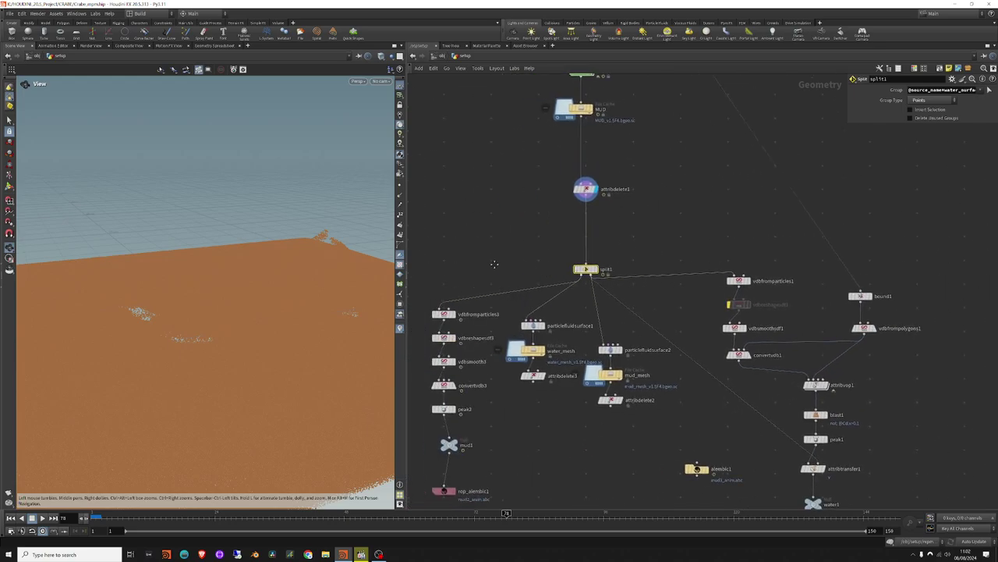
{"action": "middle_click_drag", "start_coordinate": [662, 374], "coordinate": [618, 340]}
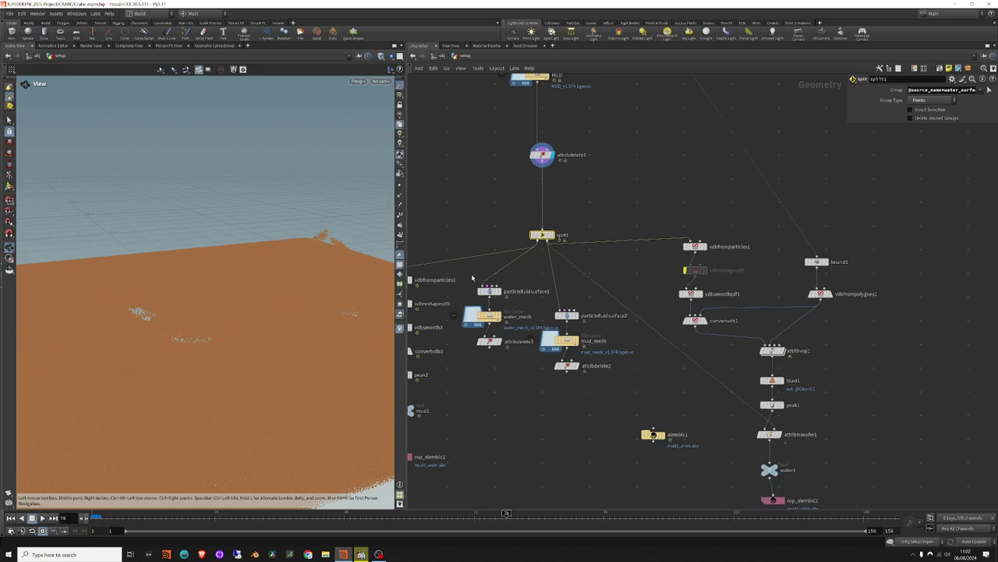
{"action": "left_click_drag", "start_coordinate": [472, 278], "coordinate": [587, 358]}
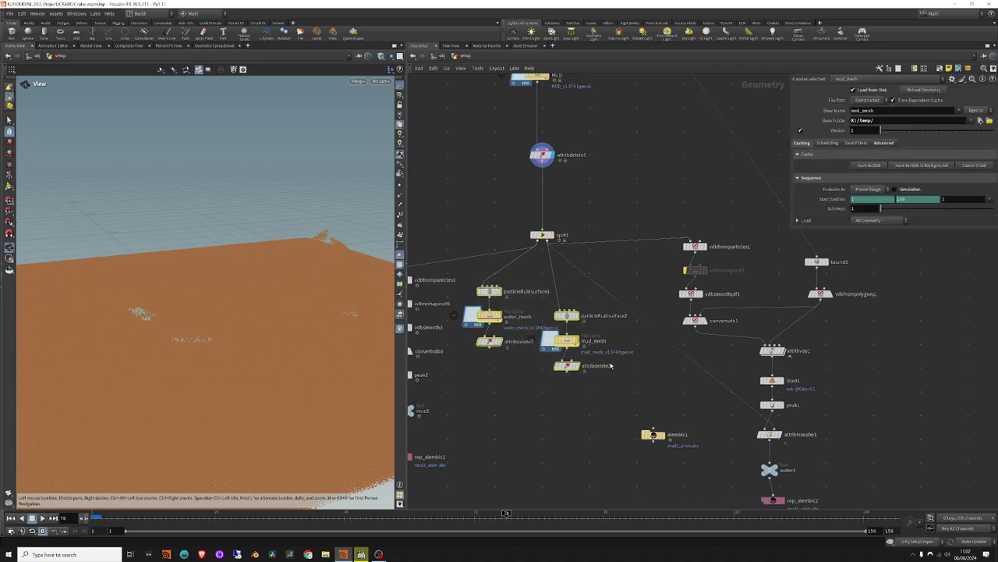
{"action": "middle_click_drag", "start_coordinate": [611, 365], "coordinate": [515, 401]}
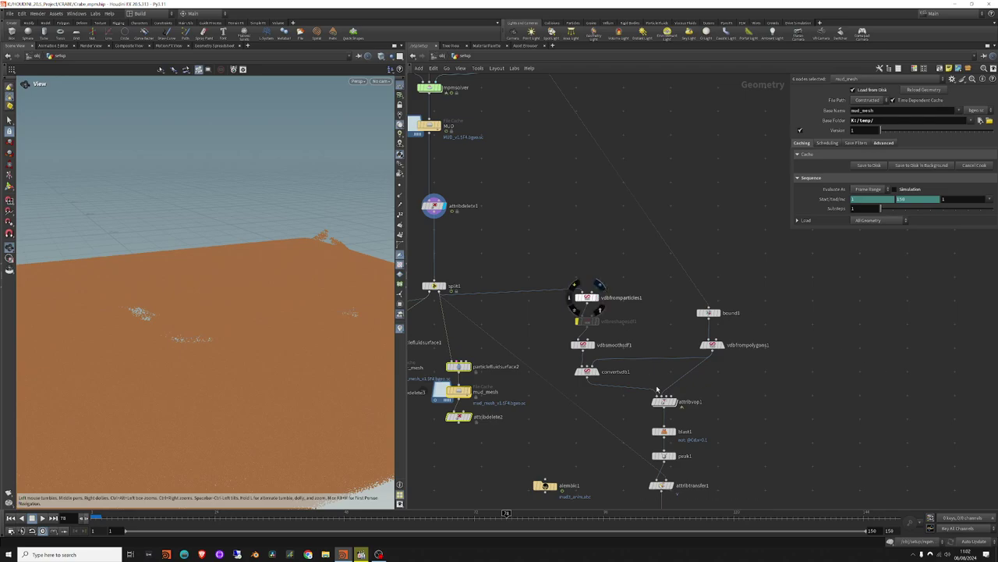
Display vdbfromparticles1, compare its Voxel Size expression with mpmcontainer's settings, and widen the parameter pane.
{"action": "left_click", "coordinate": [597, 287]}
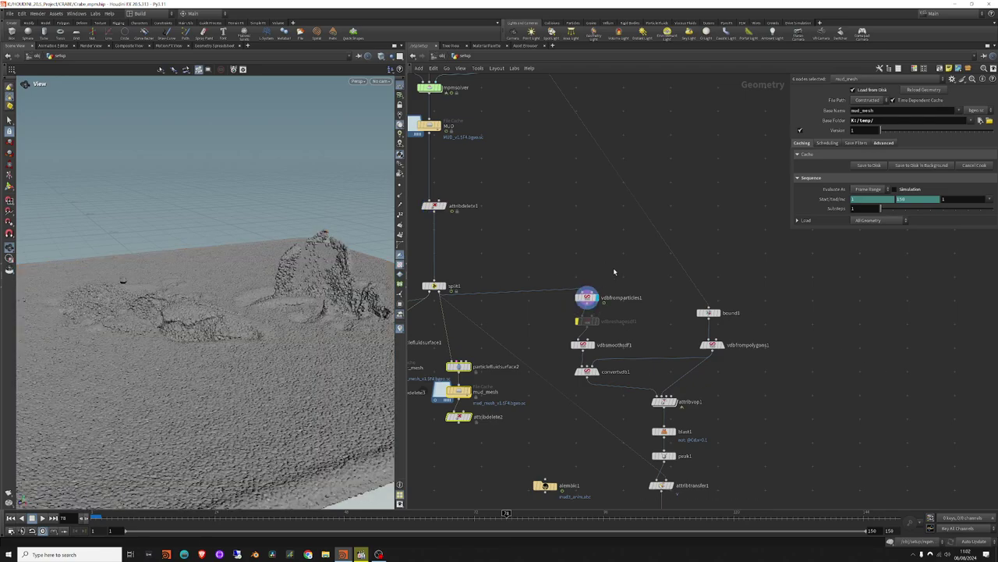
{"action": "left_click_drag", "start_coordinate": [263, 305], "coordinate": [285, 308], "text": "alt"}
{"action": "left_click", "coordinate": [586, 296]}
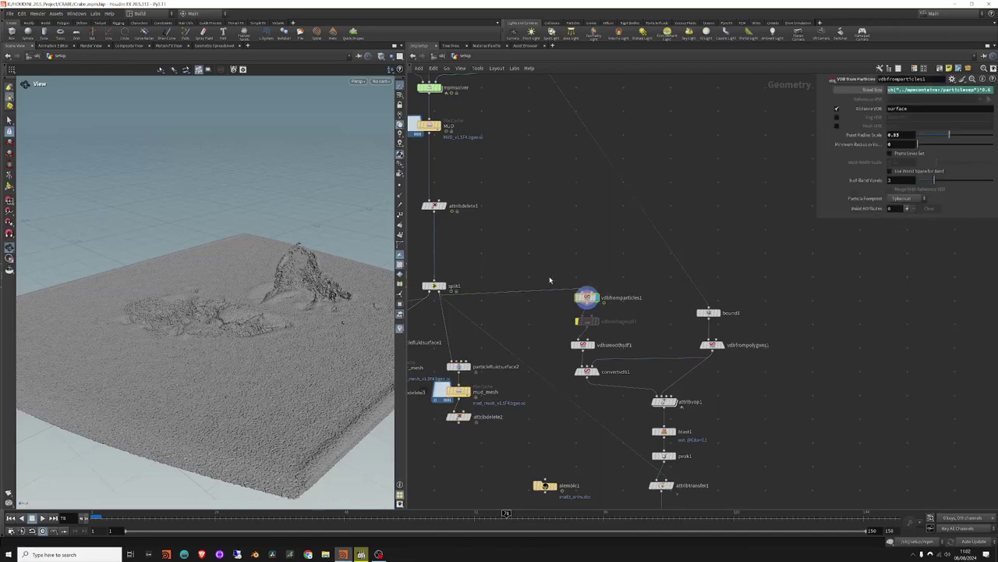
{"action": "middle_click_drag", "start_coordinate": [550, 279], "coordinate": [546, 330]}
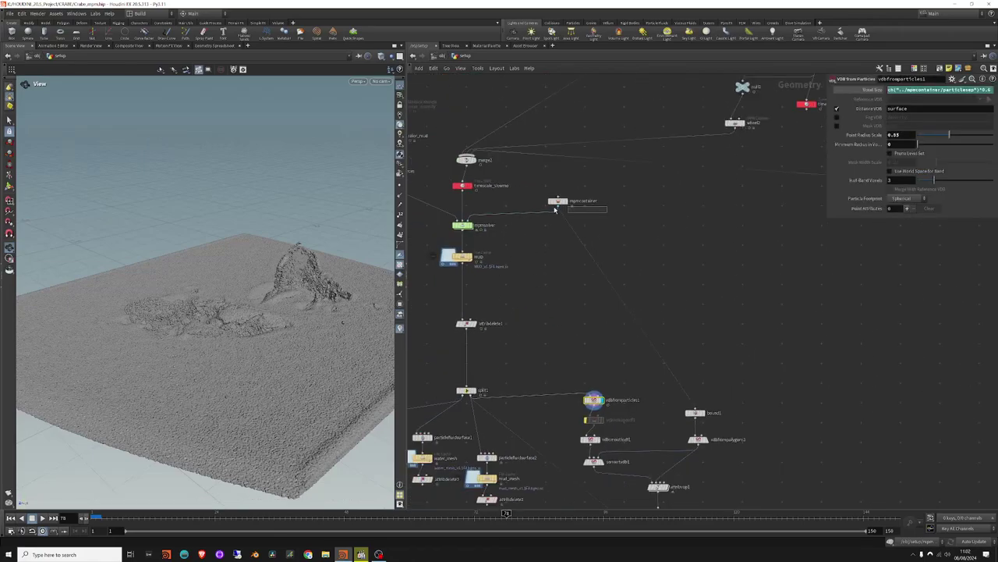
{"action": "left_click", "coordinate": [557, 202]}
{"action": "left_click", "coordinate": [593, 400]}
{"action": "left_click", "coordinate": [868, 93]}
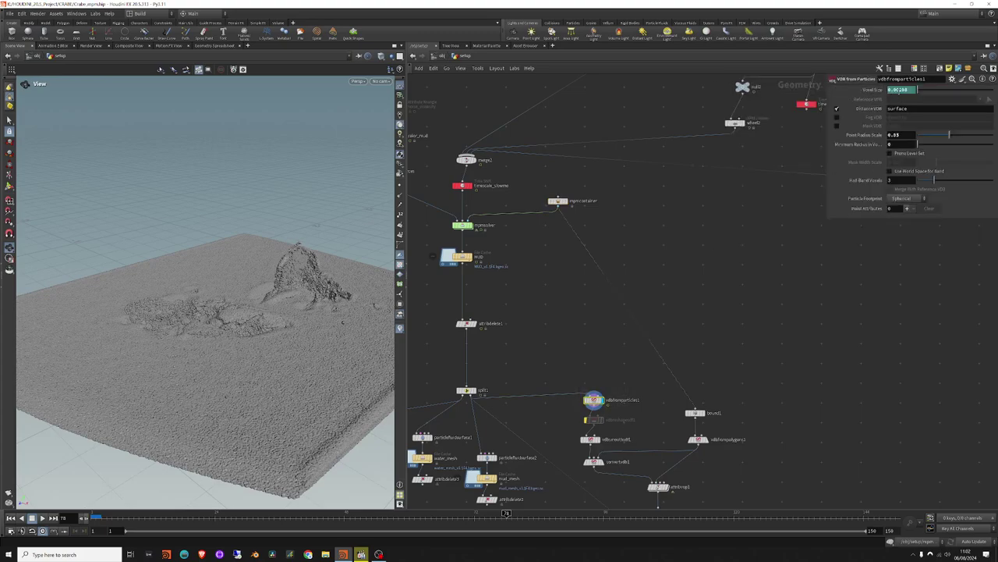
{"action": "left_click", "coordinate": [867, 93]}
{"action": "left_click_drag", "start_coordinate": [828, 128], "coordinate": [640, 128]}
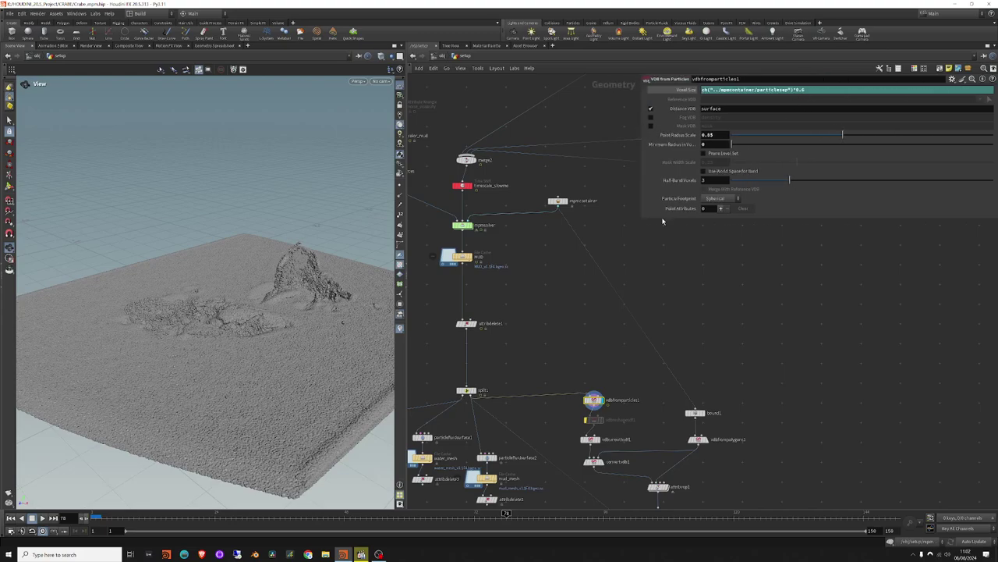
{"action": "left_click_drag", "start_coordinate": [641, 221], "coordinate": [709, 230]}
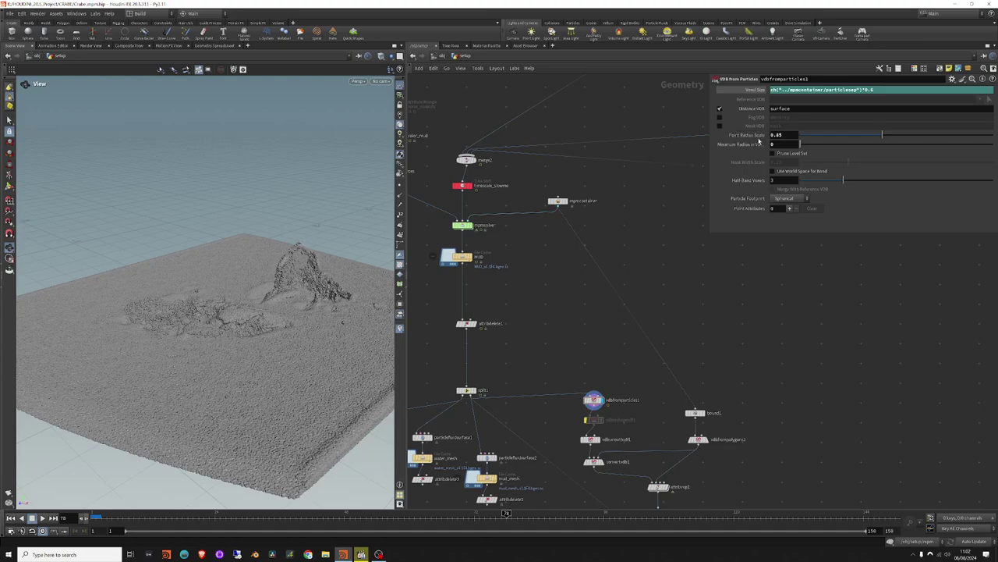
Display the smoothed vdbsmoothsdf1 surface, orbit around it, and bring up convertvdb1's settings.
{"action": "middle_click_drag", "start_coordinate": [600, 437], "coordinate": [572, 355]}
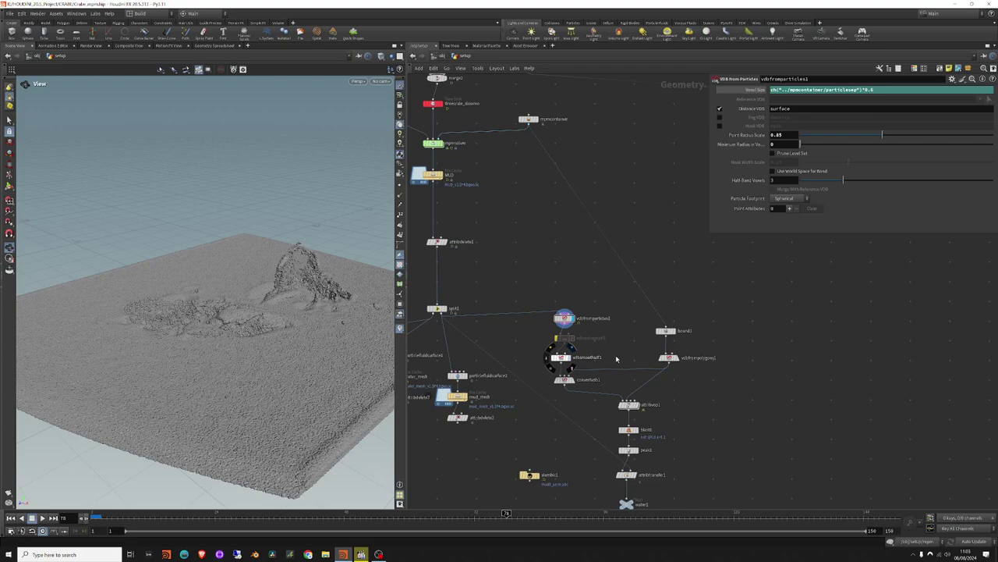
{"action": "left_click", "coordinate": [570, 357]}
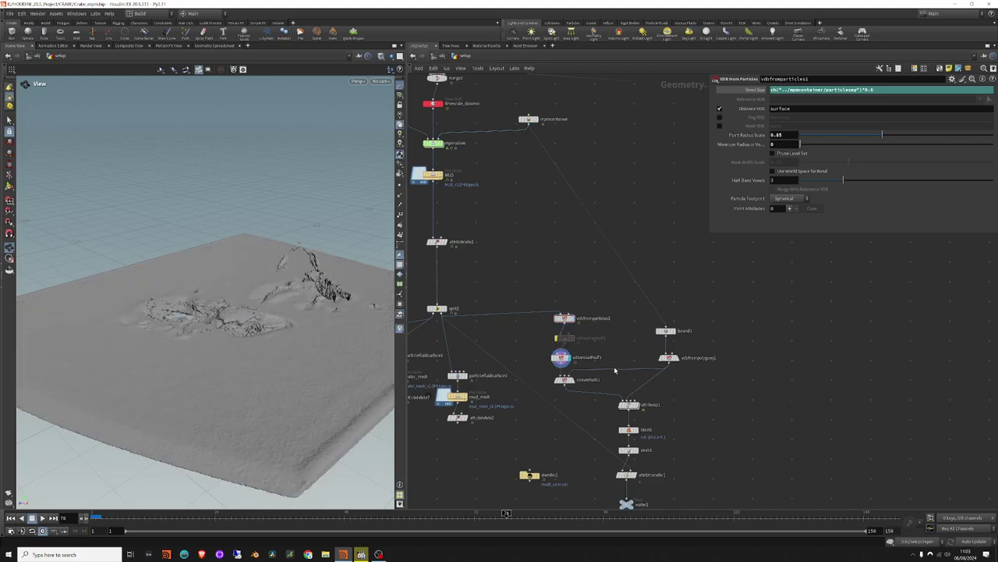
{"action": "left_click_drag", "start_coordinate": [333, 305], "coordinate": [234, 320]}
{"action": "scroll", "coordinate": [585, 363], "scroll_direction": "up", "scroll_amount": 3}
{"action": "scroll", "coordinate": [581, 359], "scroll_direction": "up", "scroll_amount": 2}
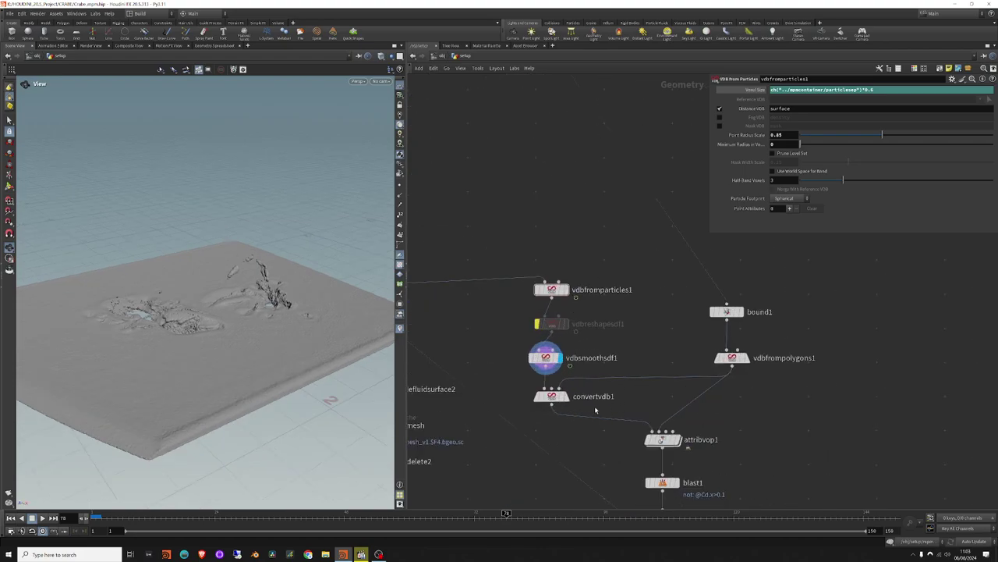
{"action": "left_click", "coordinate": [563, 393]}
Set the display flag on convertvdb1 to show the polygon mud mesh's edge.
{"action": "left_click", "coordinate": [568, 395]}
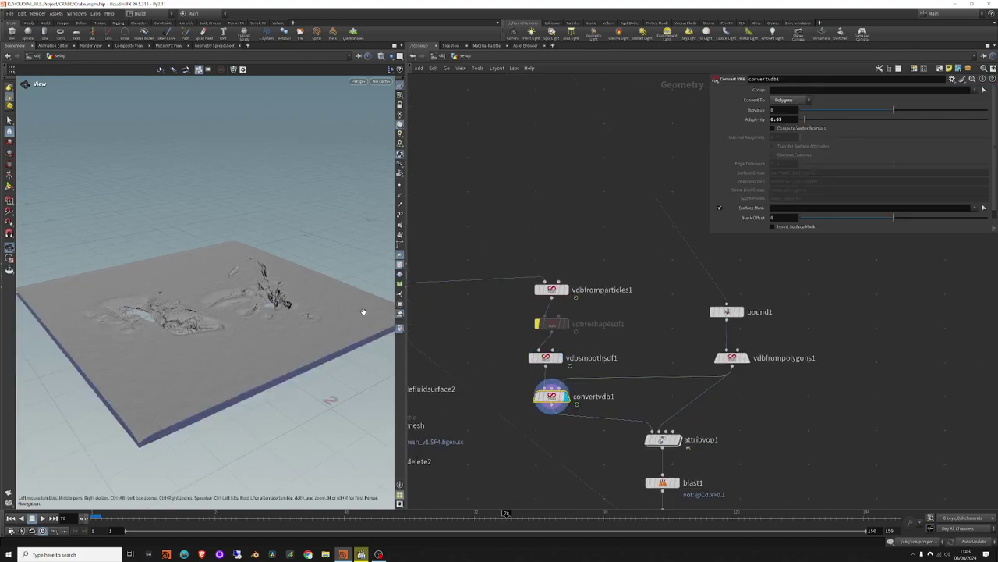
{"action": "scroll", "coordinate": [231, 288], "scroll_direction": "up", "scroll_amount": 4}
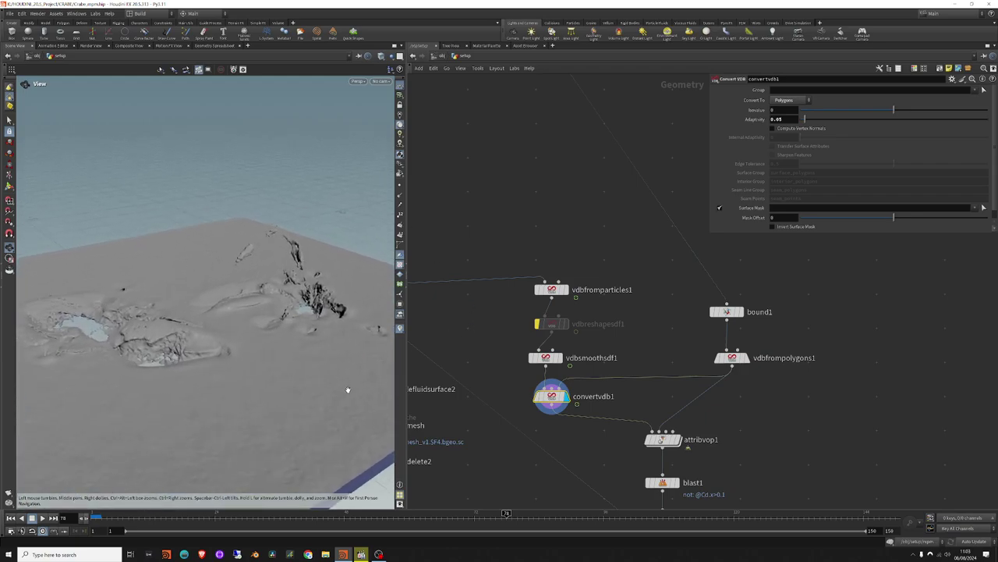
{"action": "left_click_drag", "start_coordinate": [226, 353], "coordinate": [183, 351]}
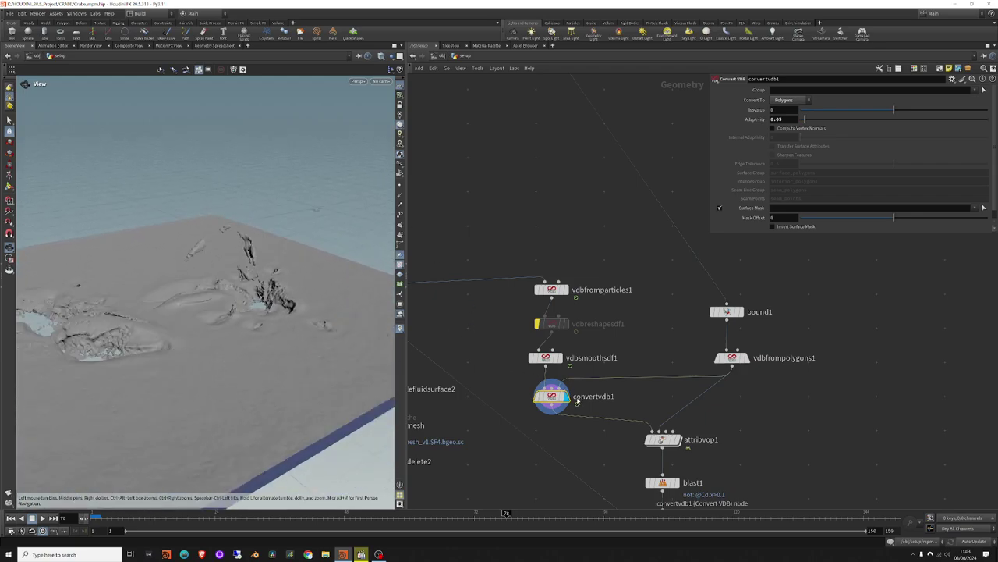
Delete the vdbfrompolygons1 surface-mask wire into convertvdb1 and inspect the slab from below and above.
{"action": "left_click", "coordinate": [624, 378]}
{"action": "key", "text": "Delete"}
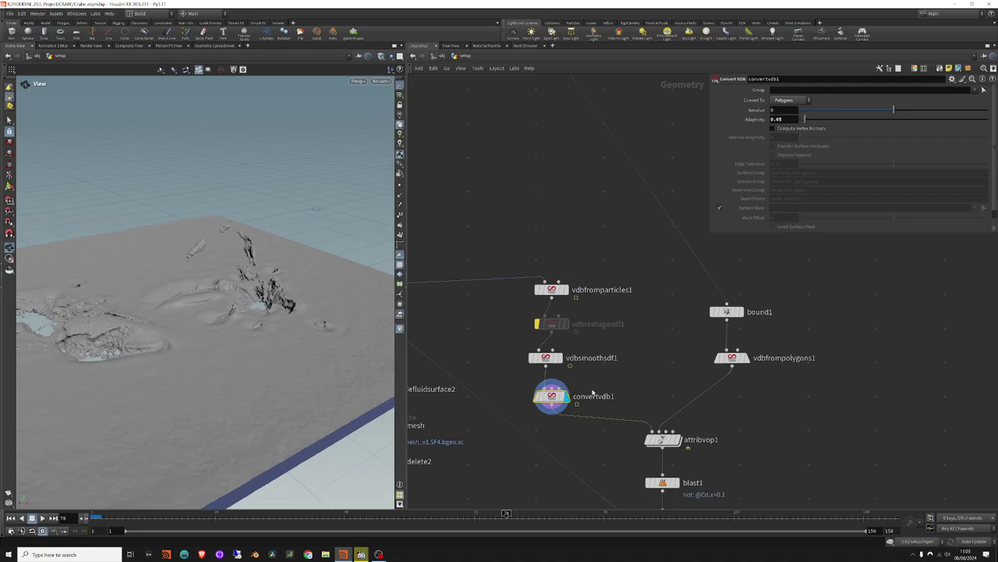
{"action": "mouse_move", "coordinate": [363, 357]}
{"action": "left_mouse_down"}
{"action": "mouse_move", "coordinate": [201, 330]}
{"action": "mouse_move", "coordinate": [254, 246]}
{"action": "mouse_move", "coordinate": [283, 267]}
{"action": "mouse_move", "coordinate": [229, 285]}
{"action": "mouse_move", "coordinate": [245, 296]}
{"action": "mouse_move", "coordinate": [265, 300]}
{"action": "mouse_move", "coordinate": [330, 261]}
{"action": "mouse_move", "coordinate": [346, 263]}
{"action": "mouse_move", "coordinate": [278, 304]}
{"action": "mouse_move", "coordinate": [238, 308]}
{"action": "mouse_move", "coordinate": [292, 310]}
{"action": "mouse_move", "coordinate": [247, 314]}
{"action": "mouse_move", "coordinate": [281, 310]}
{"action": "left_mouse_up"}
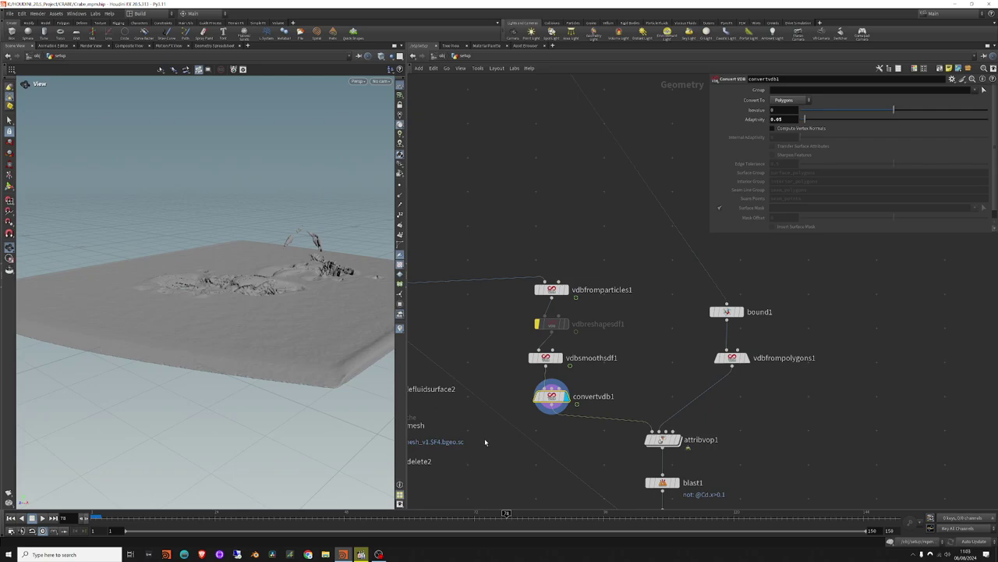
{"action": "mouse_move", "coordinate": [271, 356]}
{"action": "left_mouse_down"}
{"action": "mouse_move", "coordinate": [312, 336]}
{"action": "mouse_move", "coordinate": [201, 341]}
{"action": "mouse_move", "coordinate": [469, 324]}
{"action": "left_mouse_up"}
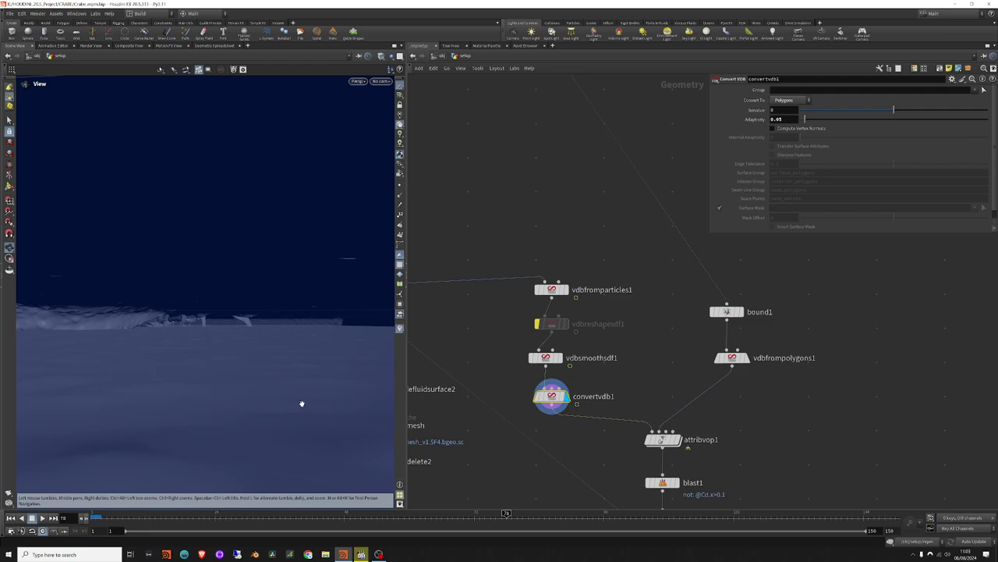
{"action": "mouse_move", "coordinate": [305, 324]}
{"action": "left_mouse_down"}
{"action": "mouse_move", "coordinate": [138, 368]}
{"action": "mouse_move", "coordinate": [223, 363]}
{"action": "mouse_move", "coordinate": [212, 351]}
{"action": "mouse_move", "coordinate": [15, 392]}
{"action": "mouse_move", "coordinate": [207, 419]}
{"action": "mouse_move", "coordinate": [241, 455]}
{"action": "mouse_move", "coordinate": [216, 408]}
{"action": "mouse_move", "coordinate": [223, 353]}
{"action": "left_mouse_up"}
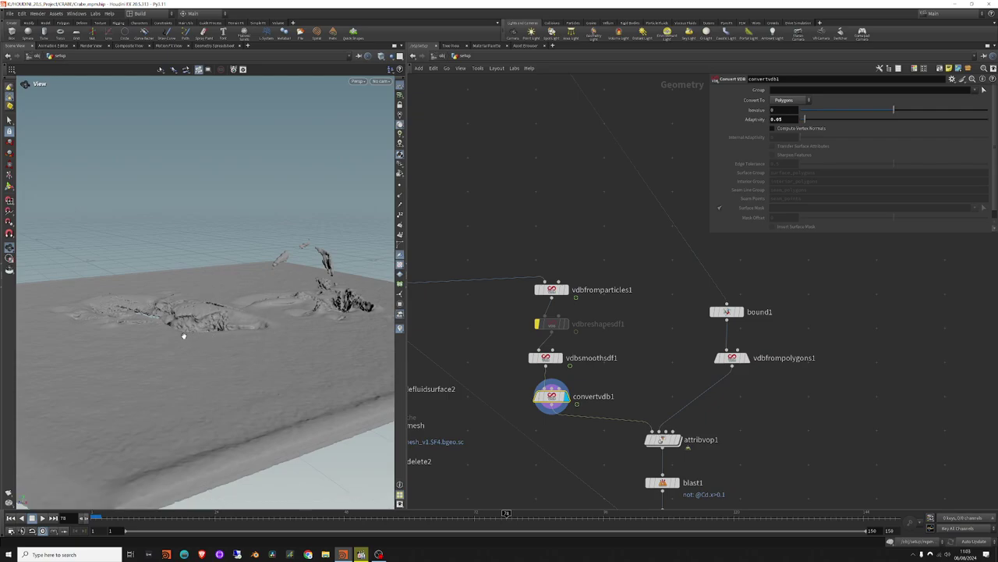
Display bound1, review its padding settings, and orbit around the bounding box.
{"action": "left_click", "coordinate": [746, 305]}
{"action": "scroll", "coordinate": [195, 296], "scroll_direction": "down", "scroll_amount": 5}
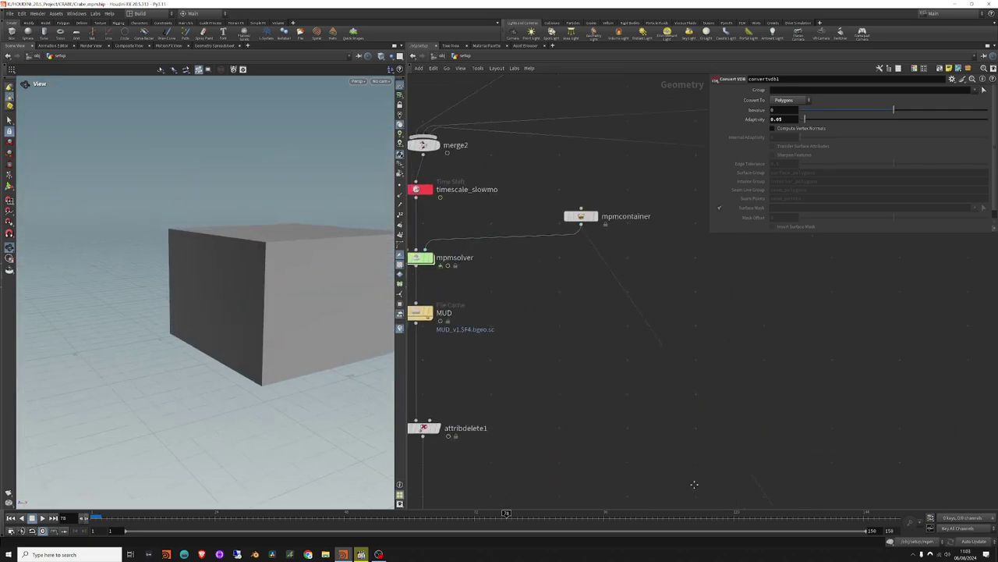
{"action": "middle_click_drag", "start_coordinate": [499, 195], "coordinate": [606, 245]}
{"action": "middle_click_drag", "start_coordinate": [670, 145], "coordinate": [536, 181]}
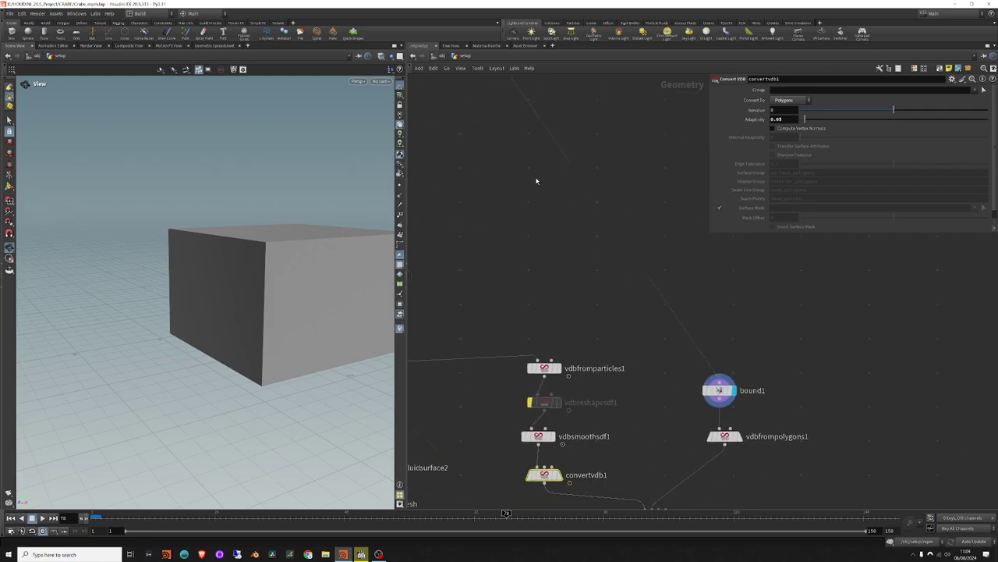
{"action": "left_click", "coordinate": [719, 390]}
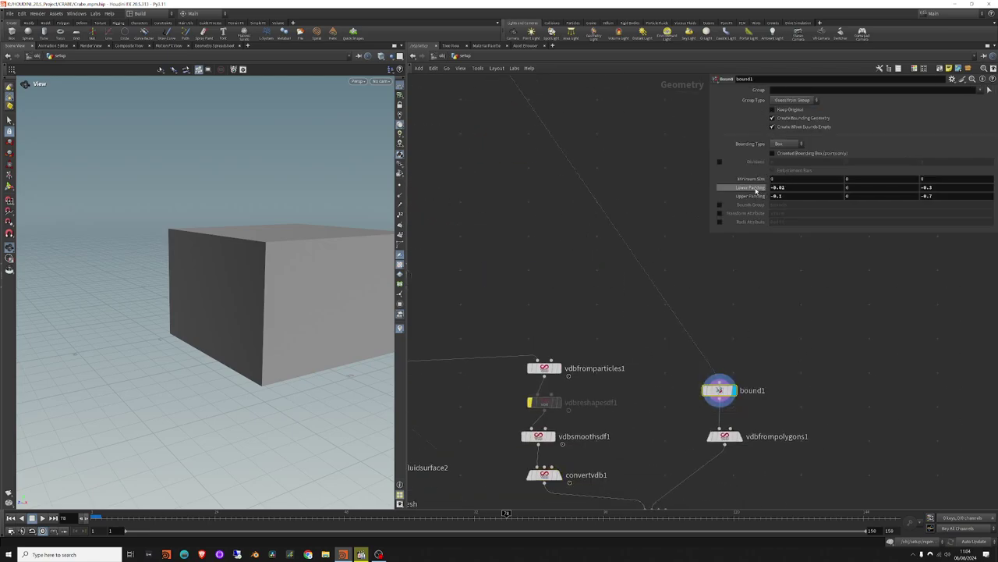
{"action": "middle_click_drag", "start_coordinate": [463, 249], "coordinate": [485, 325]}
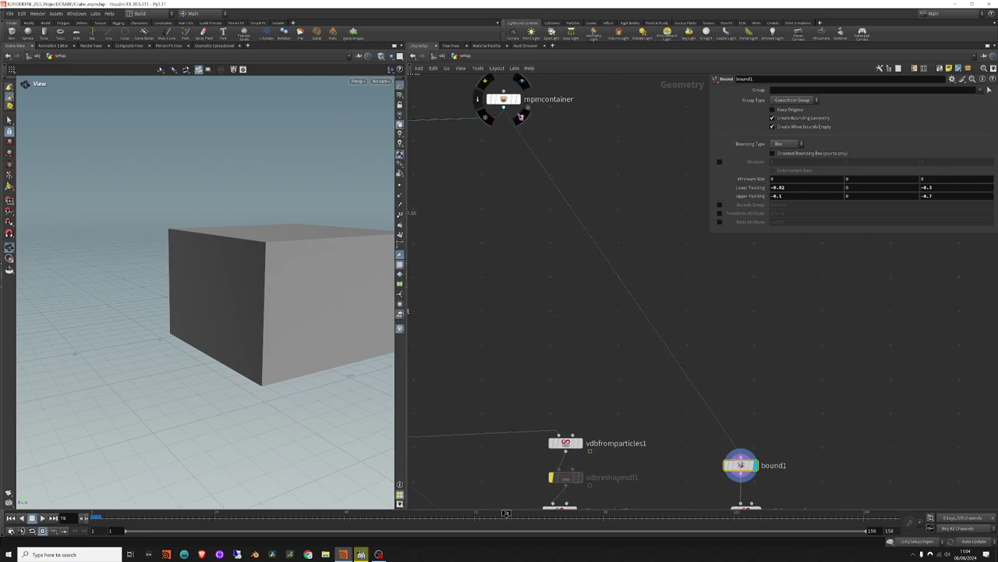
{"action": "left_click_drag", "start_coordinate": [293, 255], "coordinate": [92, 220], "text": "alt"}
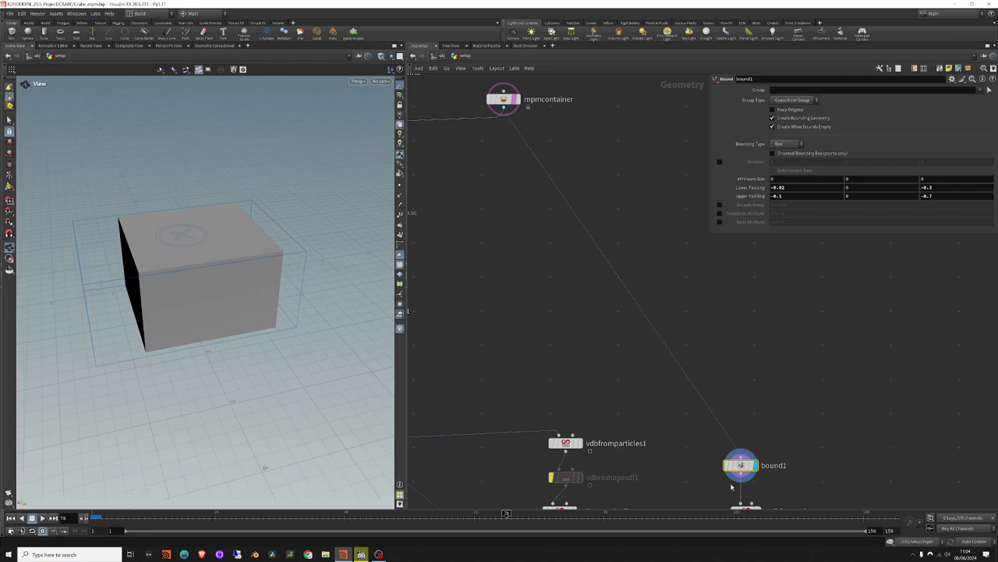
Display the vdbfrompolygons1 ground slab, bring up attribvop1's settings, then show convertvdb1 again.
{"action": "middle_click_drag", "start_coordinate": [597, 390], "coordinate": [552, 291]}
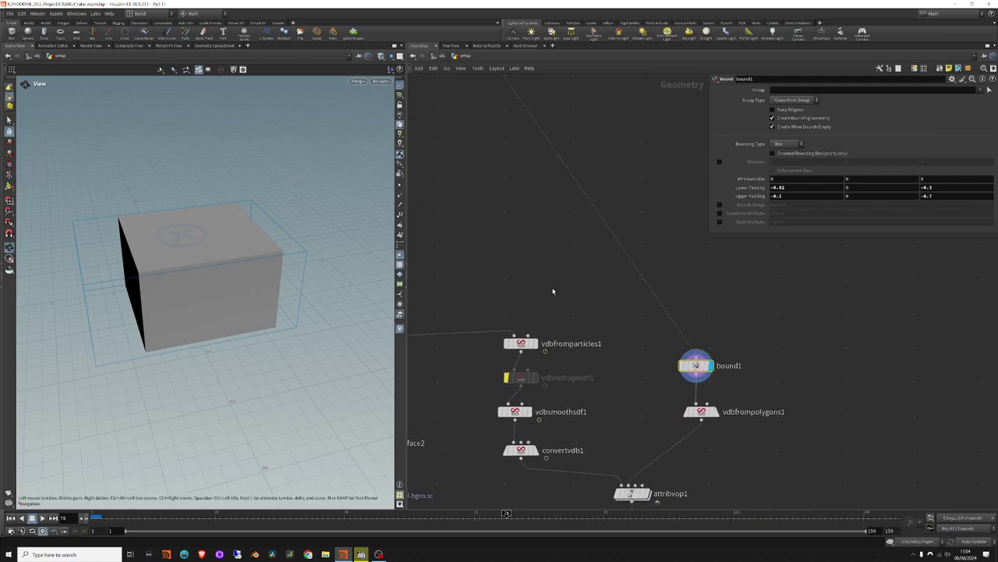
{"action": "left_click", "coordinate": [714, 411]}
{"action": "middle_click_drag", "start_coordinate": [617, 507], "coordinate": [625, 395]}
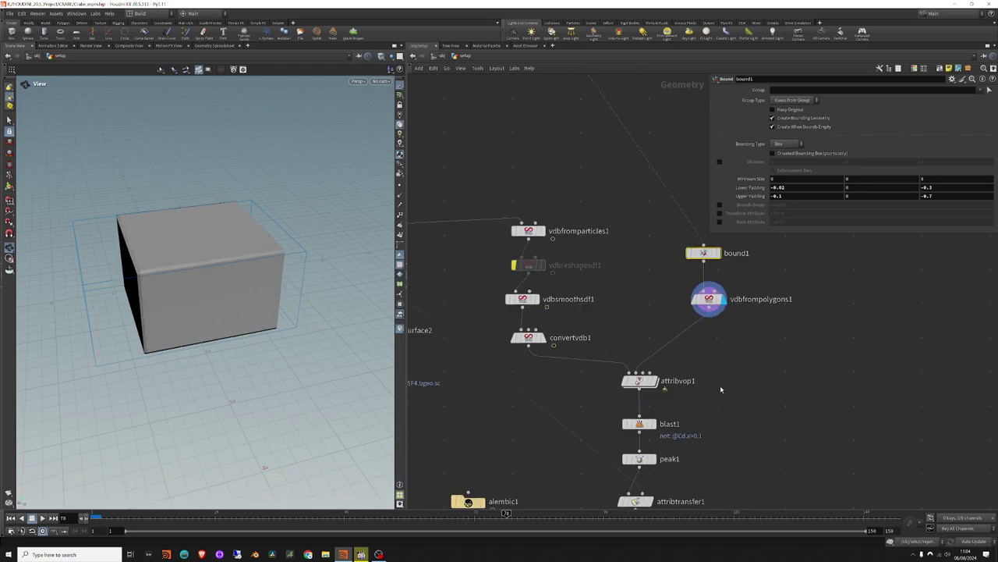
{"action": "left_click", "coordinate": [626, 383]}
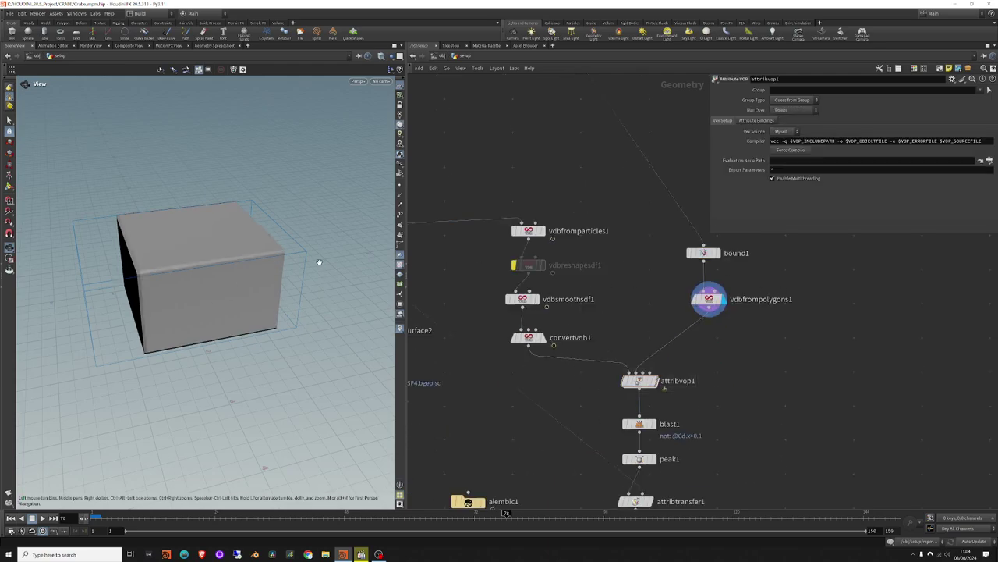
{"action": "left_click", "coordinate": [550, 319]}
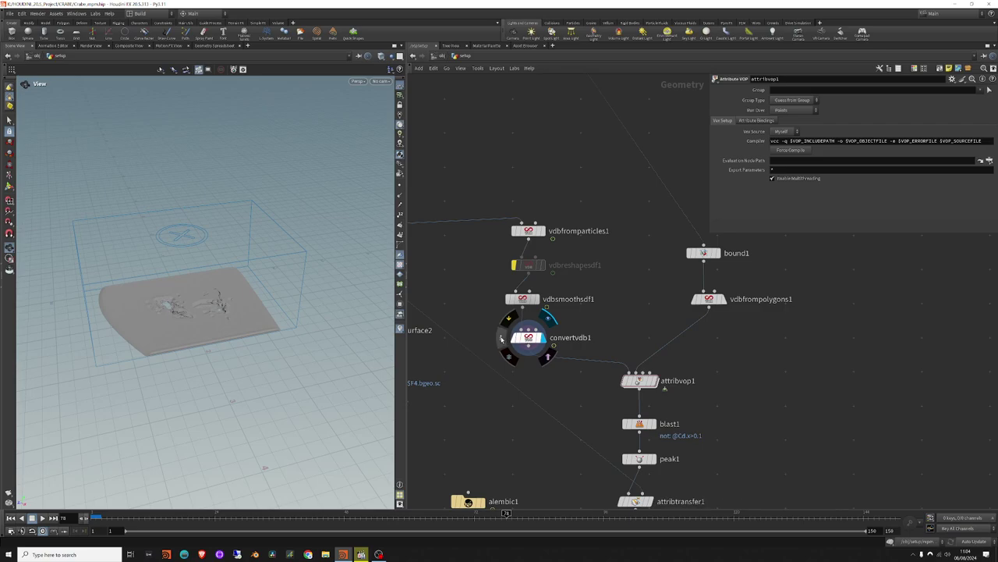
Wire vdbfrompolygons1 into convertvdb1's second input as the surface mask.
{"action": "left_click", "coordinate": [528, 339]}
{"action": "scroll", "coordinate": [234, 319], "scroll_direction": "up", "scroll_amount": 2}
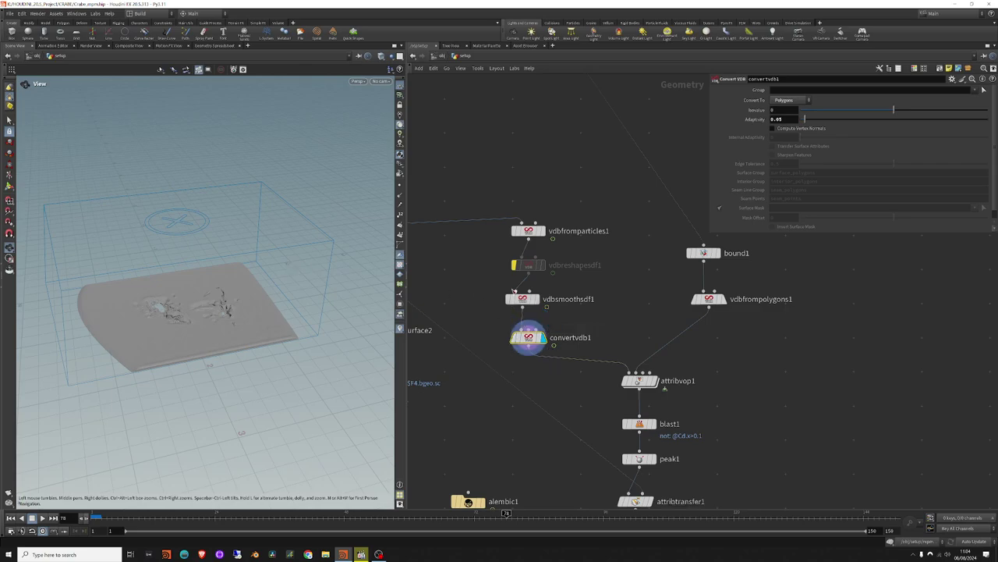
{"action": "left_click_drag", "start_coordinate": [548, 316], "coordinate": [709, 300]}
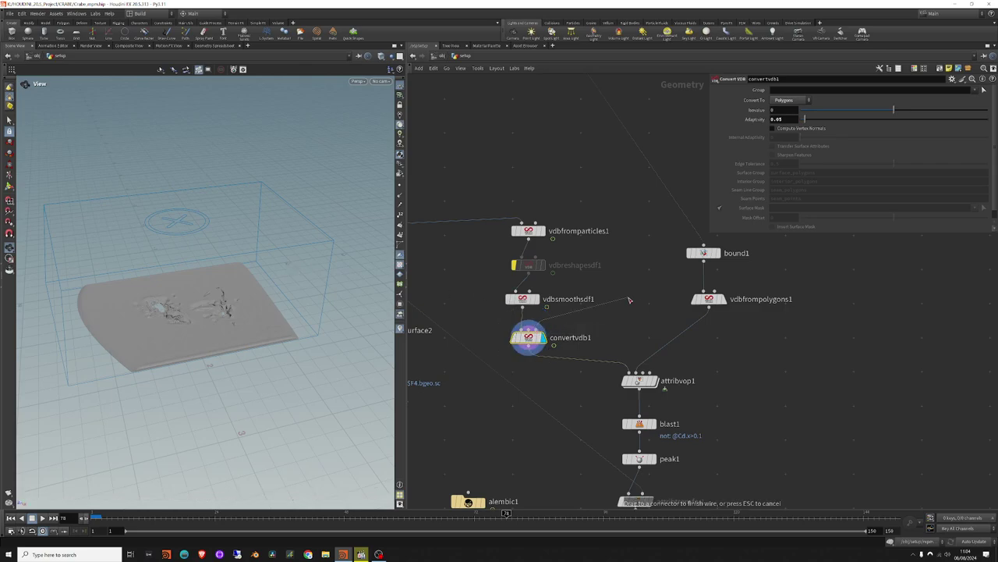
{"action": "mouse_move", "coordinate": [209, 315]}
{"action": "left_mouse_down"}
{"action": "mouse_move", "coordinate": [227, 284]}
{"action": "mouse_move", "coordinate": [264, 261]}
{"action": "left_mouse_up"}
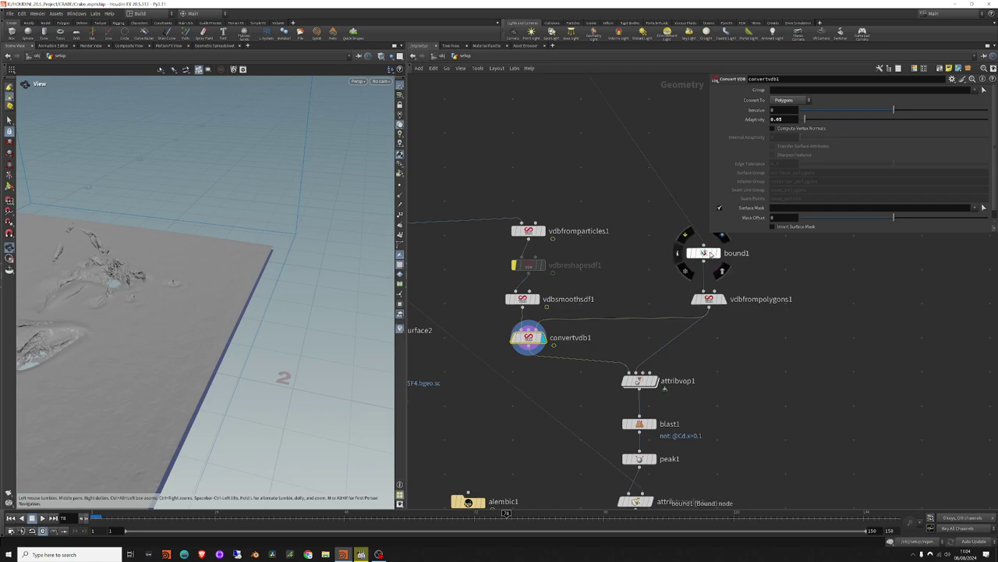
Template bound1 as a reference outline and orbit edge-on and overhead to check the slab.
{"action": "left_click", "coordinate": [723, 275]}
{"action": "scroll", "coordinate": [198, 287], "scroll_direction": "down", "scroll_amount": 5}
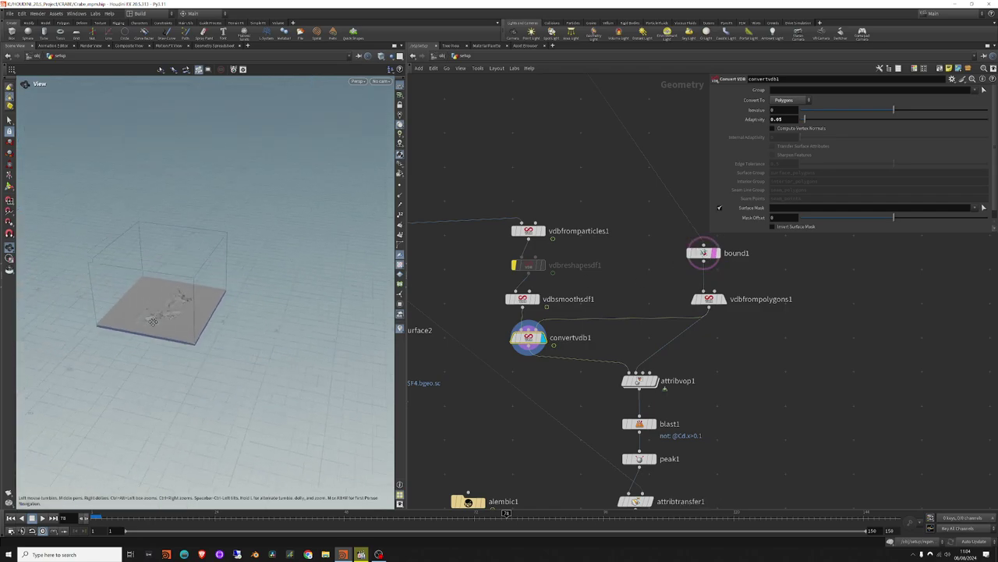
{"action": "scroll", "coordinate": [288, 253], "scroll_direction": "up", "scroll_amount": 6}
{"action": "mouse_move", "coordinate": [198, 286]}
{"action": "left_mouse_down"}
{"action": "mouse_move", "coordinate": [288, 253]}
{"action": "mouse_move", "coordinate": [248, 309]}
{"action": "left_mouse_up"}
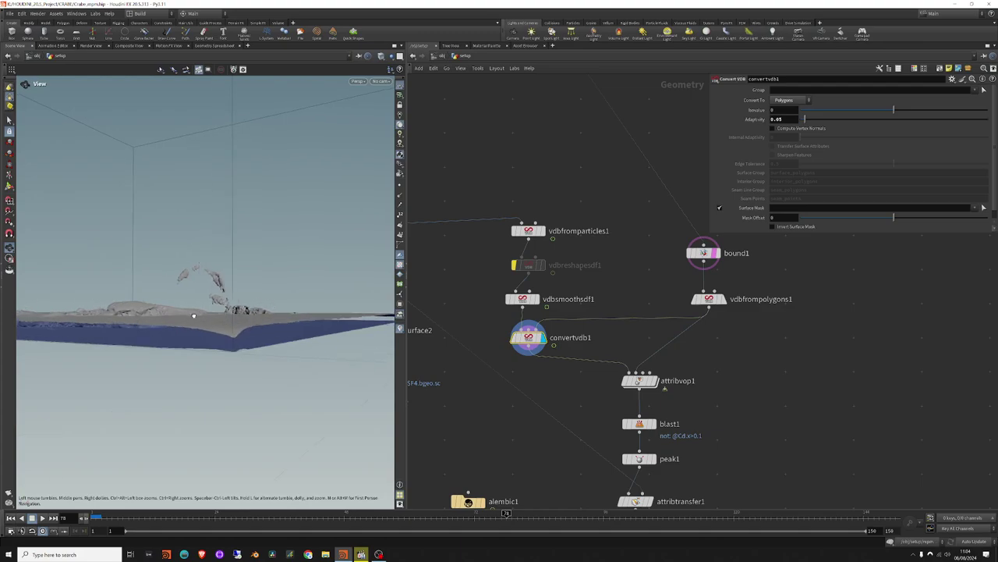
{"action": "scroll", "coordinate": [194, 315], "scroll_direction": "down", "scroll_amount": 3}
{"action": "left_click_drag", "start_coordinate": [194, 315], "coordinate": [49, 330]}
{"action": "scroll", "coordinate": [122, 330], "scroll_direction": "down", "scroll_amount": 4}
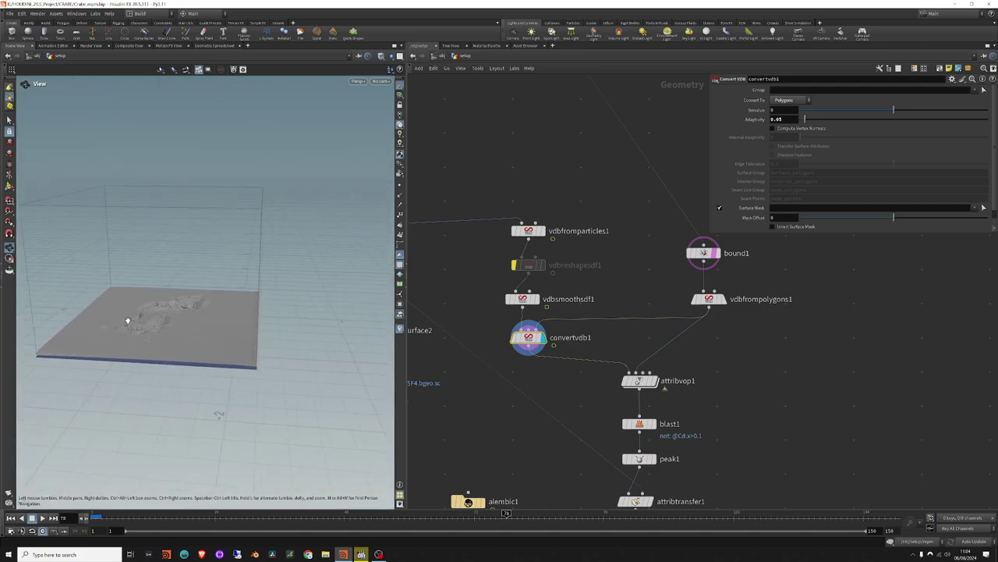
{"action": "scroll", "coordinate": [127, 320], "scroll_direction": "up", "scroll_amount": 2}
{"action": "left_click_drag", "start_coordinate": [128, 321], "coordinate": [205, 350]}
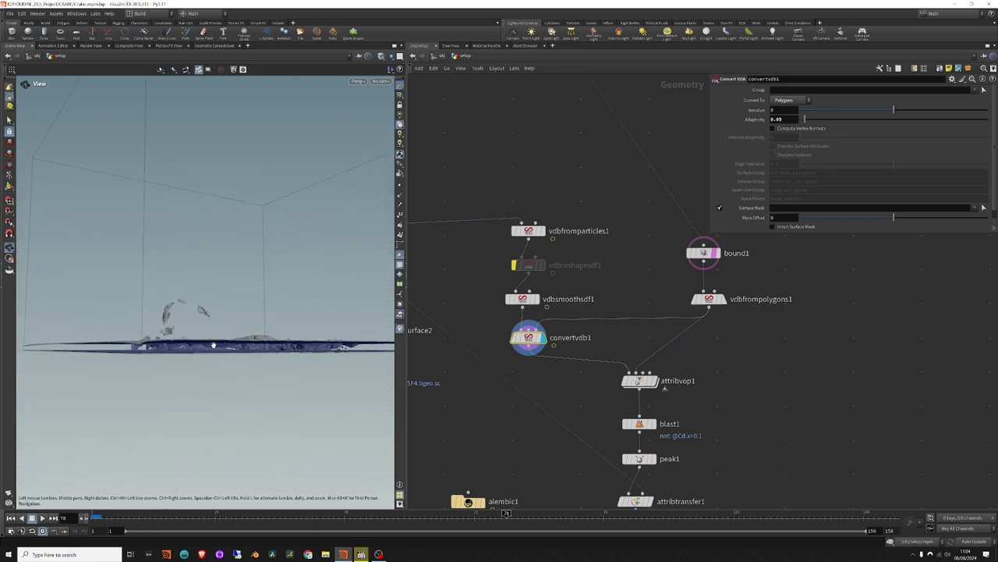
{"action": "mouse_move", "coordinate": [208, 344]}
{"action": "left_mouse_down"}
{"action": "mouse_move", "coordinate": [227, 350]}
{"action": "mouse_move", "coordinate": [196, 350]}
{"action": "mouse_move", "coordinate": [215, 368]}
{"action": "left_mouse_up"}
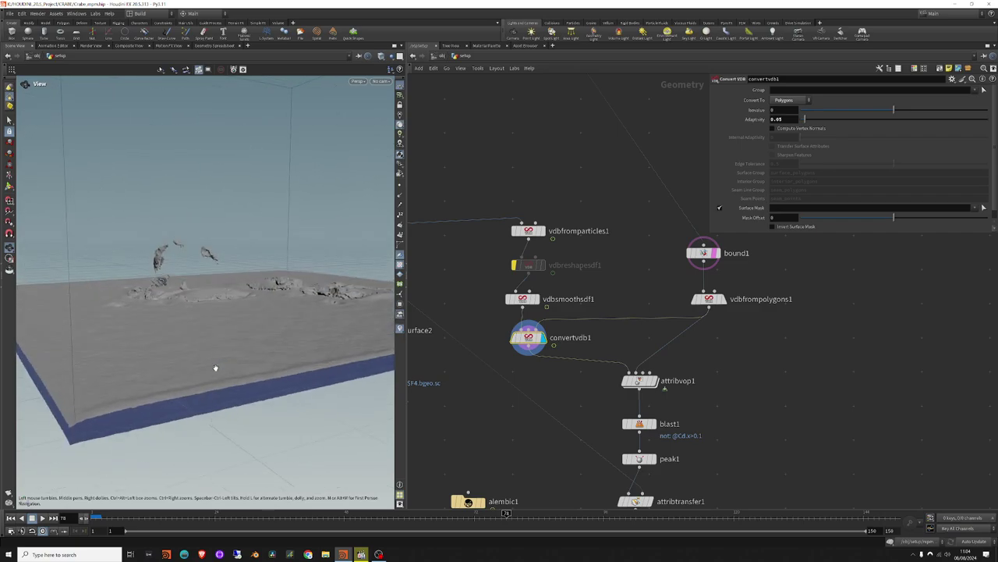
Inside attribvop1, move compare1 further right of volumesamplefile1, then return to the setup level.
{"action": "double_click", "coordinate": [640, 380]}
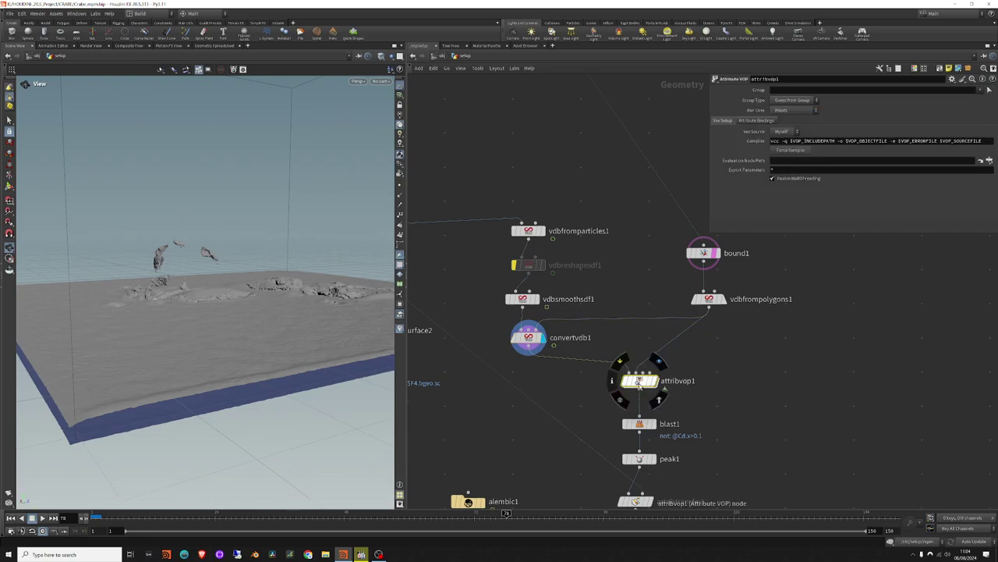
{"action": "left_click_drag", "start_coordinate": [595, 341], "coordinate": [650, 341]}
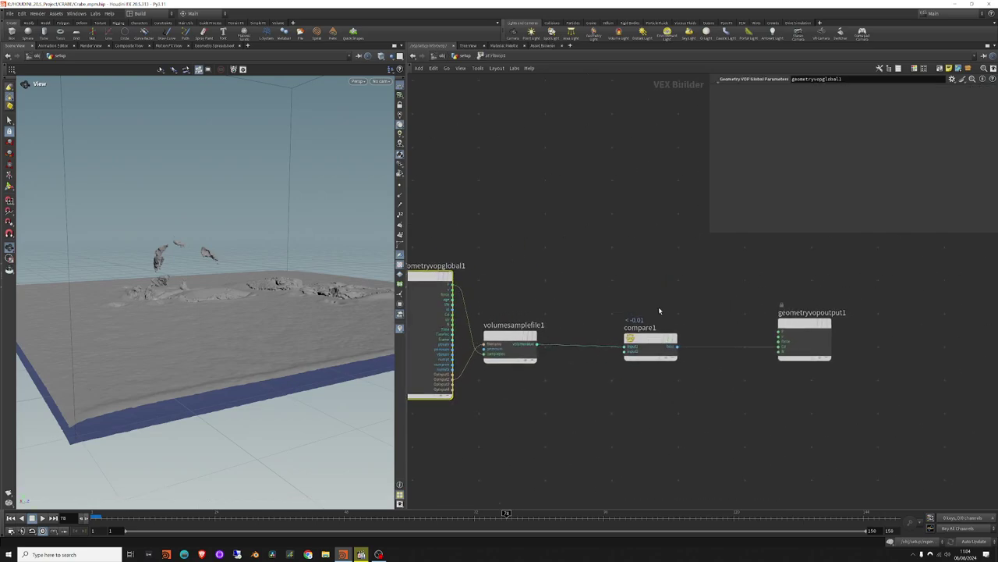
{"action": "left_click", "coordinate": [470, 58]}
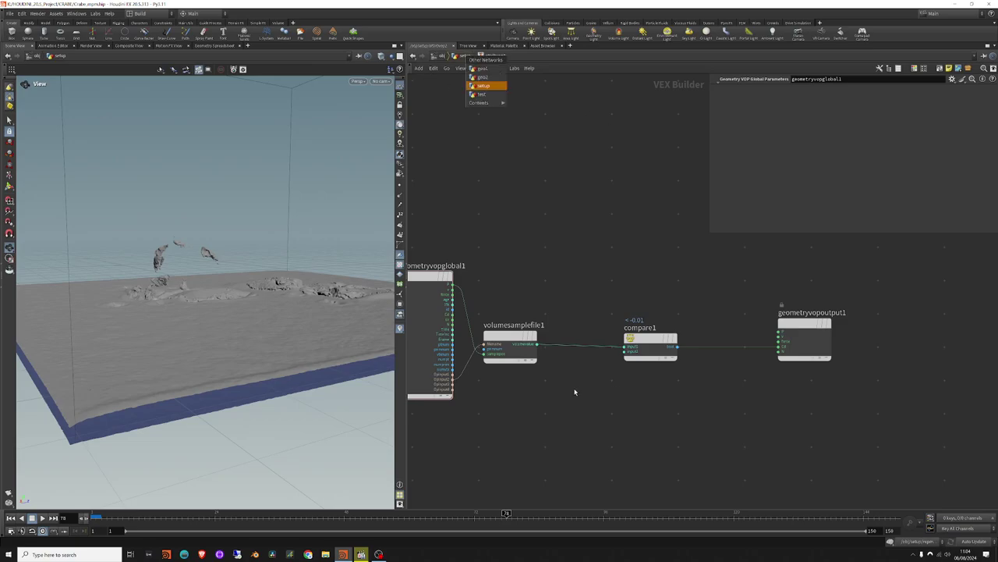
{"action": "left_click", "coordinate": [464, 59]}
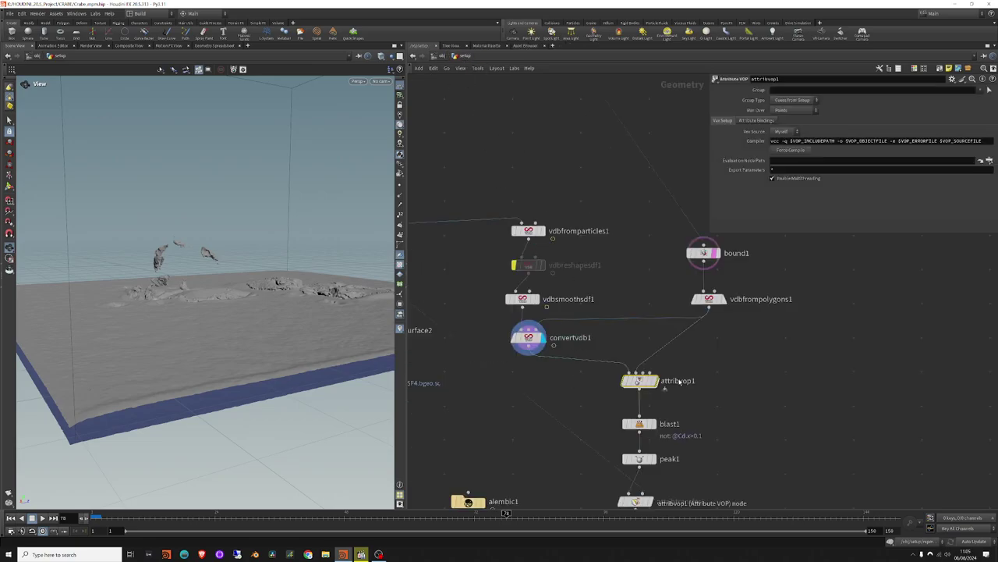
Re-enter attribvop1, shift geometryvopglobal1 further left, and go back up to the geometry network.
{"action": "double_click", "coordinate": [640, 380]}
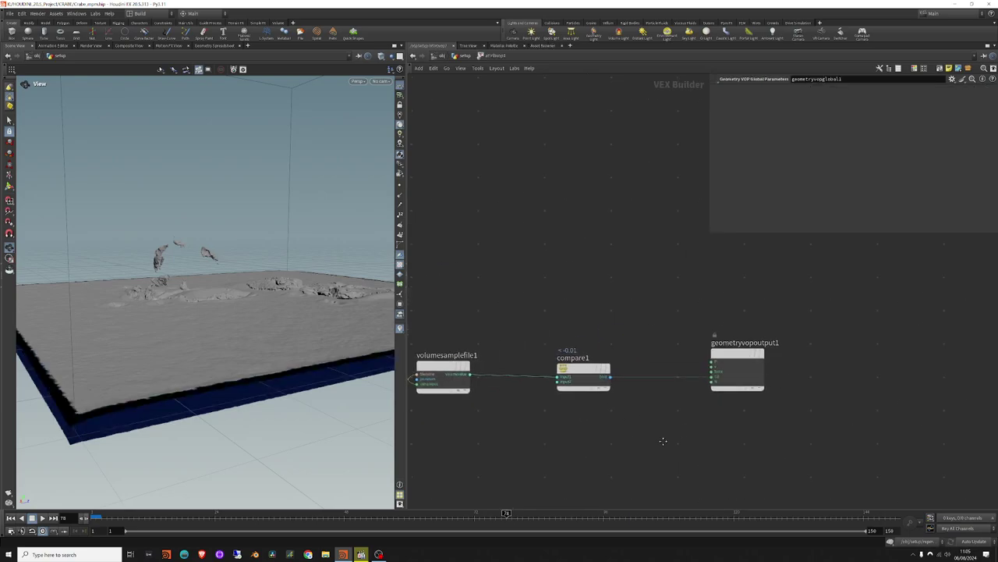
{"action": "left_click_drag", "start_coordinate": [617, 322], "coordinate": [580, 423]}
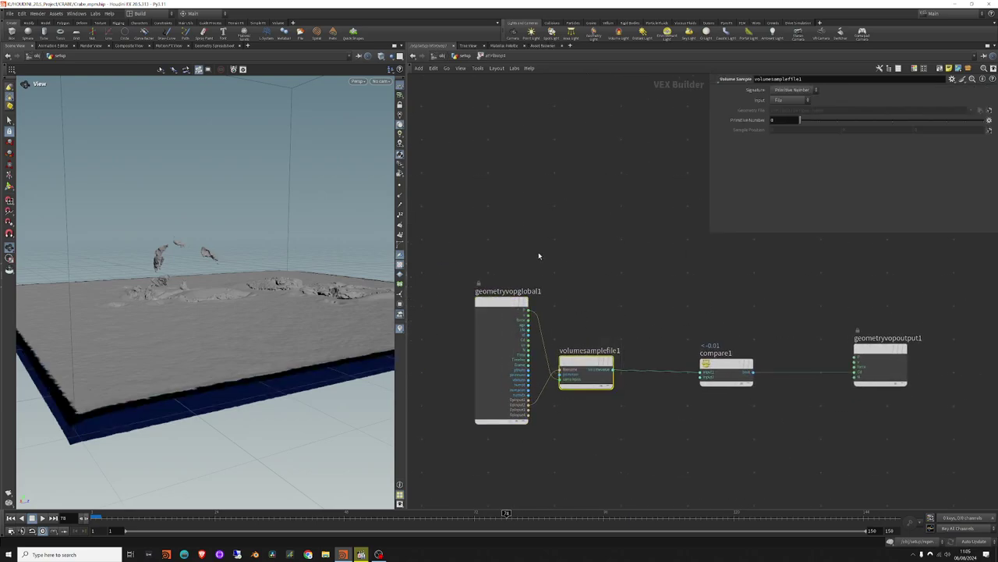
{"action": "left_click_drag", "start_coordinate": [503, 303], "coordinate": [474, 307]}
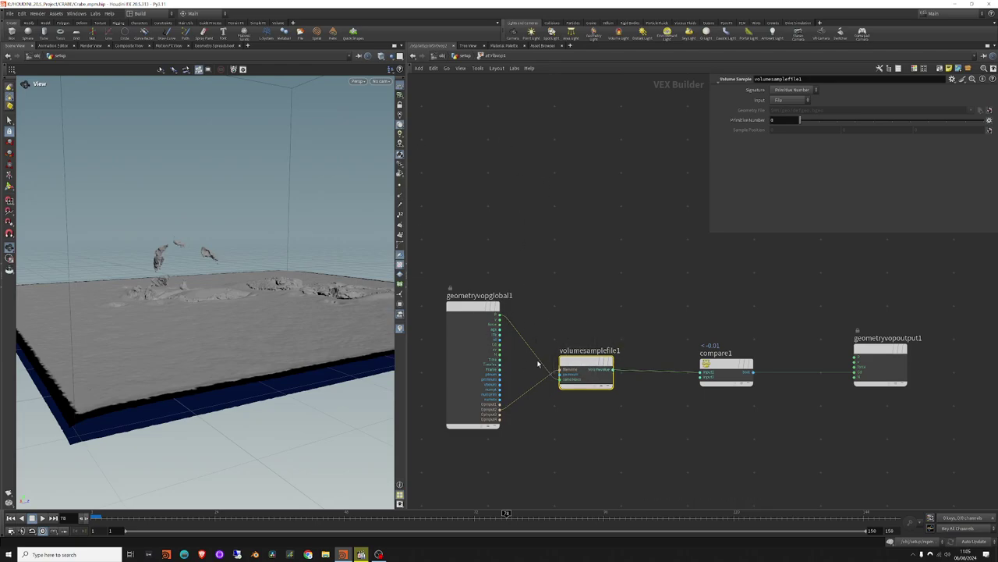
{"action": "left_click", "coordinate": [467, 56]}
Display the vdbfrompolygons1 output and zoom out to see the whole box.
{"action": "middle_click_drag", "start_coordinate": [732, 346], "coordinate": [627, 347]}
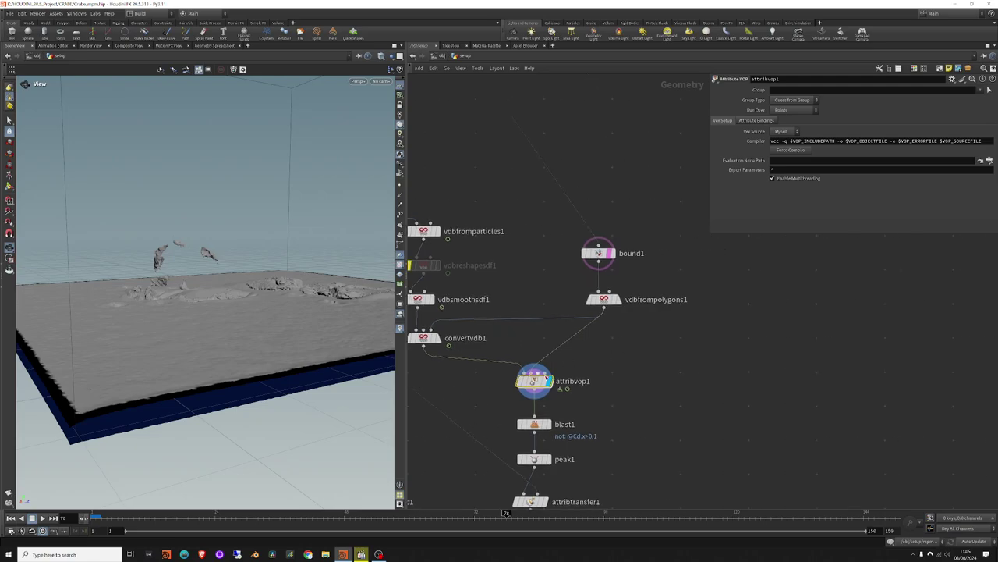
{"action": "left_click", "coordinate": [627, 286]}
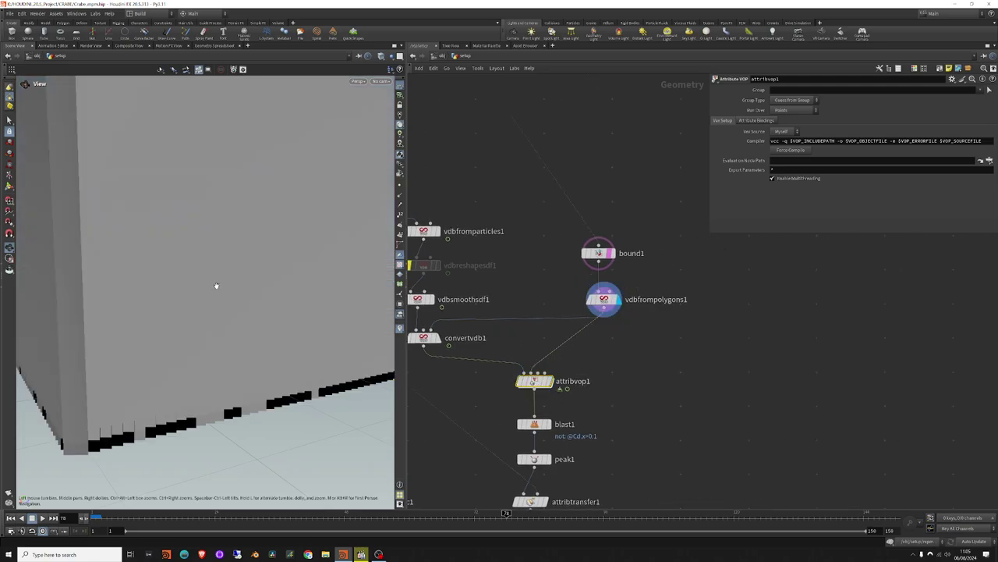
{"action": "right_click_drag", "start_coordinate": [216, 285], "coordinate": [85, 285]}
{"action": "mouse_move", "coordinate": [85, 286]}
{"action": "left_mouse_down"}
{"action": "mouse_move", "coordinate": [219, 325]}
{"action": "mouse_move", "coordinate": [223, 268]}
{"action": "left_mouse_up"}
{"action": "right_click_drag", "start_coordinate": [223, 268], "coordinate": [234, 290]}
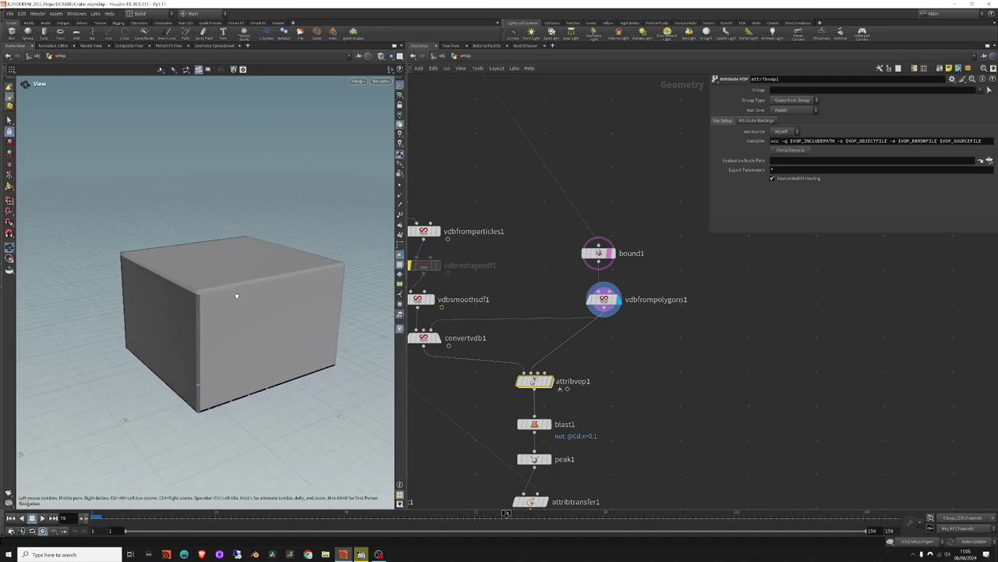
Display bound1 in wireframe and orbit around the box's corner and floor.
{"action": "left_click", "coordinate": [616, 255]}
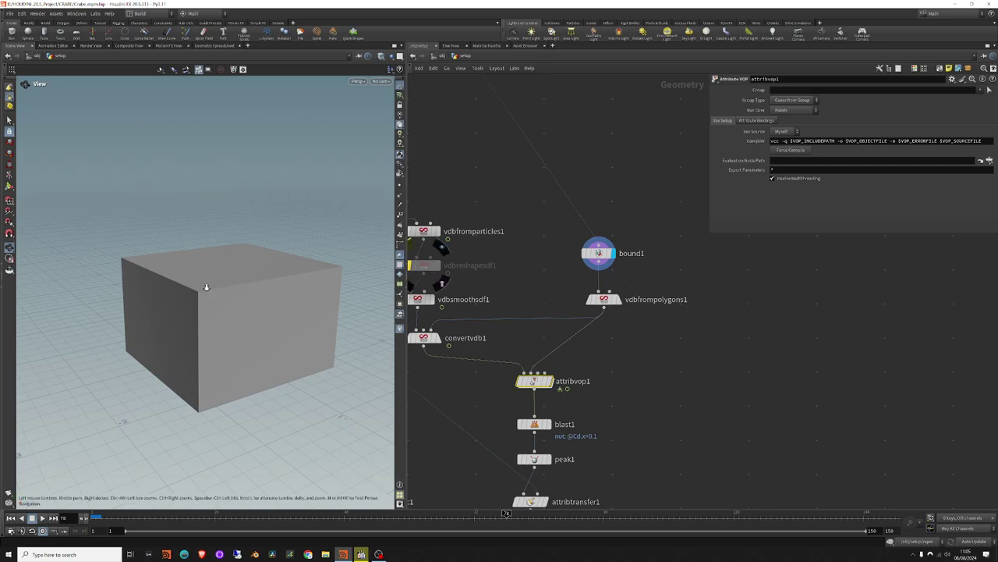
{"action": "right_click_drag", "start_coordinate": [205, 285], "coordinate": [264, 275]}
{"action": "key", "text": "w"}
{"action": "mouse_move", "coordinate": [260, 281]}
{"action": "left_mouse_down"}
{"action": "mouse_move", "coordinate": [223, 249]}
{"action": "mouse_move", "coordinate": [190, 259]}
{"action": "mouse_move", "coordinate": [190, 266]}
{"action": "mouse_move", "coordinate": [227, 272]}
{"action": "left_mouse_up"}
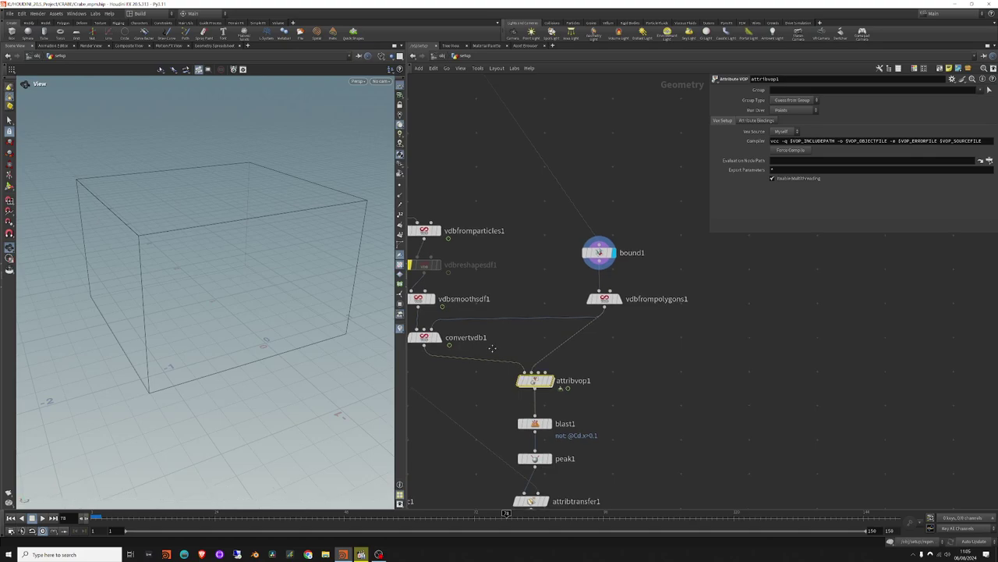
{"action": "middle_click_drag", "start_coordinate": [423, 335], "coordinate": [457, 323]}
{"action": "mouse_move", "coordinate": [204, 303]}
{"action": "left_mouse_down"}
{"action": "mouse_move", "coordinate": [179, 296]}
{"action": "mouse_move", "coordinate": [261, 310]}
{"action": "mouse_move", "coordinate": [225, 317]}
{"action": "mouse_move", "coordinate": [289, 287]}
{"action": "mouse_move", "coordinate": [196, 348]}
{"action": "left_mouse_up"}
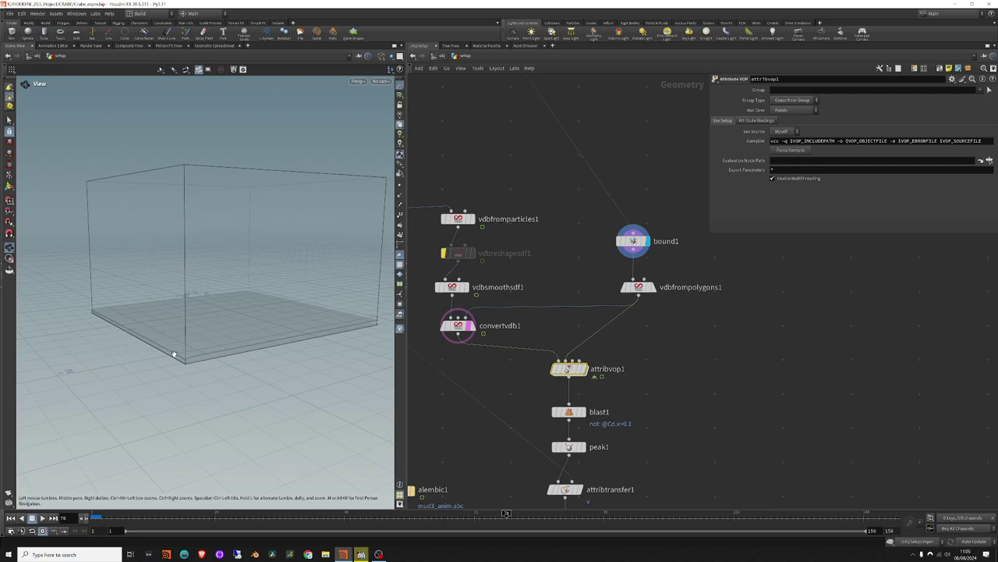
{"action": "scroll", "coordinate": [173, 355], "scroll_direction": "up", "scroll_amount": 5}
{"action": "left_click_drag", "start_coordinate": [245, 370], "coordinate": [206, 368]}
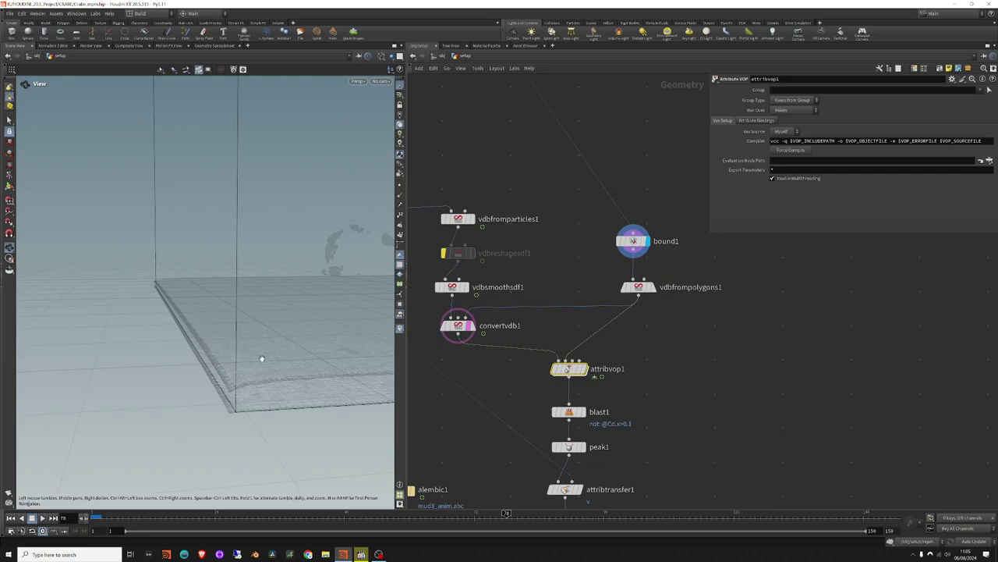
{"action": "mouse_move", "coordinate": [245, 379]}
{"action": "left_mouse_down"}
{"action": "mouse_move", "coordinate": [294, 350]}
{"action": "mouse_move", "coordinate": [192, 336]}
{"action": "mouse_move", "coordinate": [249, 344]}
{"action": "mouse_move", "coordinate": [289, 327]}
{"action": "mouse_move", "coordinate": [245, 348]}
{"action": "left_mouse_up"}
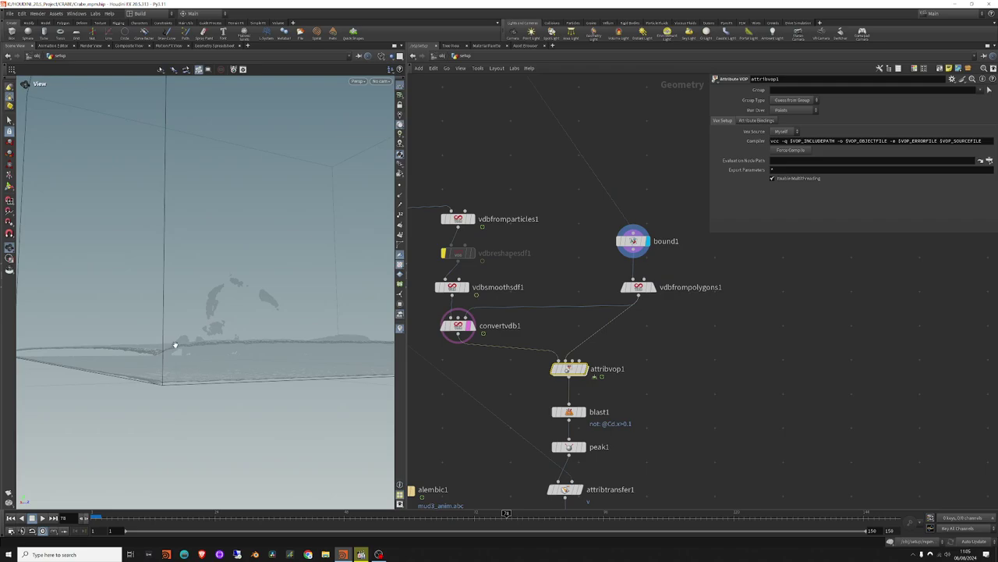
{"action": "left_click", "coordinate": [584, 368]}
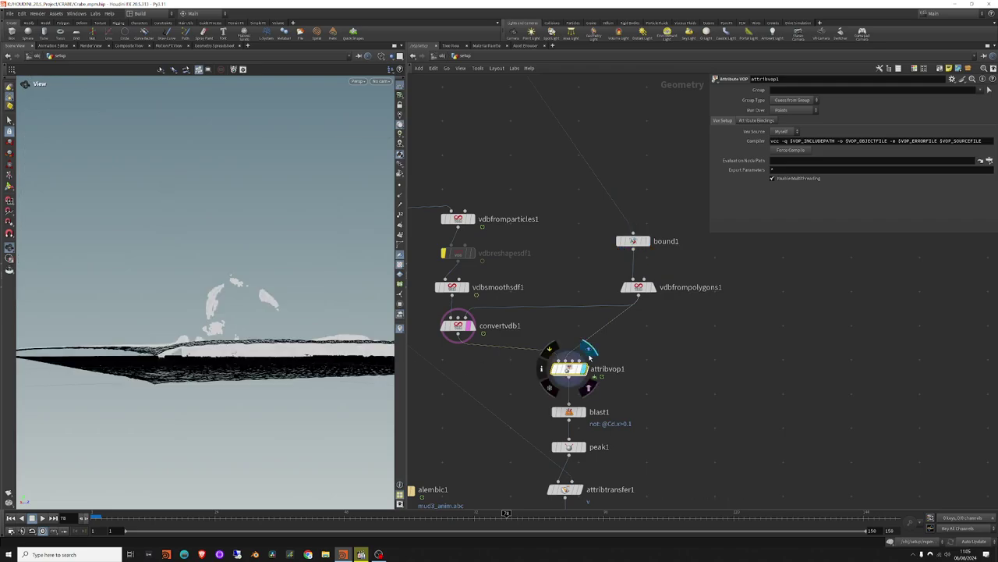
{"action": "double_click", "coordinate": [568, 369]}
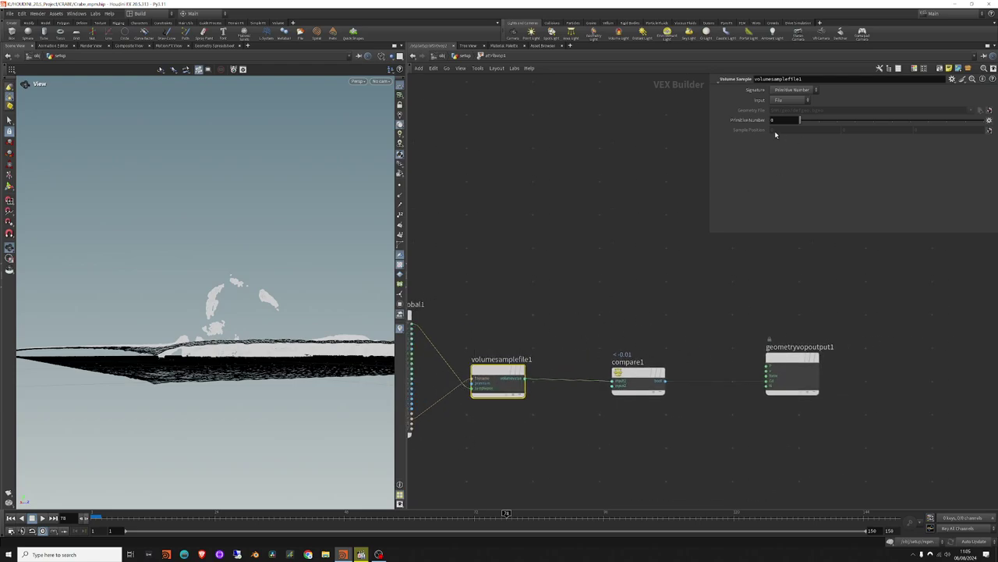
{"action": "left_click", "coordinate": [659, 374]}
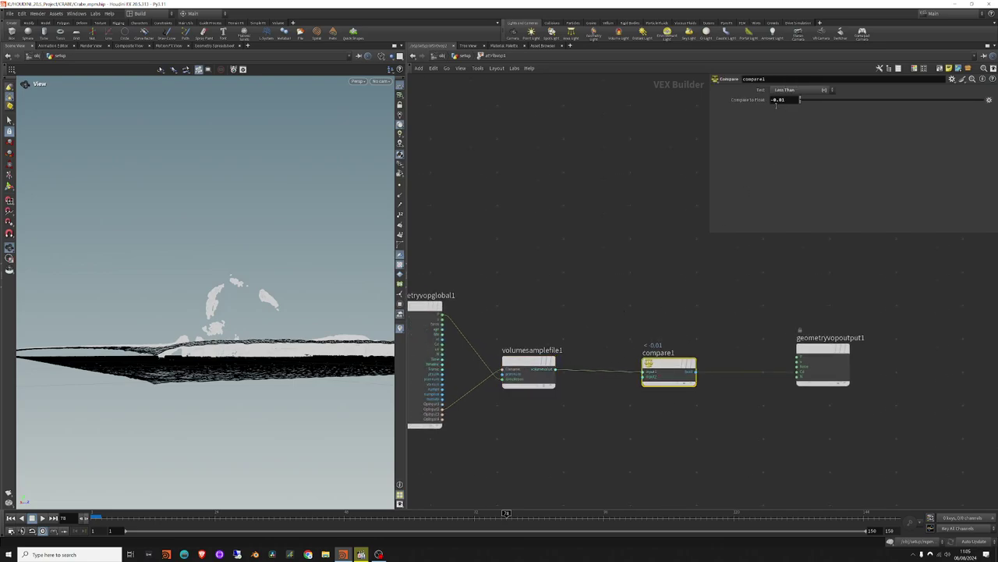
{"action": "left_click_drag", "start_coordinate": [234, 347], "coordinate": [273, 350]}
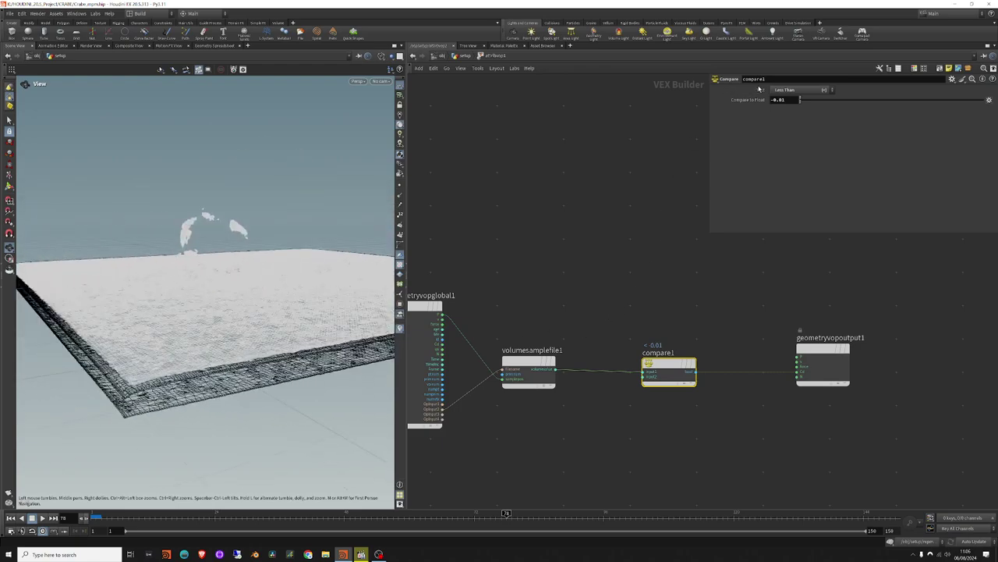
{"action": "left_click_drag", "start_coordinate": [801, 102], "coordinate": [803, 102]}
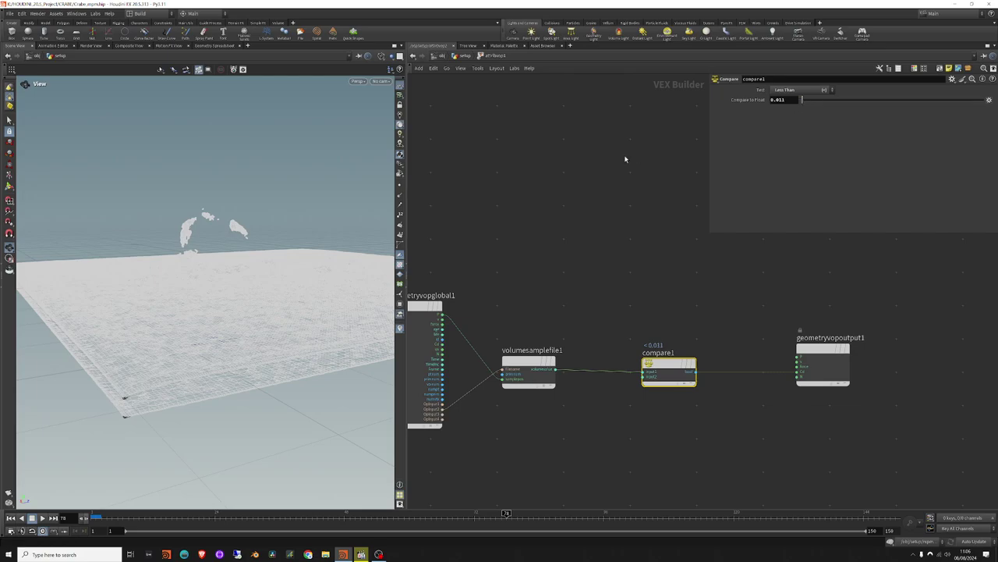
{"action": "key", "text": "ctrl+z"}
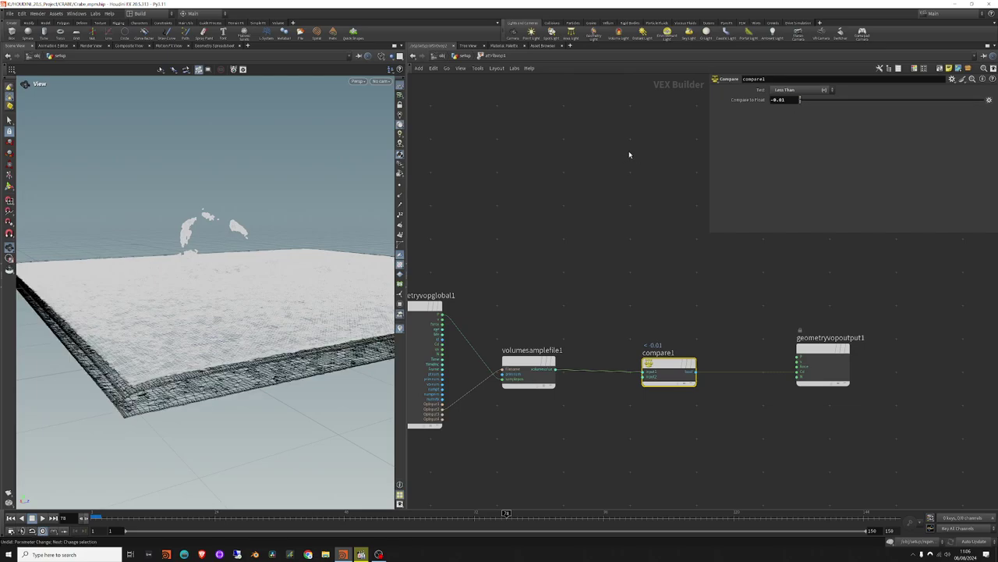
{"action": "scroll", "coordinate": [824, 373], "scroll_direction": "up", "scroll_amount": 1}
{"action": "scroll", "coordinate": [823, 373], "scroll_direction": "up", "scroll_amount": 1}
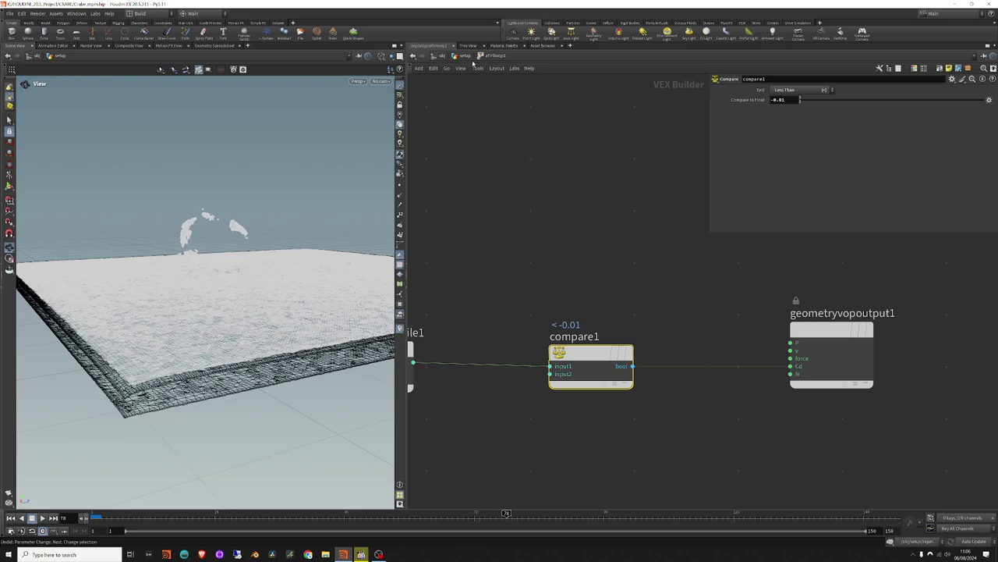
{"action": "left_click", "coordinate": [465, 57]}
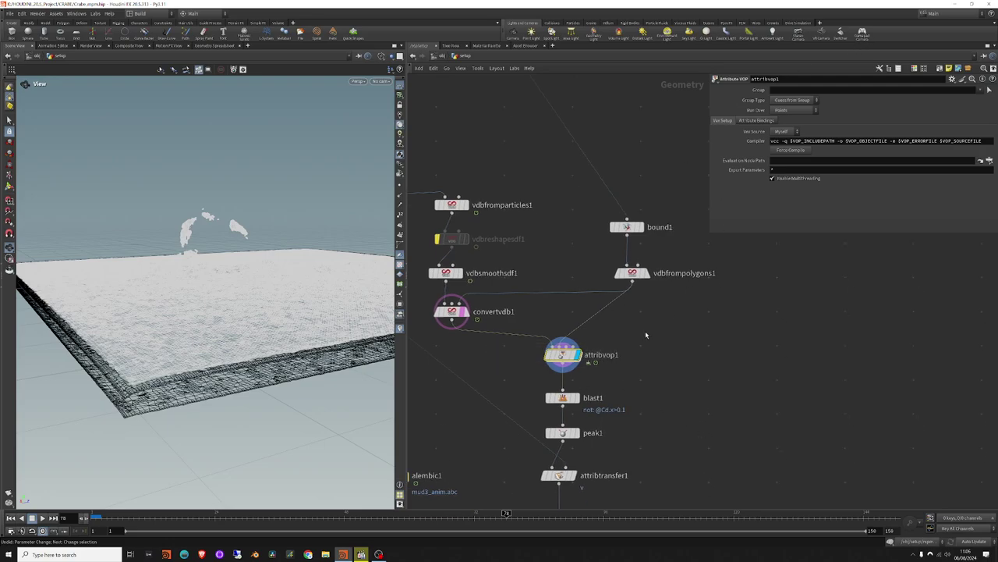
{"action": "left_click_drag", "start_coordinate": [564, 355], "coordinate": [563, 352]}
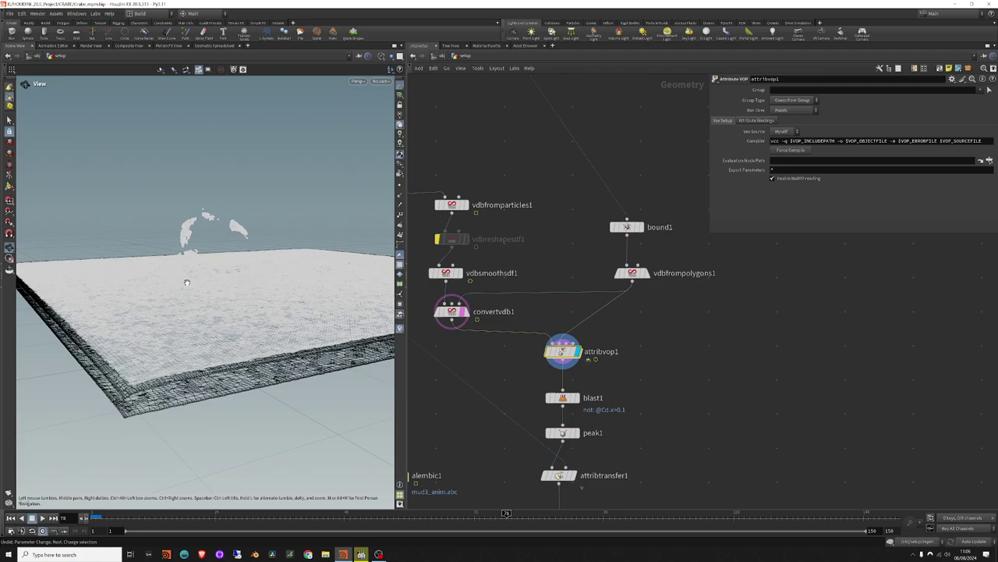
{"action": "key", "text": "w"}
{"action": "mouse_move", "coordinate": [221, 270]}
{"action": "left_mouse_down"}
{"action": "mouse_move", "coordinate": [239, 232]}
{"action": "mouse_move", "coordinate": [234, 259]}
{"action": "mouse_move", "coordinate": [288, 361]}
{"action": "mouse_move", "coordinate": [225, 309]}
{"action": "mouse_move", "coordinate": [231, 292]}
{"action": "mouse_move", "coordinate": [199, 343]}
{"action": "left_mouse_up"}
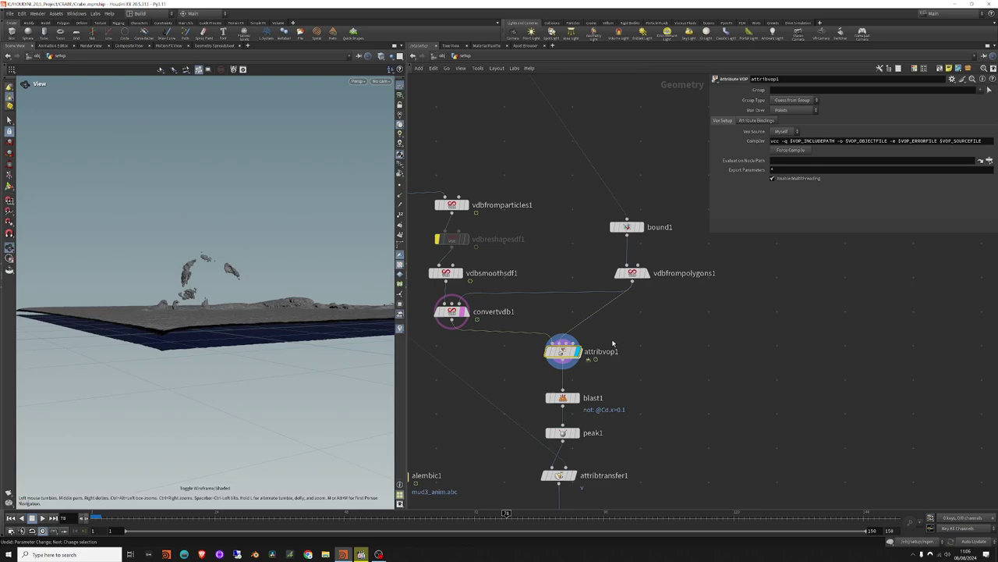
{"action": "left_click", "coordinate": [596, 397]}
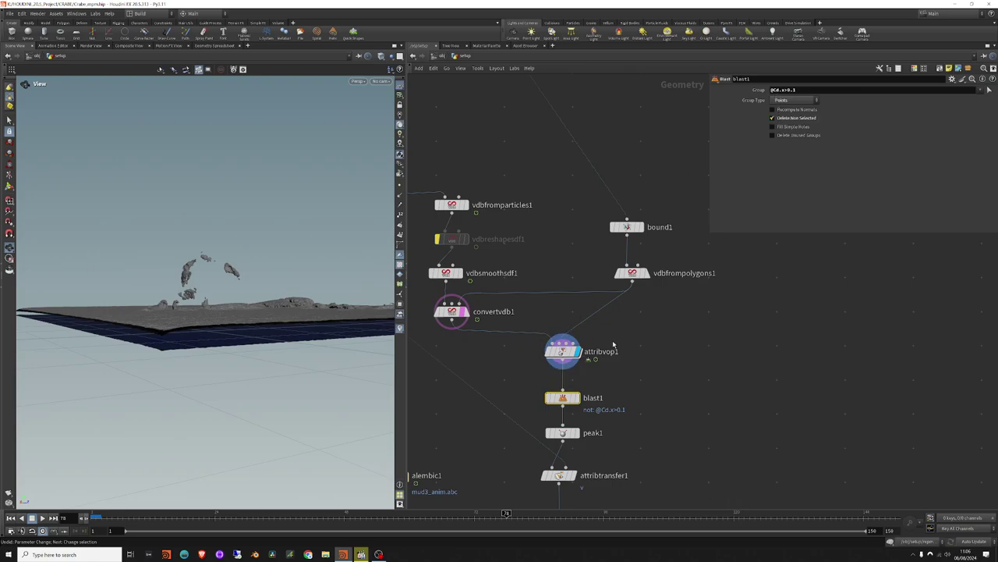
{"action": "left_click", "coordinate": [565, 351]}
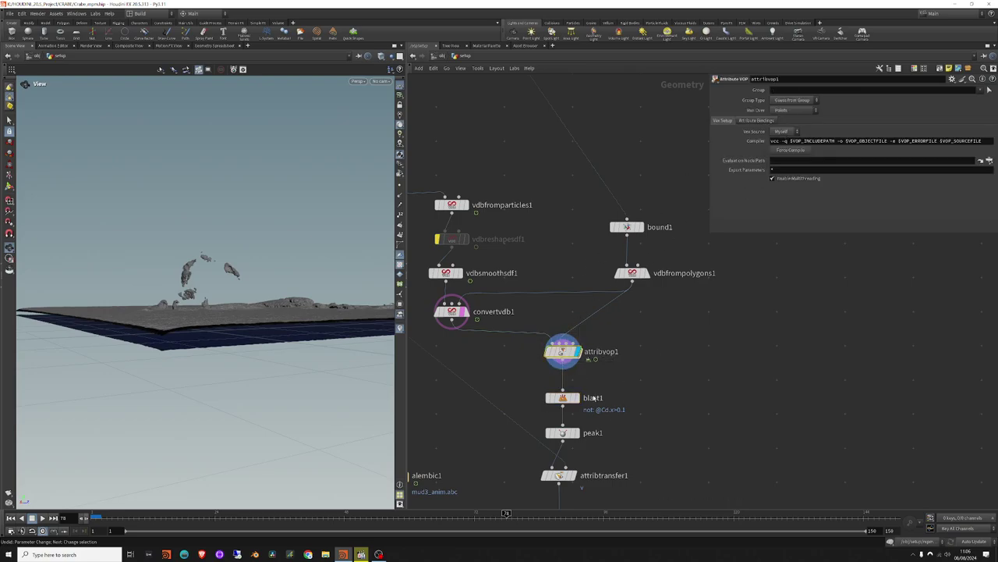
{"action": "left_click", "coordinate": [594, 397]}
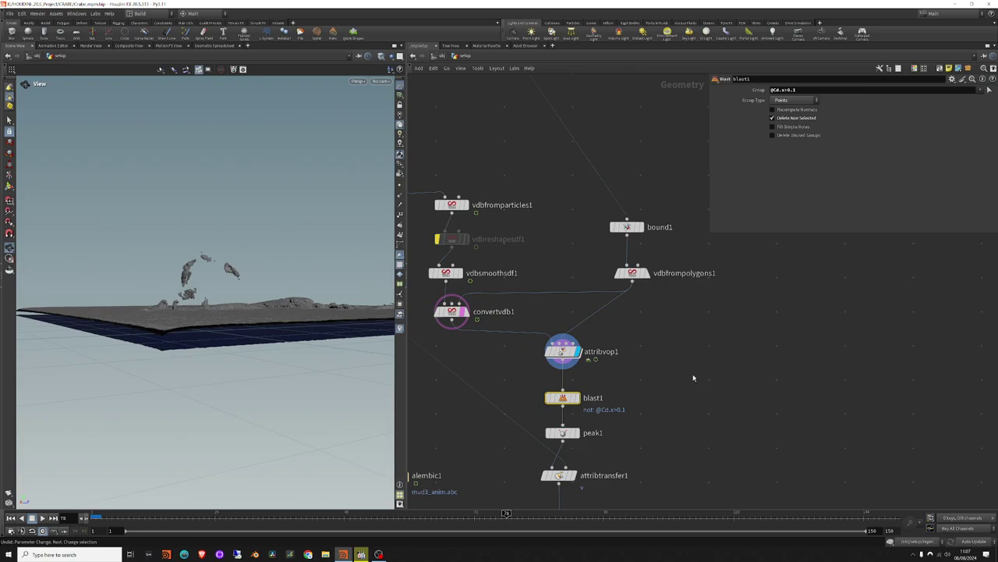
Inspect attribvop1's Less Than -0.01 compare, show the terrain as wireframe, and return to setup.
{"action": "double_click", "coordinate": [561, 351]}
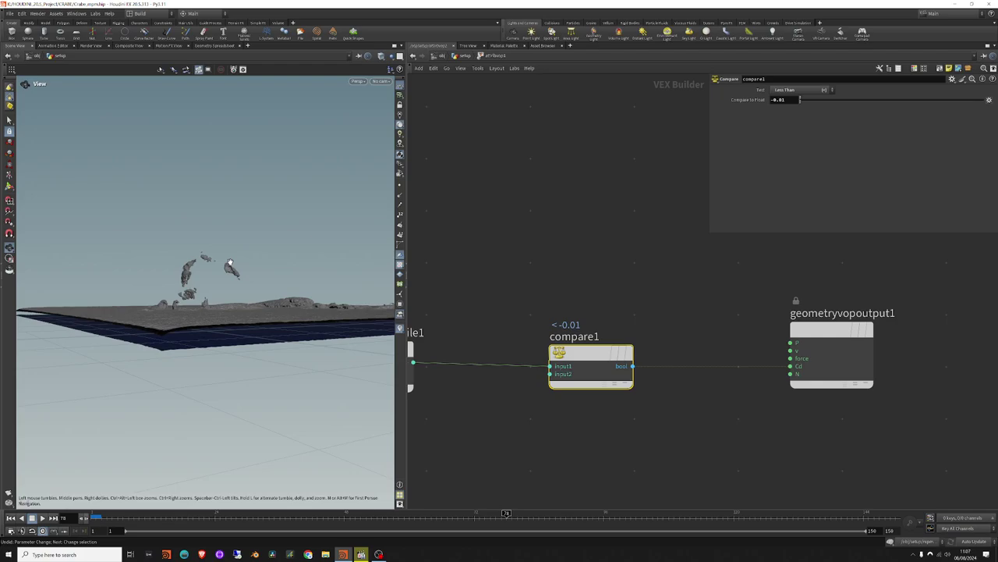
{"action": "key", "text": "w"}
{"action": "mouse_move", "coordinate": [220, 301]}
{"action": "left_mouse_down"}
{"action": "mouse_move", "coordinate": [241, 311]}
{"action": "mouse_move", "coordinate": [290, 277]}
{"action": "mouse_move", "coordinate": [241, 323]}
{"action": "left_mouse_up"}
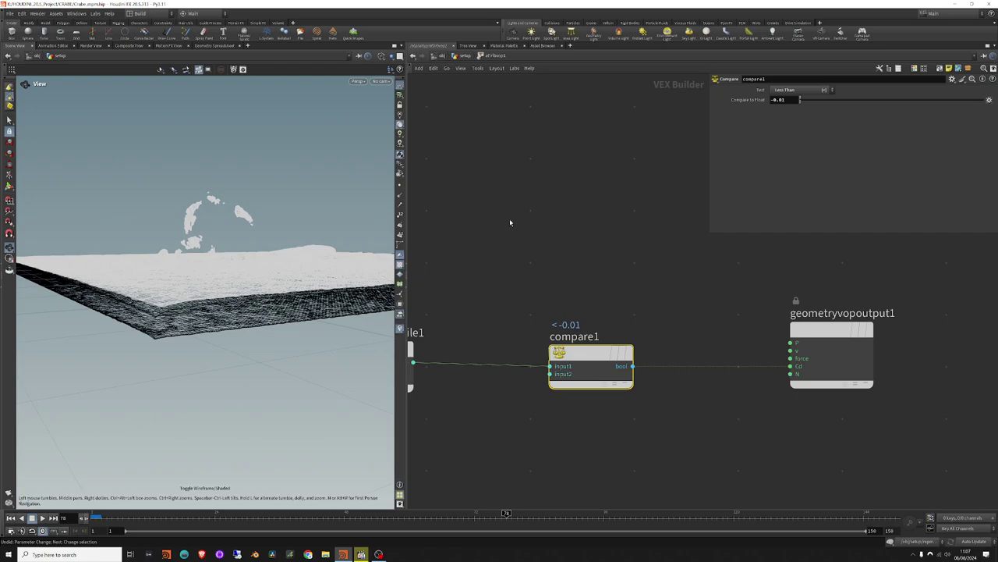
{"action": "left_click", "coordinate": [466, 56]}
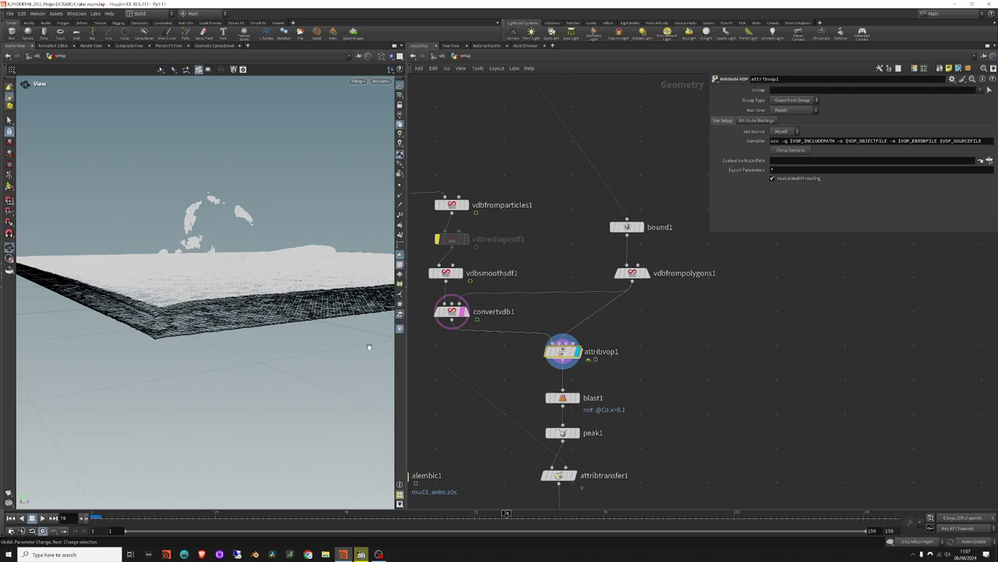
Display the blast1 result on the terrain and switch back to grey shaded view.
{"action": "left_click", "coordinate": [562, 398]}
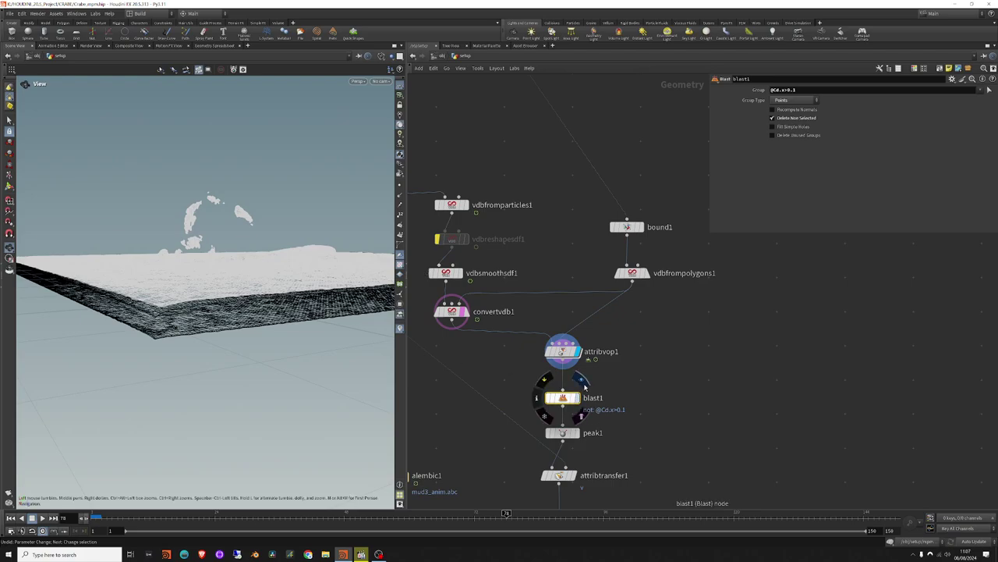
{"action": "left_click", "coordinate": [580, 397]}
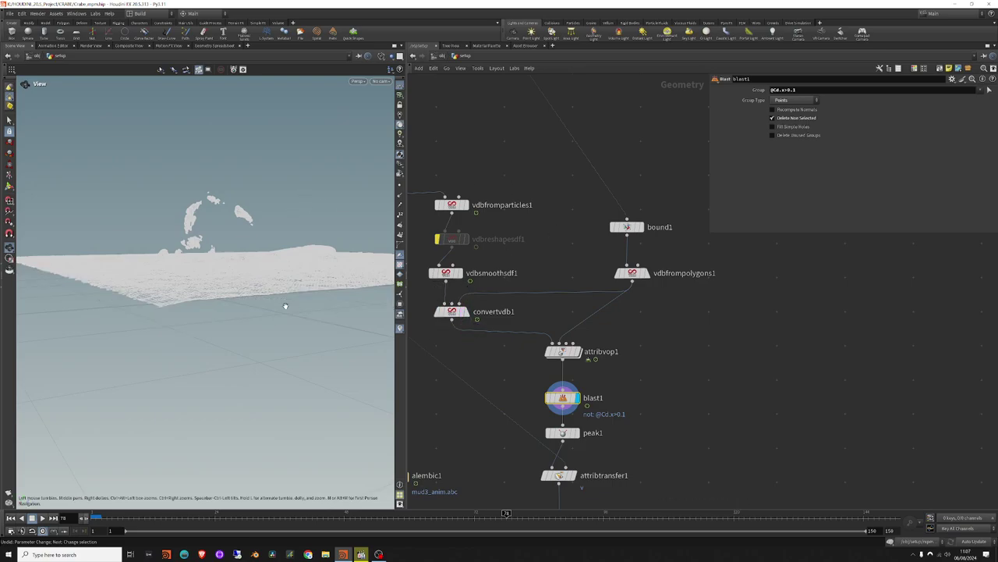
{"action": "mouse_move", "coordinate": [285, 305]}
{"action": "left_mouse_down"}
{"action": "mouse_move", "coordinate": [247, 281]}
{"action": "mouse_move", "coordinate": [185, 284]}
{"action": "mouse_move", "coordinate": [216, 252]}
{"action": "mouse_move", "coordinate": [138, 260]}
{"action": "mouse_move", "coordinate": [117, 279]}
{"action": "mouse_move", "coordinate": [201, 314]}
{"action": "mouse_move", "coordinate": [149, 305]}
{"action": "mouse_move", "coordinate": [179, 352]}
{"action": "mouse_move", "coordinate": [290, 219]}
{"action": "mouse_move", "coordinate": [260, 287]}
{"action": "mouse_move", "coordinate": [219, 234]}
{"action": "left_mouse_up"}
{"action": "key", "text": "w"}
Display the peak1 result and review its Distance of -0.001.
{"action": "middle_click_drag", "start_coordinate": [616, 373], "coordinate": [619, 320]}
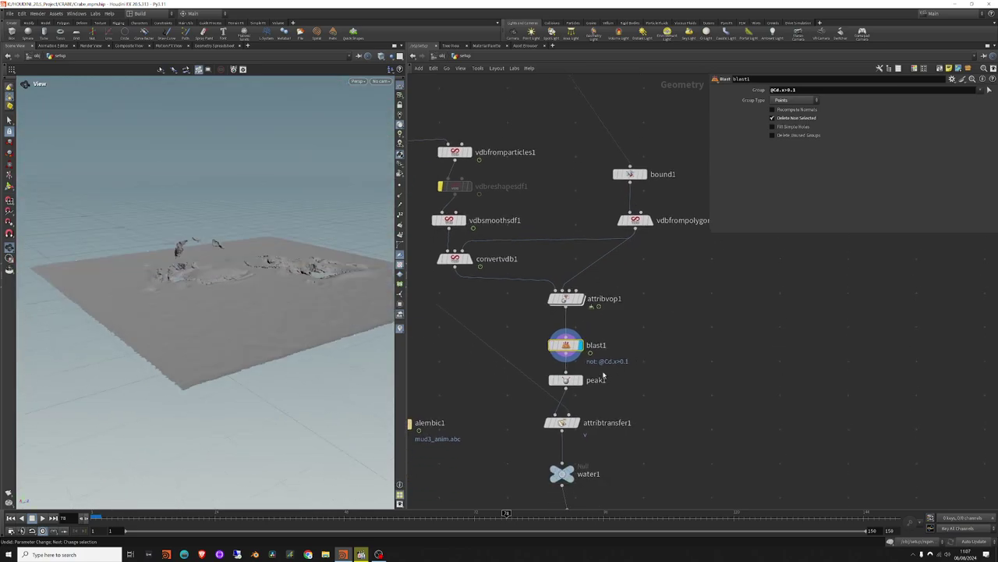
{"action": "left_click", "coordinate": [578, 380]}
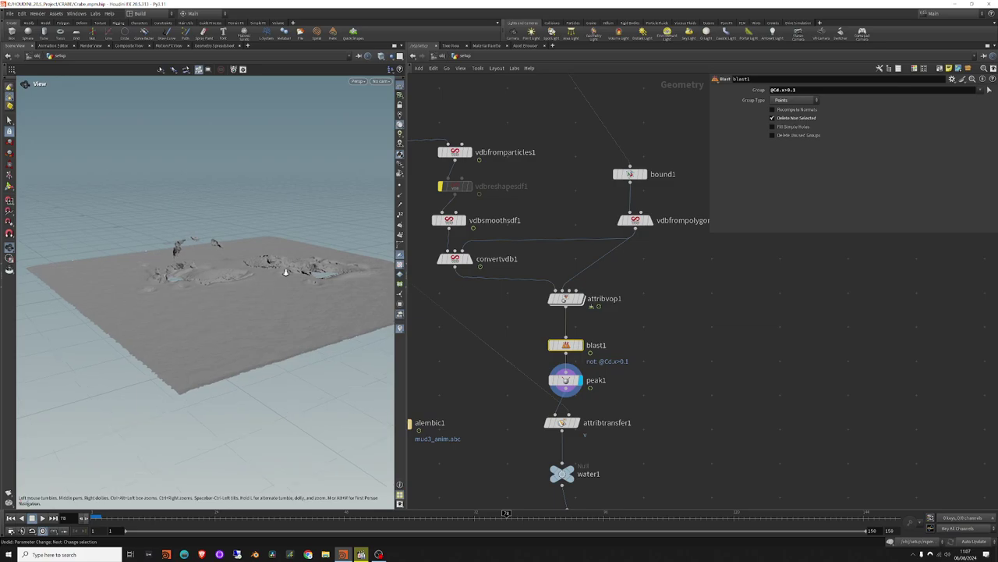
{"action": "scroll", "coordinate": [271, 286], "scroll_direction": "up", "scroll_amount": 5}
{"action": "left_click", "coordinate": [566, 380]}
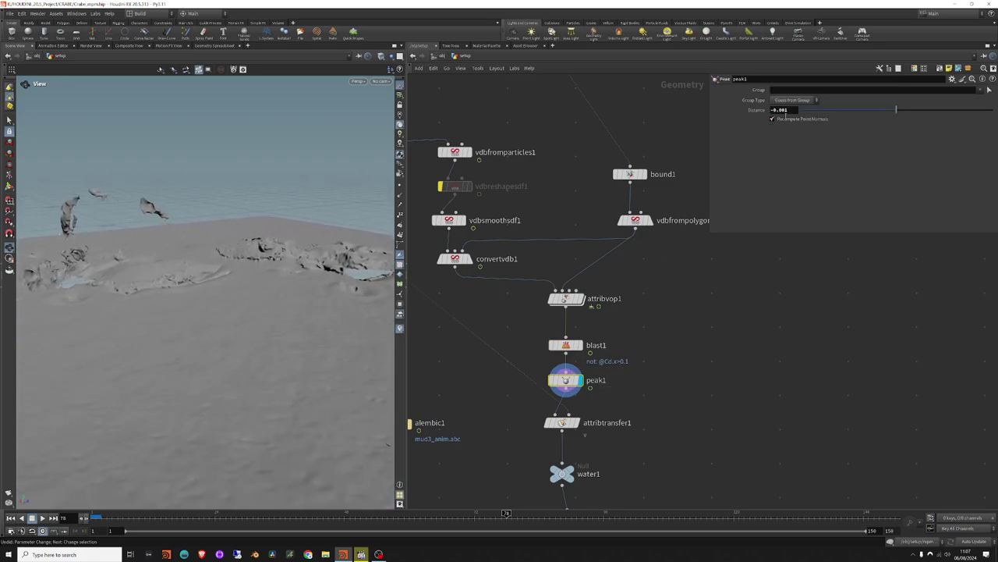
{"action": "mouse_move", "coordinate": [334, 281]}
{"action": "left_mouse_down"}
{"action": "mouse_move", "coordinate": [96, 330]}
{"action": "mouse_move", "coordinate": [319, 346]}
{"action": "mouse_move", "coordinate": [252, 359]}
{"action": "mouse_move", "coordinate": [285, 305]}
{"action": "mouse_move", "coordinate": [243, 250]}
{"action": "left_mouse_up"}
{"action": "middle_click_drag", "start_coordinate": [629, 447], "coordinate": [629, 401]}
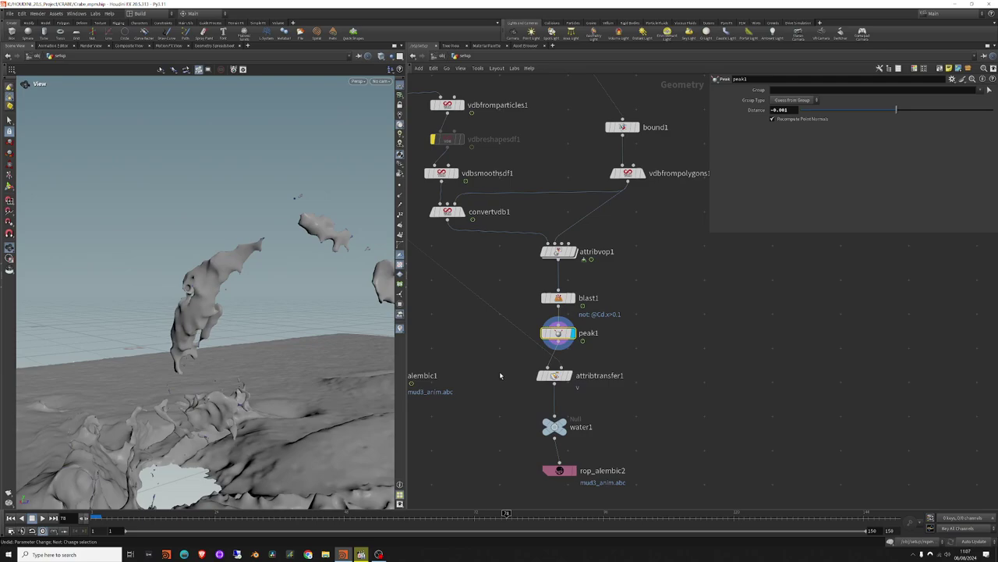
Check the node info for split1 and peak1, and view attribtransfer1's settings.
{"action": "middle_click_drag", "start_coordinate": [458, 289], "coordinate": [539, 410]}
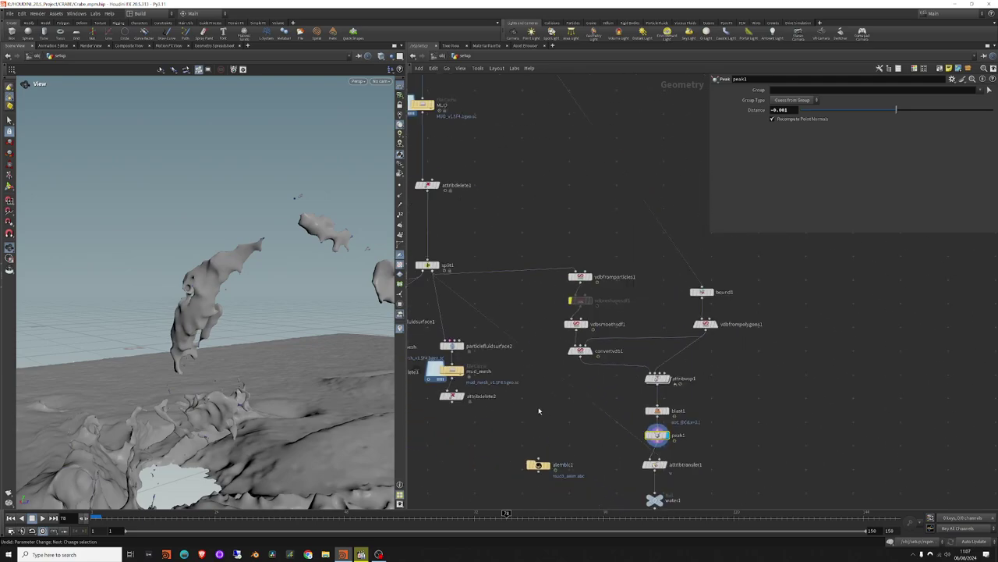
{"action": "scroll", "coordinate": [539, 410], "scroll_direction": "down", "scroll_amount": 2}
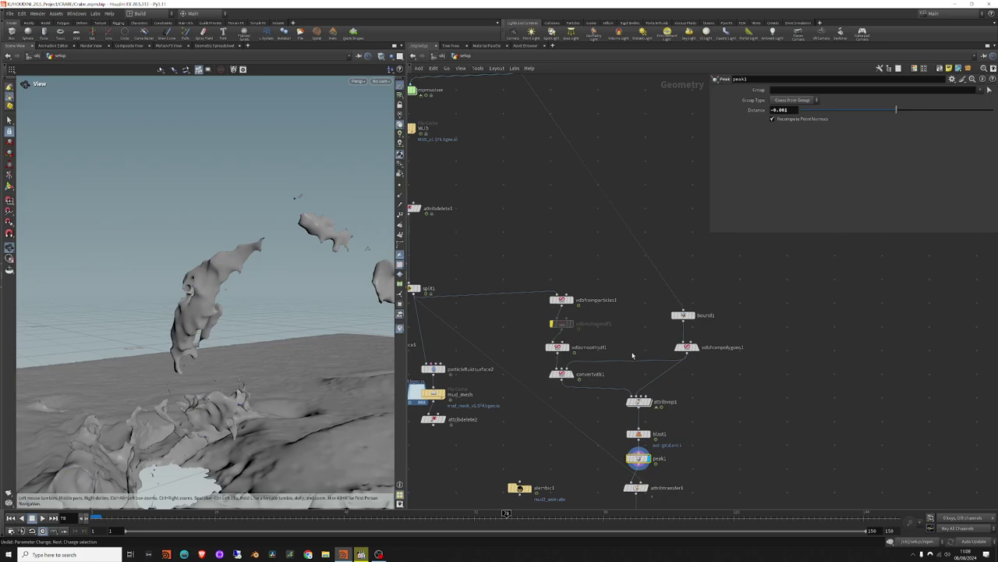
{"action": "middle_click_drag", "start_coordinate": [421, 366], "coordinate": [503, 396]}
{"action": "middle_click", "coordinate": [495, 319]}
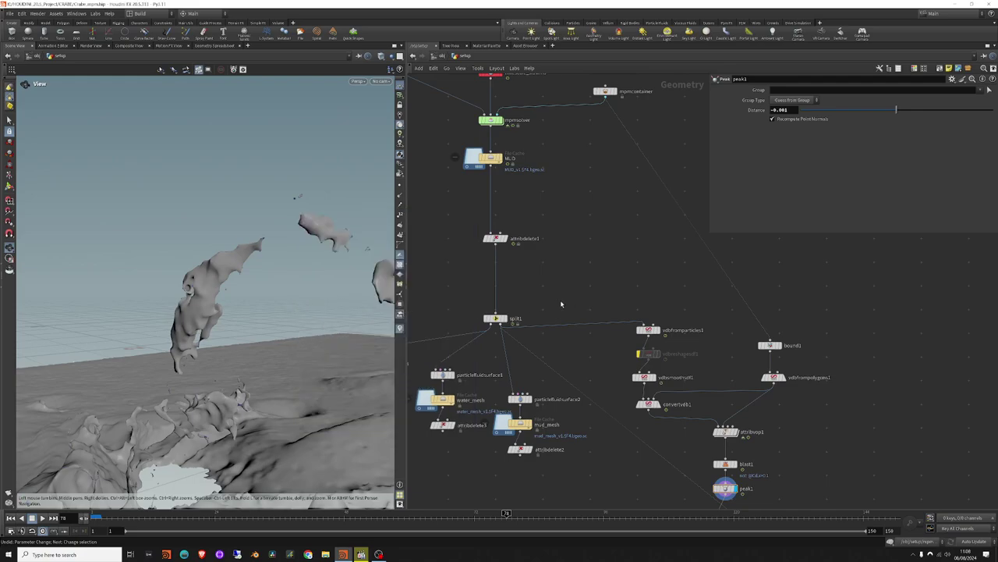
{"action": "middle_click_drag", "start_coordinate": [769, 502], "coordinate": [659, 412]}
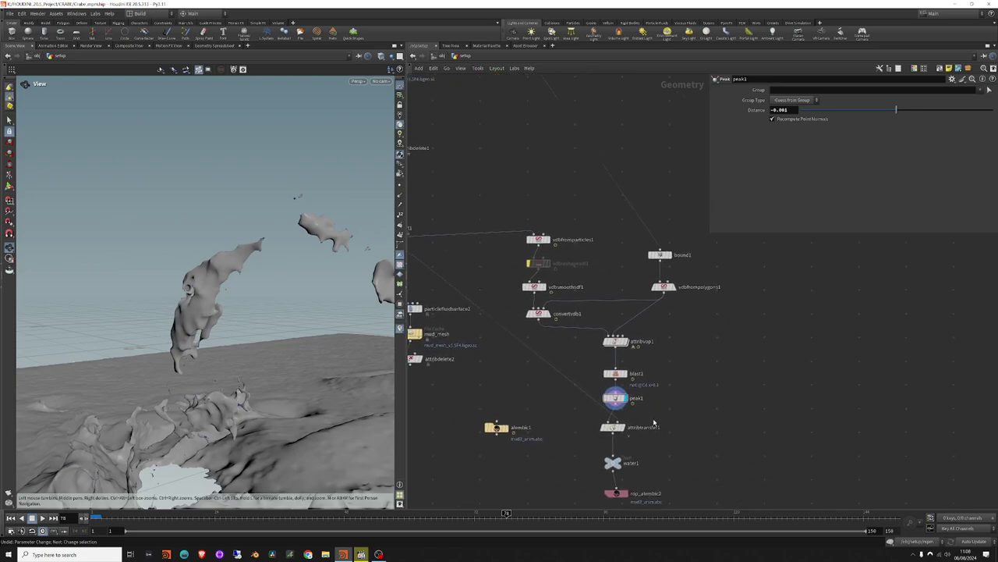
{"action": "left_click", "coordinate": [629, 429]}
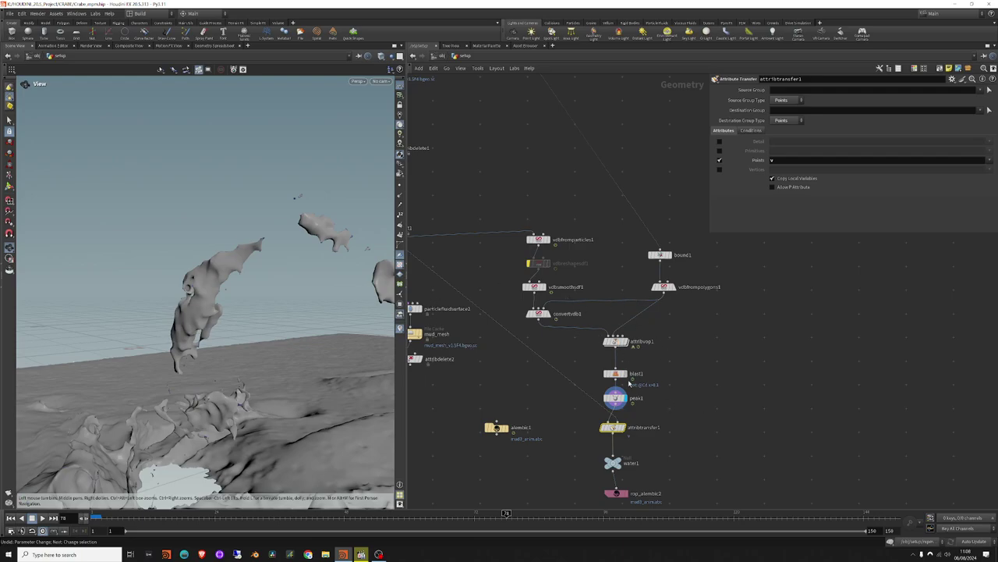
{"action": "middle_click", "coordinate": [606, 401]}
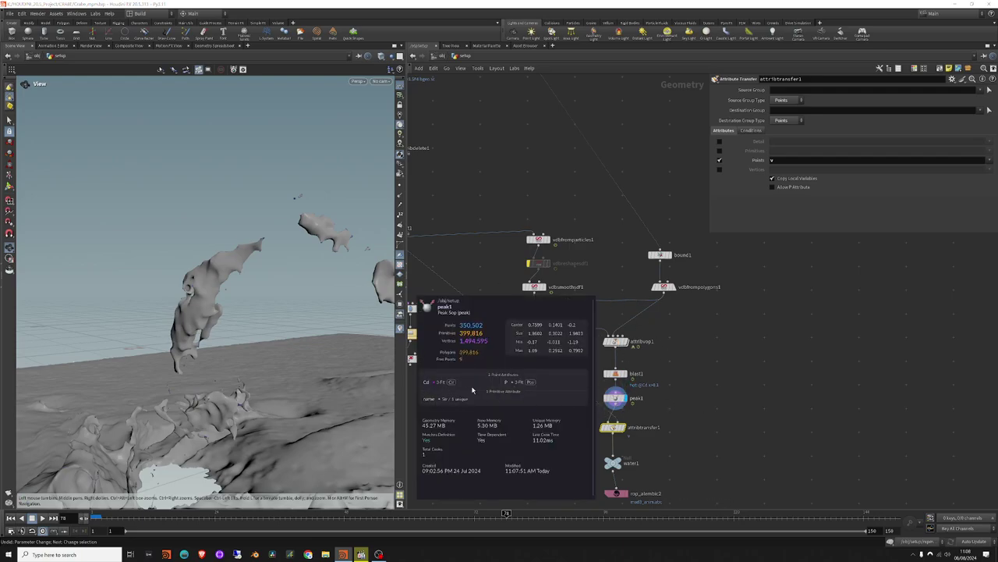
{"action": "middle_click_drag", "start_coordinate": [688, 358], "coordinate": [789, 389]}
{"action": "middle_click", "coordinate": [484, 258]}
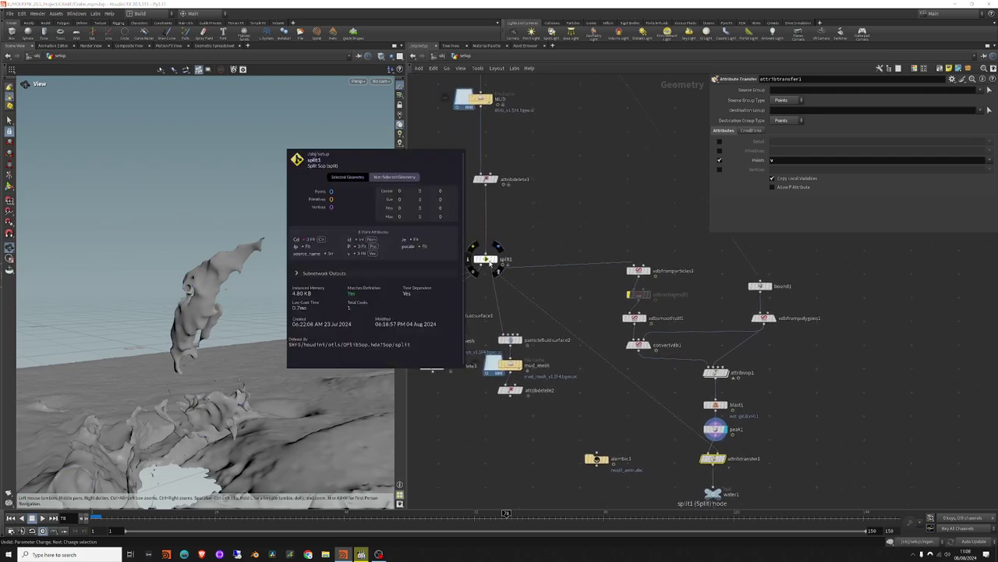
Select rop_alembic2 to show its ROP Alembic Output parameters.
{"action": "middle_click_drag", "start_coordinate": [572, 393], "coordinate": [513, 358]}
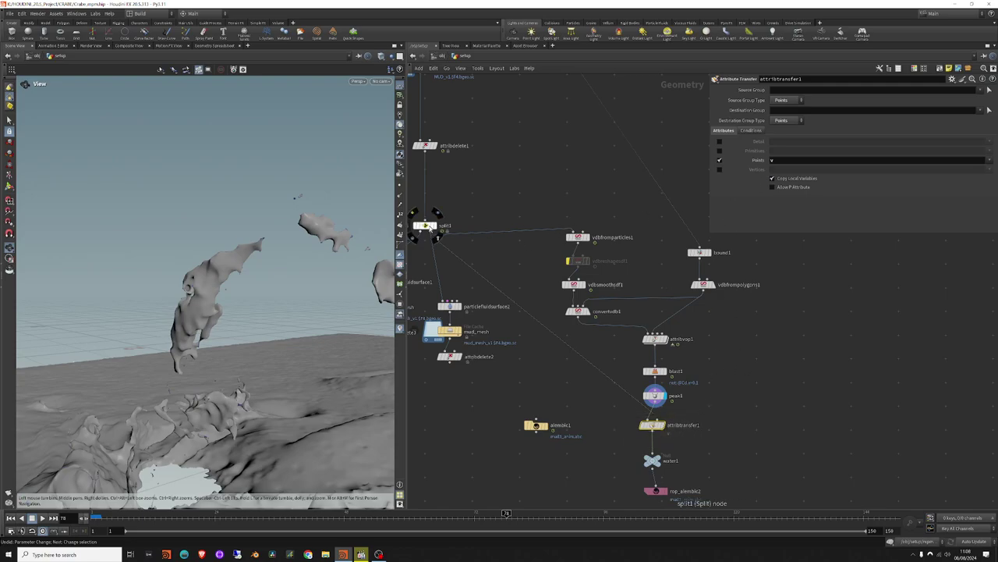
{"action": "middle_click_drag", "start_coordinate": [720, 363], "coordinate": [710, 301]}
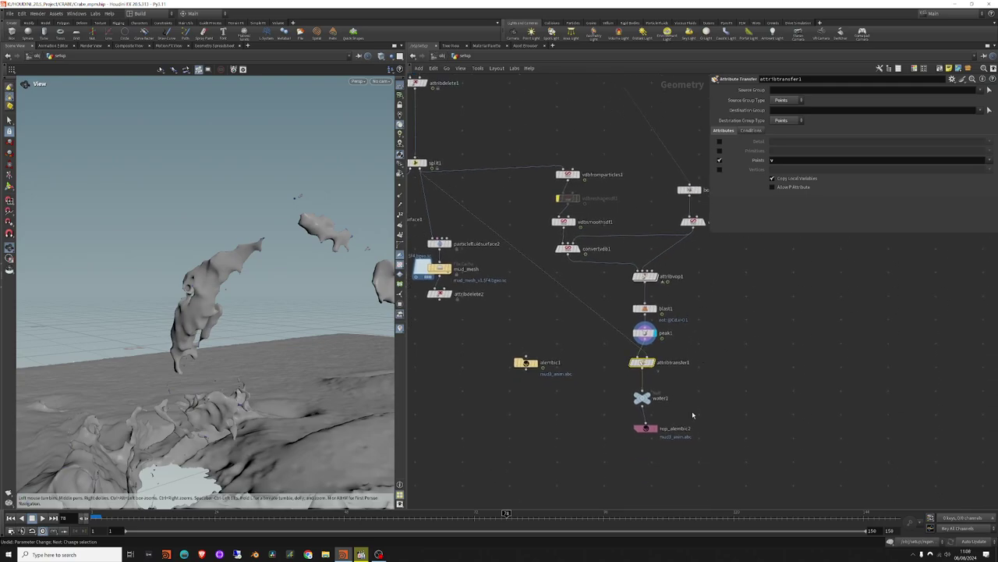
{"action": "left_click_drag", "start_coordinate": [693, 412], "coordinate": [583, 449]}
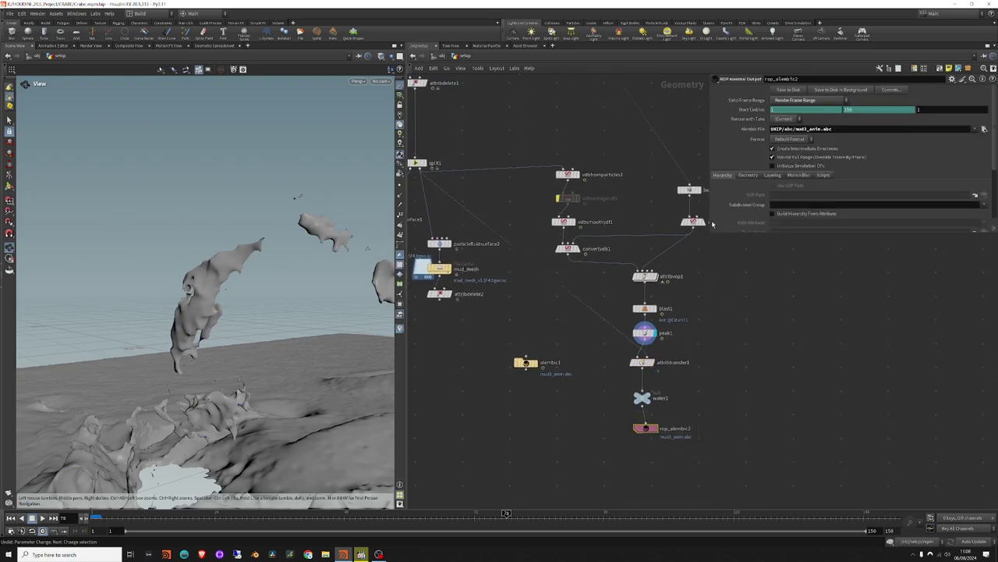
Enlarge the parameter pane to review all rop_alembic2 settings, then go up to the stage network.
{"action": "left_click_drag", "start_coordinate": [713, 228], "coordinate": [750, 350]}
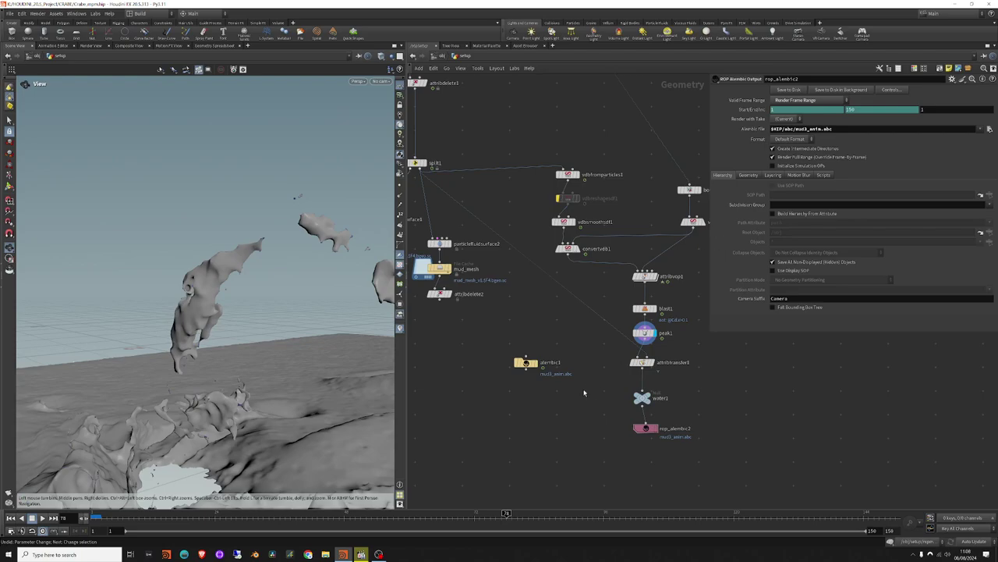
{"action": "middle_click_drag", "start_coordinate": [553, 411], "coordinate": [572, 402]}
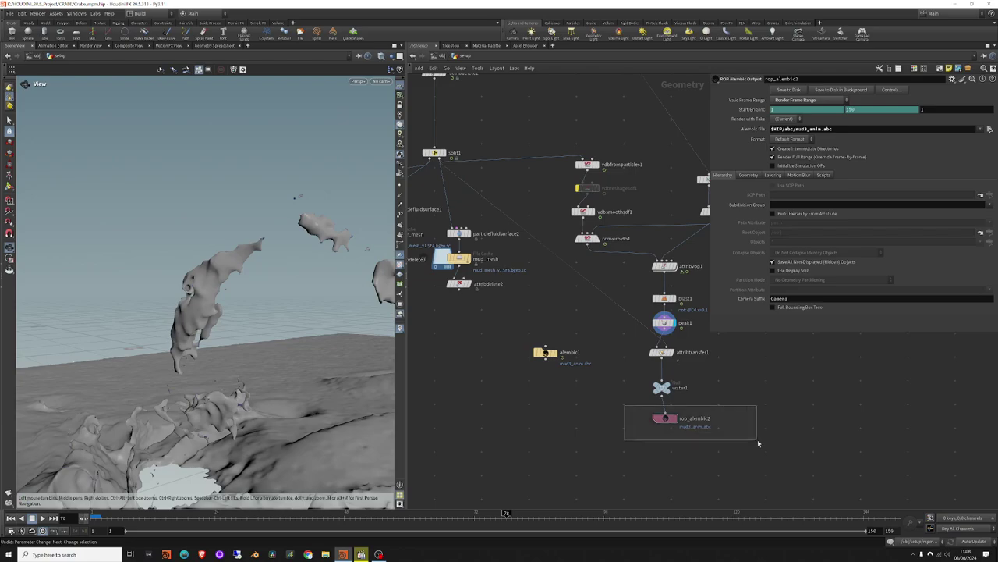
{"action": "left_click", "coordinate": [442, 57]}
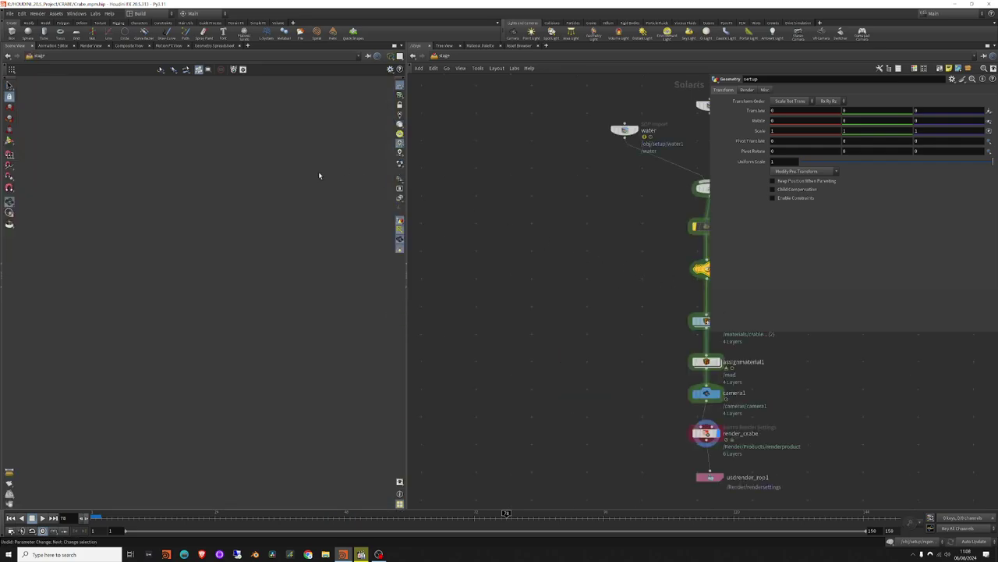
Frame the scene, select render_crabe, and move usdrender_rop1 further below it.
{"action": "key", "text": "h"}
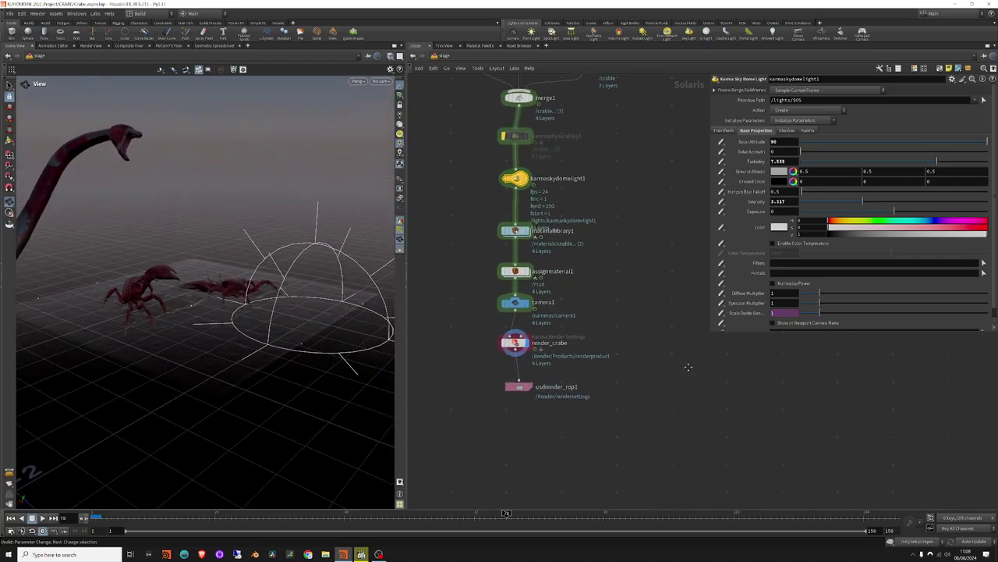
{"action": "middle_click_drag", "start_coordinate": [458, 490], "coordinate": [419, 323]}
{"action": "left_click", "coordinate": [512, 322]}
{"action": "left_click_drag", "start_coordinate": [515, 366], "coordinate": [512, 408]}
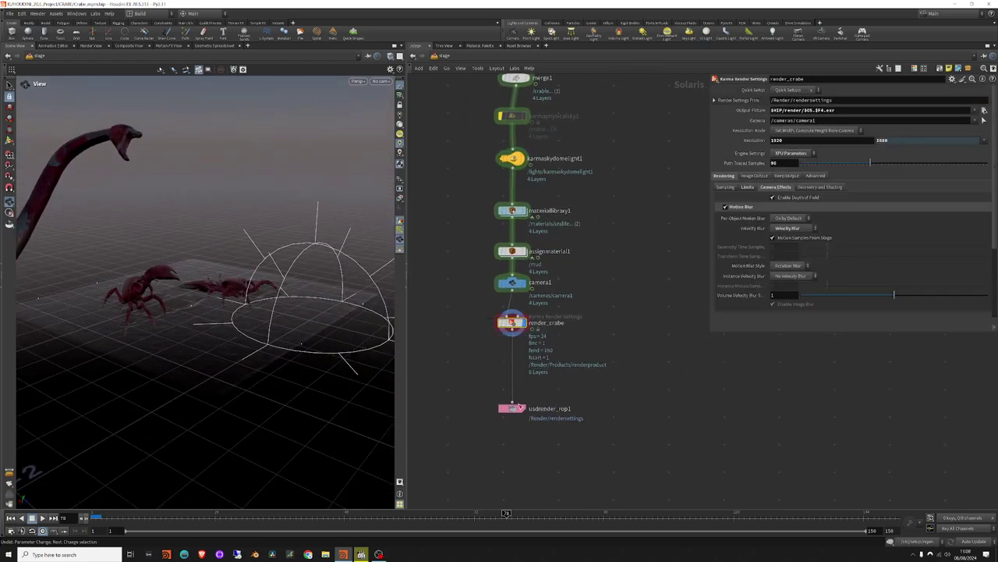
{"action": "left_click_drag", "start_coordinate": [436, 300], "coordinate": [557, 355]}
Show the AOVs (Render Vars) list of render_crabe's image output in a wider parameter panel.
{"action": "left_click", "coordinate": [754, 176]}
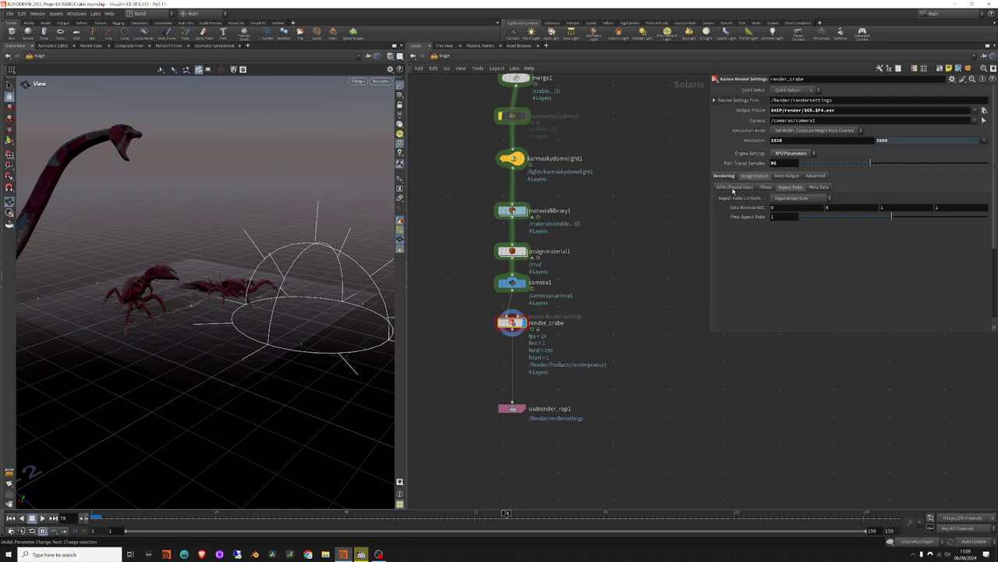
{"action": "left_click", "coordinate": [739, 190]}
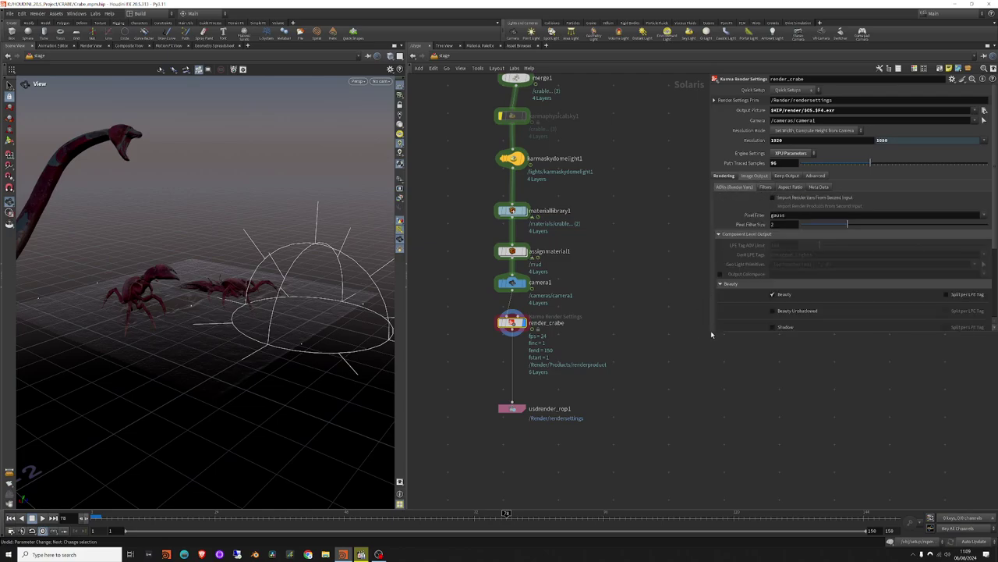
{"action": "left_click_drag", "start_coordinate": [711, 330], "coordinate": [634, 327]}
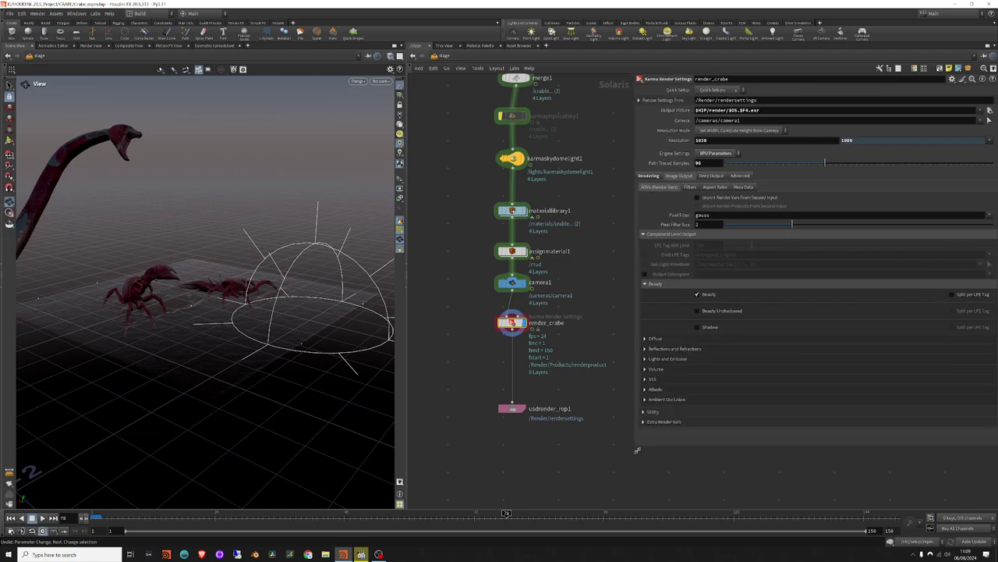
{"action": "left_click_drag", "start_coordinate": [636, 454], "coordinate": [625, 465]}
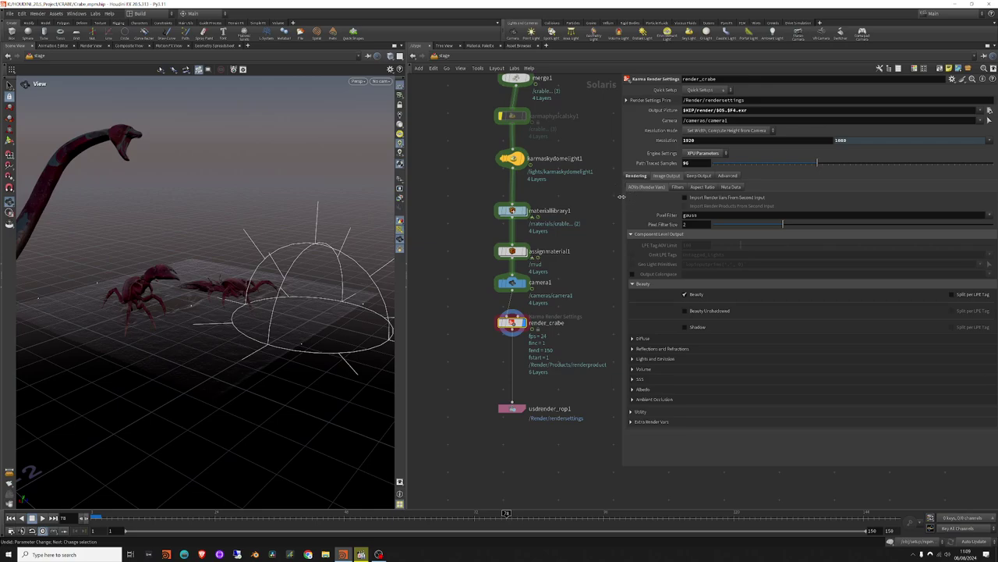
Widen the parameters slightly and expand the Diffuse AOV group.
{"action": "left_click_drag", "start_coordinate": [622, 199], "coordinate": [596, 200]}
{"action": "left_click", "coordinate": [606, 338]}
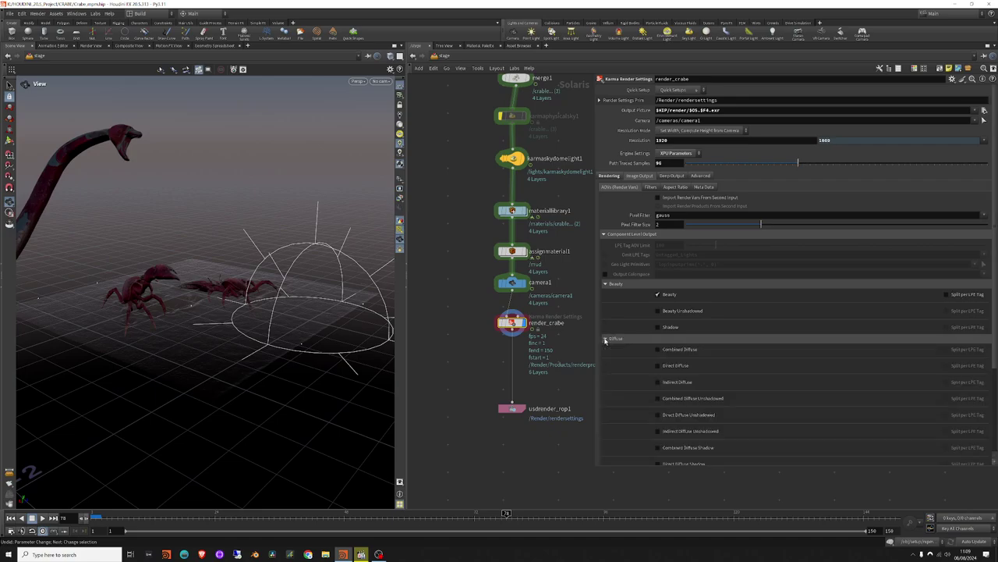
{"action": "left_click", "coordinate": [606, 339]}
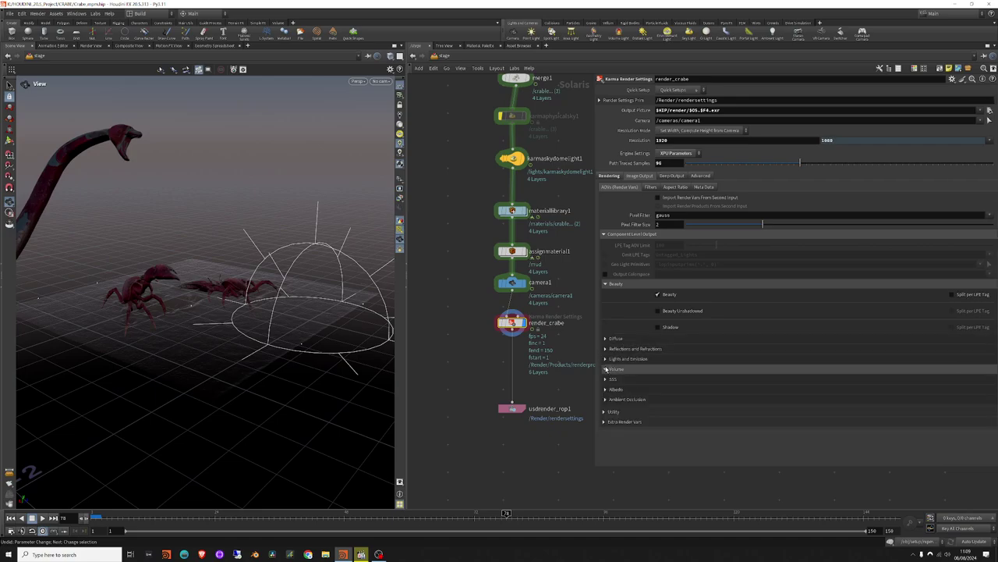
{"action": "left_click", "coordinate": [605, 390]}
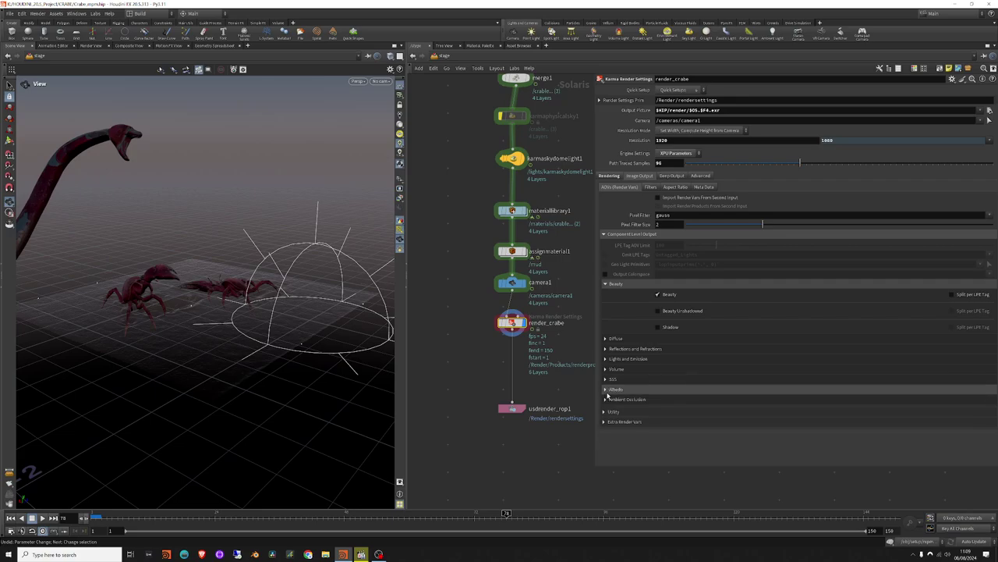
{"action": "left_click", "coordinate": [606, 389]}
{"action": "left_click", "coordinate": [605, 339]}
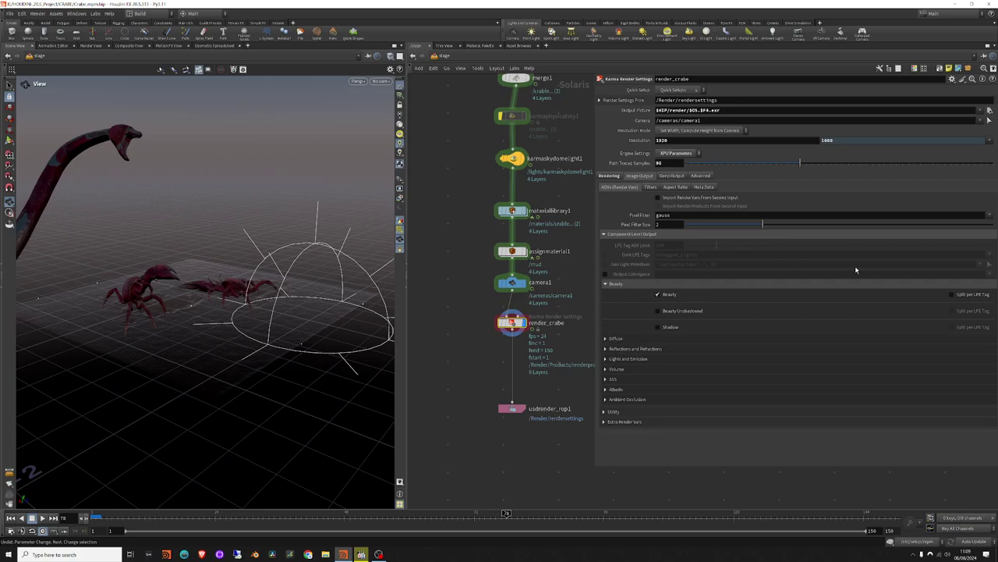
{"action": "left_click", "coordinate": [606, 339]}
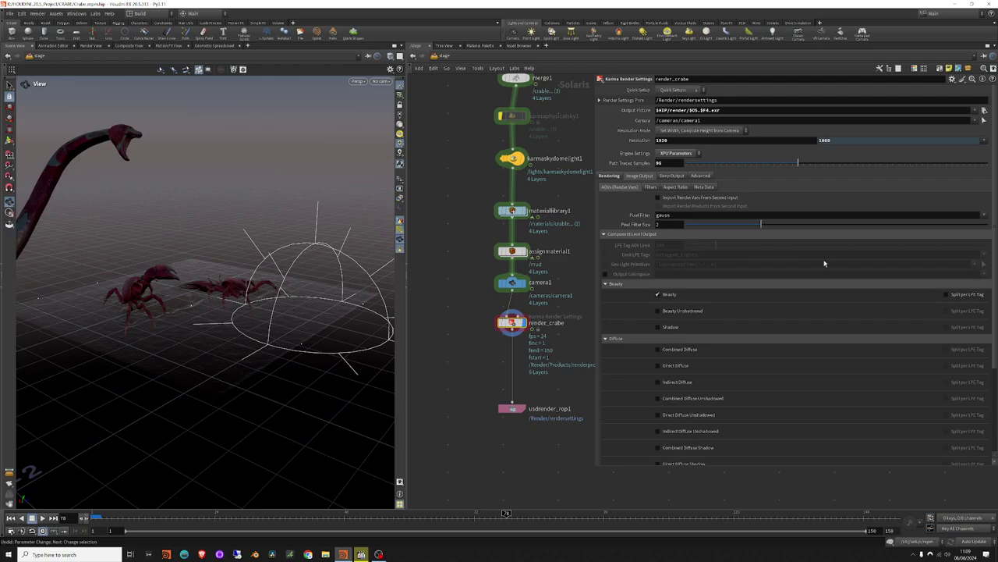
Enable the Direct Diffuse and Indirect Diffuse AOVs, leaving Combined Diffuse off.
{"action": "scroll", "coordinate": [835, 365], "scroll_direction": "down", "scroll_amount": 2}
{"action": "scroll", "coordinate": [836, 365], "scroll_direction": "down", "scroll_amount": 1}
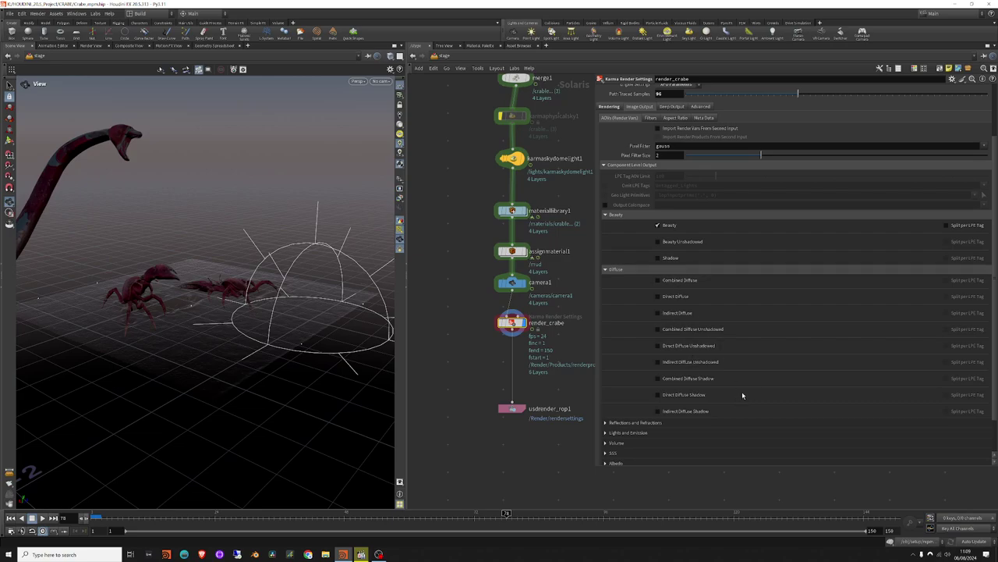
{"action": "left_click", "coordinate": [675, 296]}
{"action": "left_click", "coordinate": [675, 313]}
{"action": "left_click", "coordinate": [678, 281]}
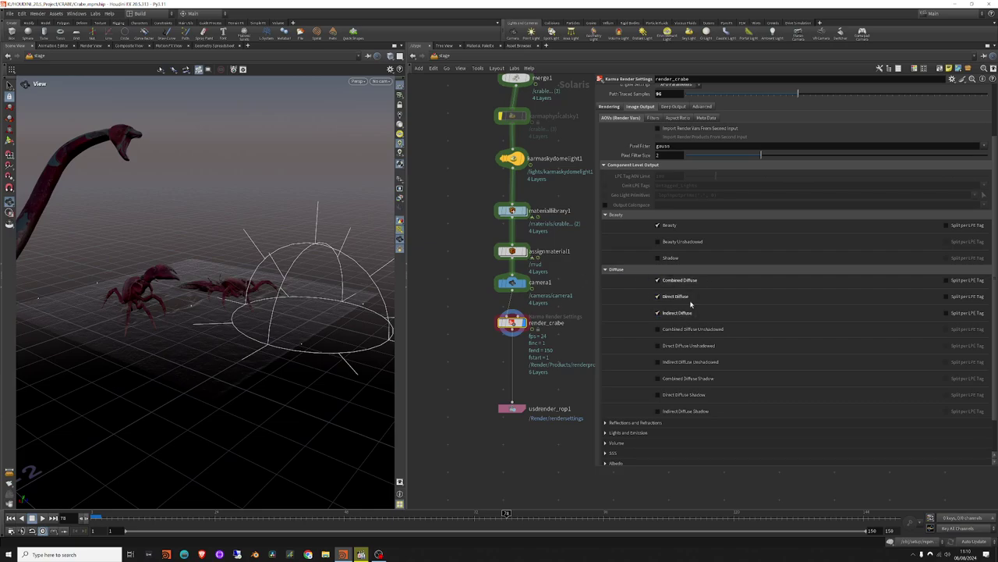
{"action": "left_click", "coordinate": [678, 281]}
Expand the Reflections and Refractions and the Volume AOV groups.
{"action": "scroll", "coordinate": [607, 437], "scroll_direction": "down", "scroll_amount": 1}
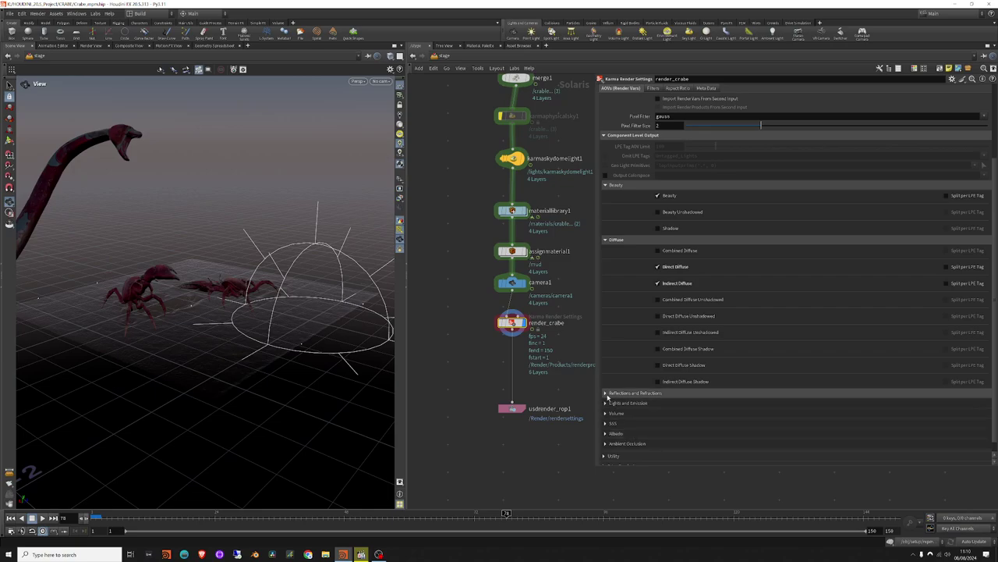
{"action": "left_click", "coordinate": [607, 394]}
{"action": "scroll", "coordinate": [759, 388], "scroll_direction": "down", "scroll_amount": 2}
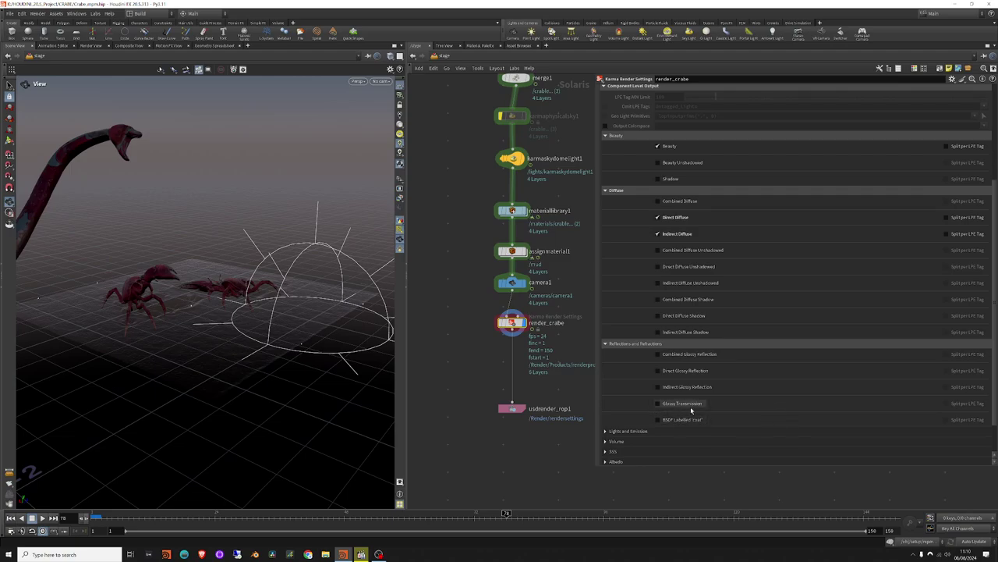
{"action": "scroll", "coordinate": [682, 411], "scroll_direction": "down", "scroll_amount": 2}
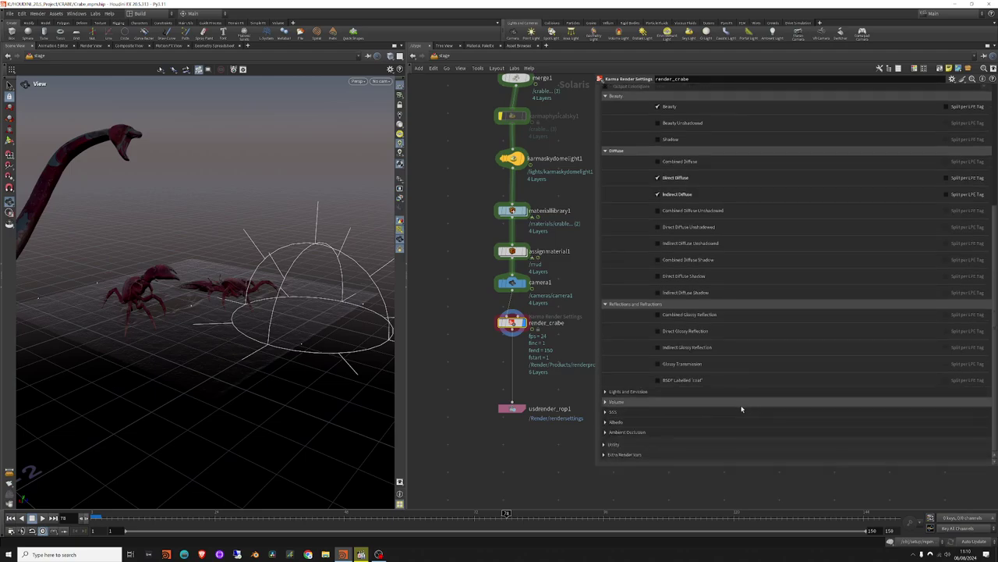
{"action": "left_click", "coordinate": [606, 401]}
{"action": "scroll", "coordinate": [750, 414], "scroll_direction": "down", "scroll_amount": 2}
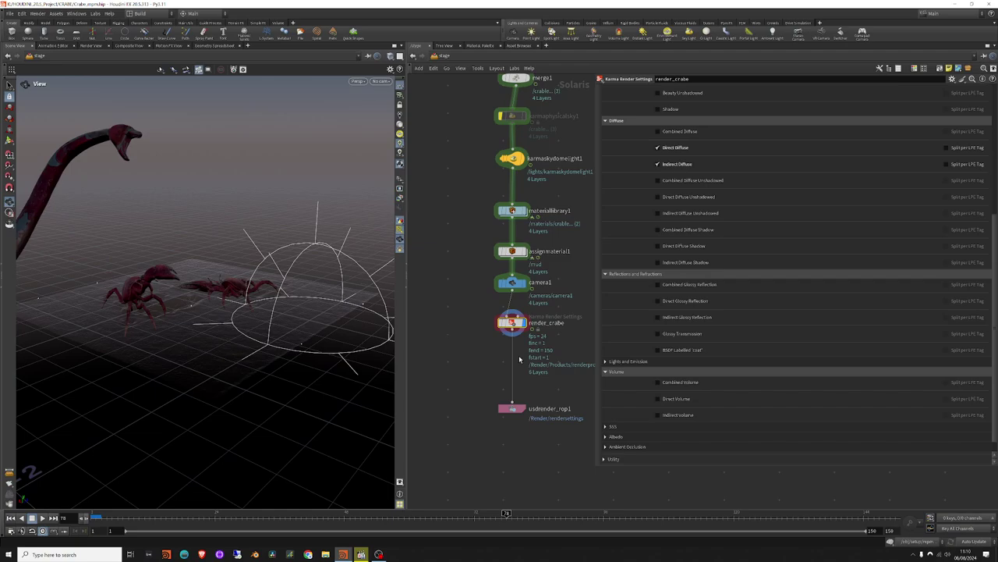
Widen the 3D viewport and orbit around the crab scene.
{"action": "left_click_drag", "start_coordinate": [404, 297], "coordinate": [169, 299]}
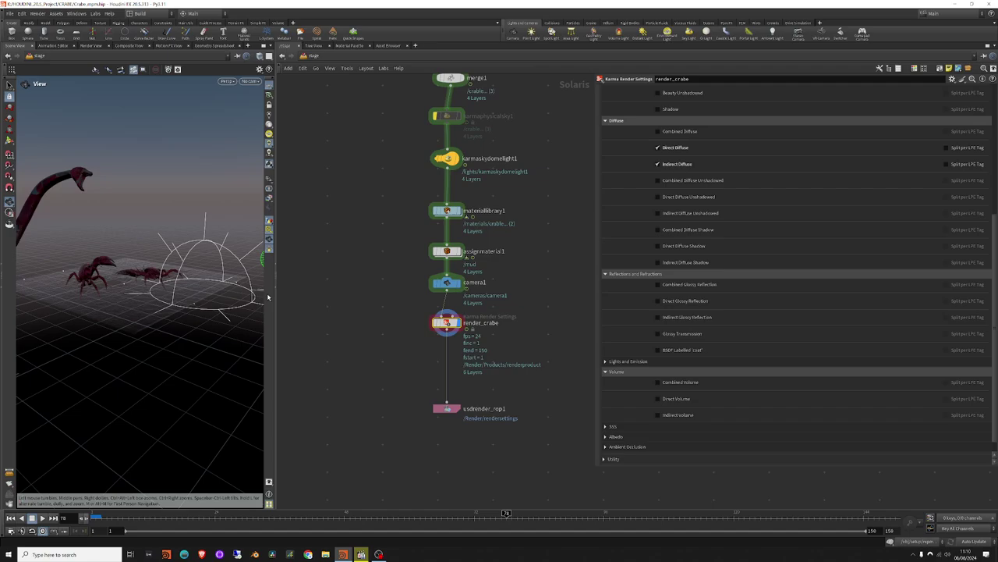
{"action": "left_click_drag", "start_coordinate": [271, 298], "coordinate": [476, 303]}
{"action": "mouse_move", "coordinate": [301, 291]}
{"action": "left_mouse_down"}
{"action": "mouse_move", "coordinate": [283, 312]}
{"action": "mouse_move", "coordinate": [254, 286]}
{"action": "mouse_move", "coordinate": [324, 279]}
{"action": "mouse_move", "coordinate": [297, 327]}
{"action": "mouse_move", "coordinate": [447, 120]}
{"action": "left_mouse_up"}
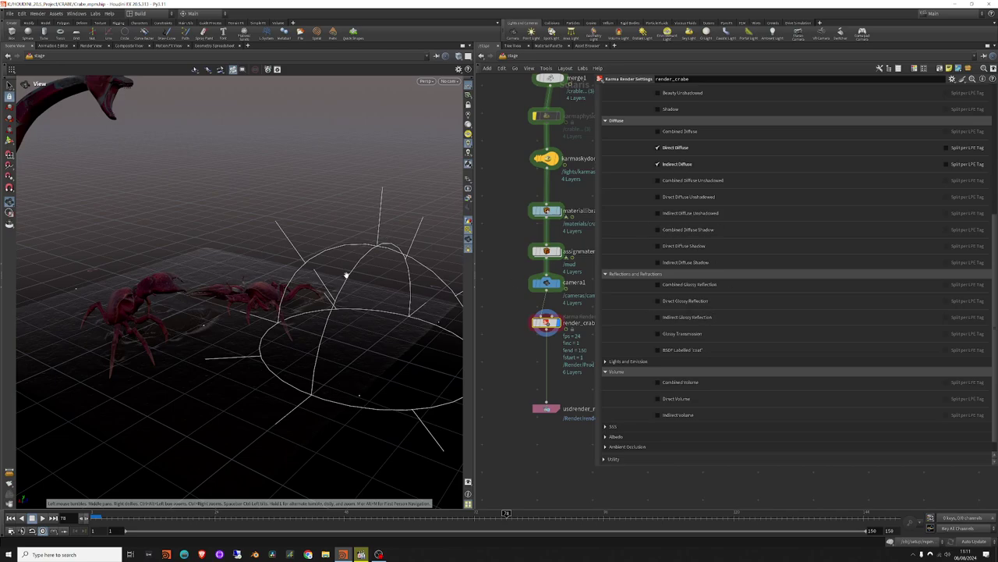
Move the view in closer to the crabs.
{"action": "mouse_move", "coordinate": [351, 293]}
{"action": "left_mouse_down"}
{"action": "mouse_move", "coordinate": [263, 285]}
{"action": "mouse_move", "coordinate": [259, 299]}
{"action": "left_mouse_up"}
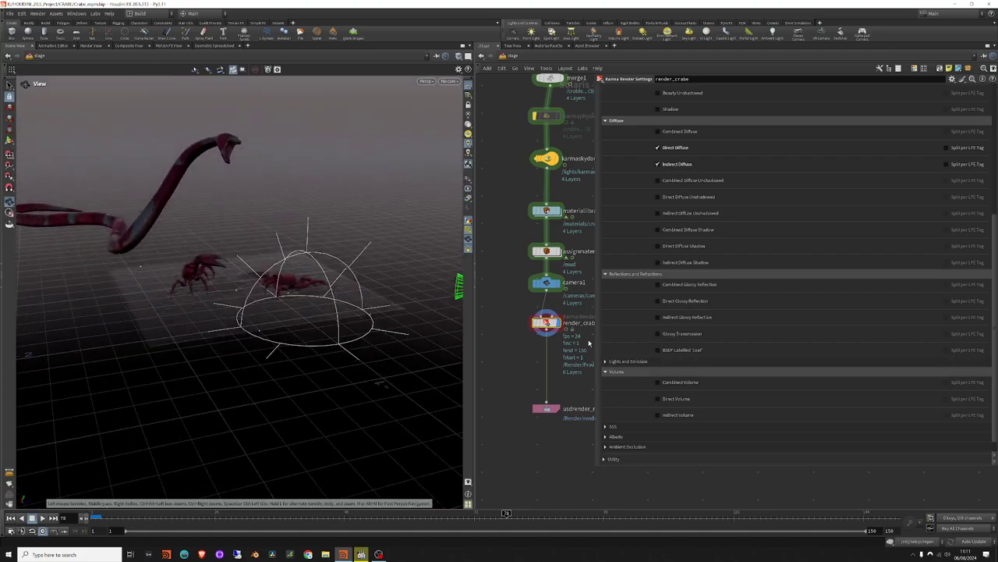
{"action": "scroll", "coordinate": [730, 421], "scroll_direction": "up", "scroll_amount": 1}
{"action": "scroll", "coordinate": [729, 439], "scroll_direction": "up", "scroll_amount": 1}
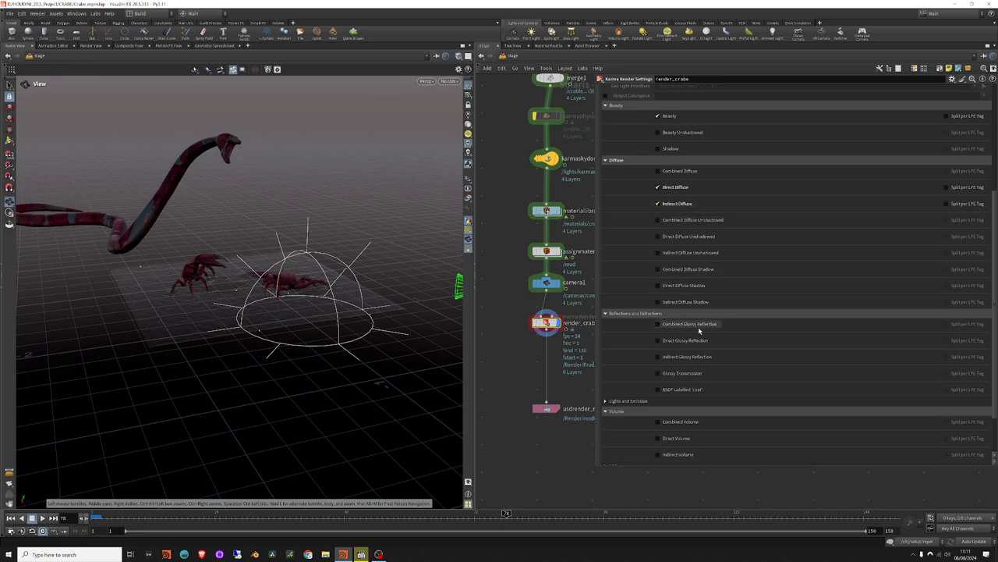
{"action": "scroll", "coordinate": [718, 312], "scroll_direction": "down", "scroll_amount": 2}
{"action": "scroll", "coordinate": [718, 313], "scroll_direction": "up", "scroll_amount": 2}
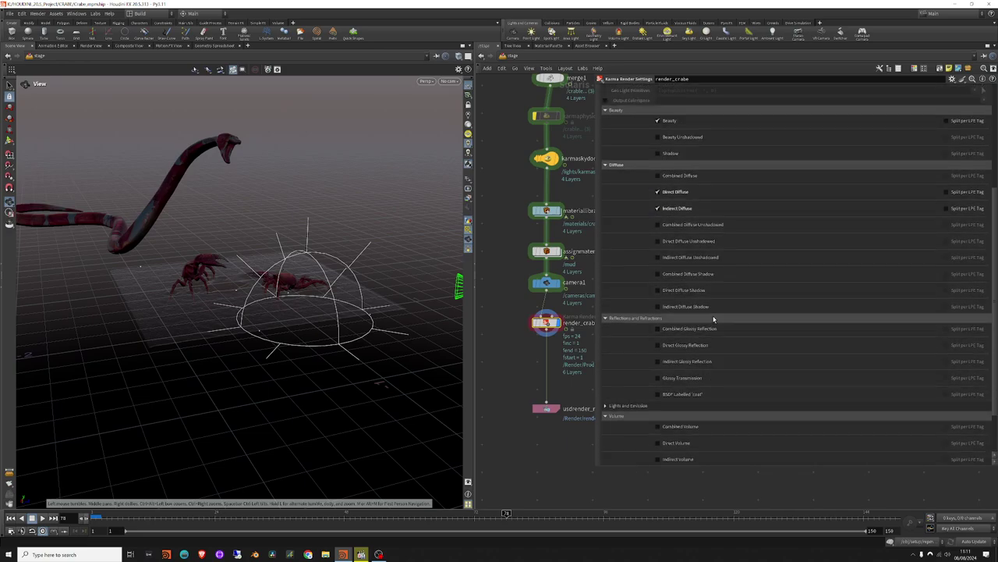
{"action": "scroll", "coordinate": [720, 312], "scroll_direction": "up", "scroll_amount": 2}
{"action": "scroll", "coordinate": [720, 313], "scroll_direction": "up", "scroll_amount": 2}
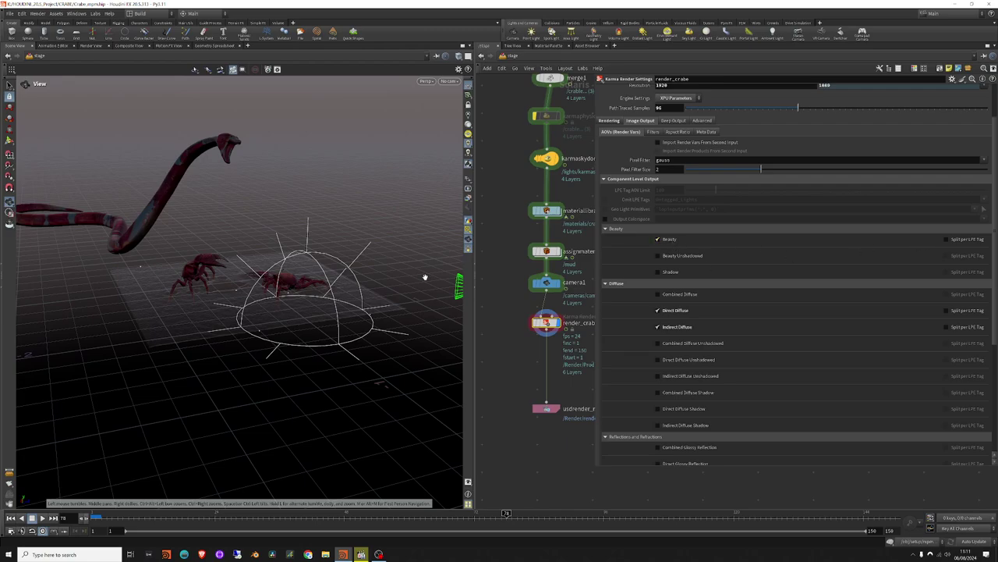
Orbit around the snake, crabs and dome light, leaving Beauty's per-LPE-tag split off.
{"action": "mouse_move", "coordinate": [351, 264]}
{"action": "left_mouse_down"}
{"action": "mouse_move", "coordinate": [274, 299]}
{"action": "mouse_move", "coordinate": [244, 284]}
{"action": "left_mouse_up"}
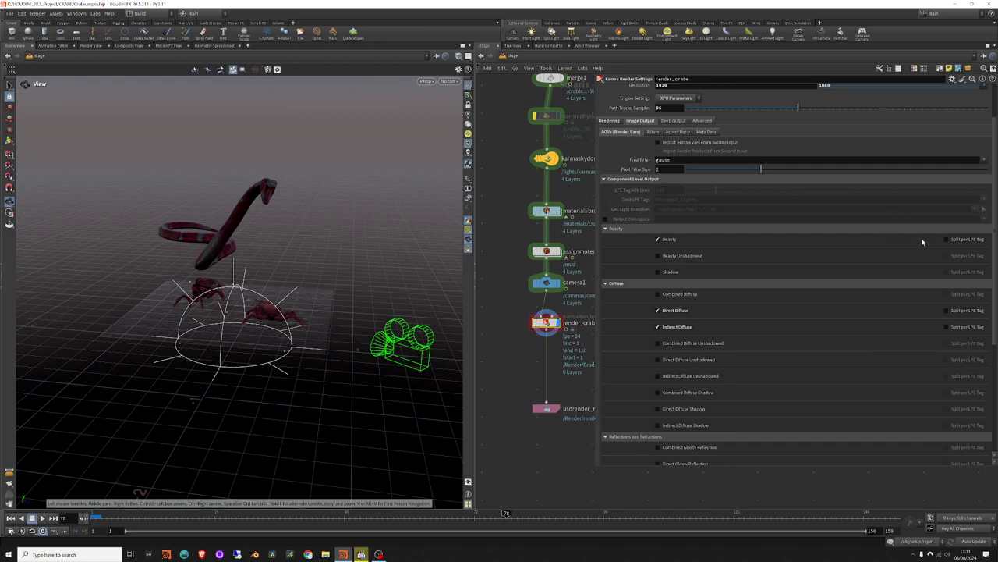
{"action": "left_click_drag", "start_coordinate": [286, 270], "coordinate": [258, 275]}
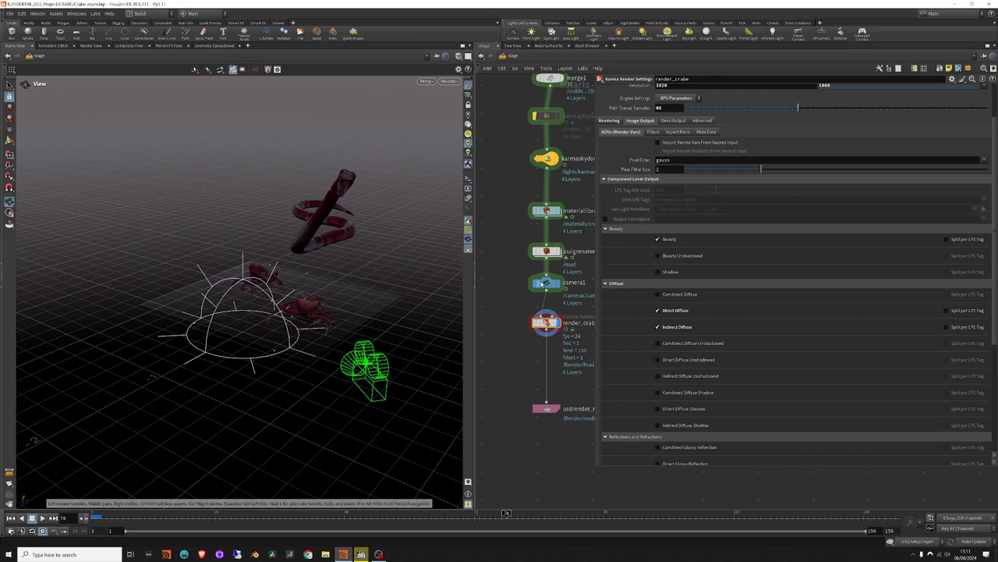
{"action": "left_click", "coordinate": [946, 239]}
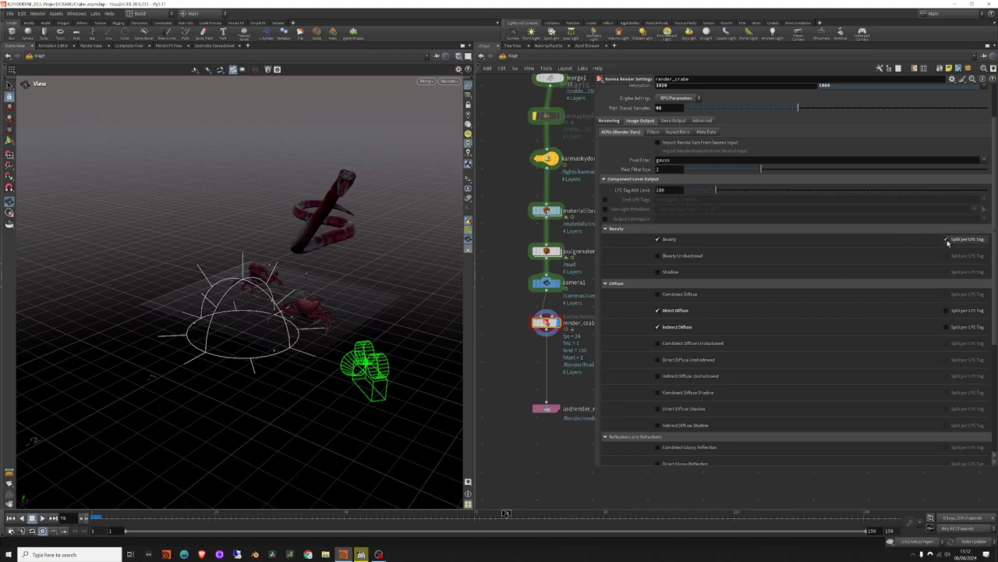
{"action": "left_click", "coordinate": [947, 239]}
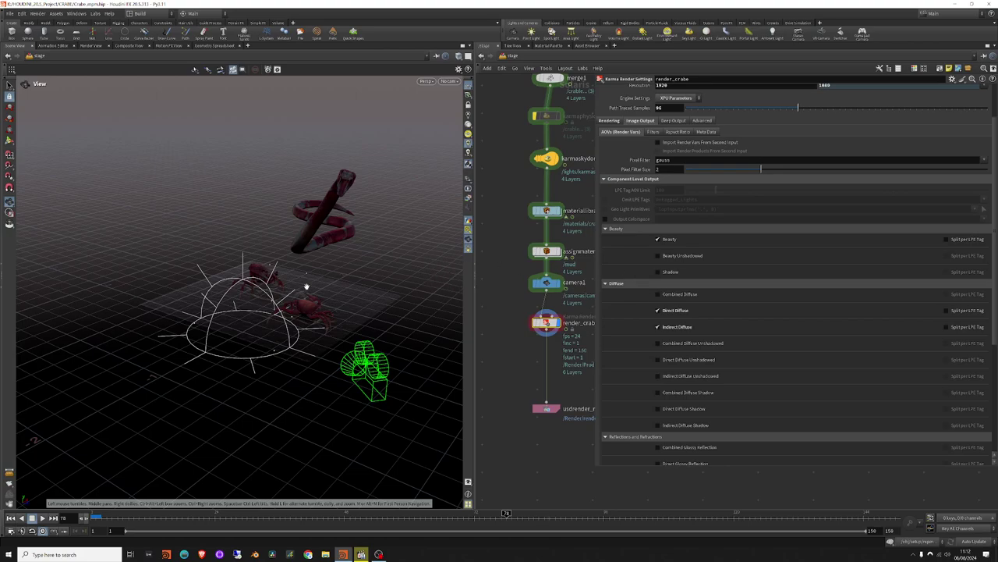
{"action": "left_click_drag", "start_coordinate": [240, 320], "coordinate": [354, 227]}
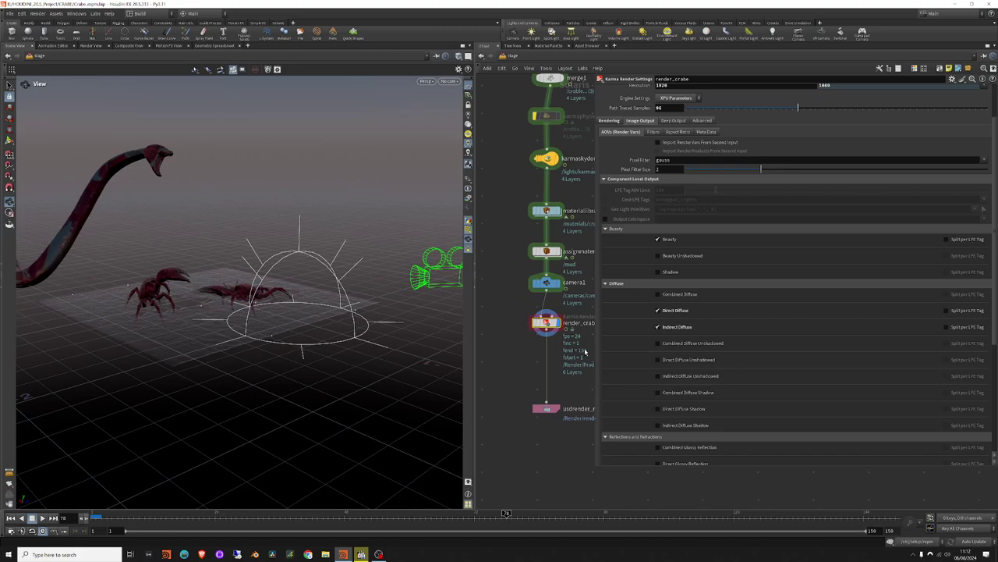
{"action": "left_click_drag", "start_coordinate": [339, 292], "coordinate": [327, 303]}
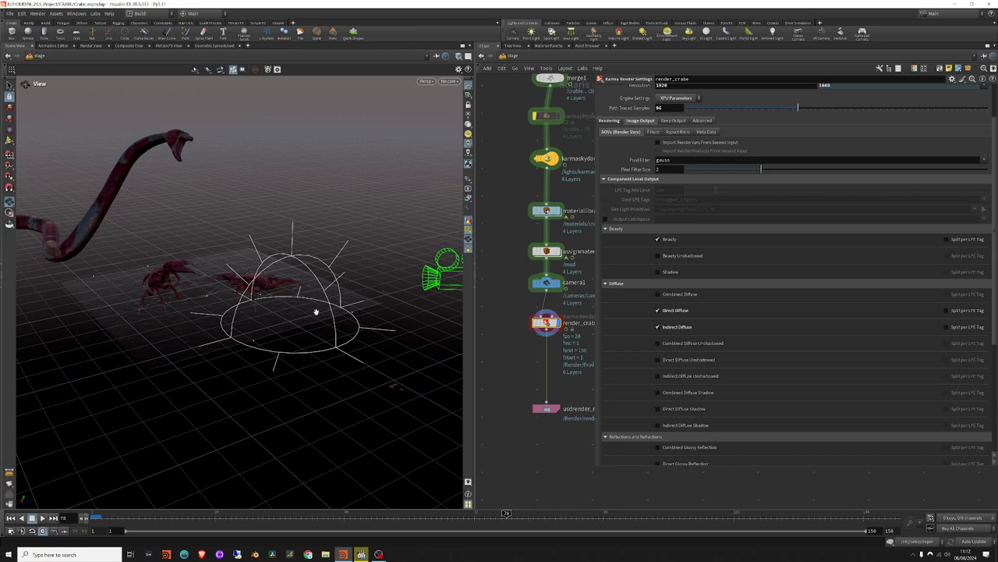
Turn on the Indirect Diffuse AOV and expand the Utility AOV group.
{"action": "left_click", "coordinate": [656, 326]}
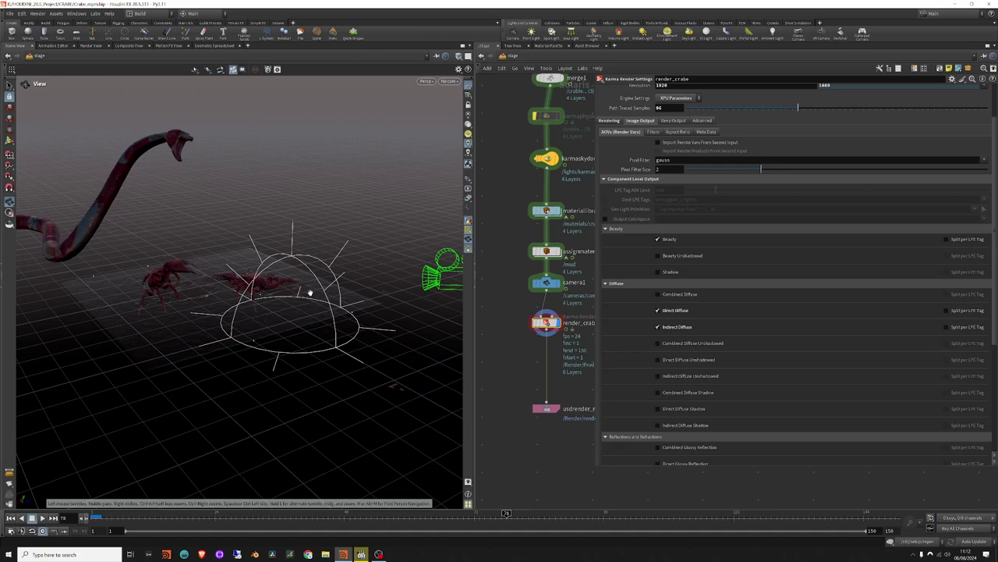
{"action": "scroll", "coordinate": [671, 339], "scroll_direction": "down", "scroll_amount": 4}
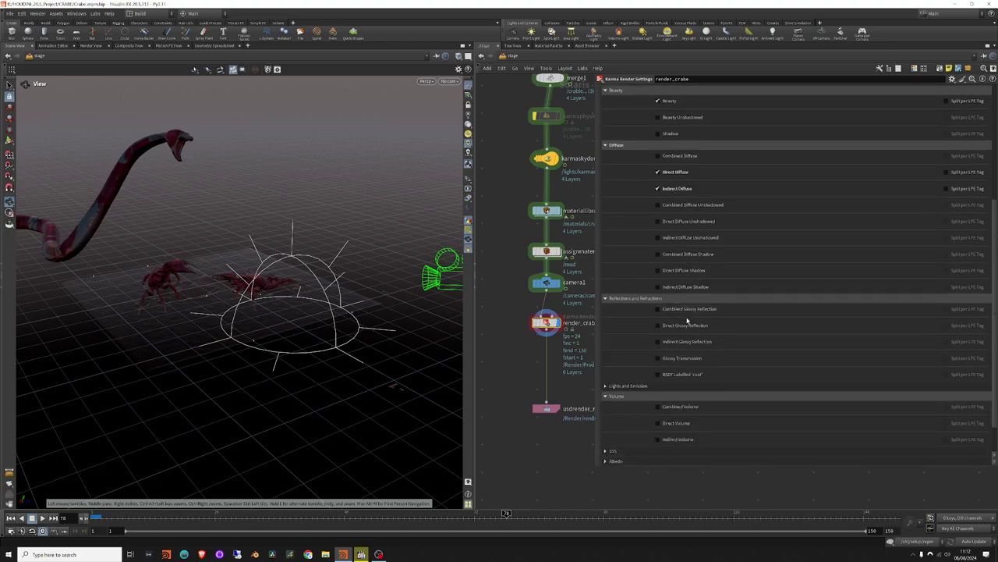
{"action": "scroll", "coordinate": [687, 319], "scroll_direction": "down", "scroll_amount": 2}
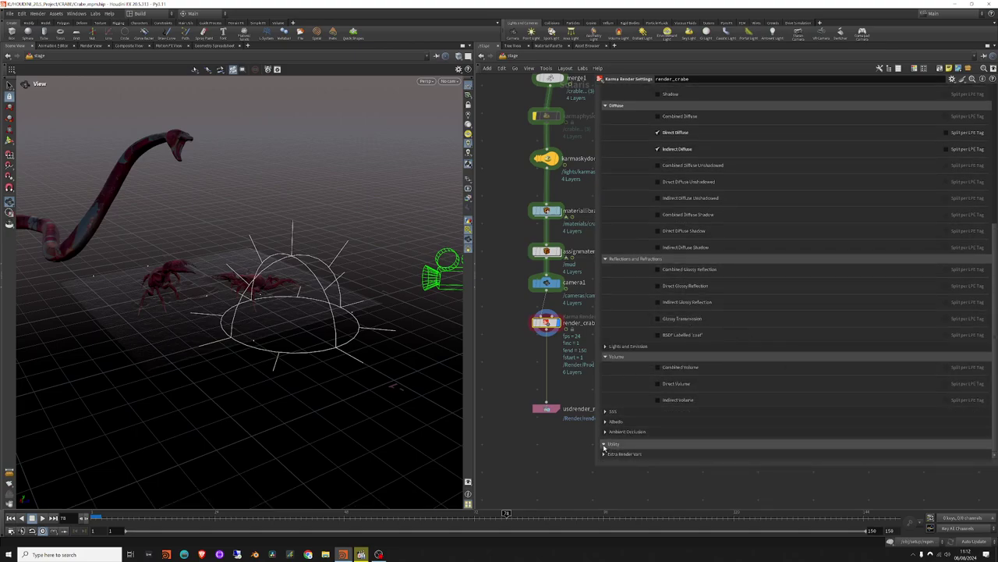
{"action": "left_click", "coordinate": [604, 444]}
{"action": "scroll", "coordinate": [758, 376], "scroll_direction": "down", "scroll_amount": 5}
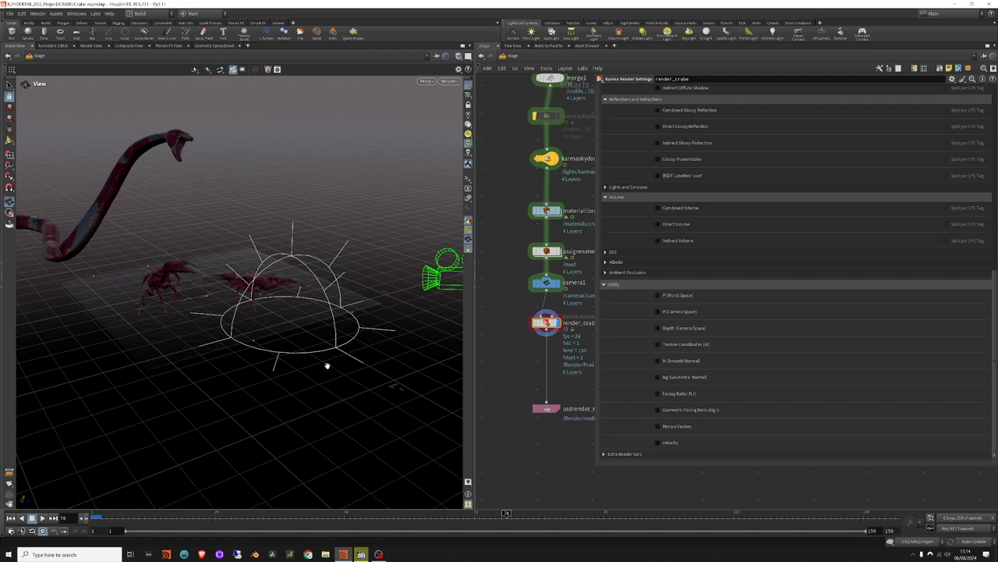
Pan sideways and orbit slightly to reframe the crabs, snake and camera.
{"action": "middle_click_drag", "start_coordinate": [394, 362], "coordinate": [332, 360]}
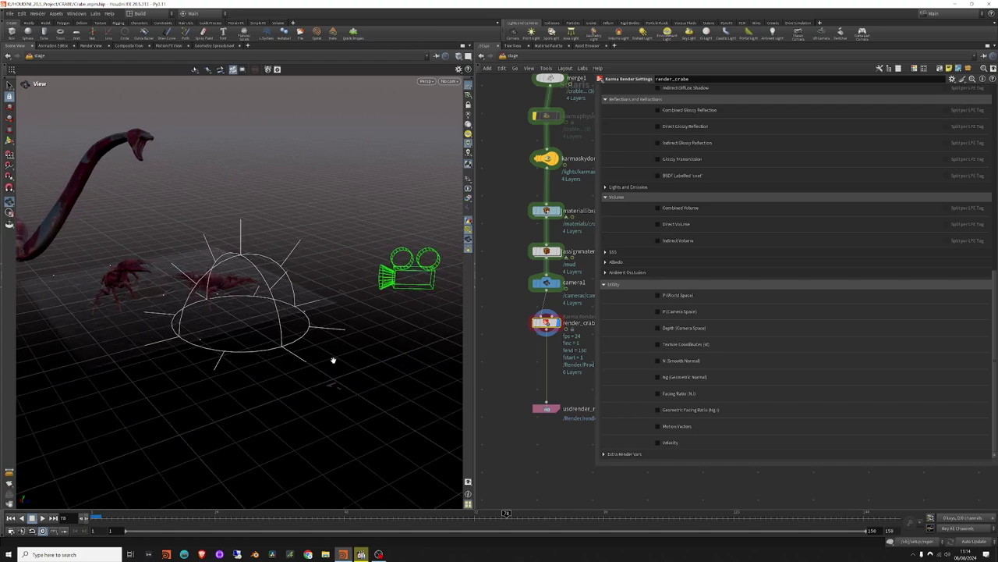
{"action": "left_click_drag", "start_coordinate": [312, 363], "coordinate": [301, 361]}
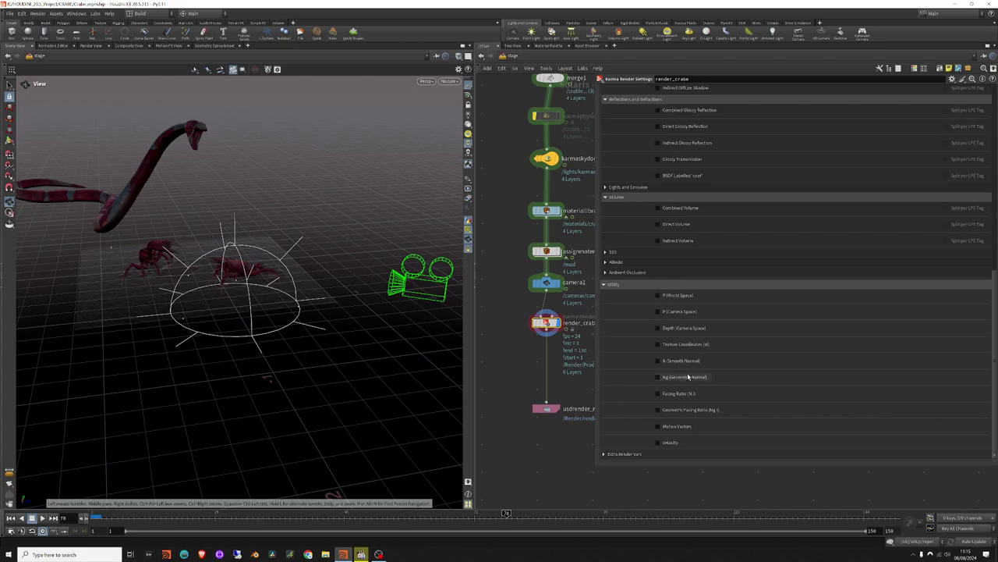
{"action": "scroll", "coordinate": [663, 366], "scroll_direction": "up", "scroll_amount": 1}
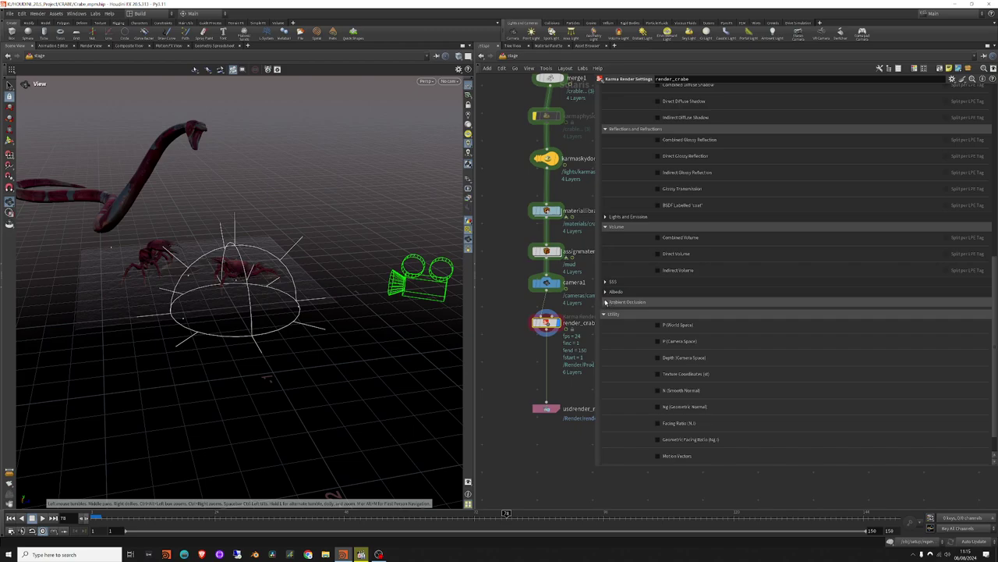
Expand the Ambient Occlusion and Lights and Emission groups in render_crabe's Karma AOV list and review it.
{"action": "left_click", "coordinate": [606, 302]}
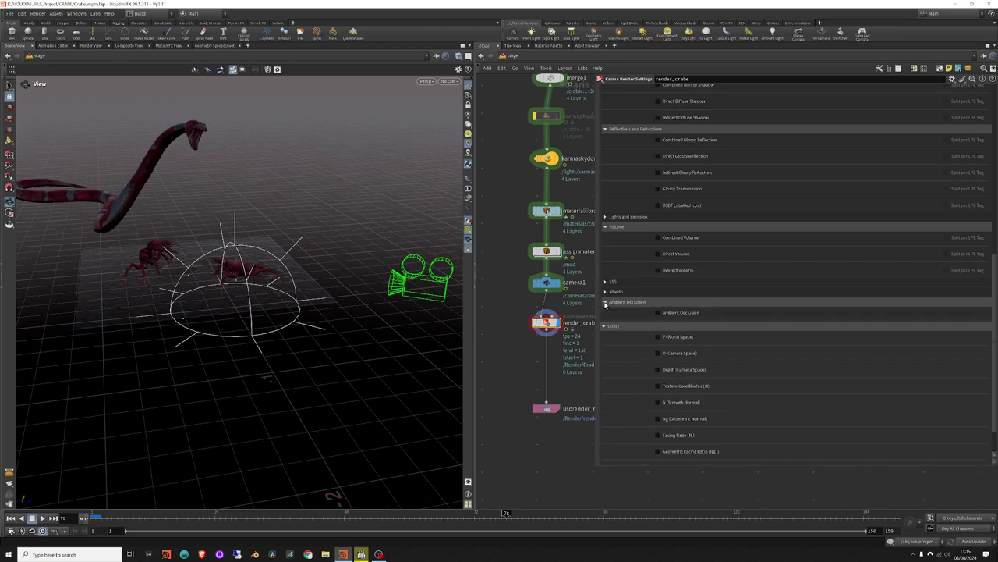
{"action": "left_click", "coordinate": [606, 302]}
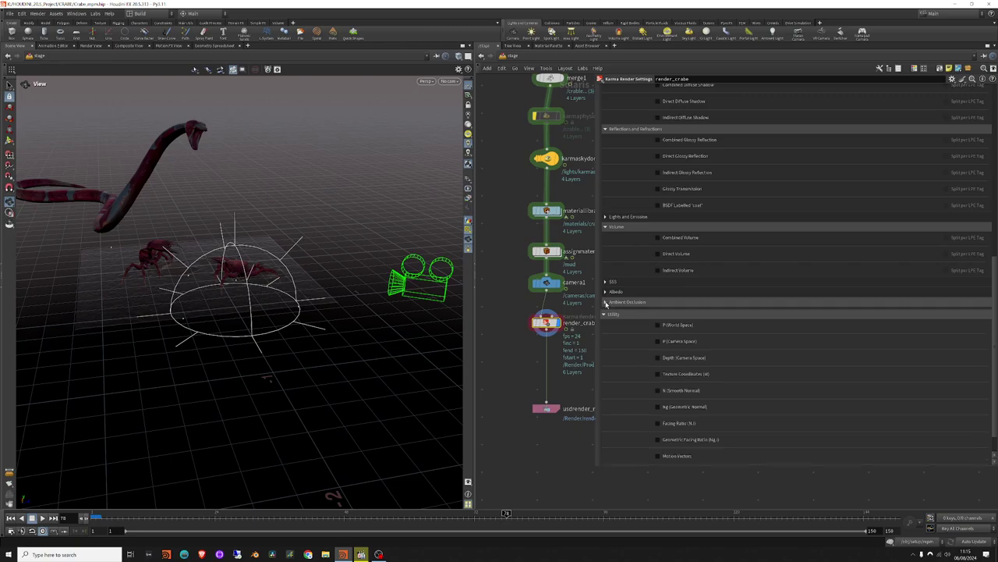
{"action": "left_click", "coordinate": [606, 302]}
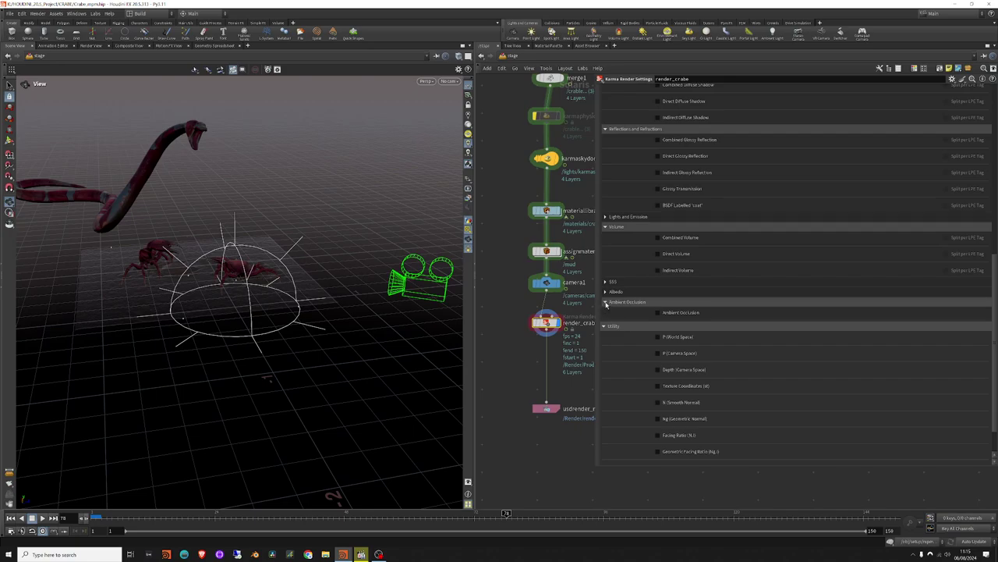
{"action": "left_click", "coordinate": [607, 217]}
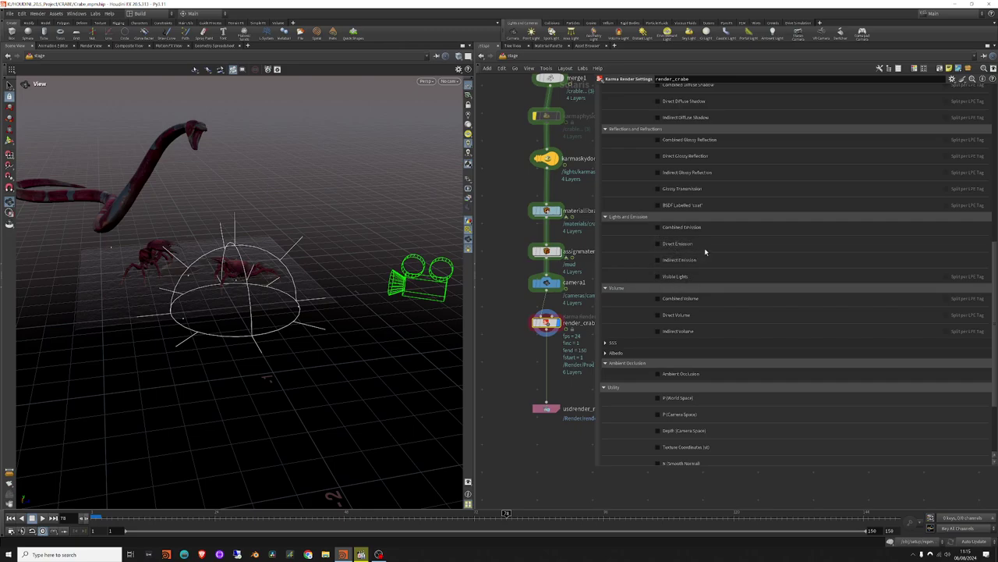
{"action": "scroll", "coordinate": [702, 277], "scroll_direction": "up", "scroll_amount": 1}
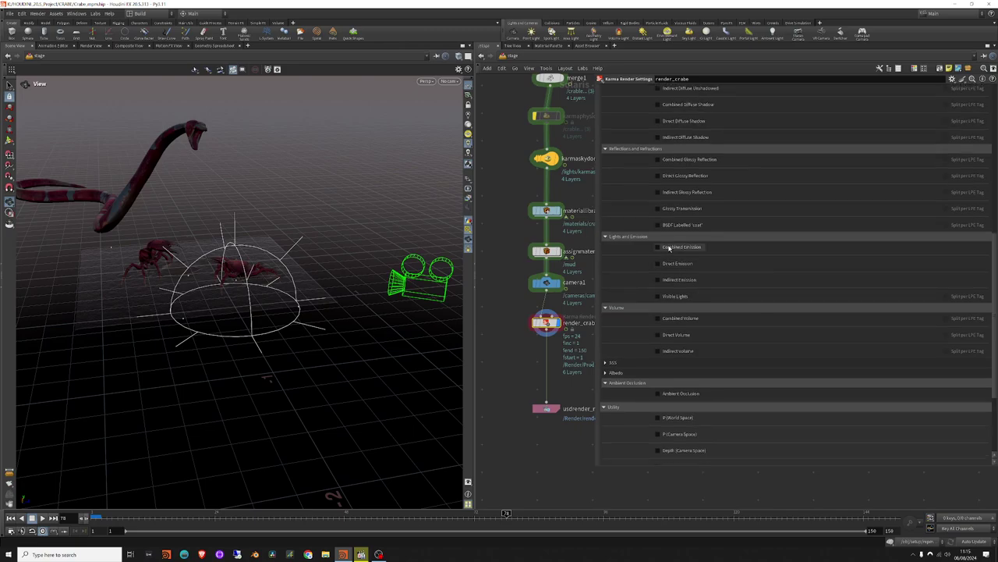
{"action": "scroll", "coordinate": [712, 244], "scroll_direction": "down", "scroll_amount": 2}
{"action": "scroll", "coordinate": [712, 244], "scroll_direction": "down", "scroll_amount": 4}
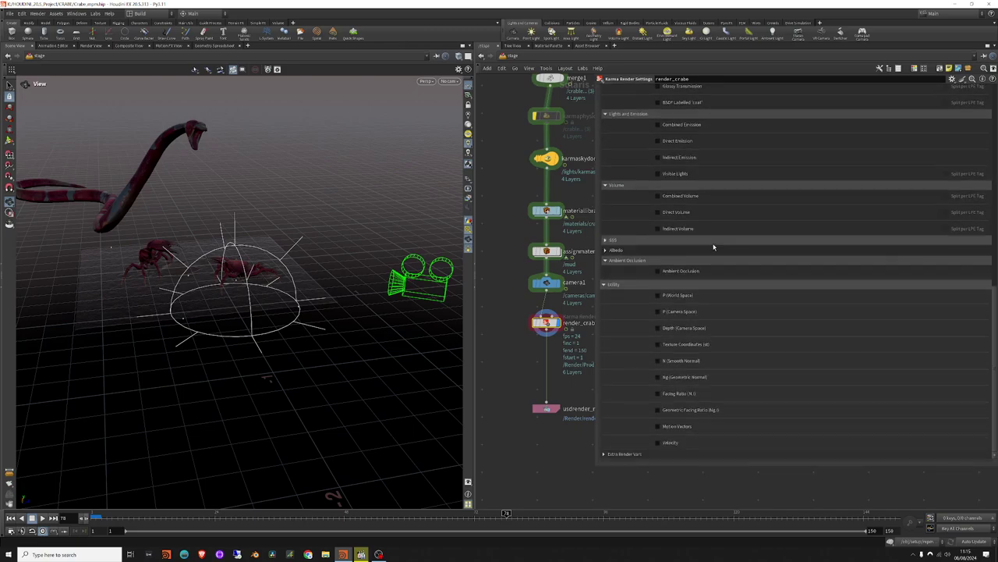
{"action": "scroll", "coordinate": [714, 245], "scroll_direction": "up", "scroll_amount": 4}
{"action": "scroll", "coordinate": [716, 242], "scroll_direction": "up", "scroll_amount": 4}
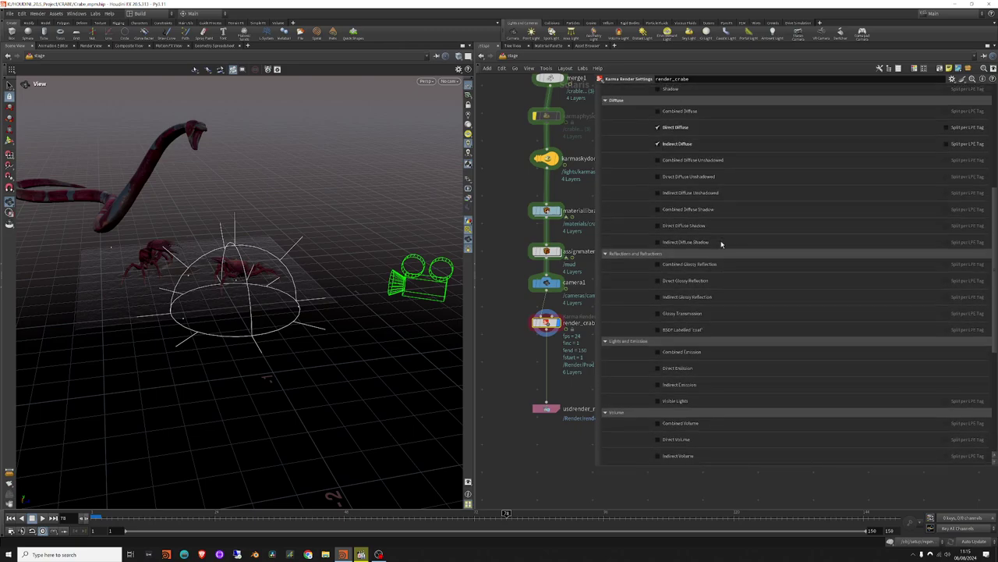
{"action": "scroll", "coordinate": [719, 243], "scroll_direction": "up", "scroll_amount": 4}
{"action": "scroll", "coordinate": [723, 246], "scroll_direction": "up", "scroll_amount": 5}
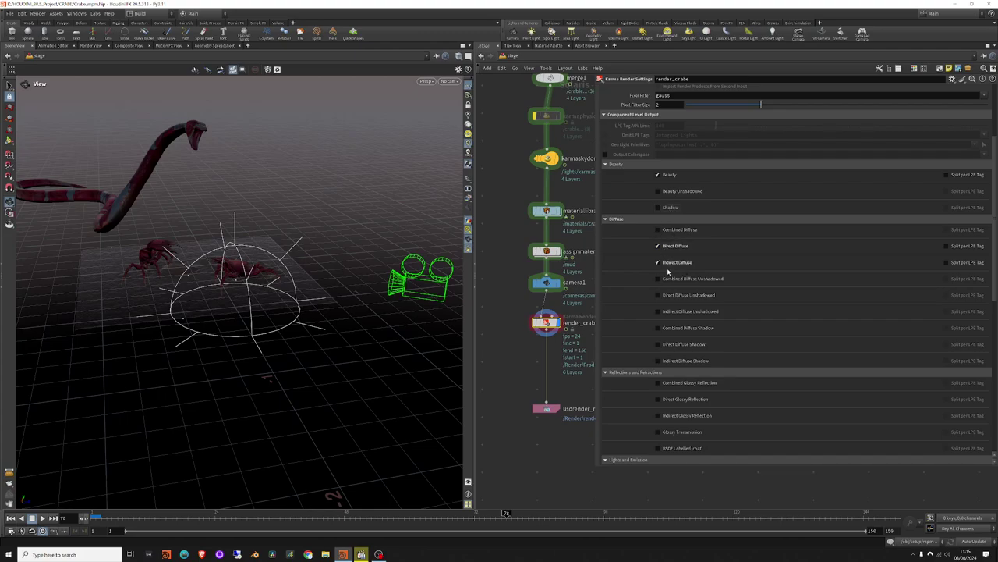
Switch the Network pane from the Solaris stage to the /obj object-level network.
{"action": "scroll", "coordinate": [727, 278], "scroll_direction": "up", "scroll_amount": 2}
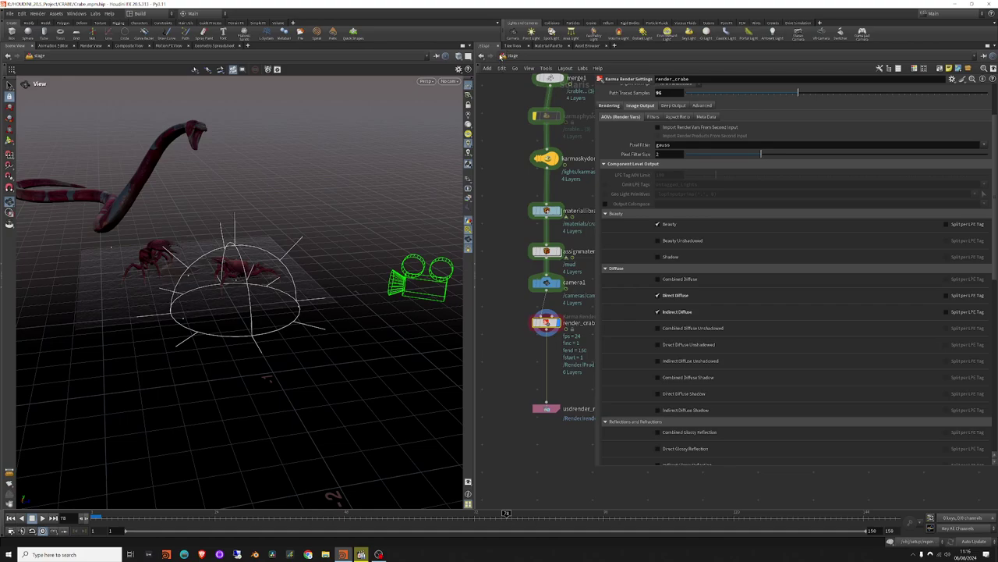
{"action": "left_click", "coordinate": [481, 56]}
{"action": "left_click", "coordinate": [504, 56]}
{"action": "left_click", "coordinate": [535, 95]}
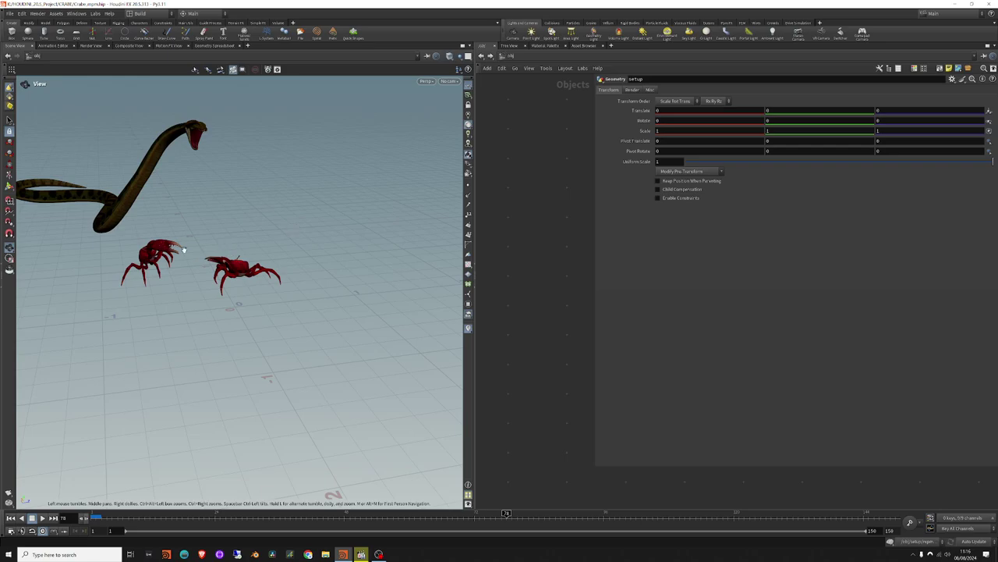
Dive into the setup object to show rop_alembic1 exporting to $HIP/abc/mur2_anim.abc.
{"action": "scroll", "coordinate": [312, 272], "scroll_direction": "down", "scroll_amount": 3}
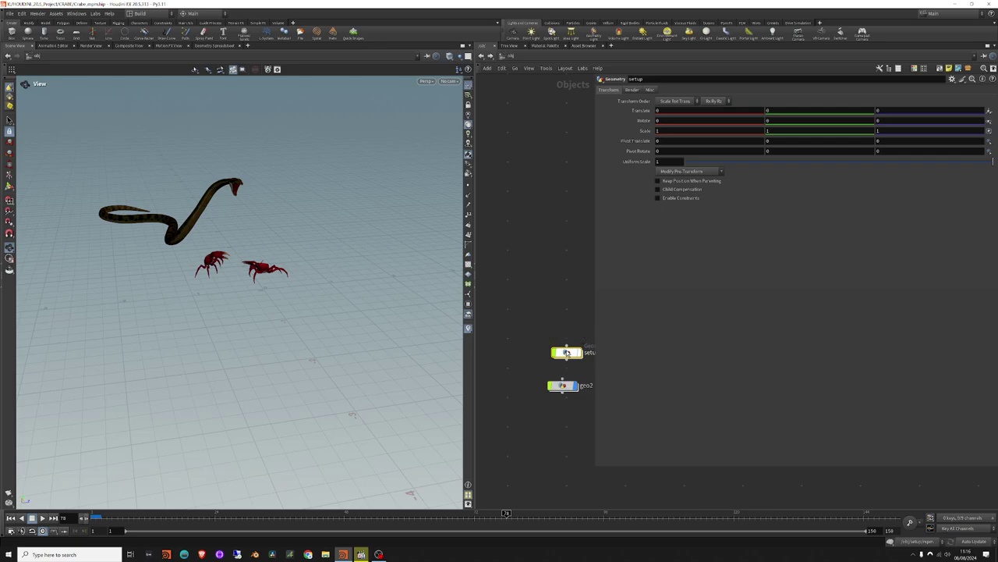
{"action": "double_click", "coordinate": [563, 350]}
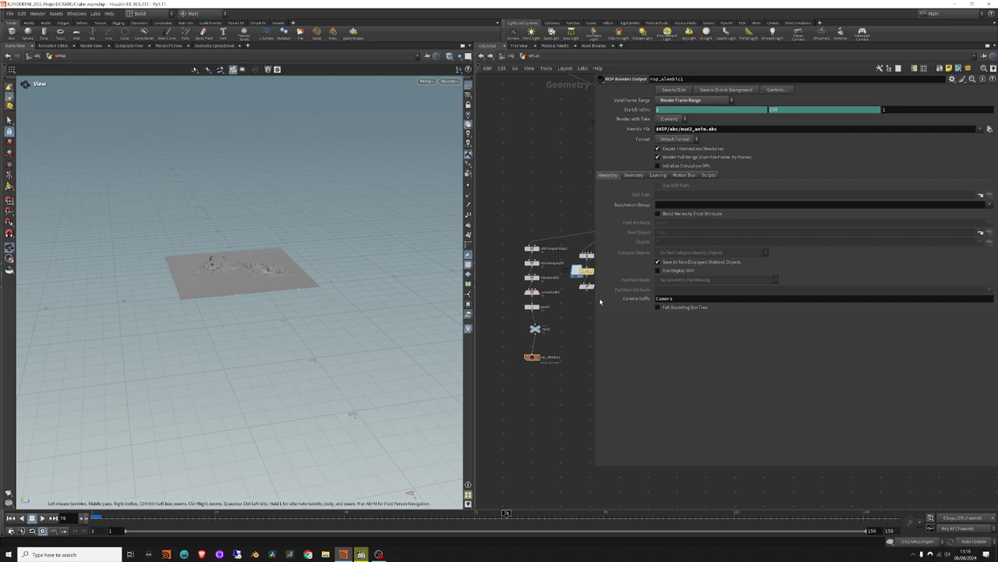
{"action": "left_click", "coordinate": [684, 175]}
{"action": "left_click", "coordinate": [659, 174]}
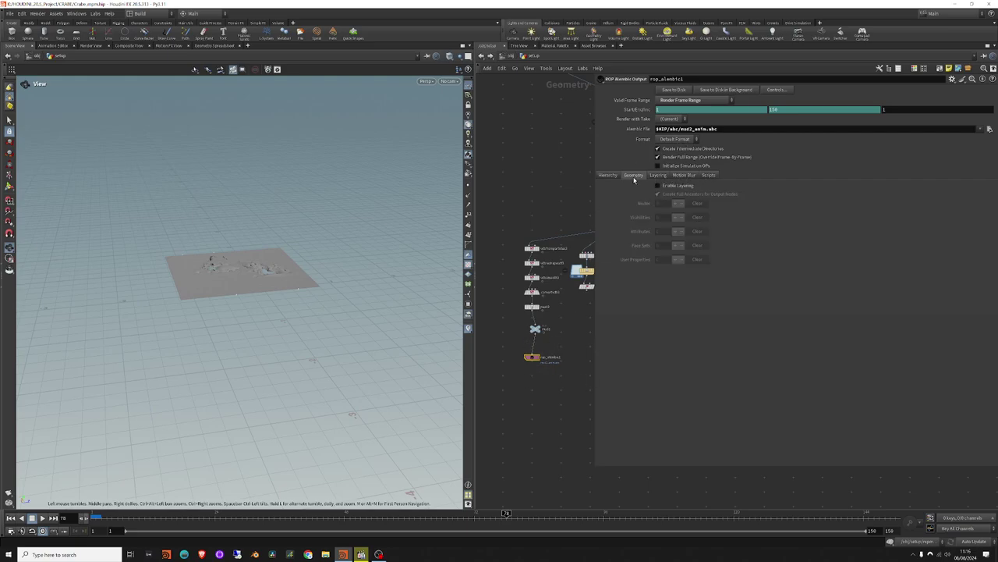
{"action": "left_click", "coordinate": [634, 175]}
{"action": "left_click", "coordinate": [608, 175]}
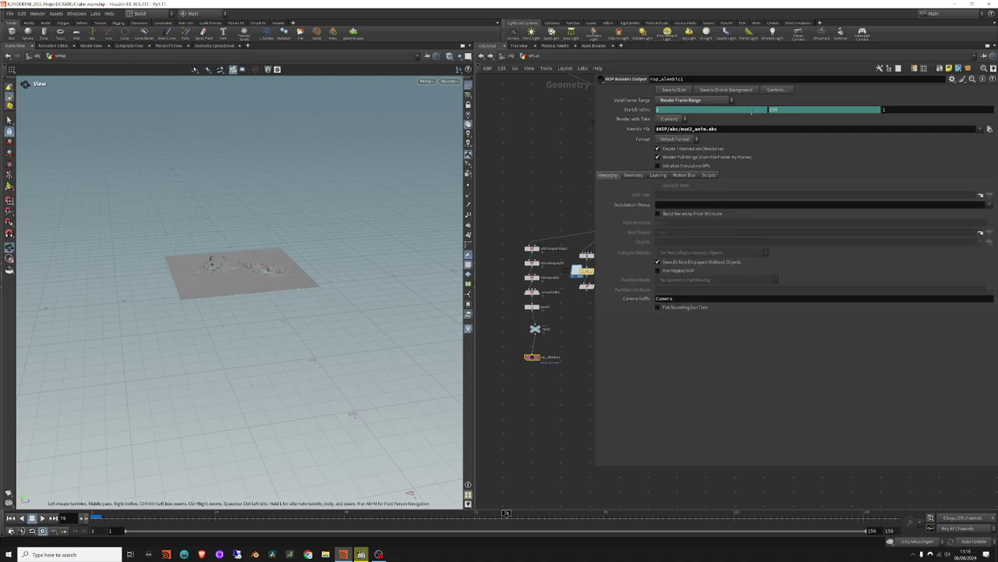